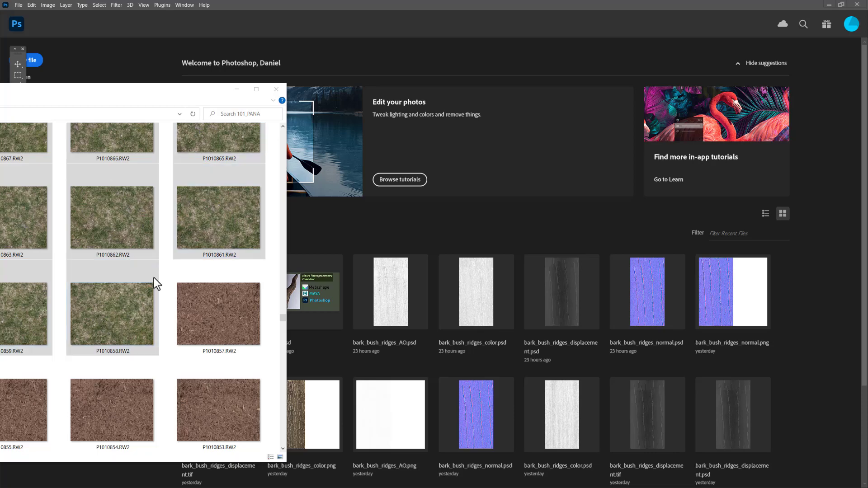
Step: Open the selected grass RW2 photos from the 101_PANA folder in Camera Raw
drag(107, 327, 485, 30)
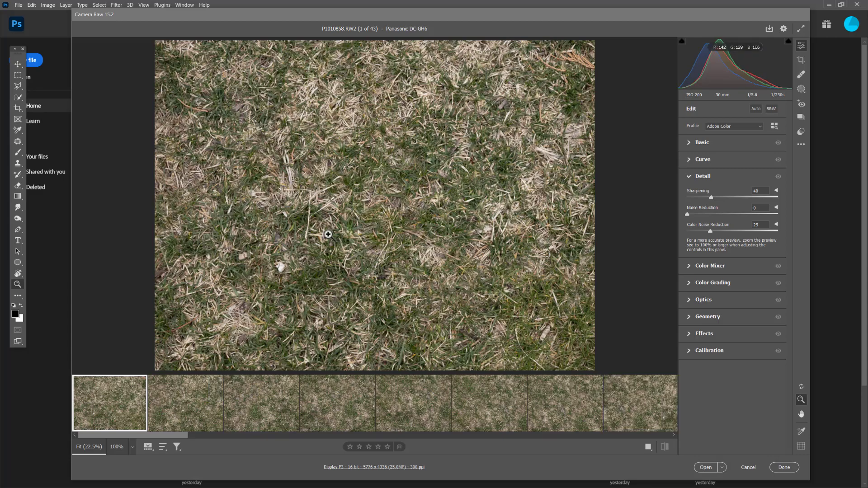
drag(330, 224, 311, 198)
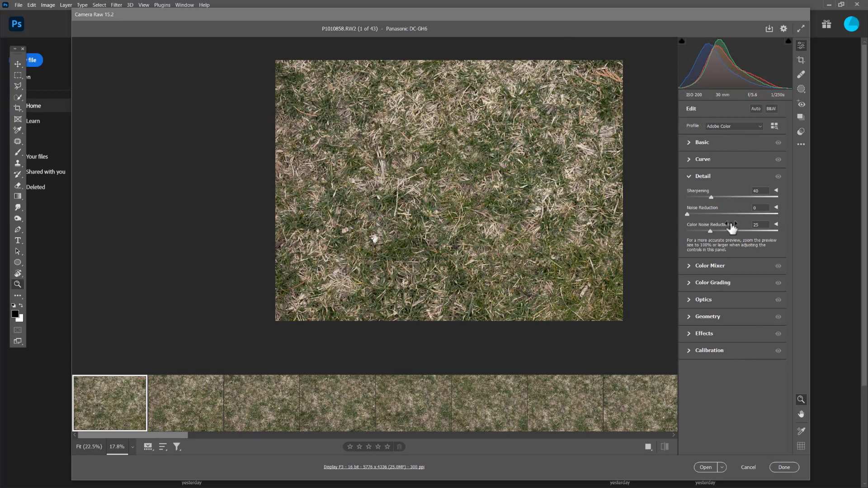
Step: Try the Cloudy white balance on the first grass photo and restore As Shot
click(688, 141)
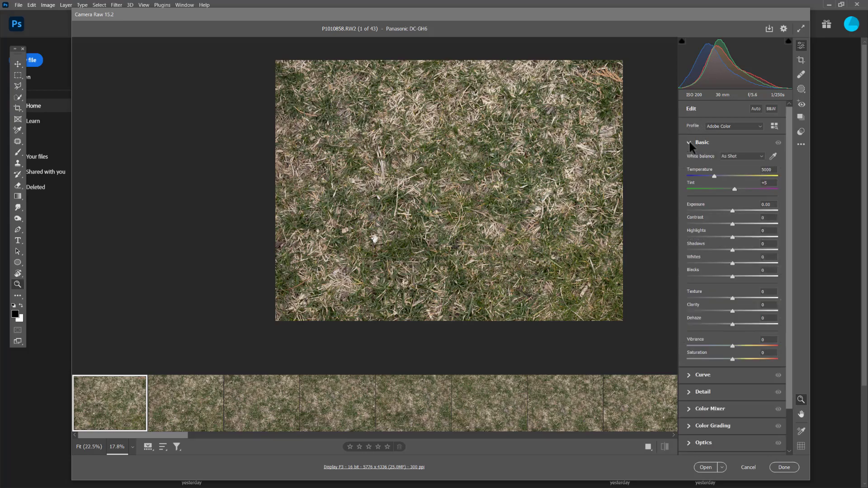
click(756, 157)
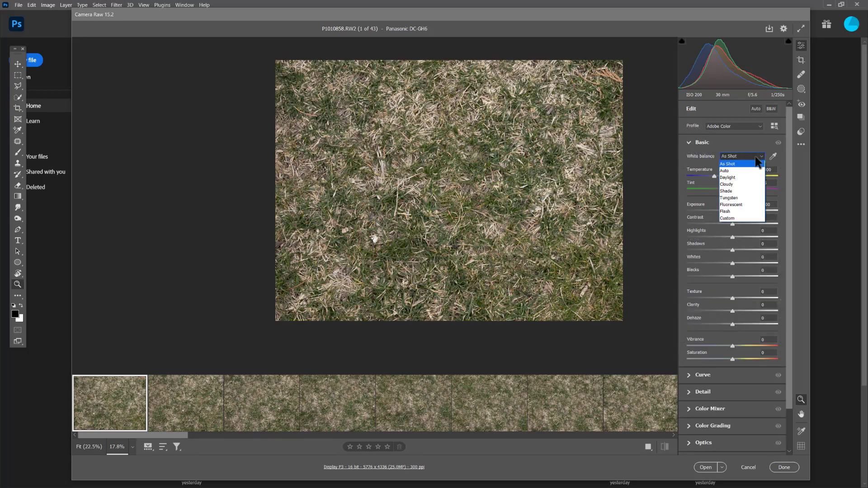
click(740, 185)
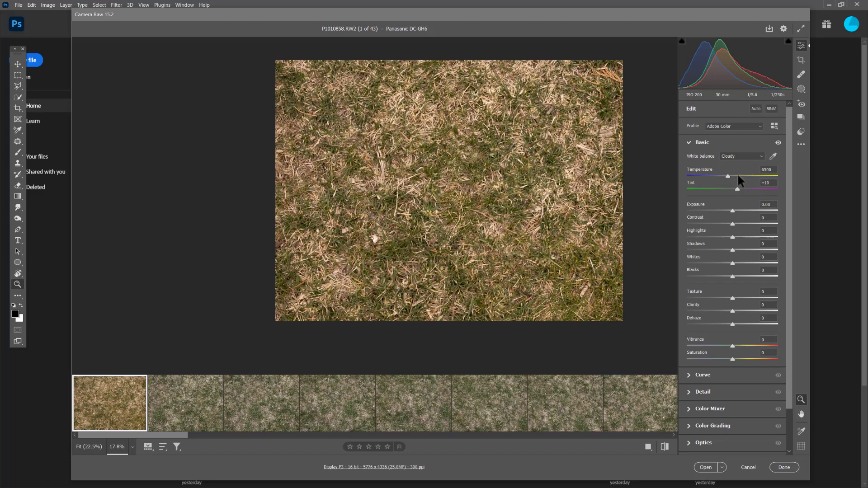
click(740, 158)
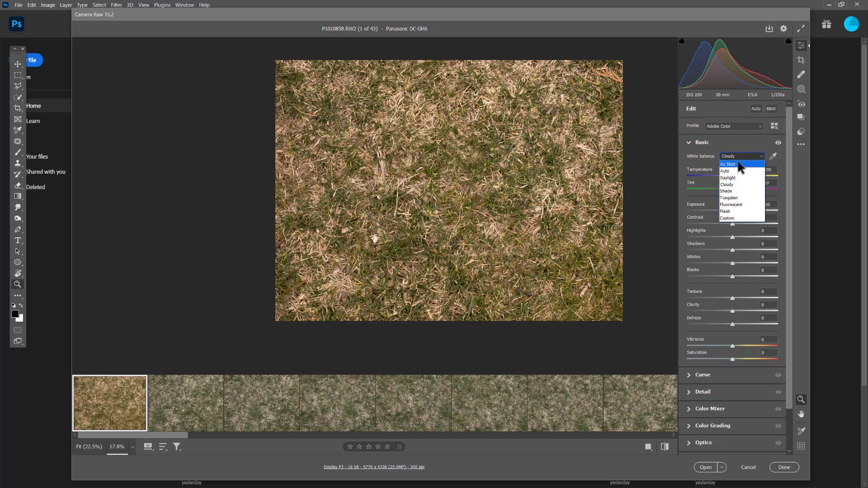
click(738, 164)
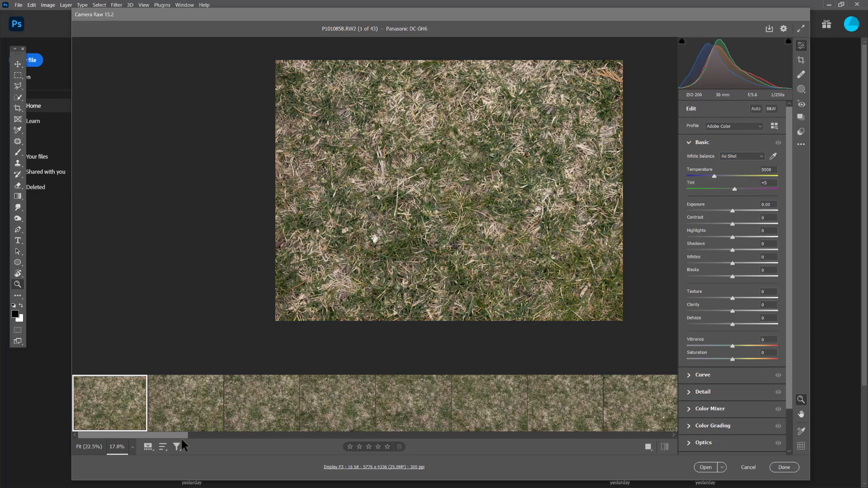
Step: Set the first grass photo's Highlights to -50 and its Shadows to +50
drag(177, 433, 97, 447)
drag(732, 237, 716, 237)
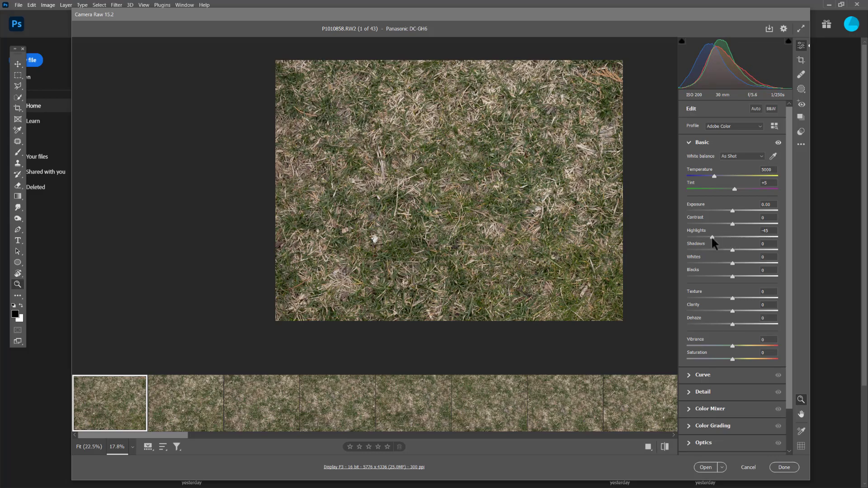
click(771, 231)
text(0)
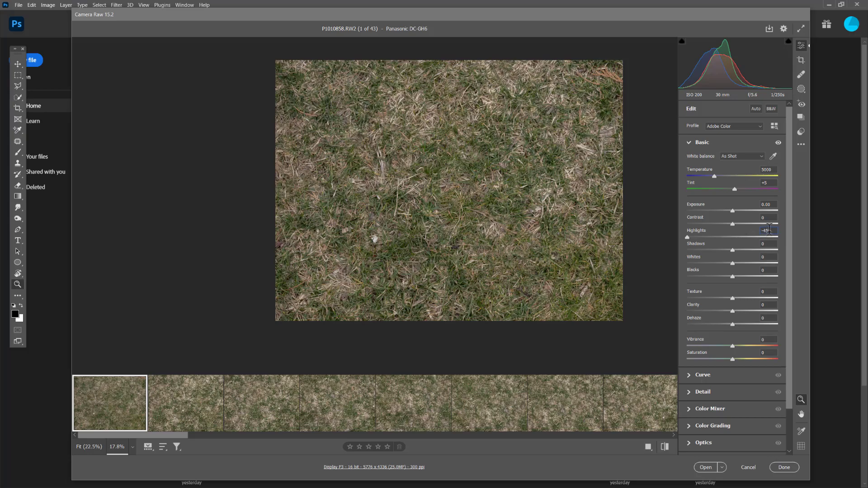
key(BackSpace)
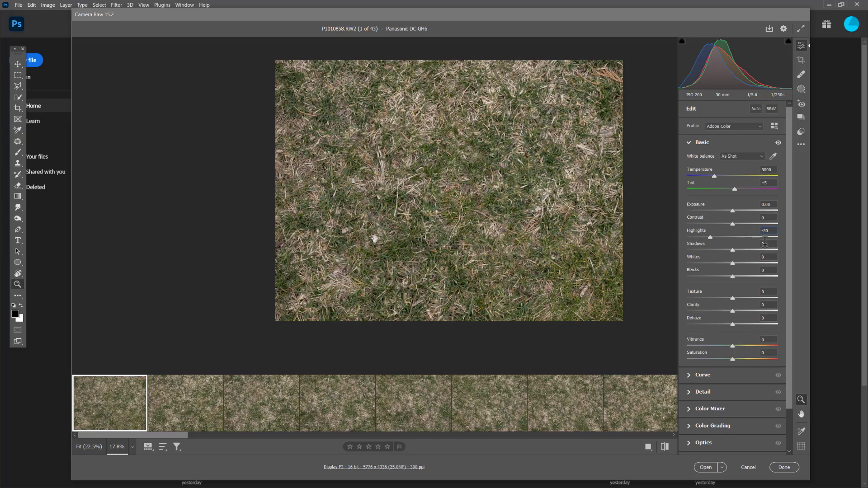
drag(733, 250, 755, 251)
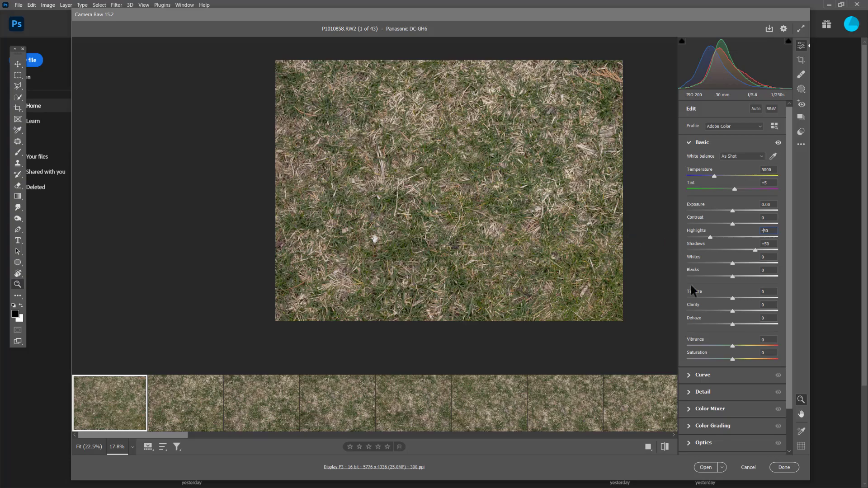
Step: Lower the photo's Whites to -26 and raise its Blacks to +26
drag(733, 264, 719, 263)
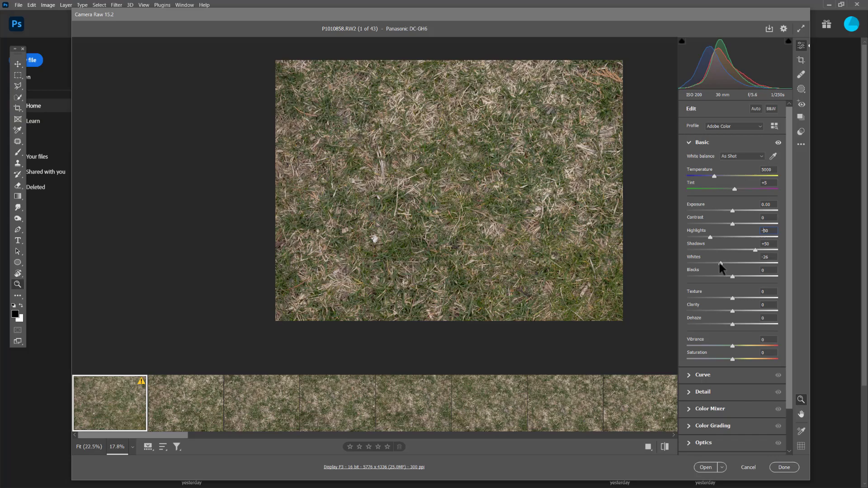
drag(733, 276, 742, 276)
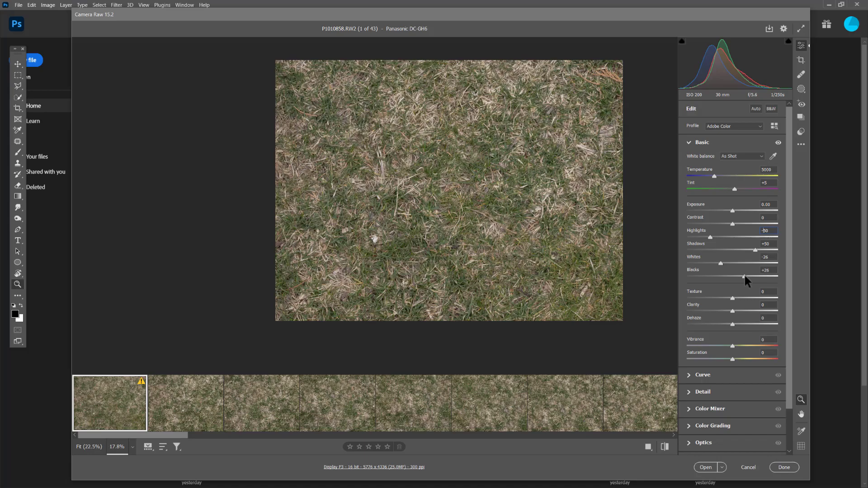
drag(411, 211, 475, 192)
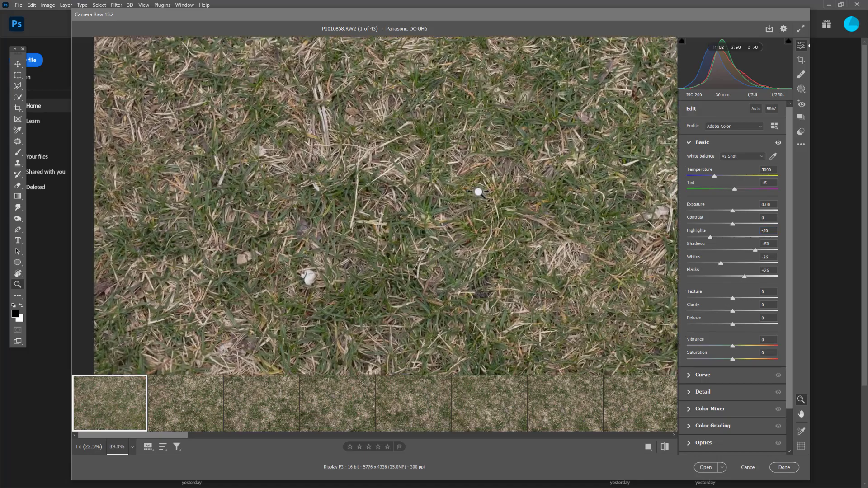
drag(487, 267, 490, 243)
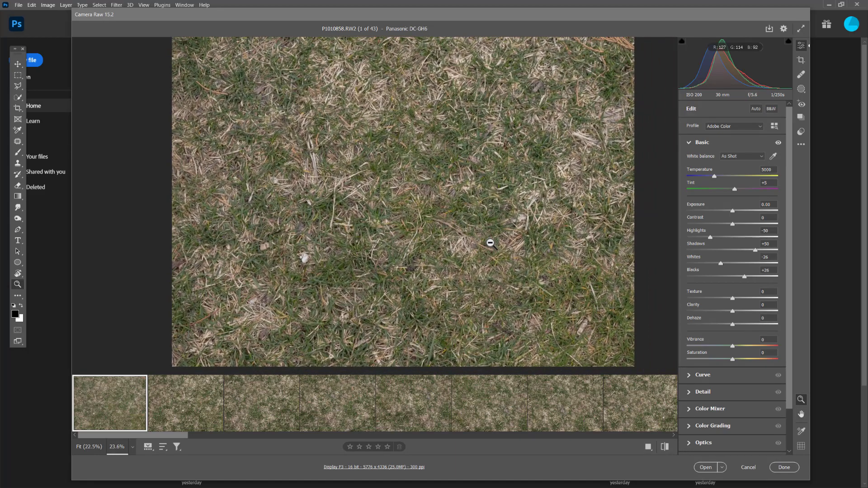
Step: Enable chromatic aberration removal and turn off lens profile corrections in the photo's Optics settings
scroll(705, 349, down, 2)
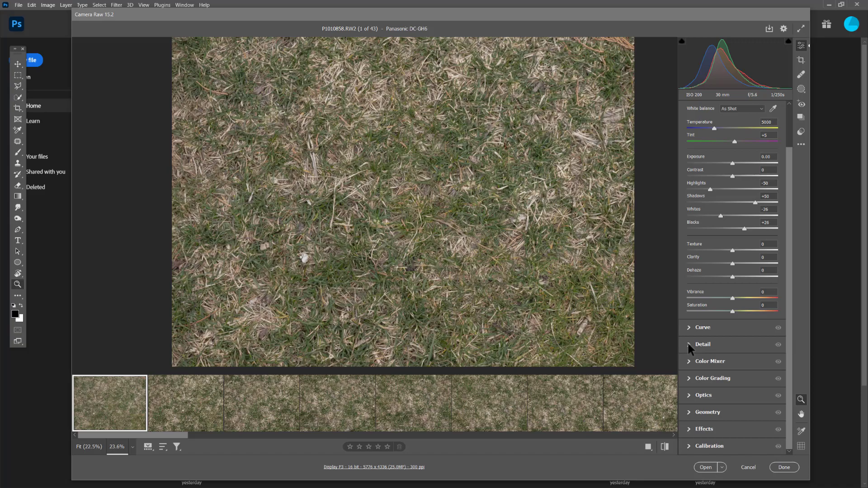
click(689, 395)
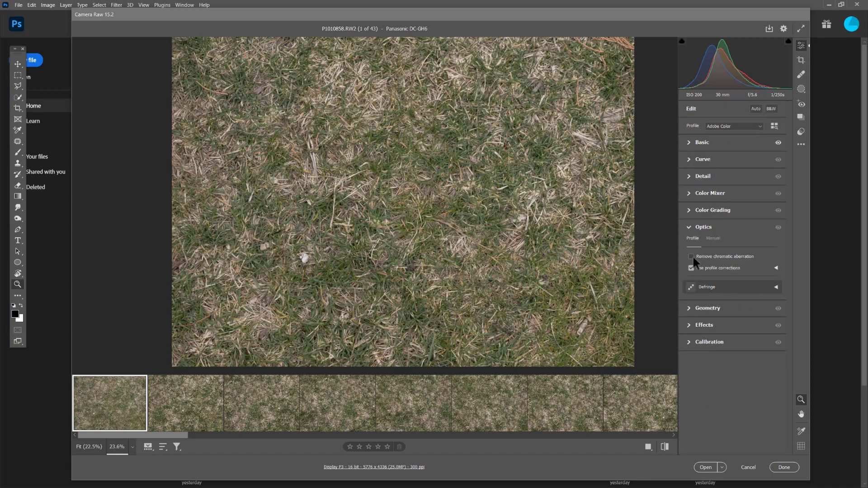
click(691, 269)
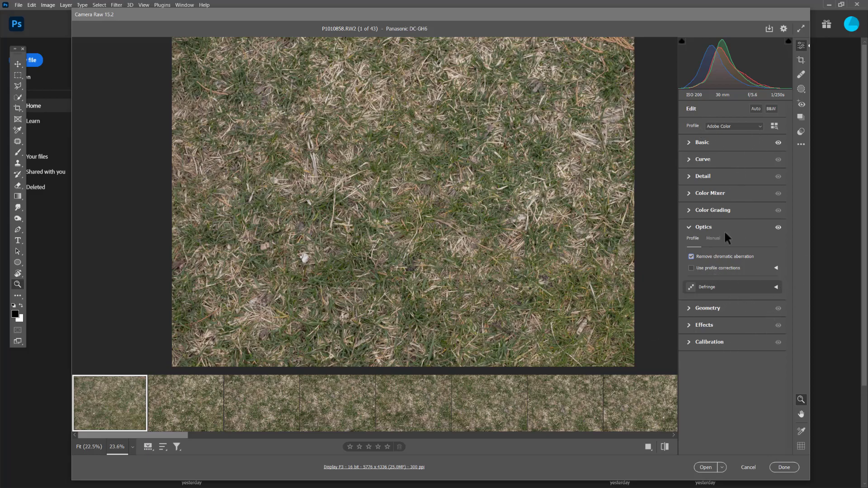
click(691, 308)
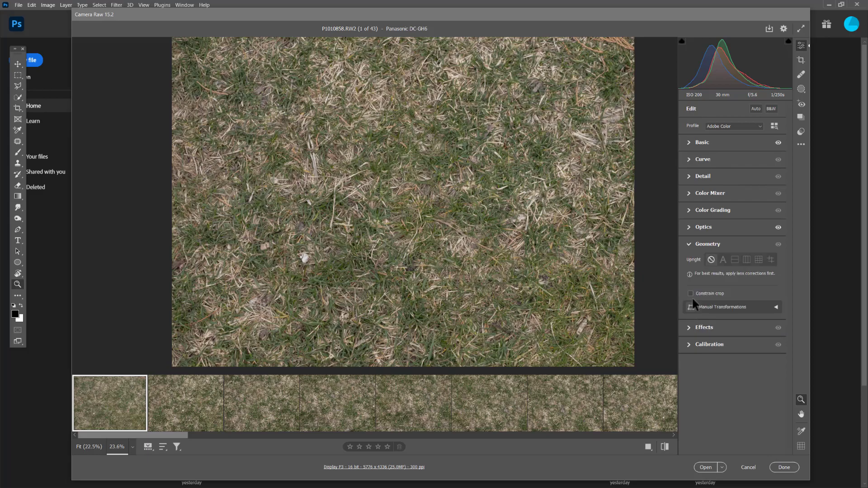
click(688, 244)
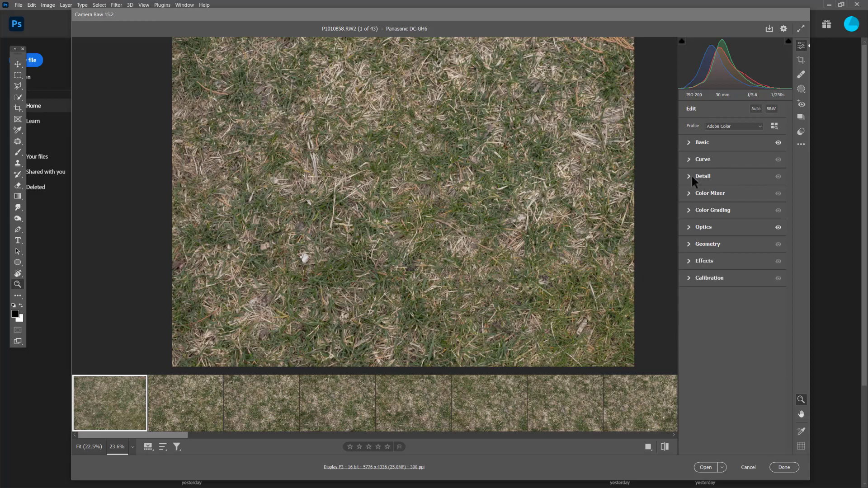
click(690, 177)
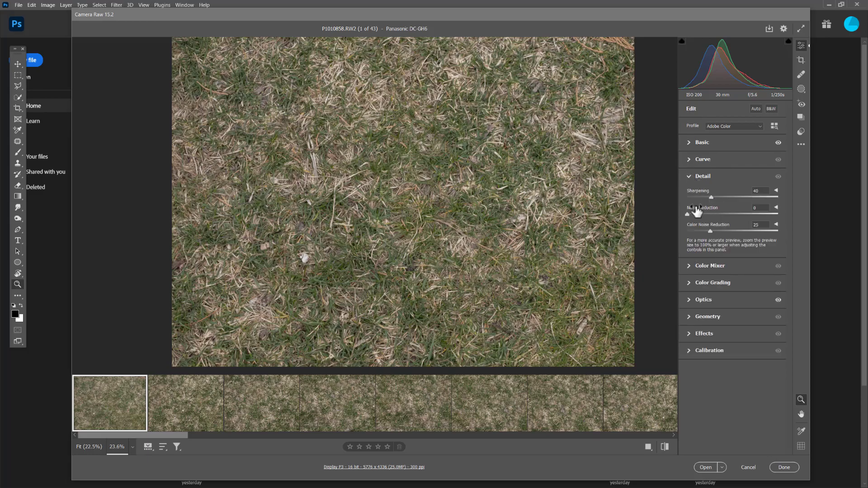
click(688, 176)
Step: Add slight definition to the photo with Texture +4, Clarity +3, Dehaze +3 and Contrast +10
click(689, 142)
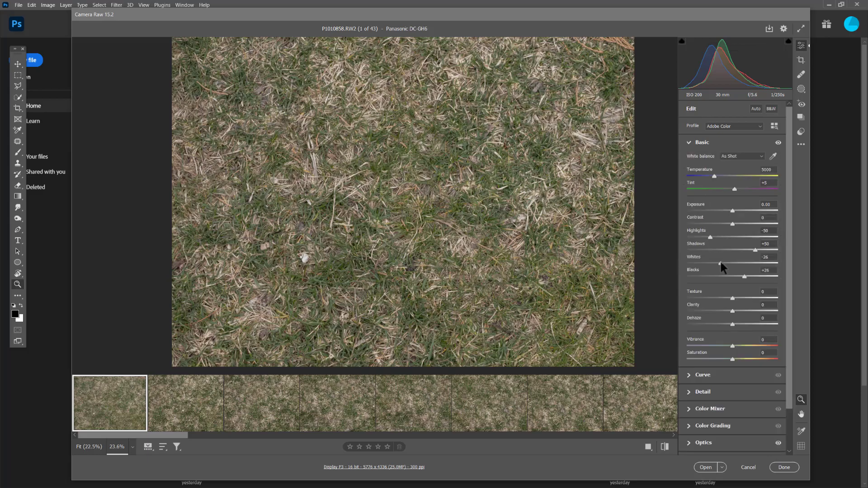
drag(732, 300, 736, 301)
drag(734, 302, 734, 321)
drag(732, 223, 737, 224)
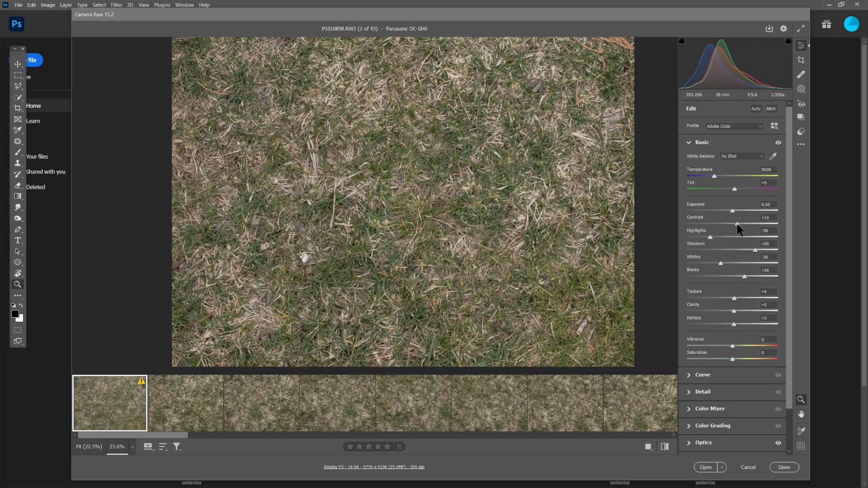
drag(447, 210, 491, 195)
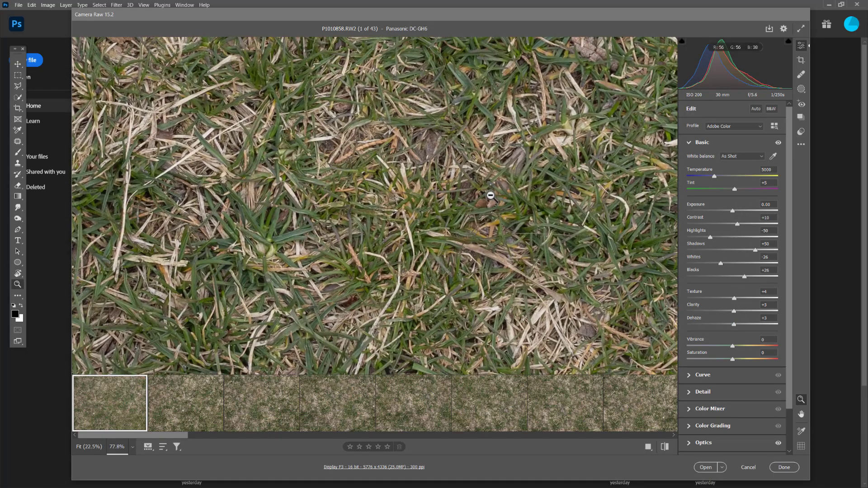
drag(442, 209, 378, 207)
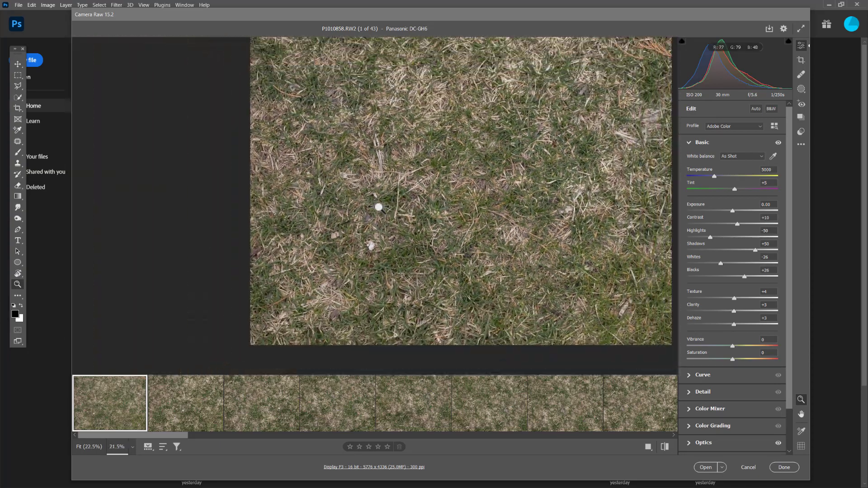
Step: Copy the first photo's edit settings and paste them onto all photos in the filmstrip
right_click(112, 420)
click(149, 294)
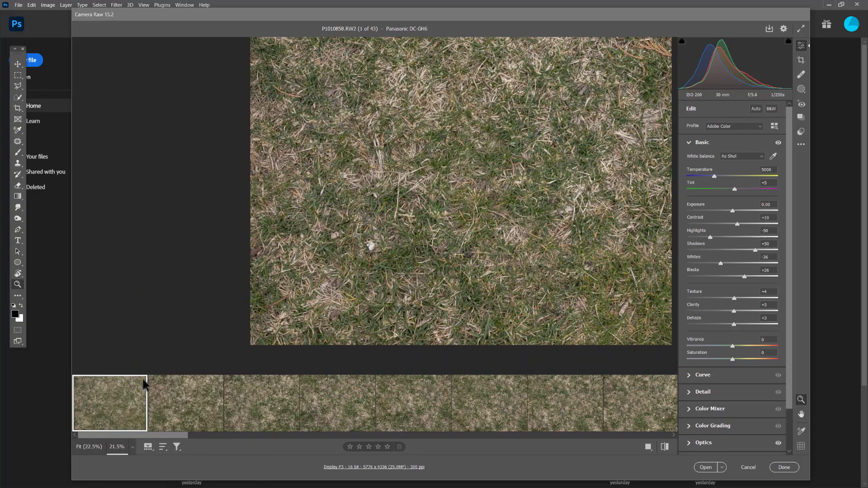
key(ctrl+a)
right_click(172, 423)
click(202, 315)
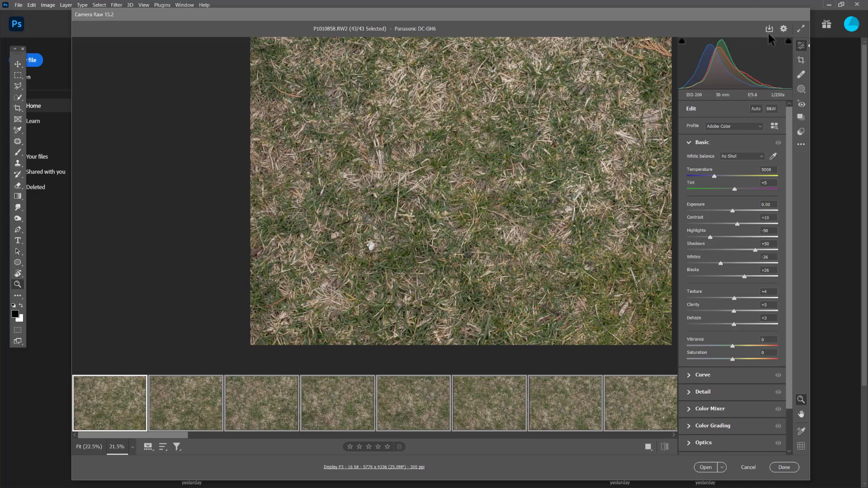
Step: Start saving all selected photos and create a destination folder named Grass_01 inside photogrammetry\Grounds on drive D
key(ctrl+s)
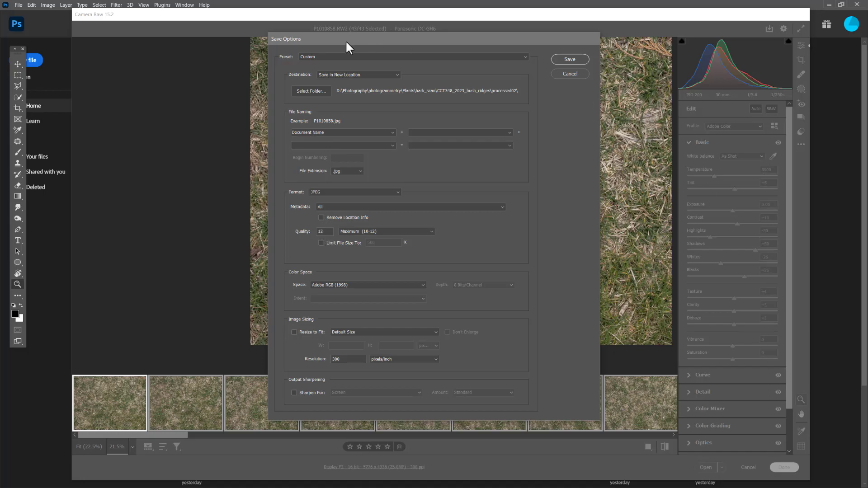
click(318, 91)
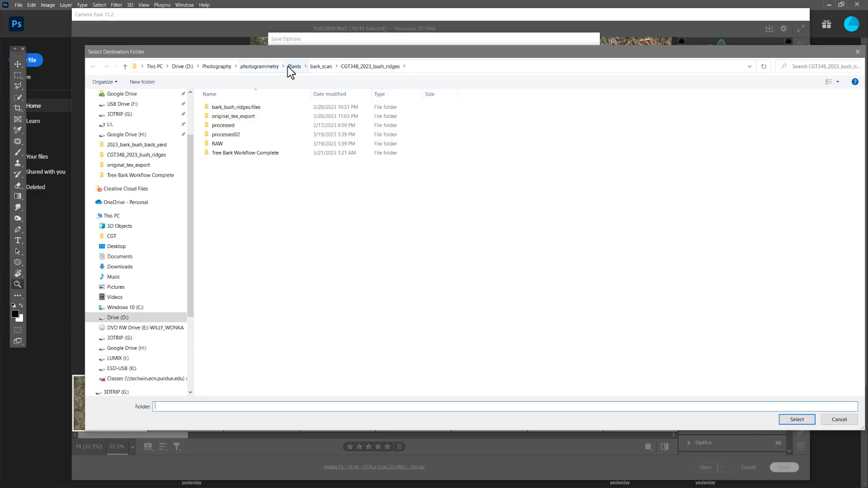
click(266, 67)
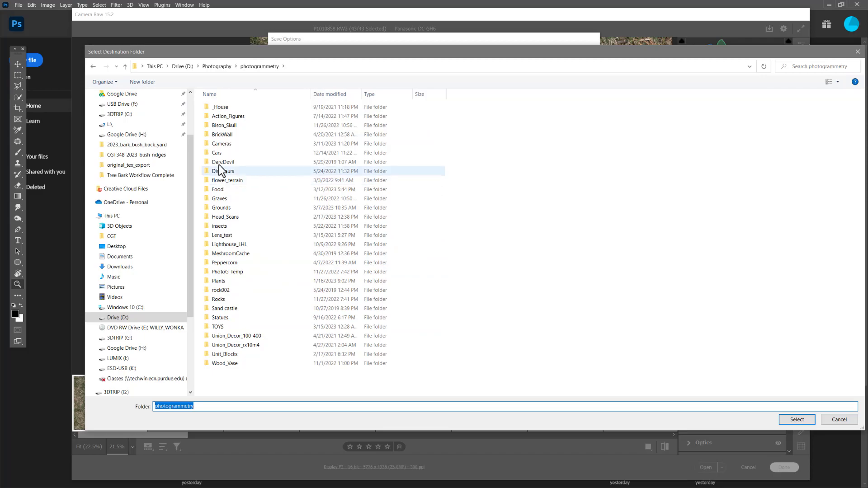
double_click(222, 208)
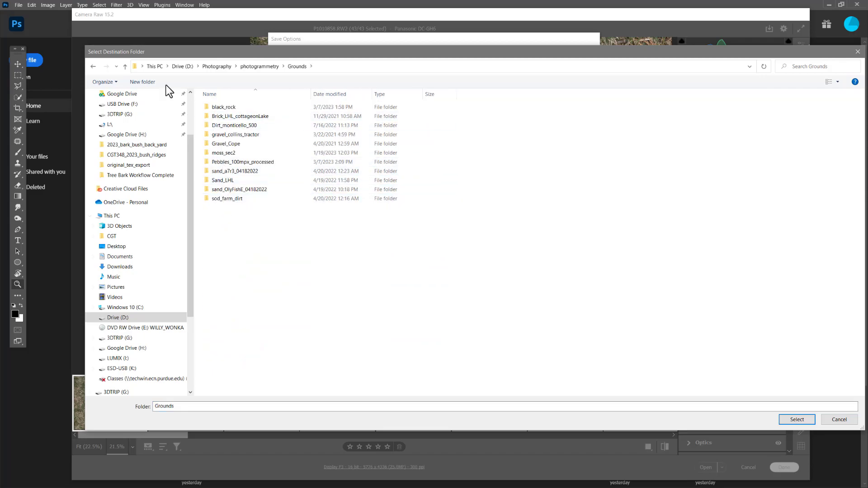
click(144, 82)
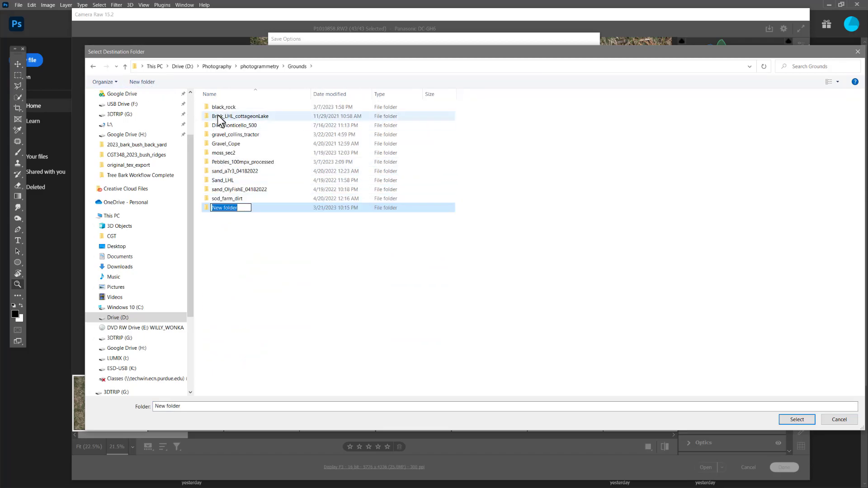
text(Grass_01)
key(Return)
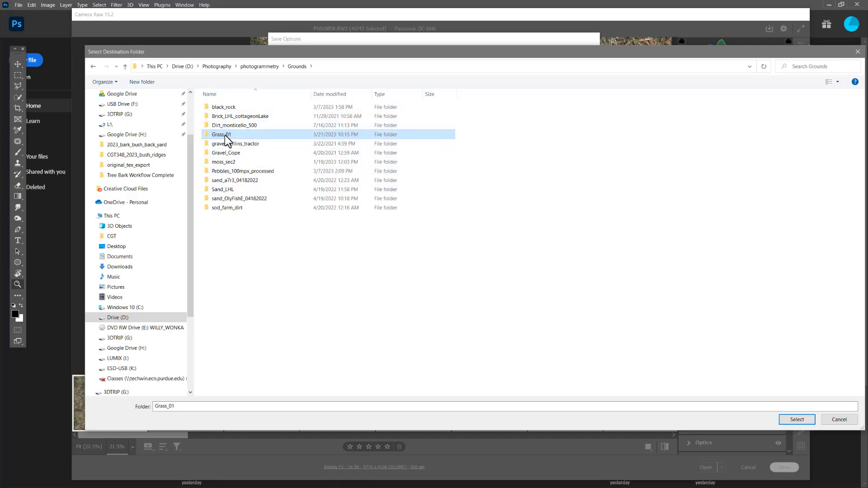
Step: Choose Grass_01 as the destination folder and save all selected photos there as JPEG files
double_click(225, 137)
click(797, 420)
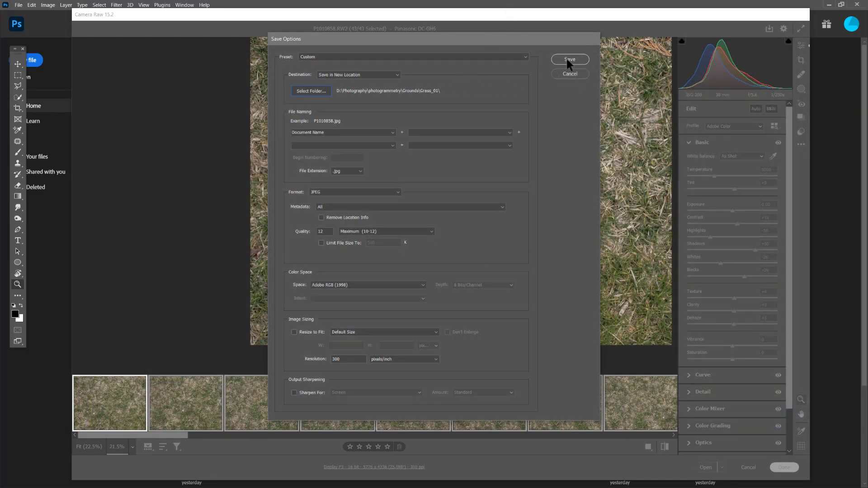
click(568, 60)
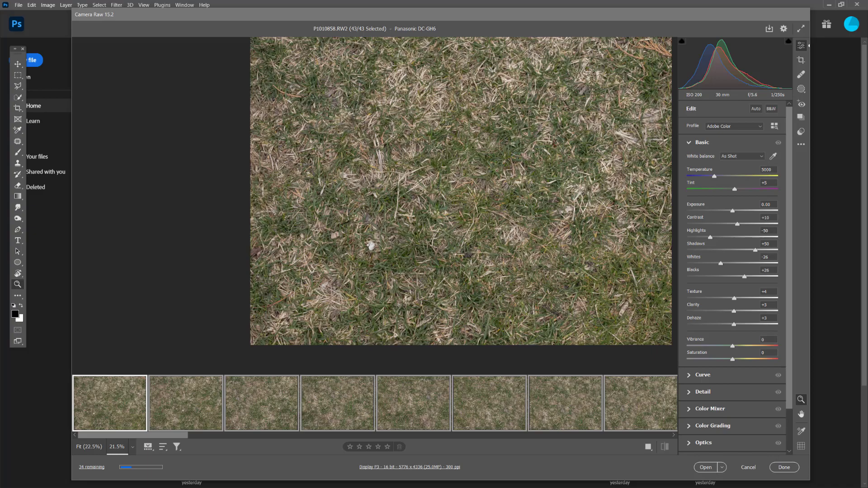
Step: Open the Grass_01 folder inside photogrammetry\Grounds on drive D in File Explorer to check the exported JPEGs
key(super+e)
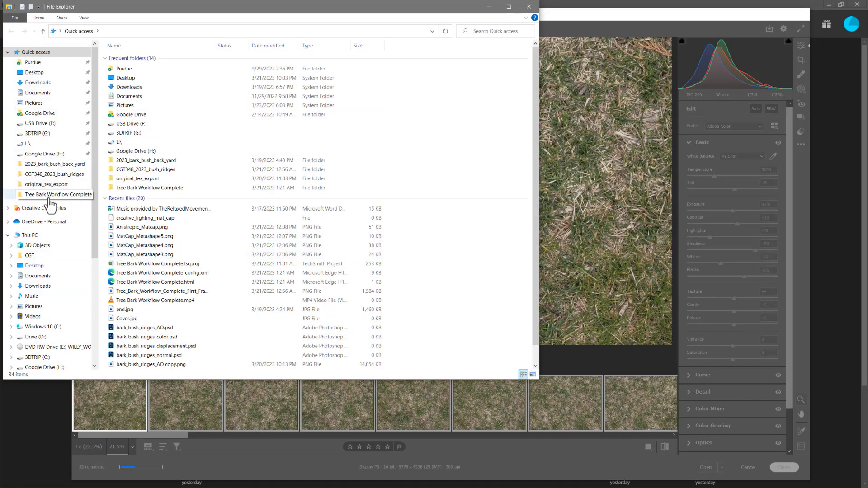
click(31, 195)
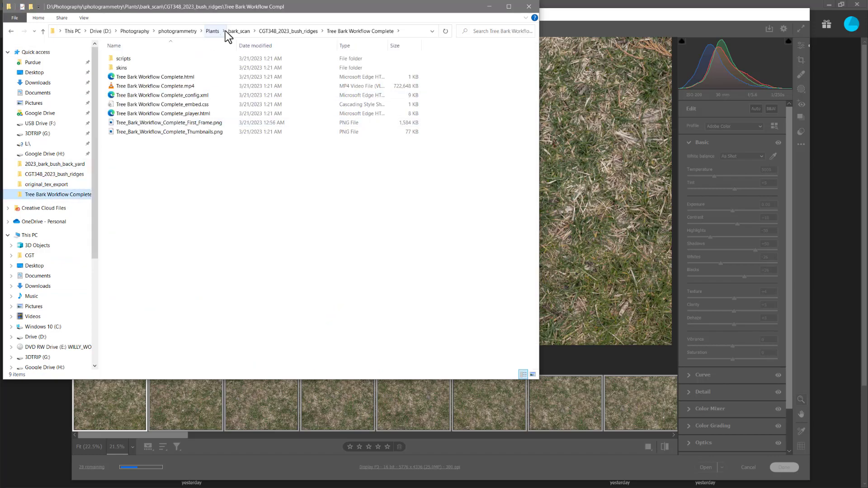
click(178, 32)
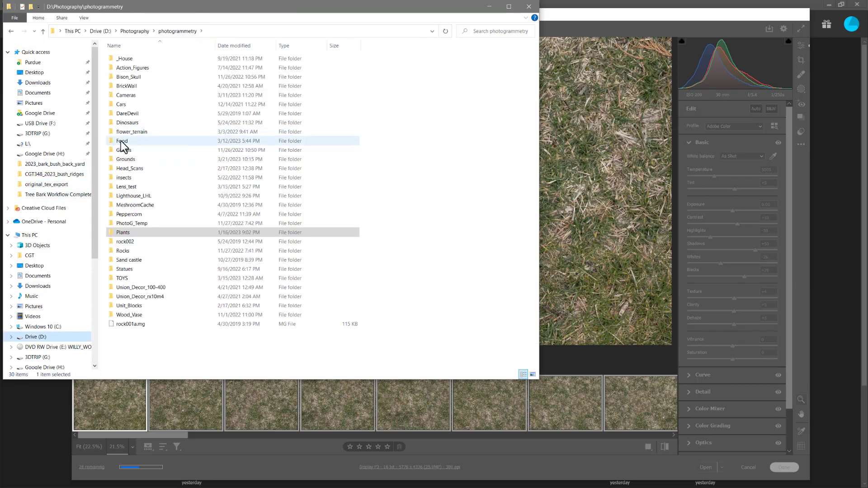
double_click(126, 160)
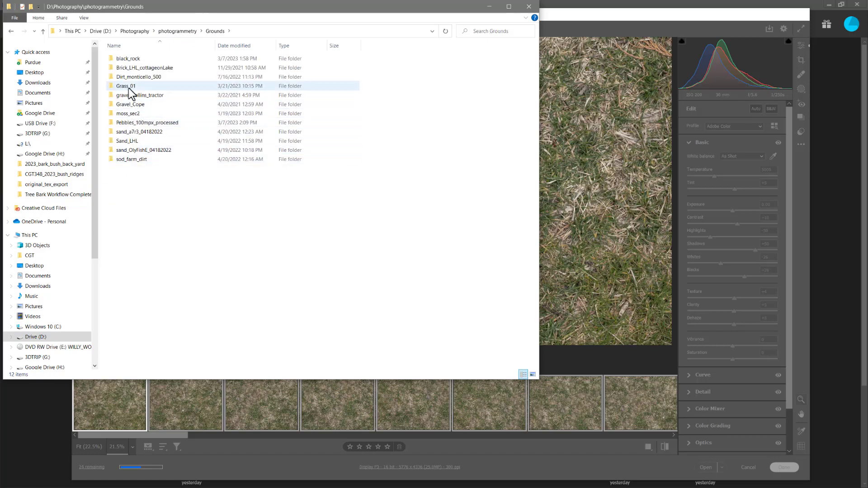
double_click(131, 87)
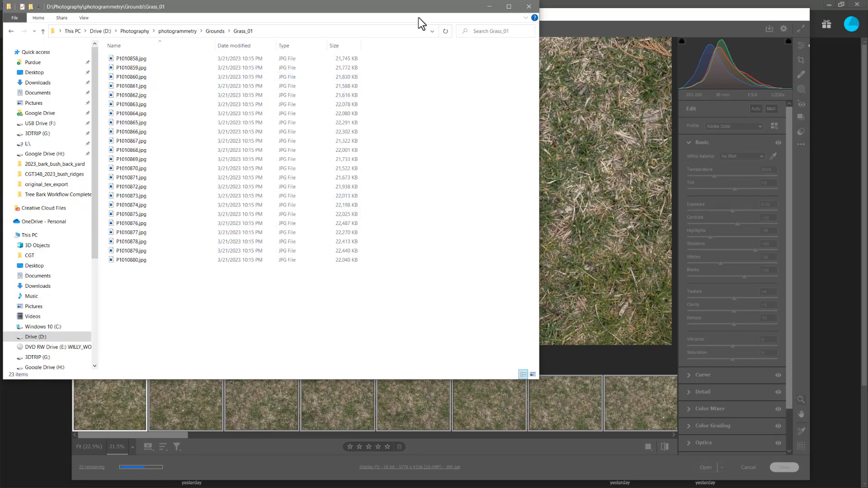
Step: Switch to Metashape and add all JPEG photos from the Grass_01 folder to Chunk 1
drag(441, 9, 0, 95)
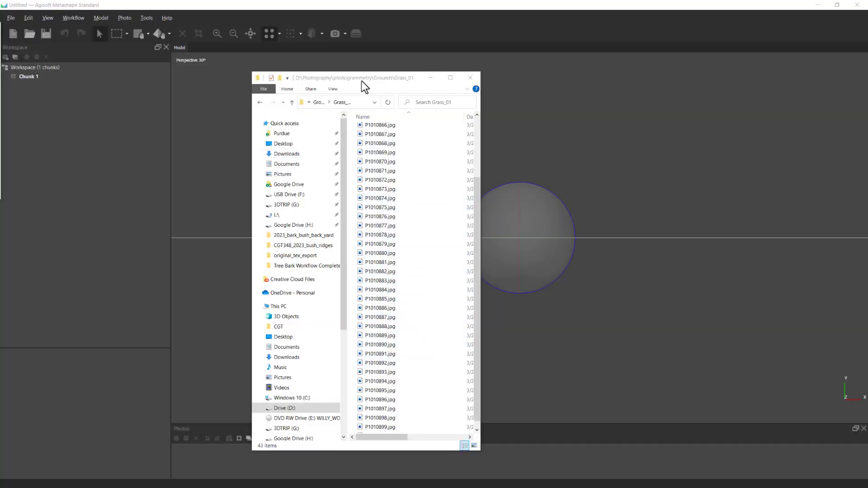
click(361, 81)
key(ctrl+a)
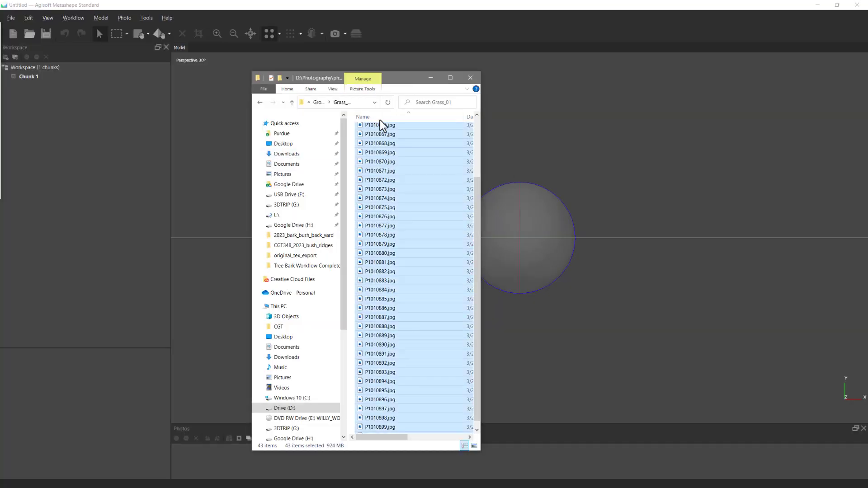
drag(384, 125, 21, 79)
Step: Align the photos at Highest accuracy with generic preselection, excluded stationary tie points, and key point and tie point limits of 100,000
click(72, 18)
click(73, 18)
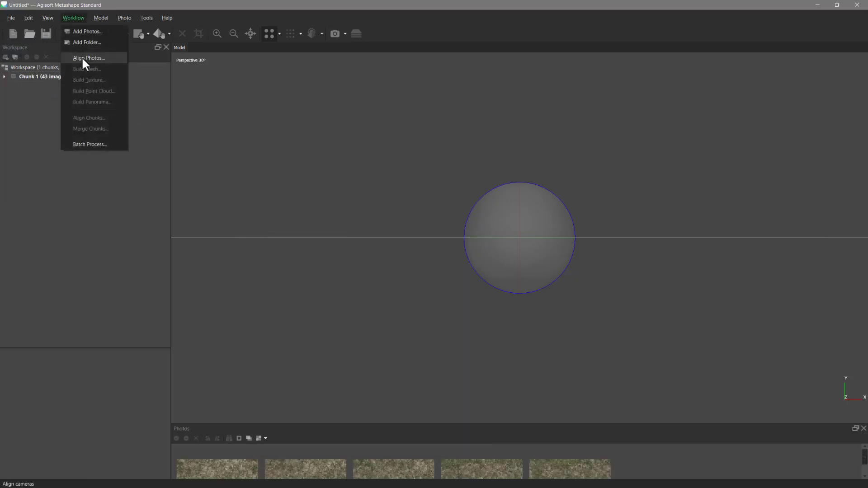
click(84, 56)
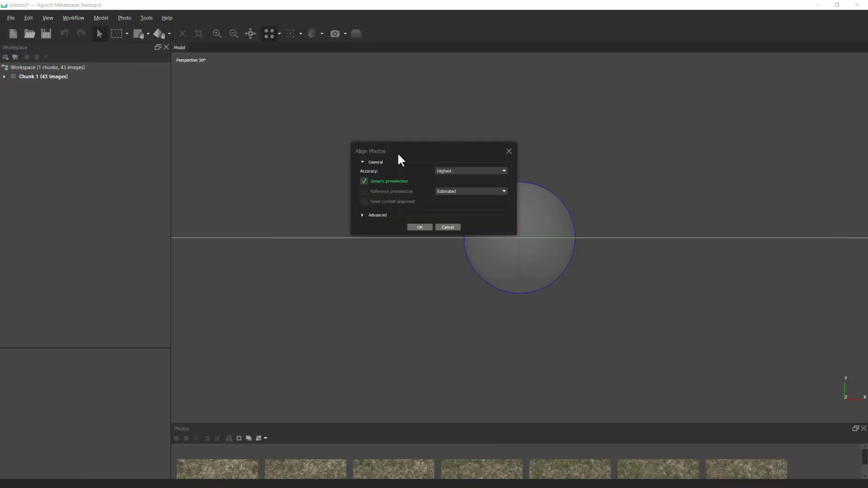
click(361, 214)
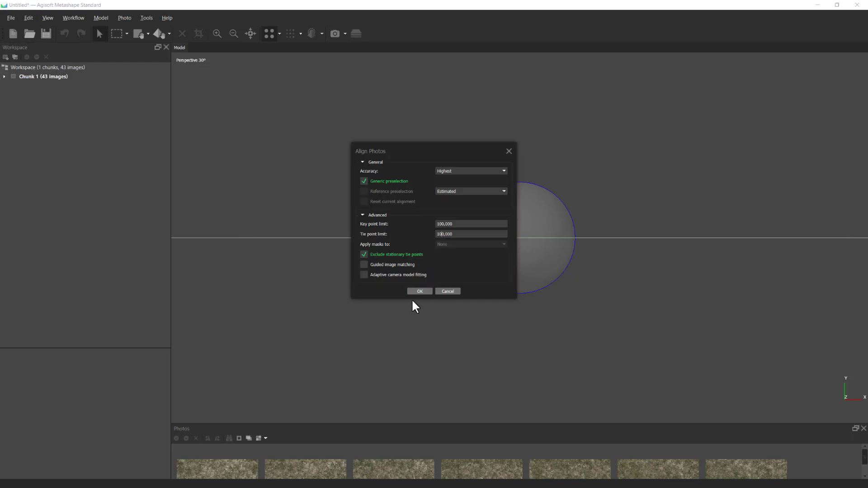
click(425, 291)
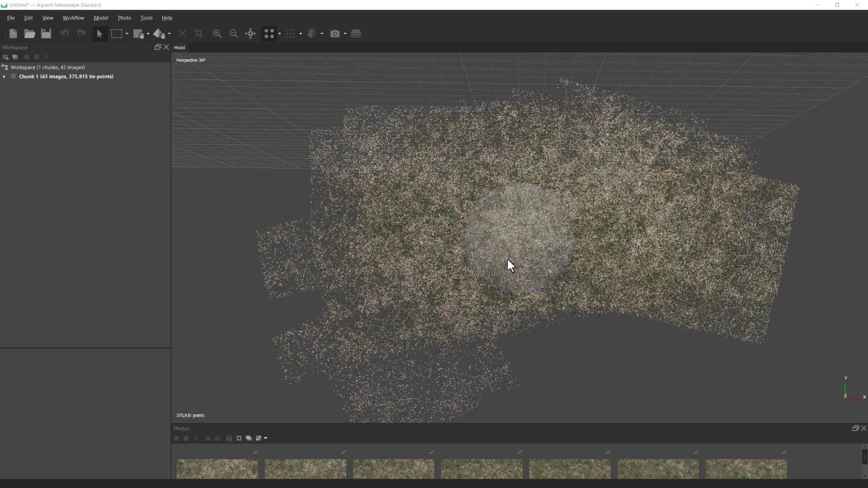
Step: Examine the aligned tie points from several angles with the camera positions shown, and hide the cameras again
drag(507, 261, 510, 234)
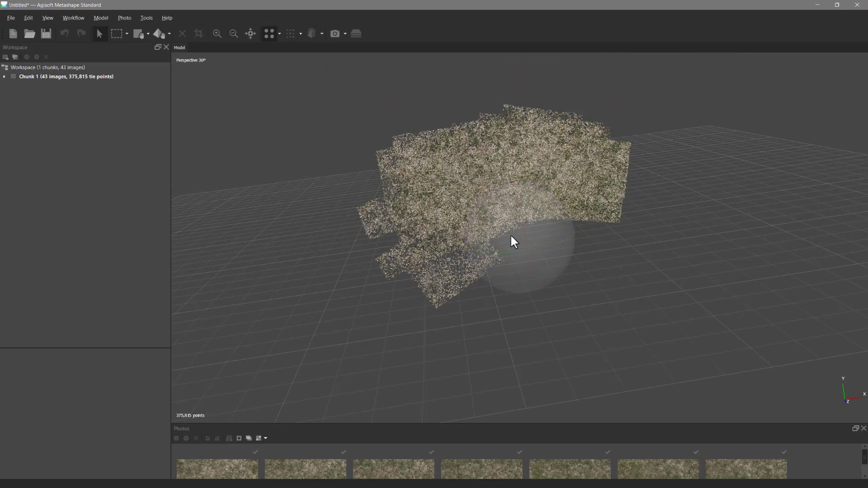
click(335, 33)
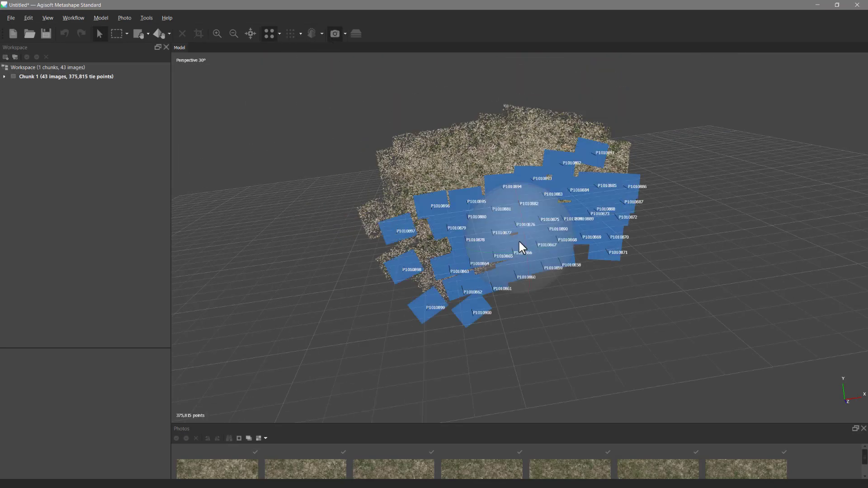
drag(505, 228, 482, 143)
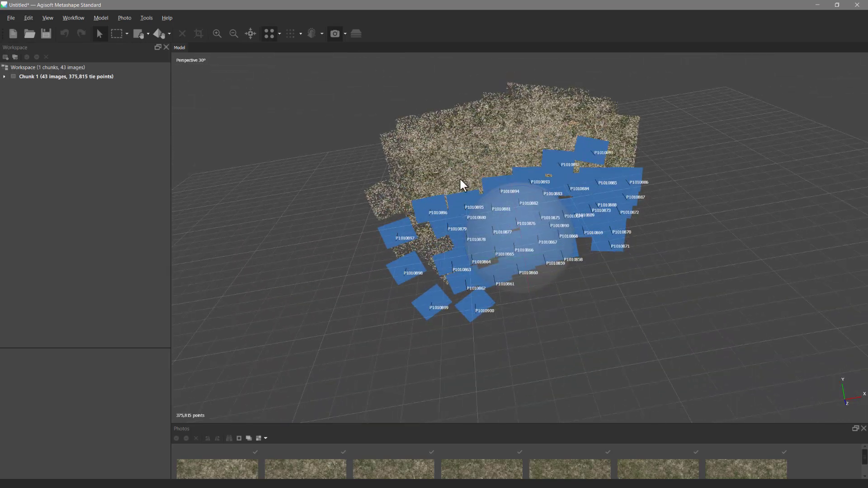
drag(511, 242, 361, 114)
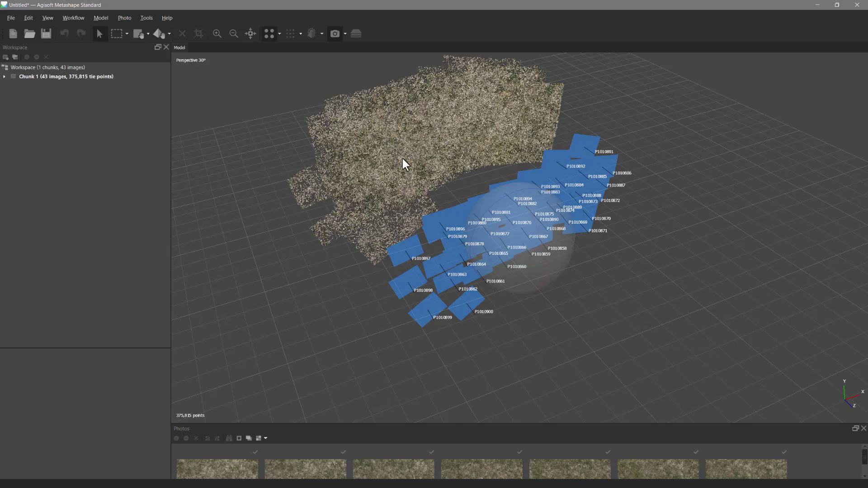
mouse_move(502, 248)
mouse_down()
mouse_move(502, 232)
mouse_move(512, 229)
mouse_move(493, 236)
mouse_move(517, 246)
mouse_up()
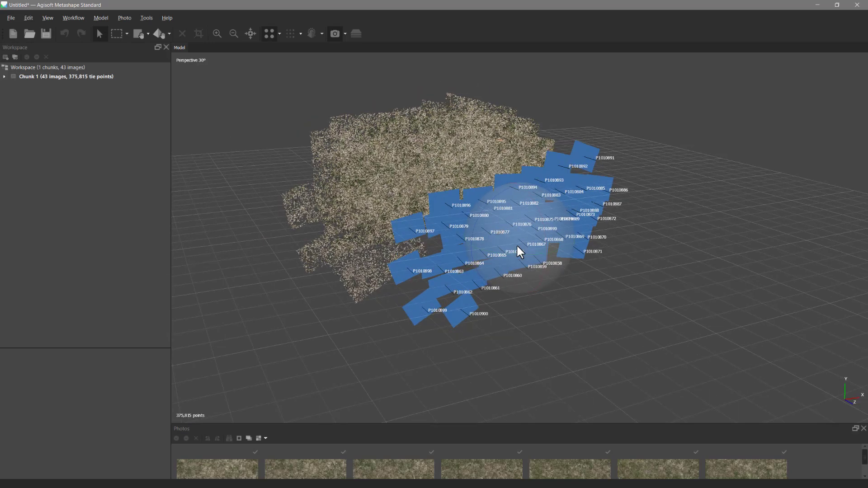
click(335, 33)
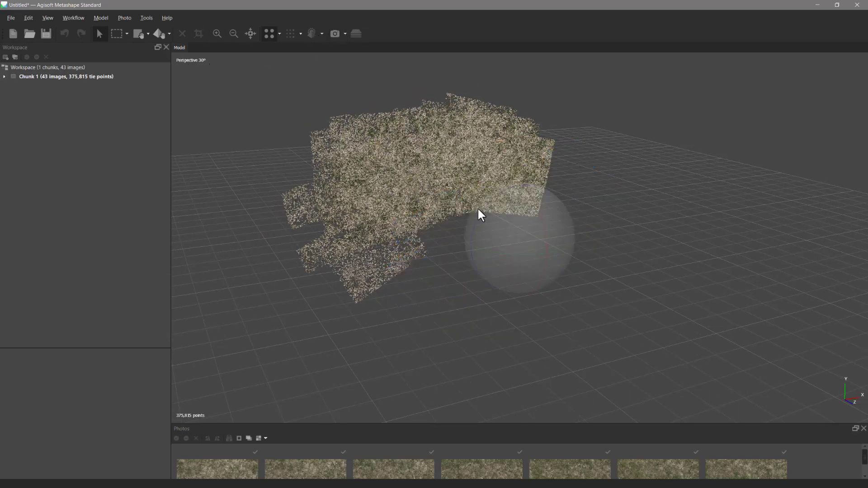
Step: Rotate the point cloud about its X axis in the orthographic front view until the ground surface faces the view
drag(533, 221, 488, 147)
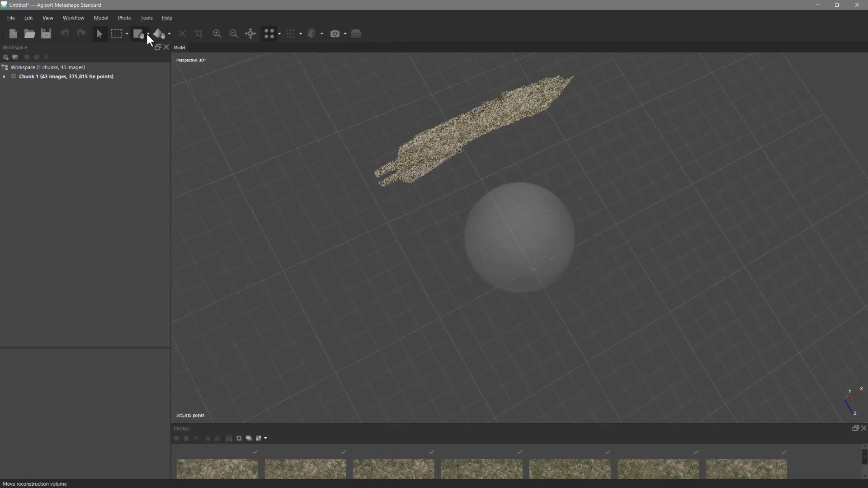
click(169, 33)
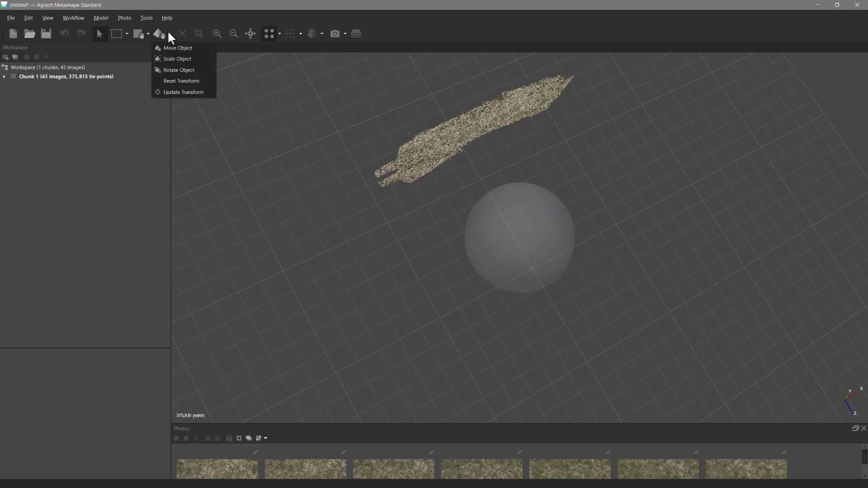
click(182, 69)
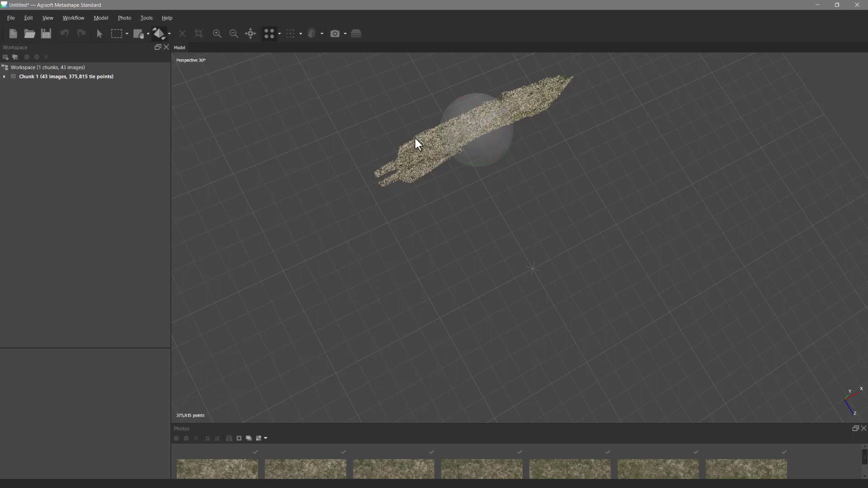
key(5)
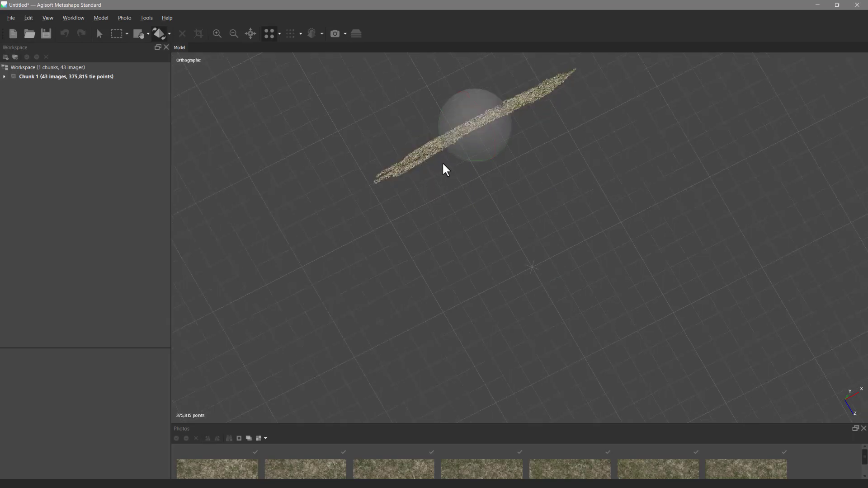
key(1)
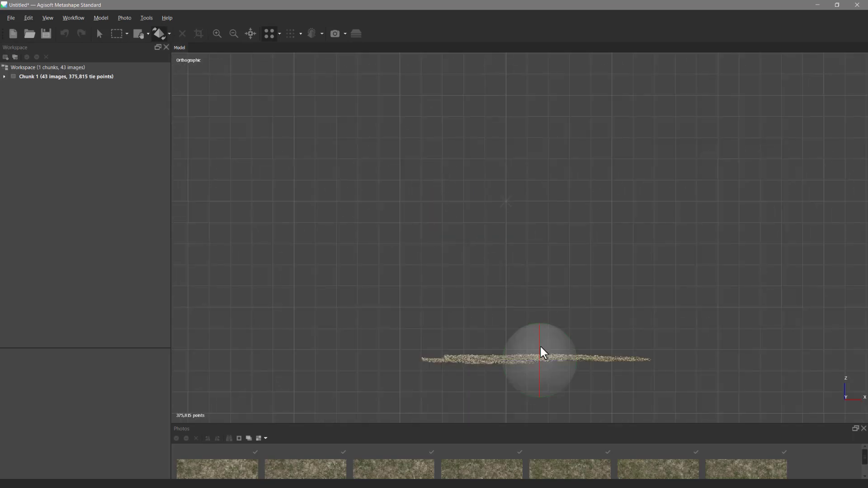
drag(539, 345, 538, 274)
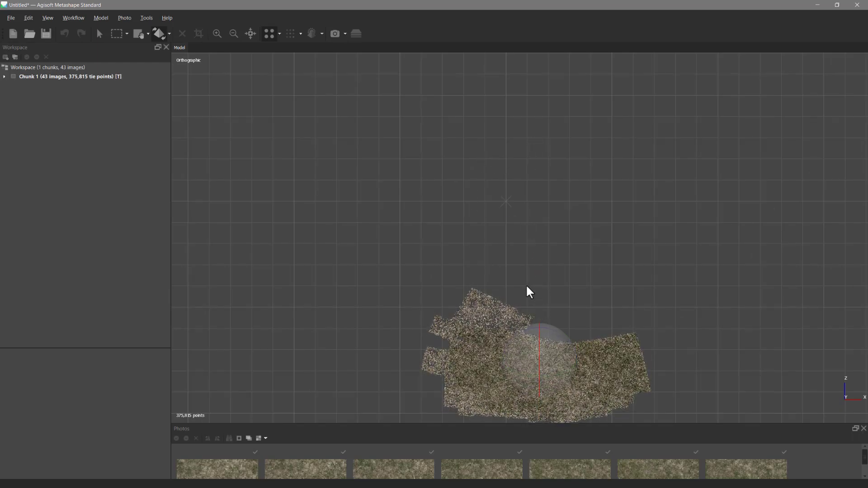
mouse_move(541, 364)
mouse_down()
mouse_move(535, 310)
mouse_move(543, 354)
mouse_up()
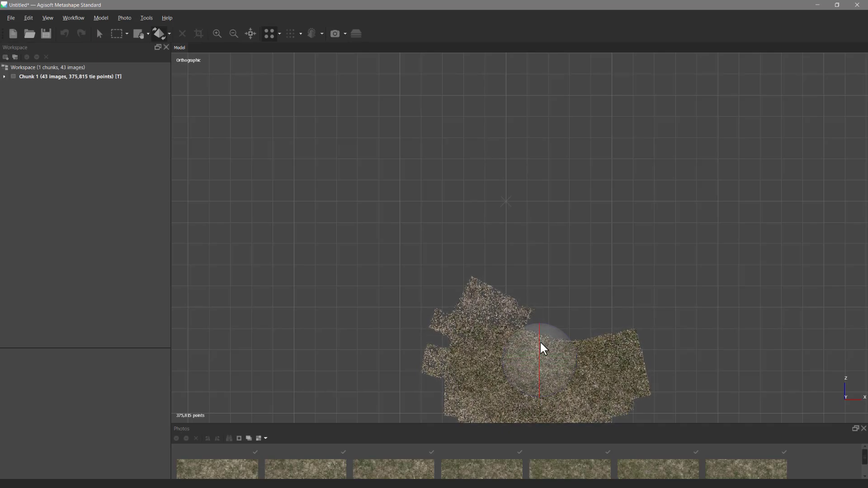
Step: Move the point cloud onto the grid's centre in the front view and onto the vertical grid line in the side view
click(168, 33)
click(177, 50)
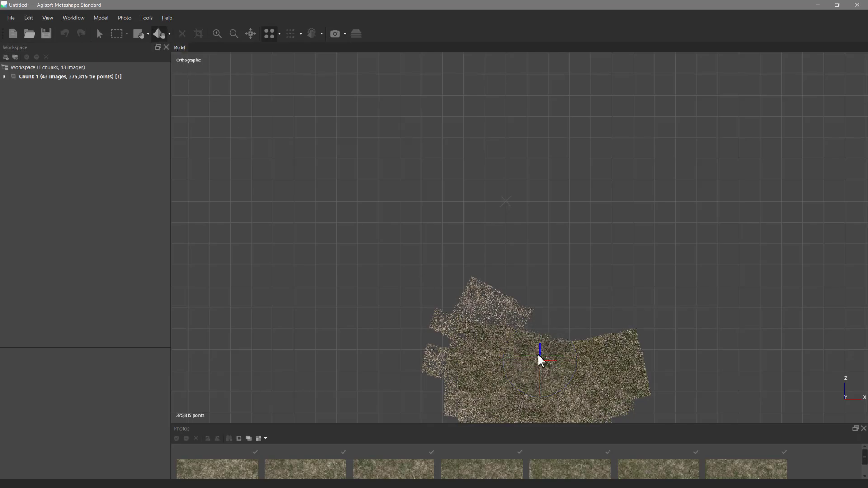
drag(541, 355, 519, 198)
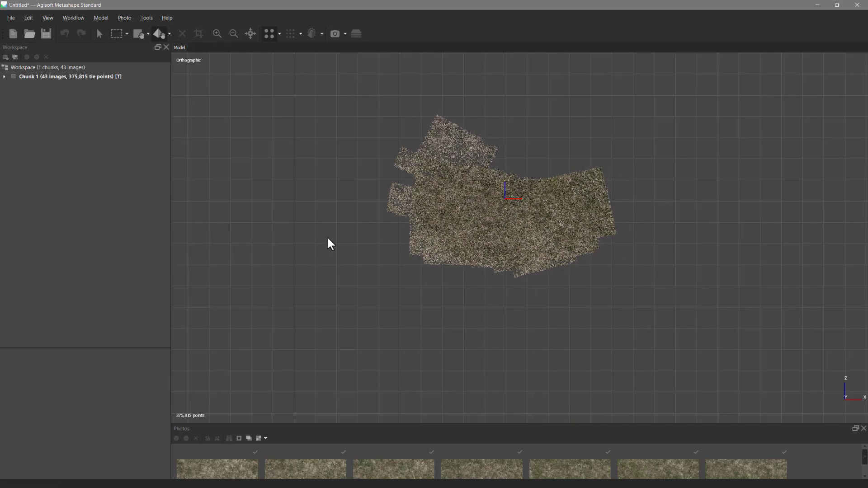
key(KP_3)
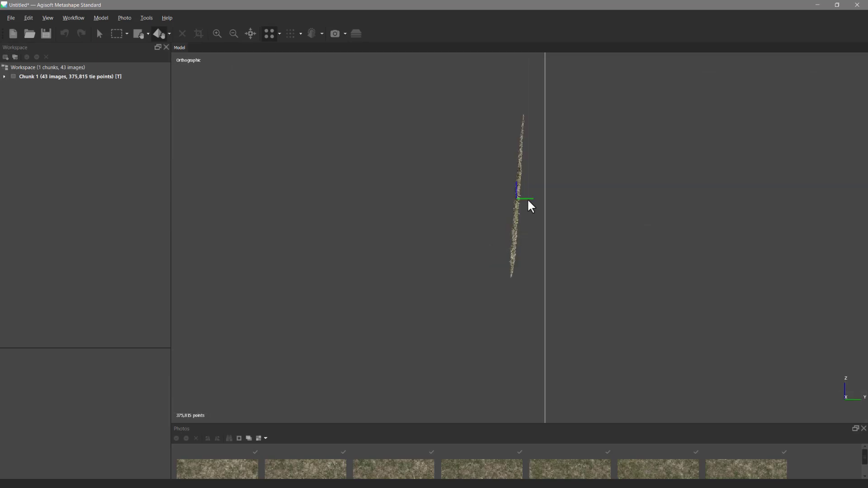
drag(528, 198, 555, 202)
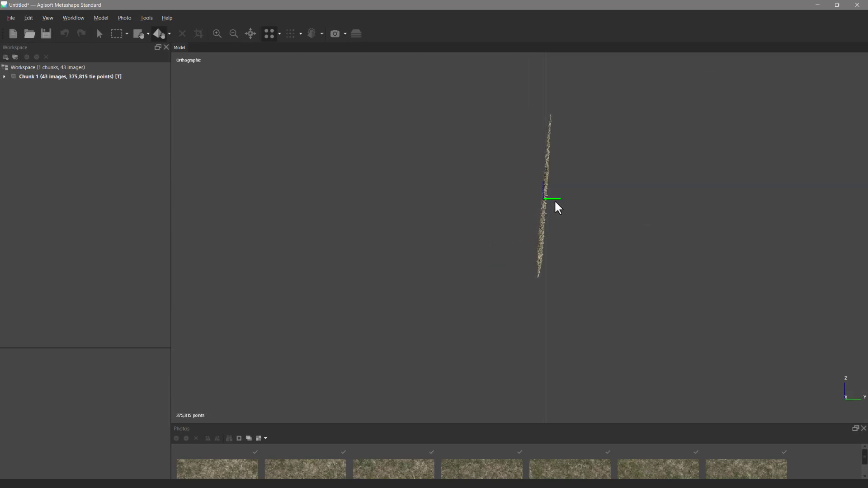
Step: Rotate the point cloud in the side view until it is parallel to the vertical grid line
click(169, 34)
click(185, 59)
drag(567, 173, 565, 171)
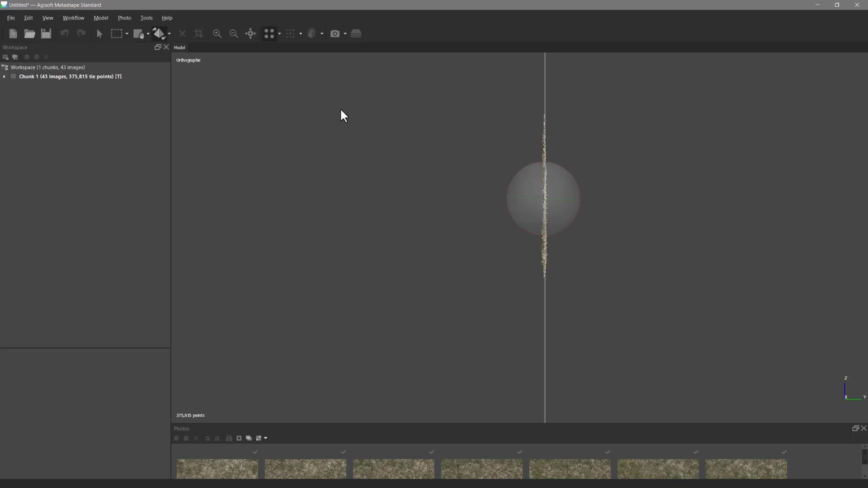
Step: Try to square the reconstruction region with the grid by rotating it slightly in the front view
key(KP_1)
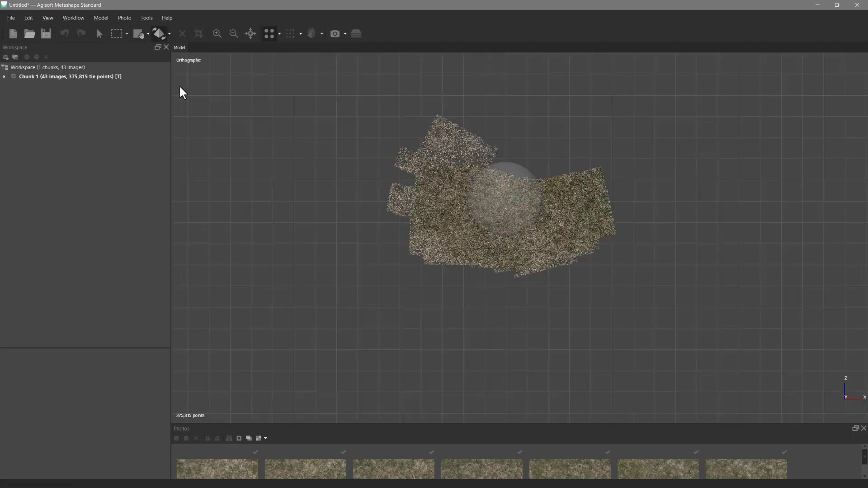
scroll(430, 194, up, 5)
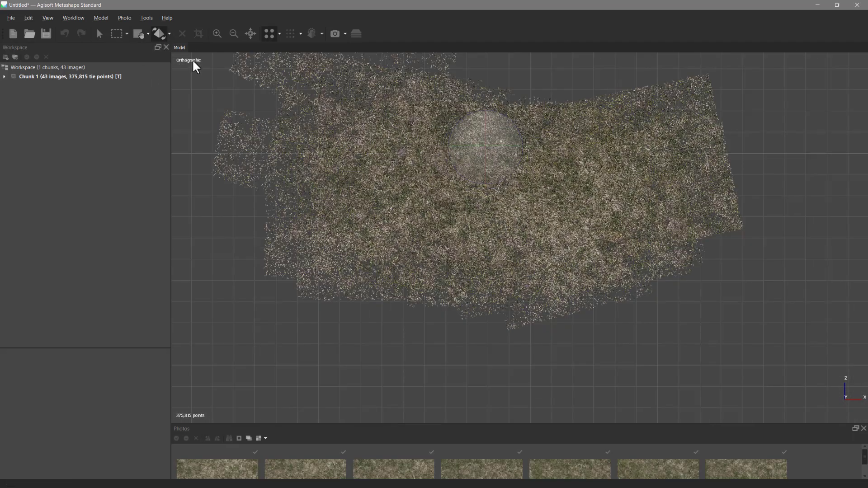
click(147, 34)
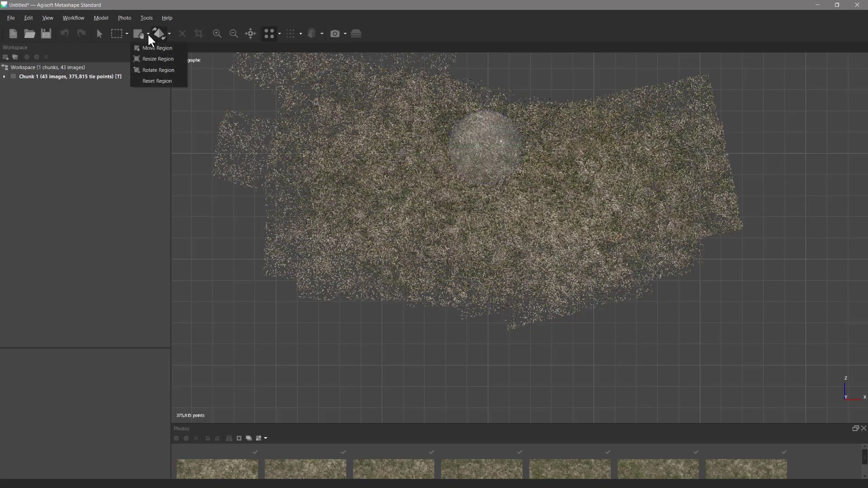
click(158, 59)
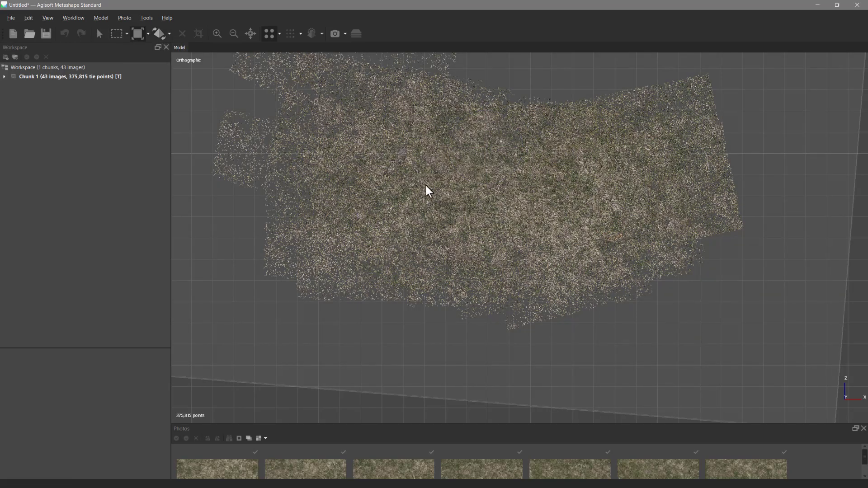
scroll(425, 185, down, 5)
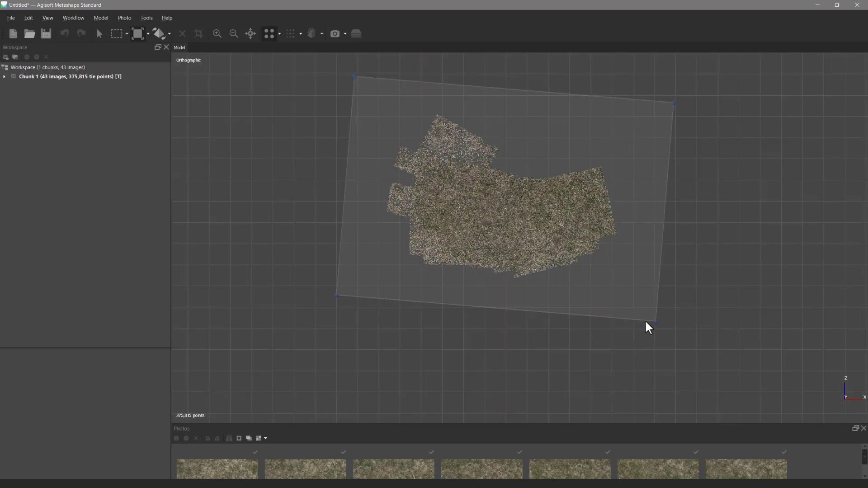
click(147, 34)
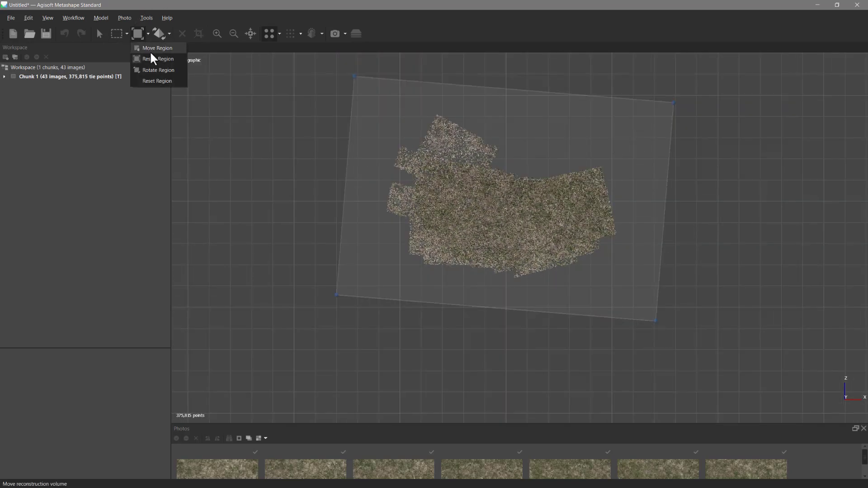
click(162, 74)
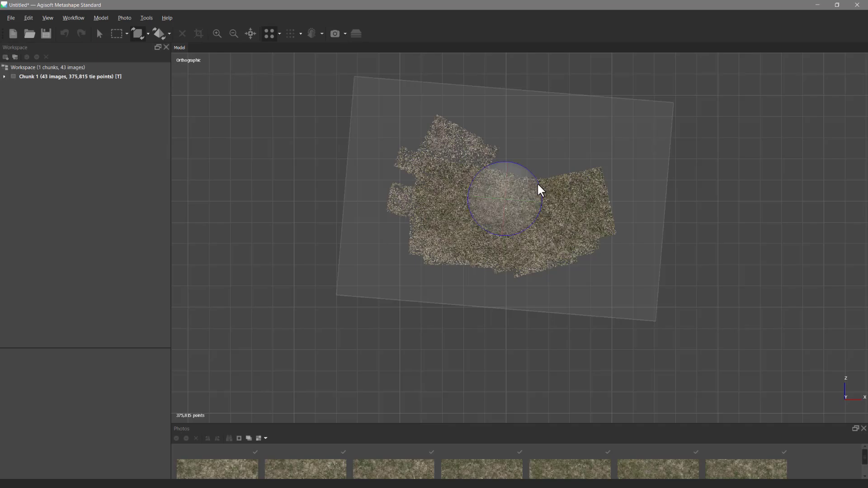
drag(536, 181, 536, 183)
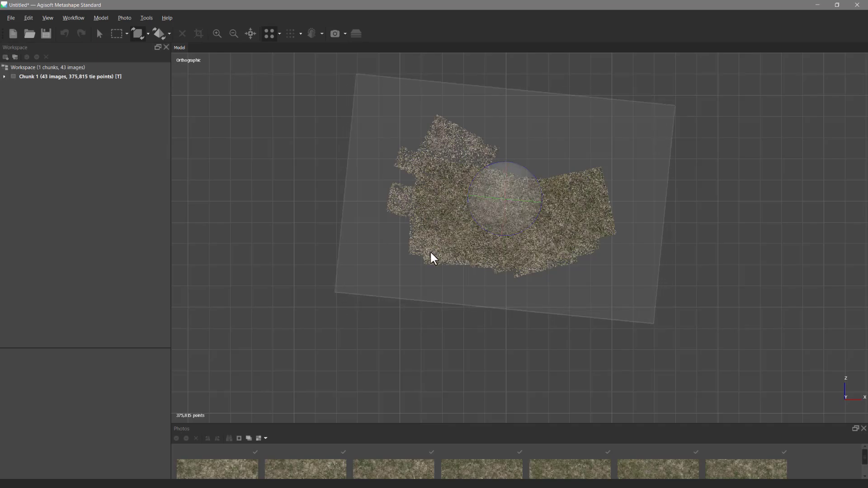
Step: Rotate the point cloud counterclockwise in the front view so the main ground area sits straighter on the grid
drag(533, 178, 529, 175)
click(158, 34)
drag(525, 171, 519, 170)
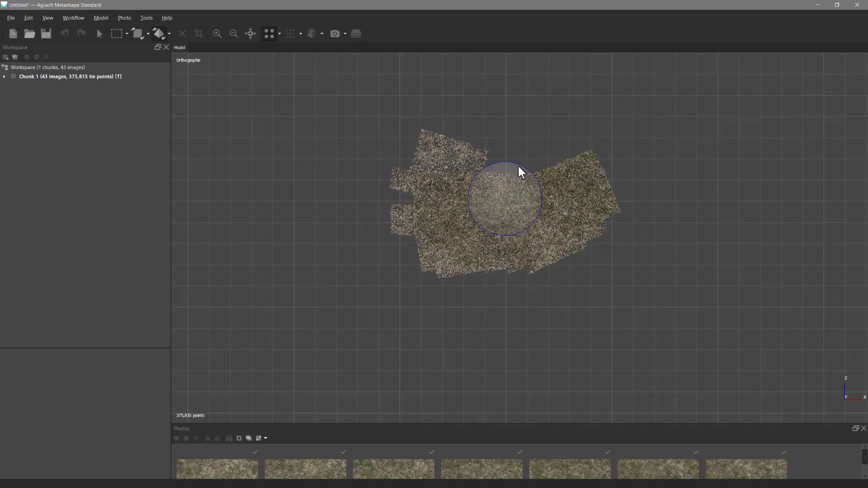
Step: Move the point cloud in the front view so the densest part of the ground lies over the grid's centre
click(100, 34)
click(170, 34)
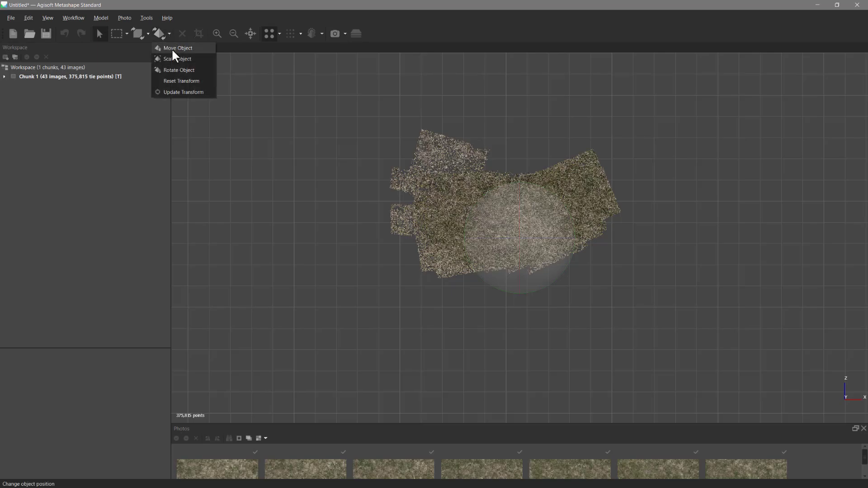
click(175, 47)
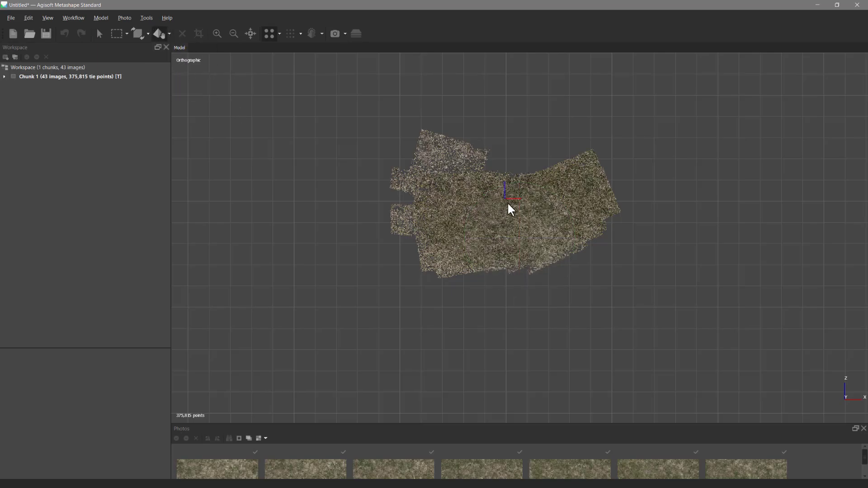
drag(515, 200, 551, 182)
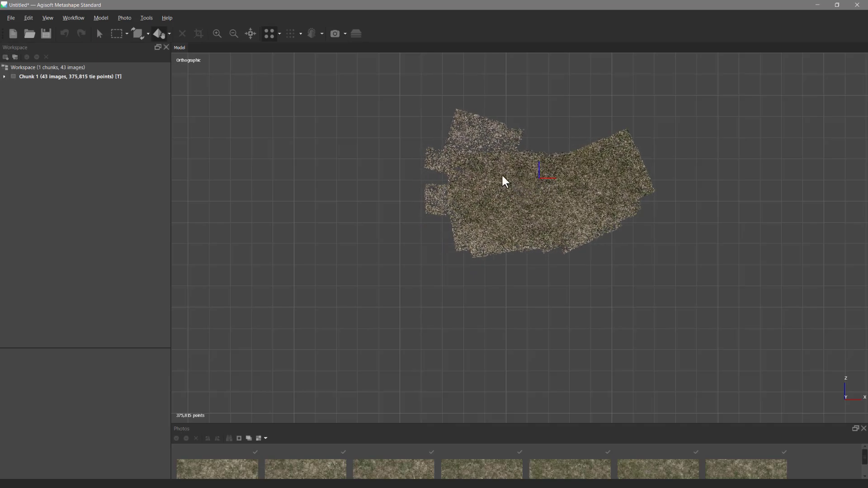
Step: Rotate the reconstruction region in the front view until its edges run parallel to the grid lines
click(147, 34)
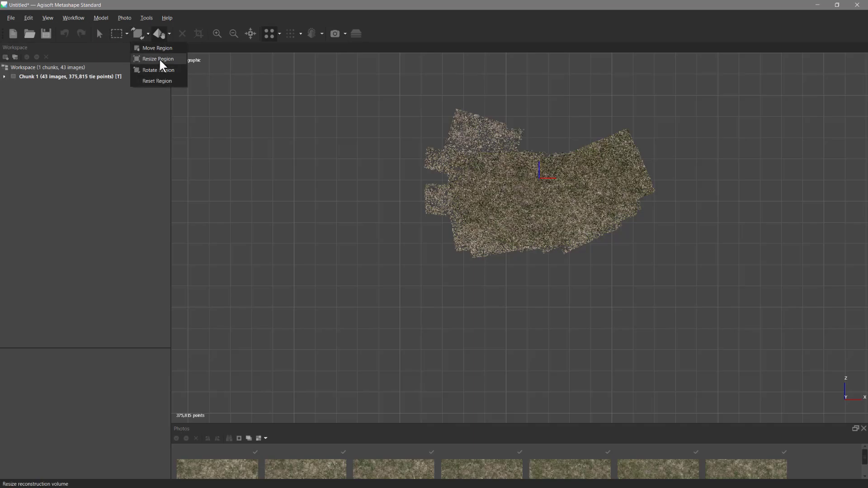
click(158, 59)
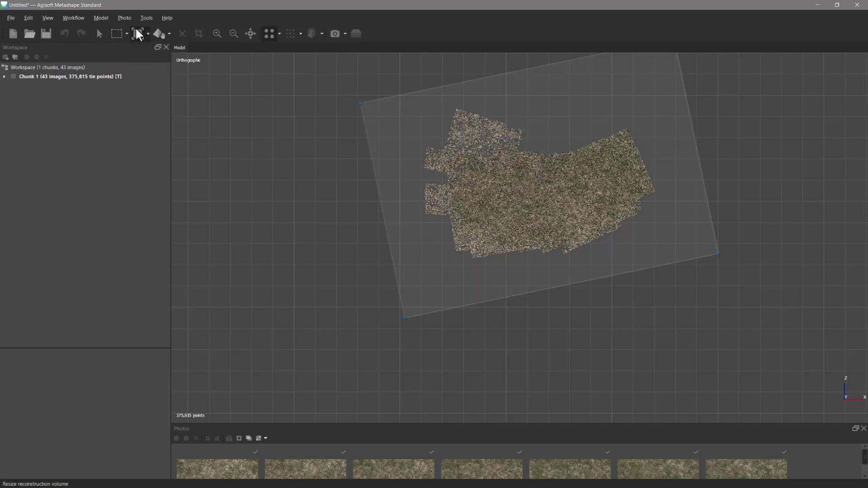
click(148, 32)
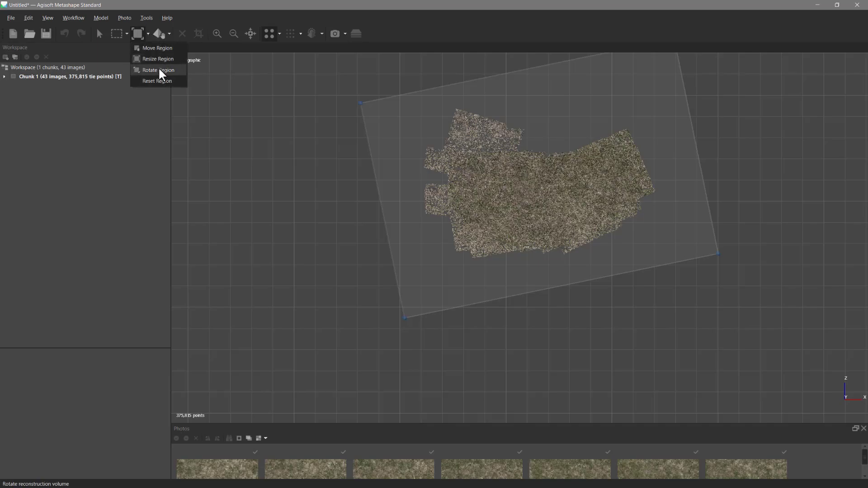
click(158, 70)
drag(511, 154, 513, 144)
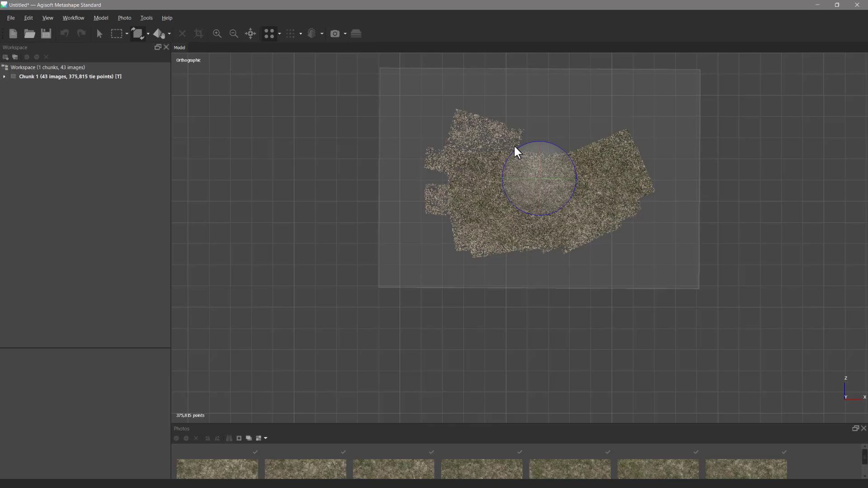
Step: Resize the reconstruction region to a roughly square patch inside the densely covered middle of the point cloud
click(147, 35)
click(163, 59)
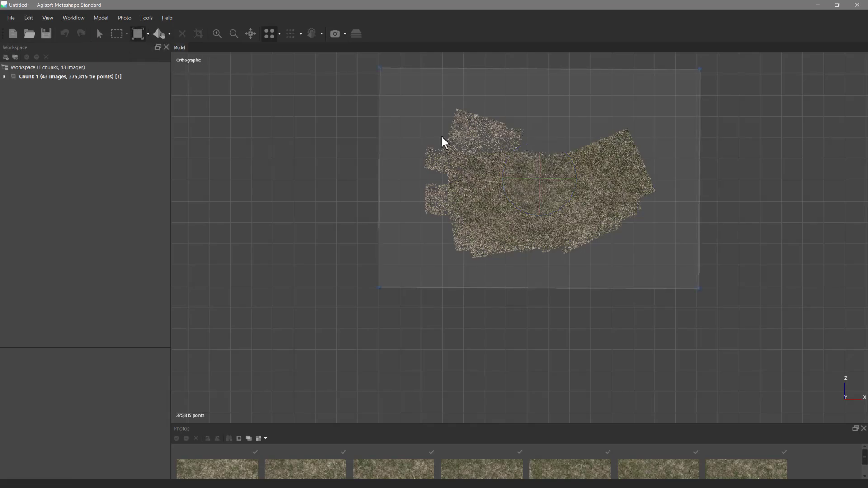
drag(382, 67, 465, 154)
drag(699, 155, 569, 161)
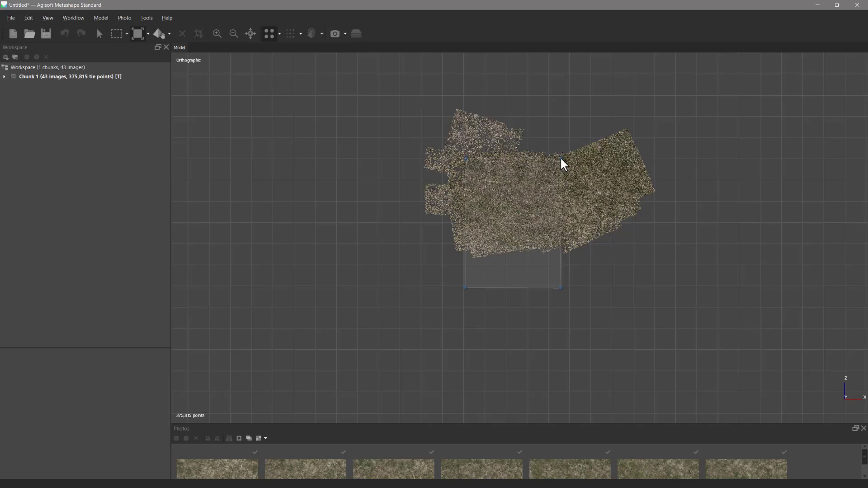
drag(561, 288, 550, 241)
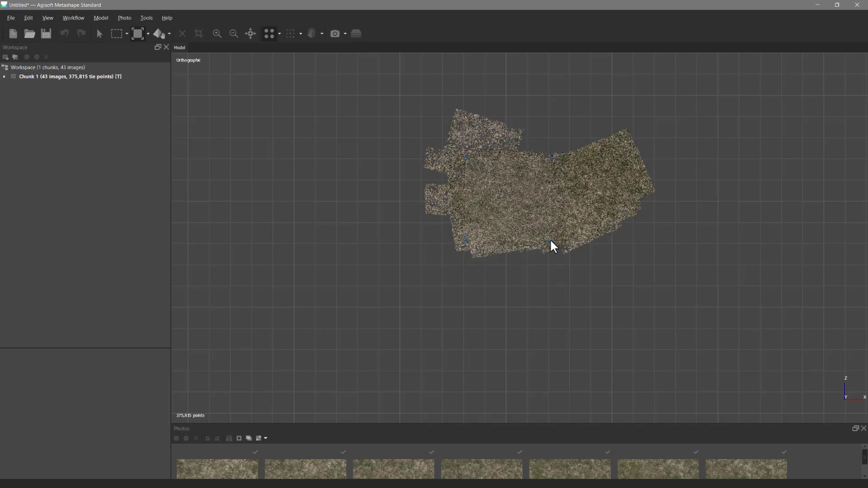
Step: Fine-tune the corners of the reconstruction region in the front view to keep it square within the dense points
scroll(532, 194, up, 5)
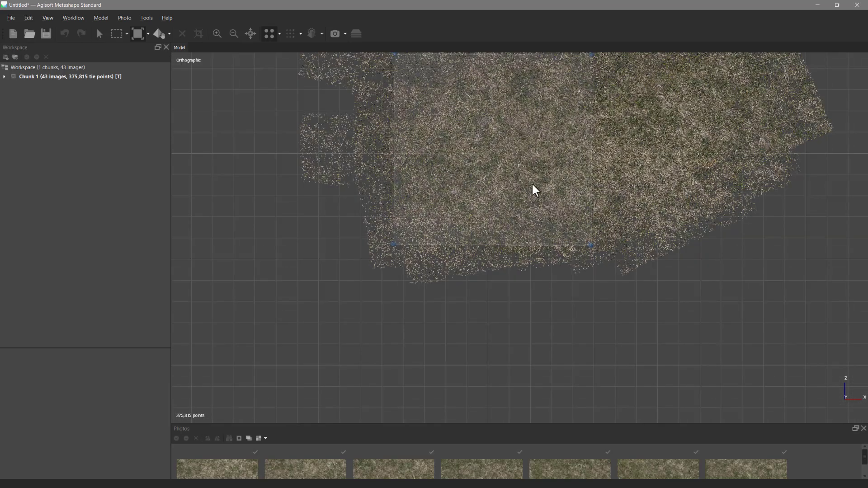
drag(578, 93, 574, 96)
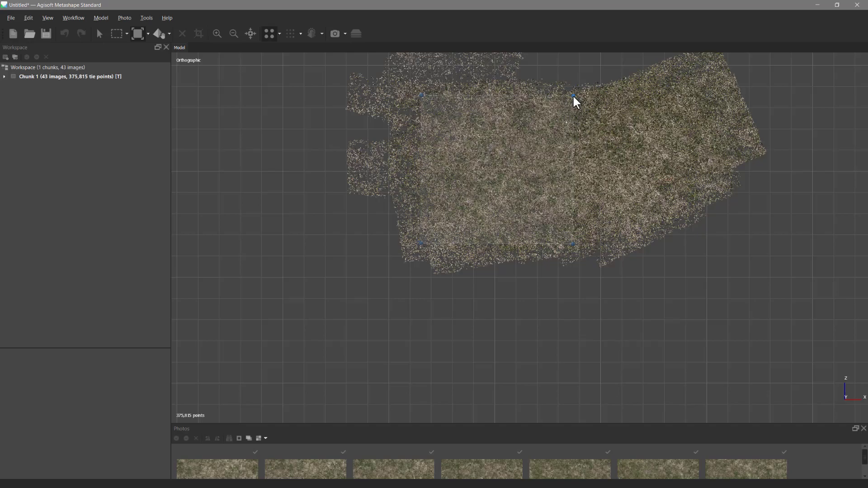
drag(420, 244, 428, 246)
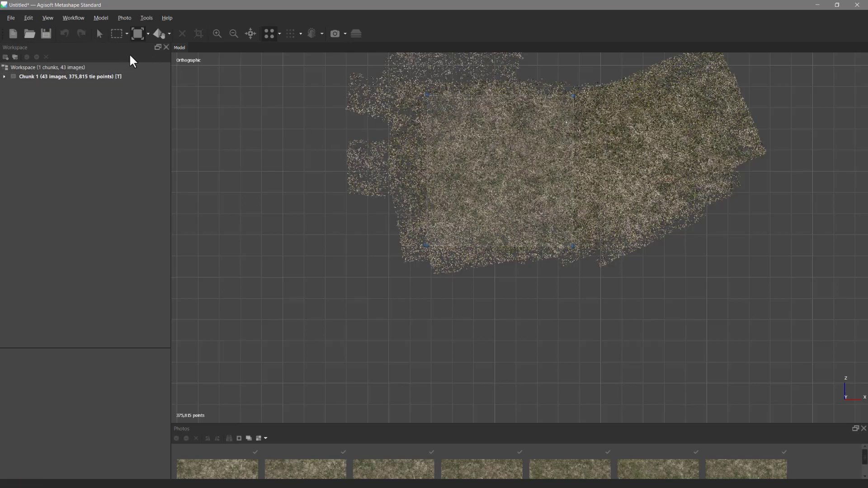
Step: Narrow the reconstruction region's depth in the side view until both faces sit close to the ground points
key(KP_3)
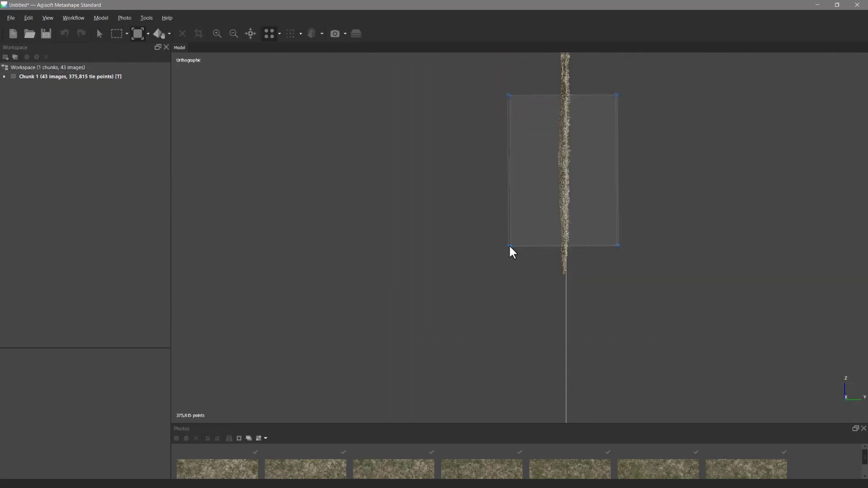
drag(510, 247, 556, 248)
drag(618, 247, 575, 248)
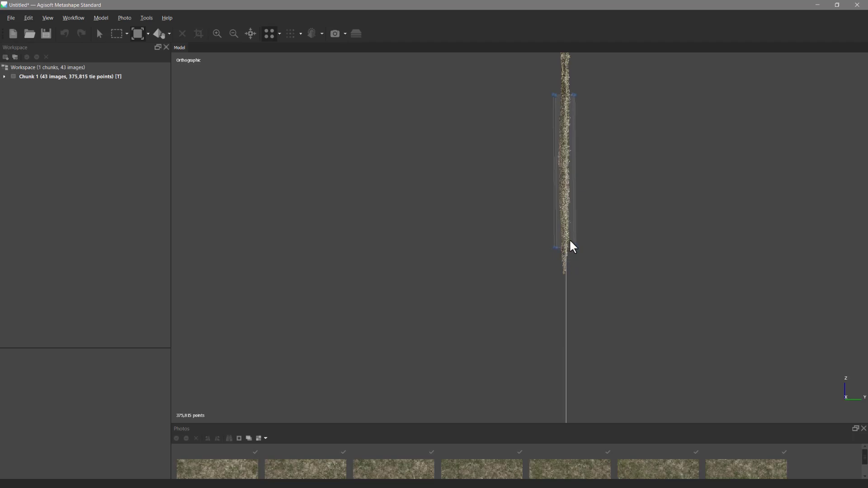
Step: Build a mesh from depth maps with Arbitrary (3D) surface type, Ultra high quality and a custom face count of 0
key(1)
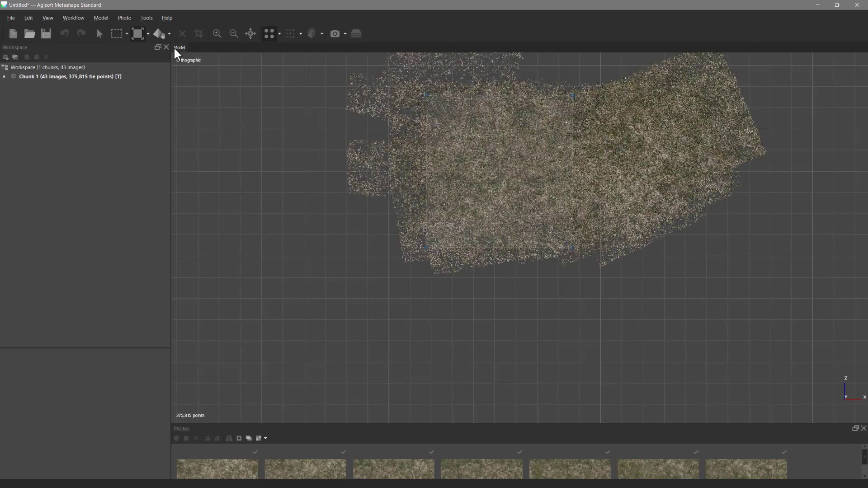
click(71, 17)
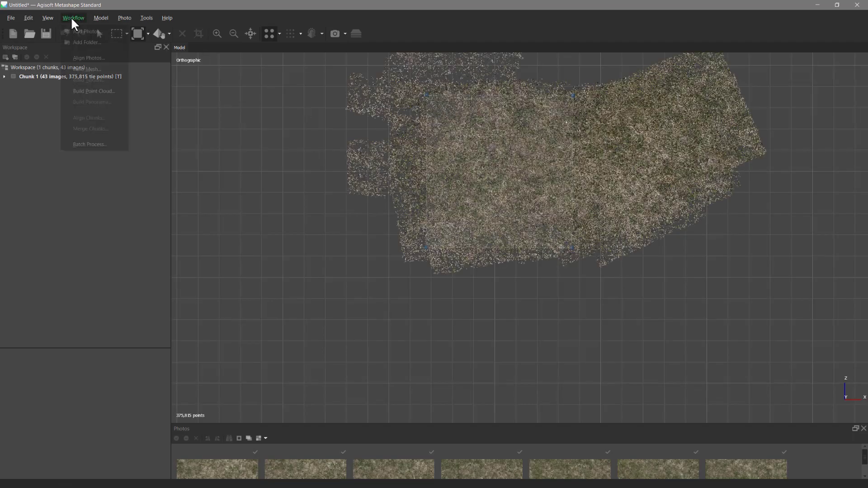
click(86, 66)
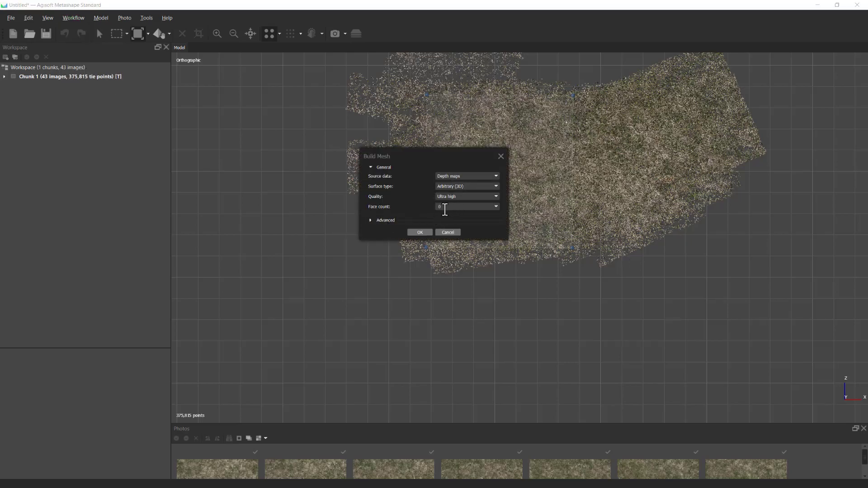
click(495, 206)
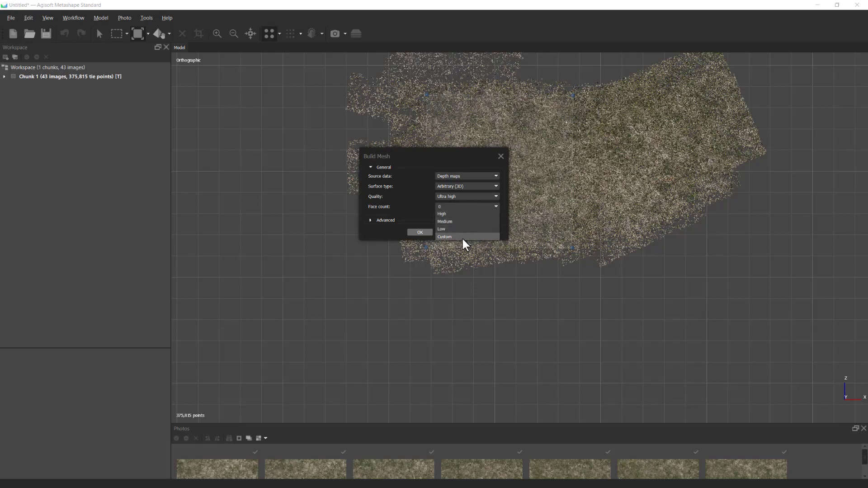
click(462, 237)
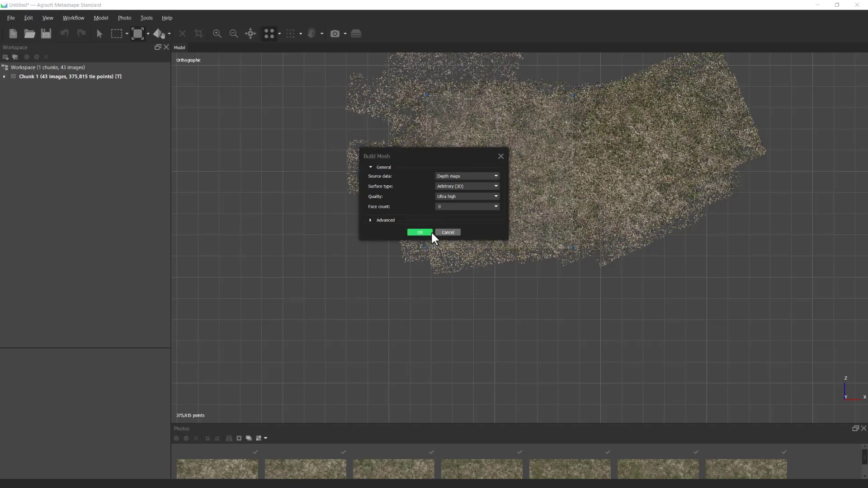
click(419, 232)
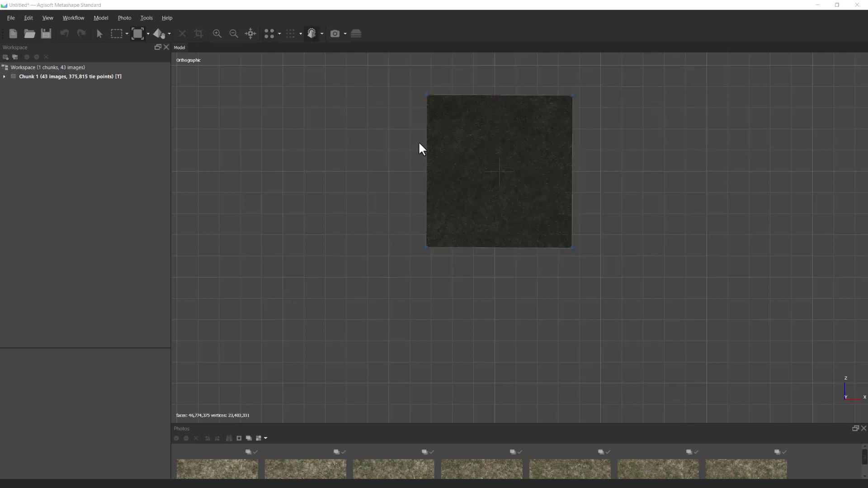
Step: Examine the grass detail of the reconstructed mesh up close and from several angles in the perspective view
scroll(566, 196, up, 4)
right_drag(461, 169, 463, 306)
scroll(463, 306, up, 2)
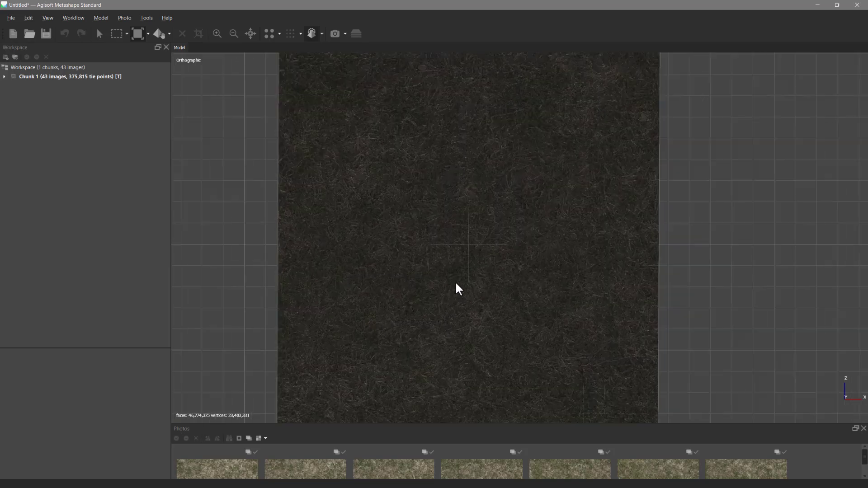
click(99, 33)
drag(510, 258, 565, 147)
key(5)
scroll(473, 219, up, 5)
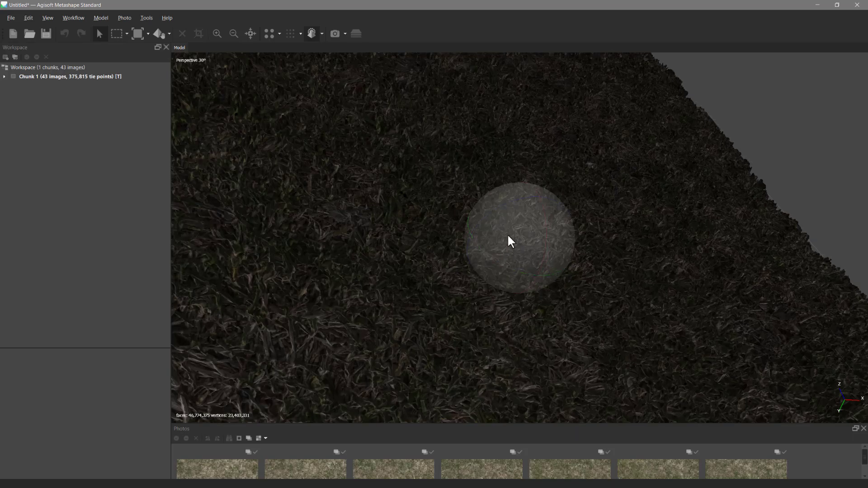
drag(515, 248, 509, 211)
drag(510, 255, 407, 246)
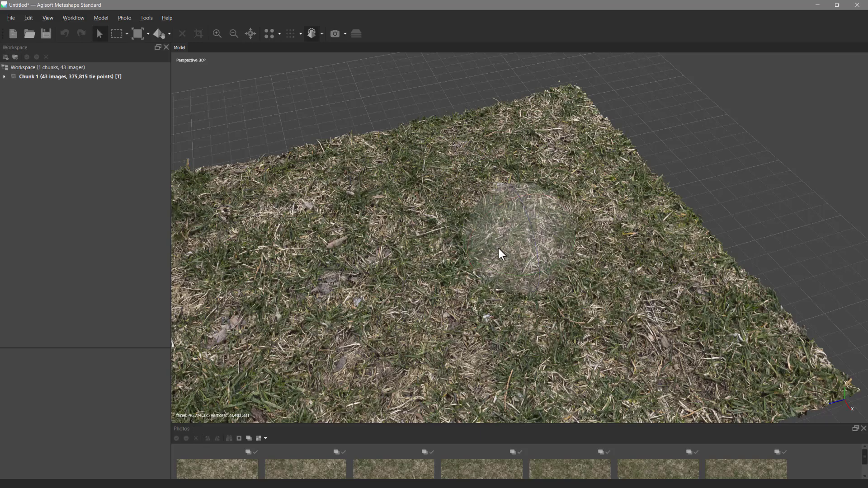
drag(497, 254, 497, 209)
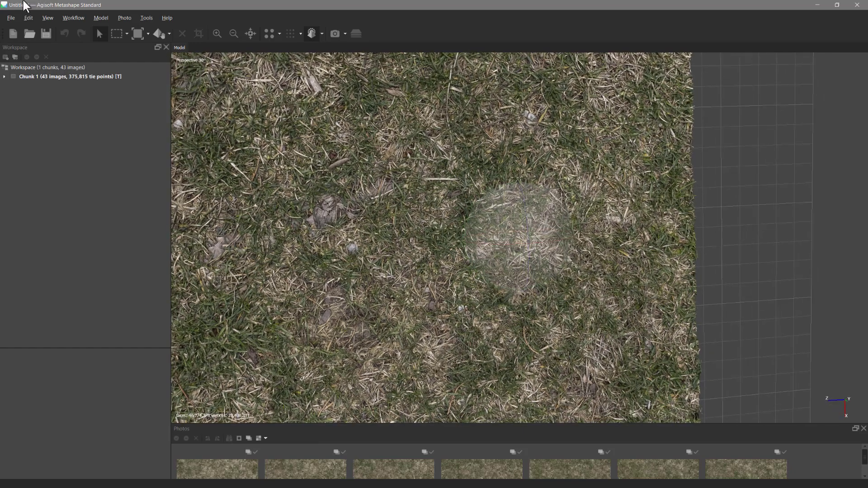
Step: Decimate the mesh to a target of 5,000 faces as a new model, without replacing the default one
click(147, 18)
mouse_move(172, 52)
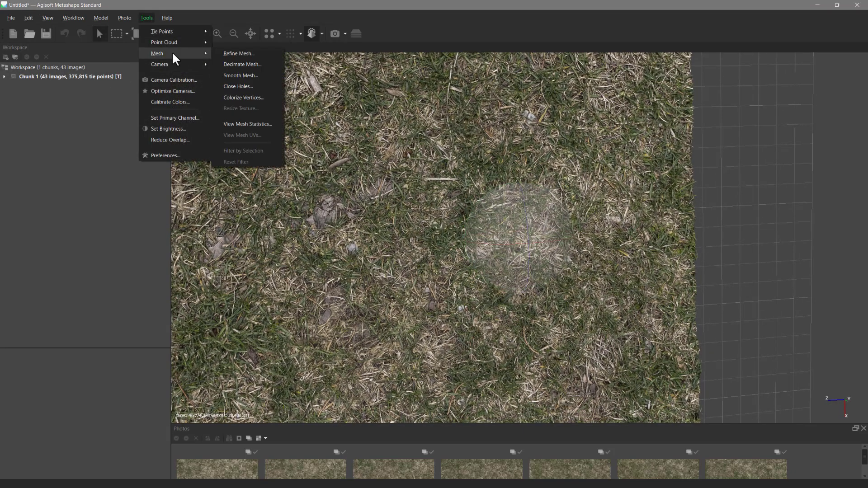
click(260, 62)
text(10,000)
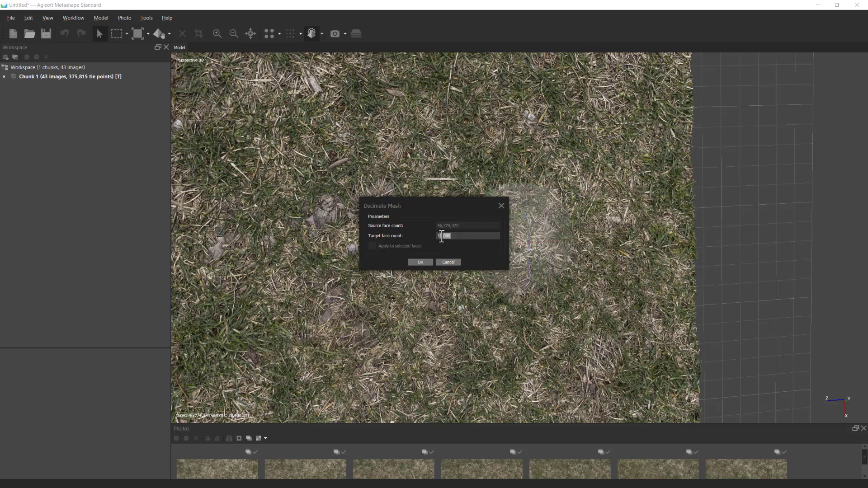
drag(444, 236, 422, 236)
click(420, 263)
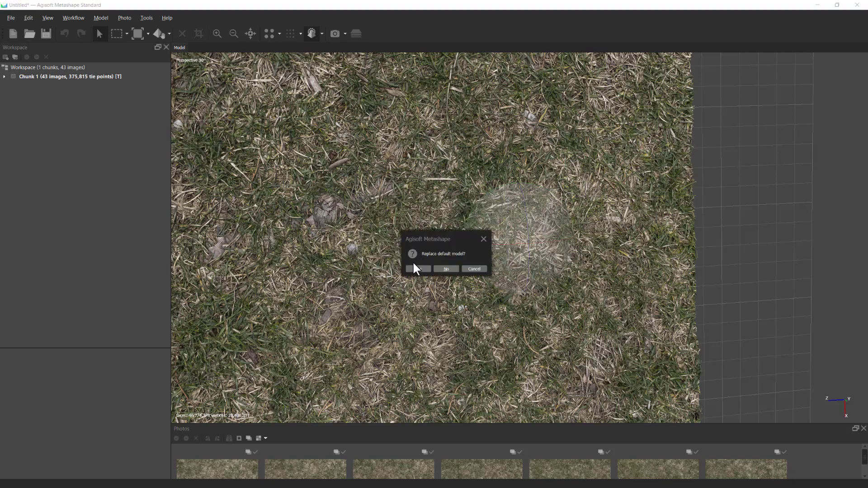
click(444, 268)
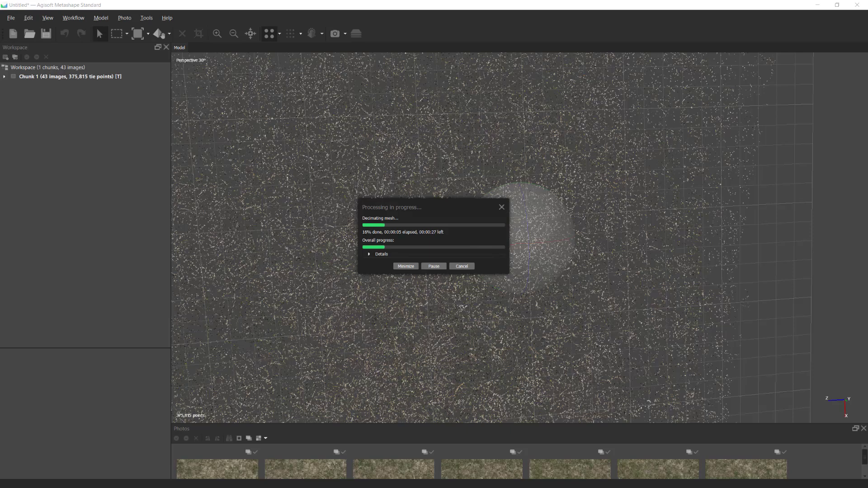
drag(0, 59, 223, 64)
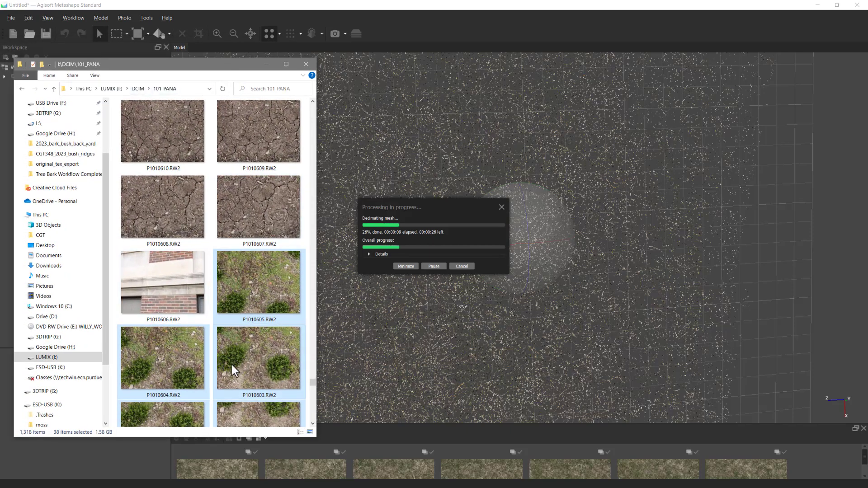
drag(311, 384, 321, 294)
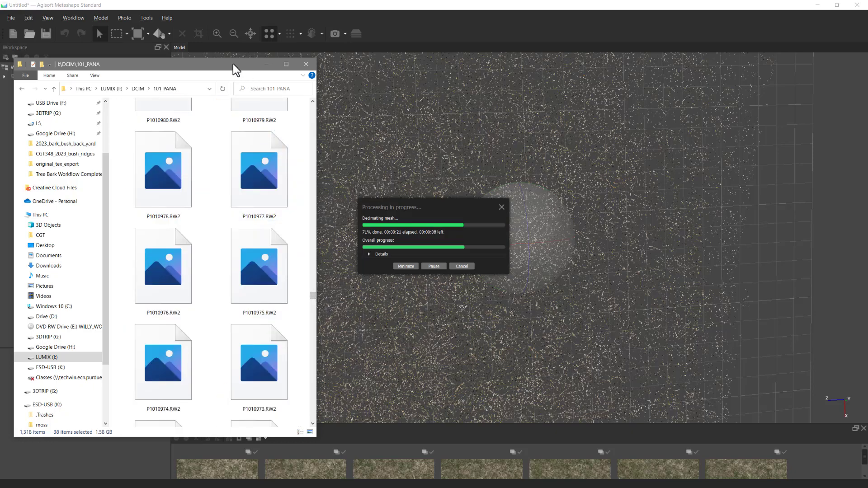
drag(232, 64, 0, 64)
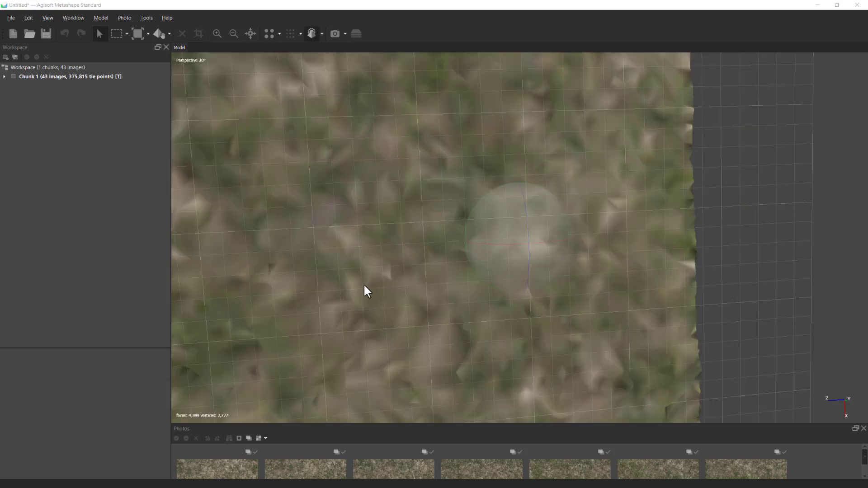
Step: Start a Wavefront OBJ export of the decimated model, with the photogrammetry > Grounds > Grass_01 folder as its destination
drag(515, 264, 503, 184)
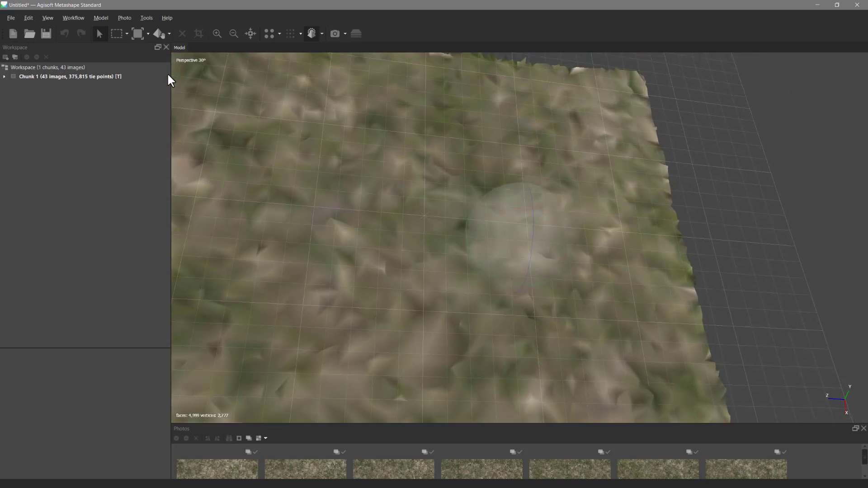
click(7, 17)
mouse_move(38, 91)
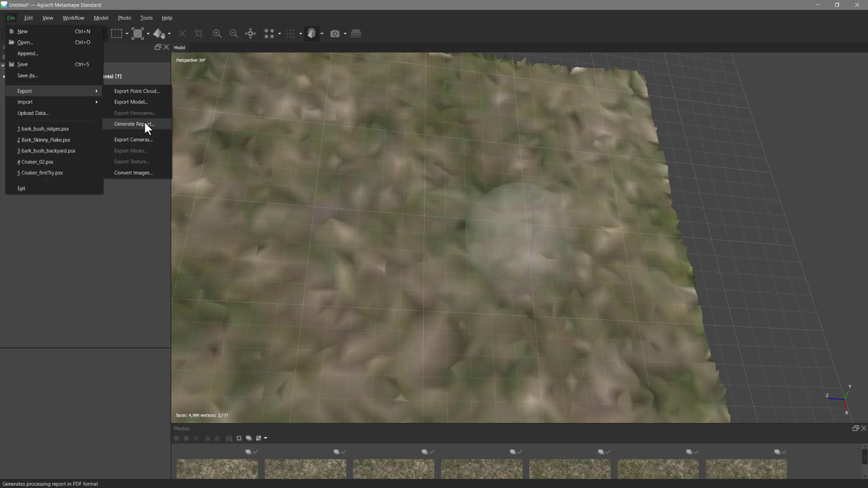
click(145, 102)
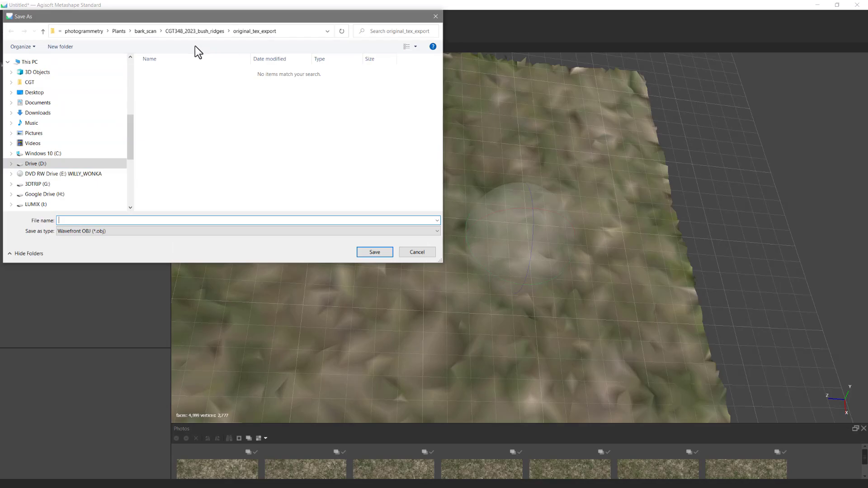
click(92, 32)
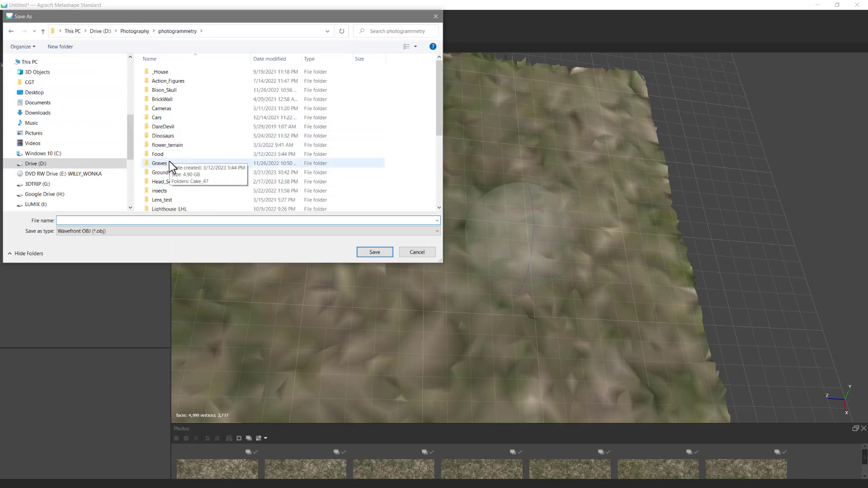
double_click(165, 172)
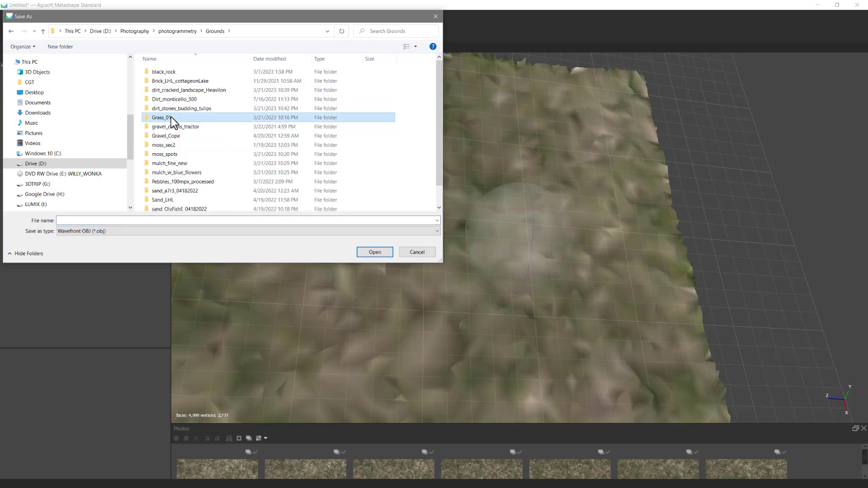
double_click(171, 118)
Step: Name the OBJ file grass_5k and export the model with vertex normals and without vertex colors
click(108, 219)
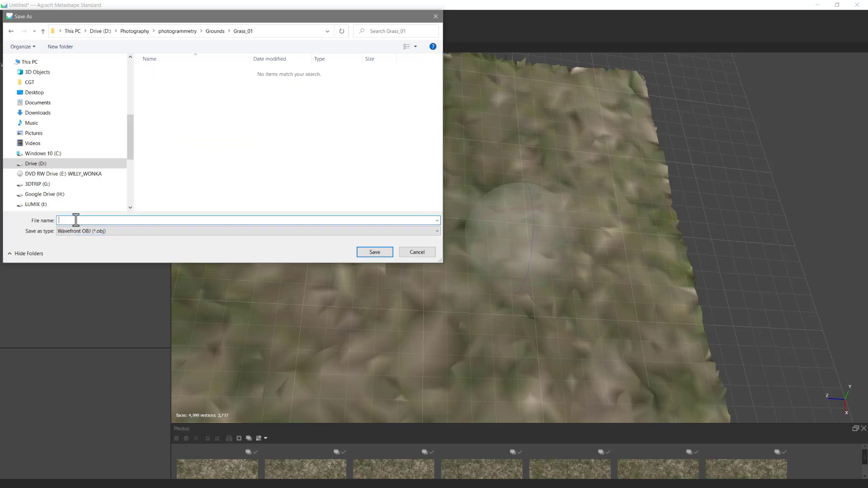
text(grass_5)
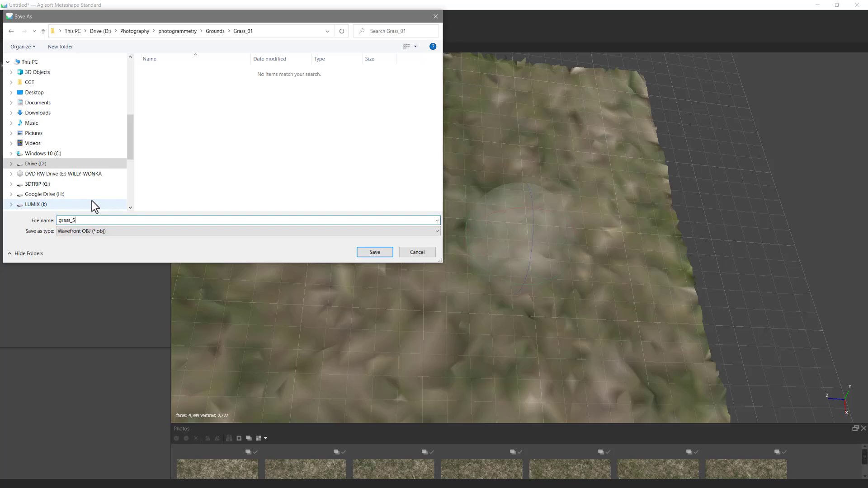
key(Return)
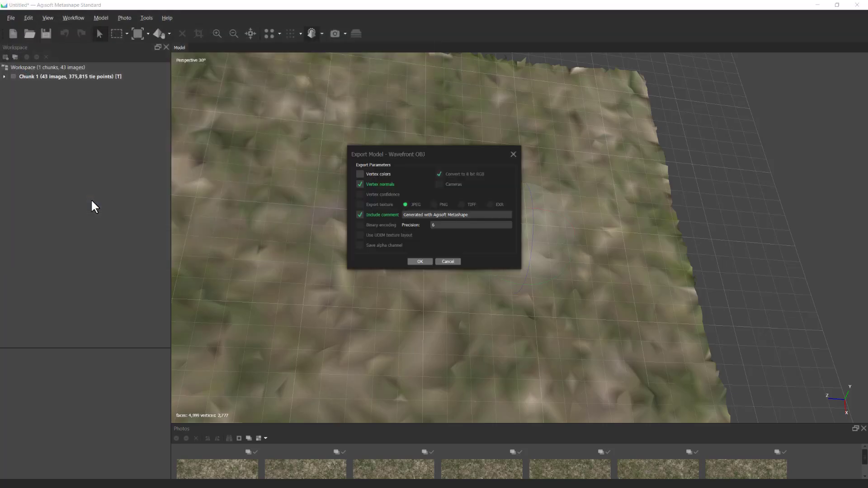
click(423, 261)
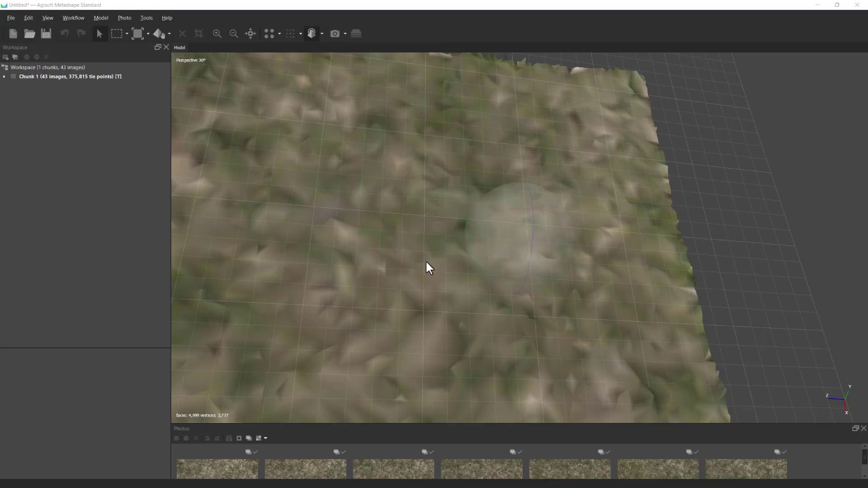
mouse_move(486, 209)
mouse_down()
mouse_move(516, 199)
mouse_move(502, 205)
mouse_up()
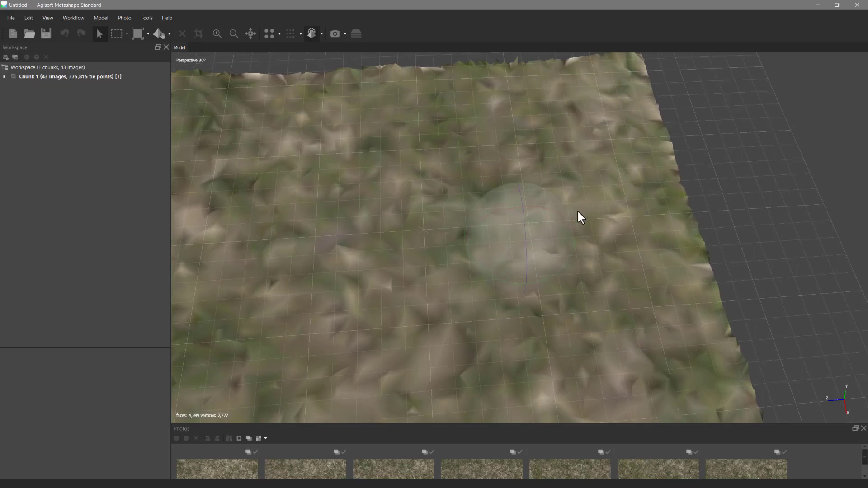
drag(507, 252, 484, 233)
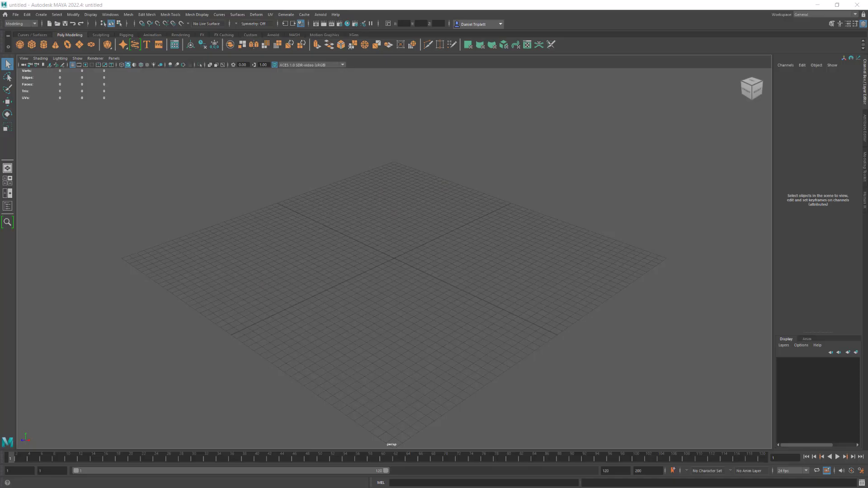
Step: Switch to Maya and import grass_5k.obj from D:\Photography\photogrammetry\Grounds\Grass_01 into the empty scene
click(16, 14)
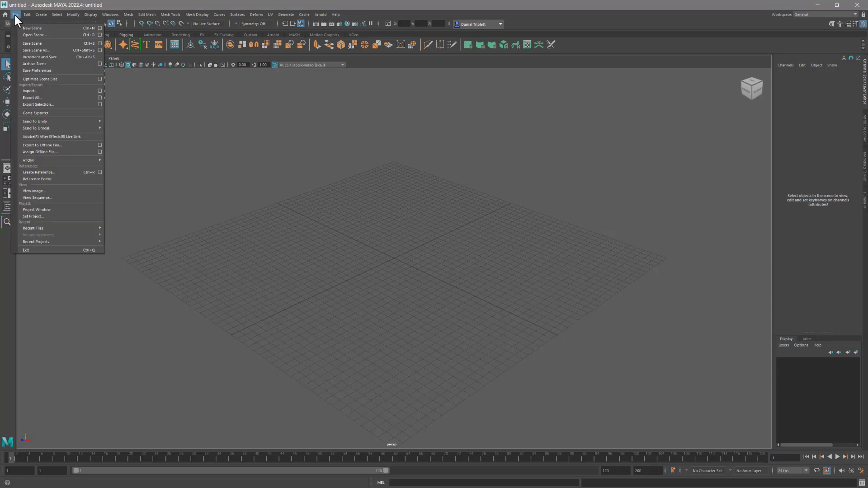
click(41, 90)
drag(104, 242, 645, 94)
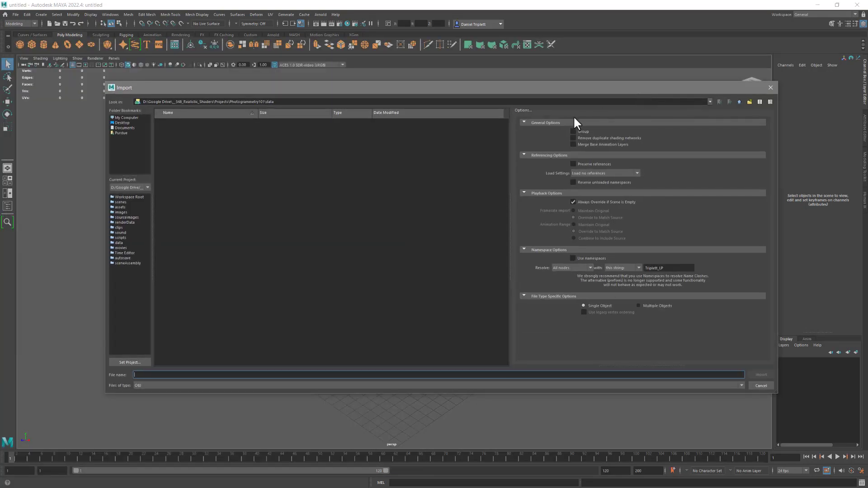
click(710, 102)
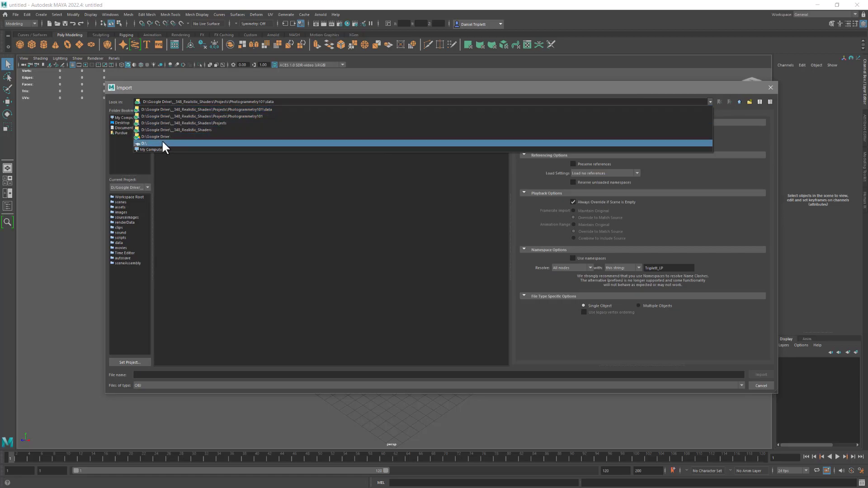
click(119, 176)
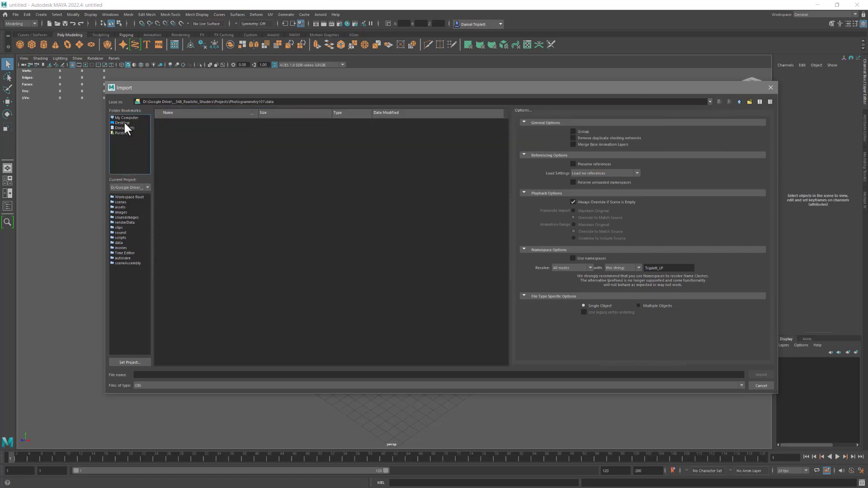
click(125, 117)
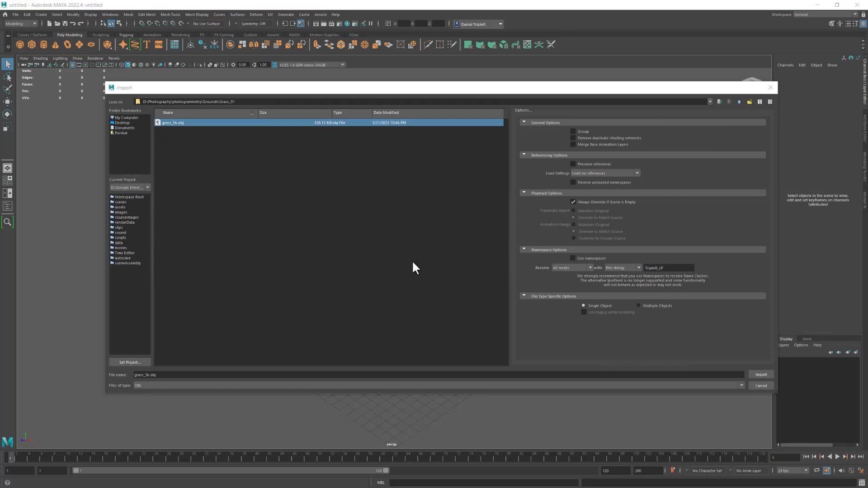
click(761, 376)
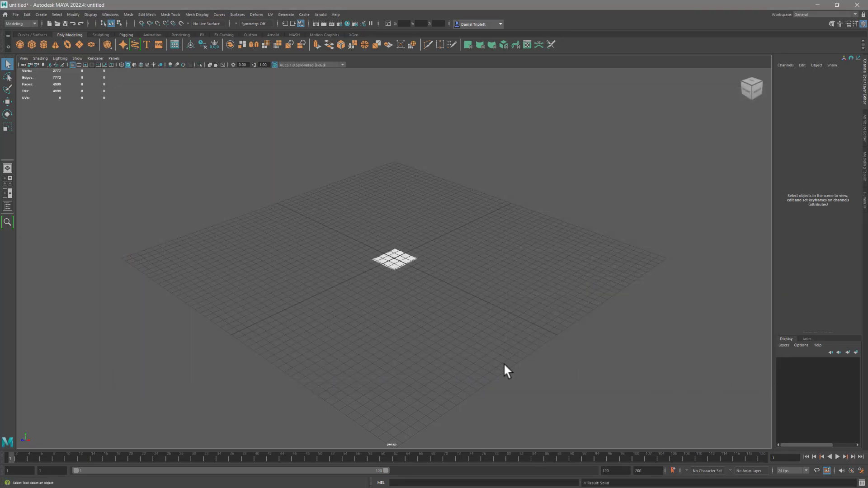
Step: Create a polygon plane with width and height 5 and one subdivision in each direction
click(80, 44)
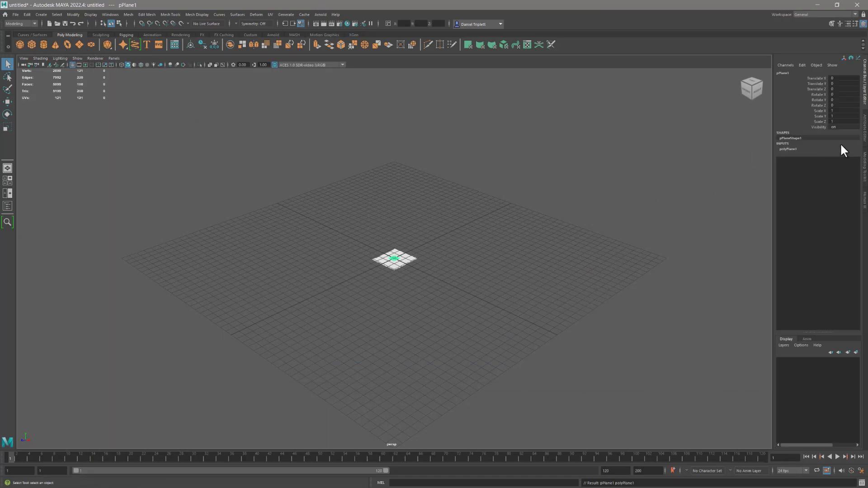
click(788, 149)
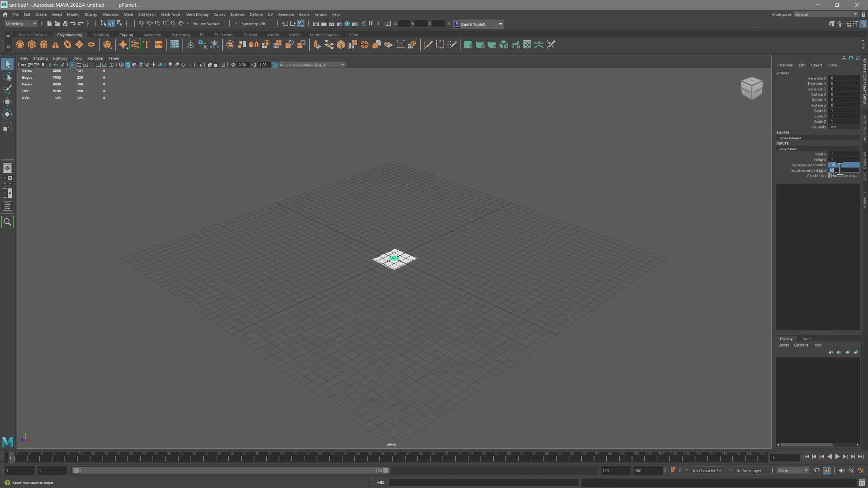
text(1)
key(Return)
click(837, 159)
text(5)
key(Return)
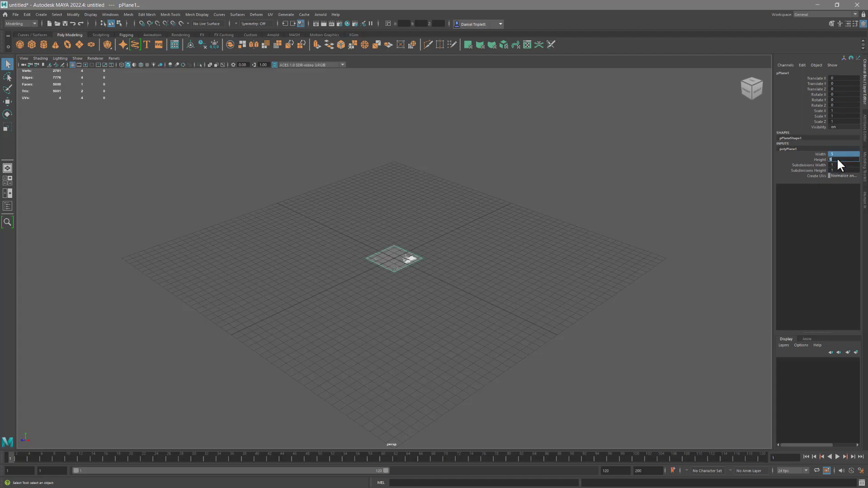
Step: Scale the plane uniformly to about 0.76 so it fits just inside the edges of the grass mesh
alt+right_drag(388, 267, 805, 320)
alt+right_drag(509, 276, 695, 303)
alt+drag(555, 319, 561, 256)
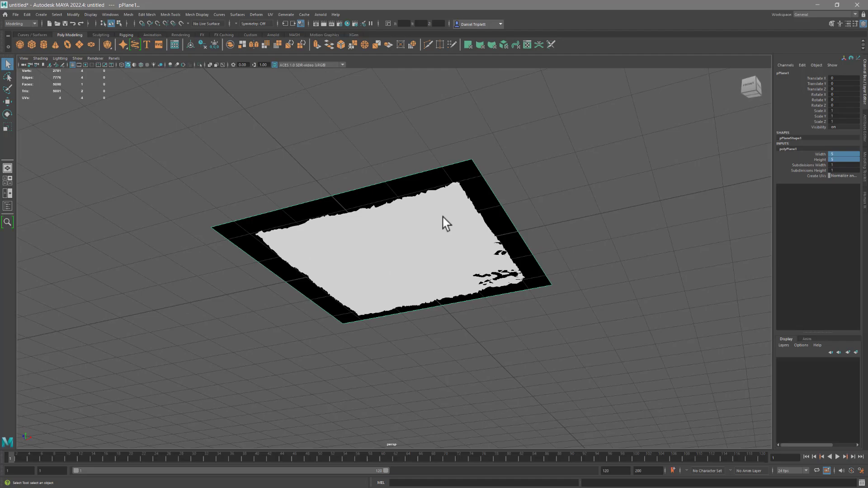
alt+drag(446, 218, 464, 272)
alt+drag(402, 252, 407, 281)
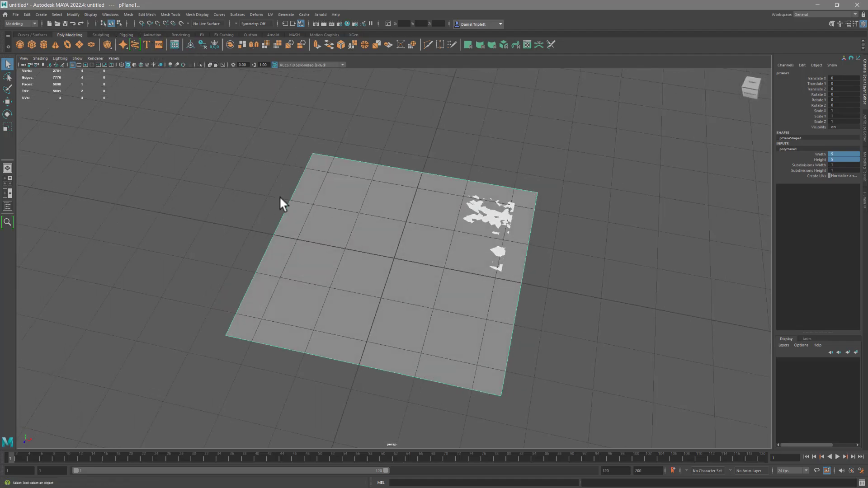
key(r)
drag(393, 256, 361, 237)
mouse_move(426, 341)
alt+mouse_down()
mouse_move(438, 305)
mouse_move(432, 331)
alt+mouse_up()
mouse_move(399, 253)
mouse_down()
mouse_move(387, 252)
mouse_move(425, 256)
mouse_move(424, 292)
mouse_move(393, 259)
mouse_up()
Step: Move the plane along X to about 0.13 to center it over the grass mesh and delete its construction history
key(w)
key(r)
alt+drag(447, 276, 433, 298)
key(w)
drag(429, 260, 436, 259)
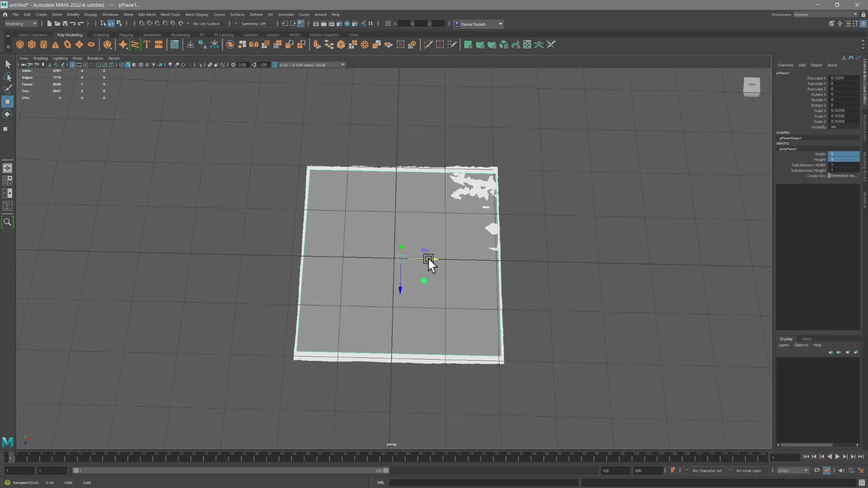
click(207, 46)
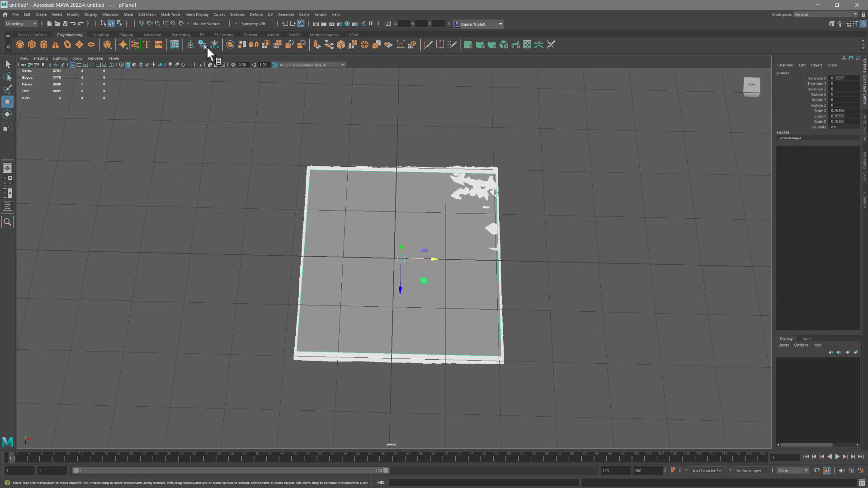
Step: Lower the plane below the grass mesh to a Y translation of about -0.165 and freeze its transformations
alt+drag(244, 140, 252, 132)
drag(401, 231, 403, 240)
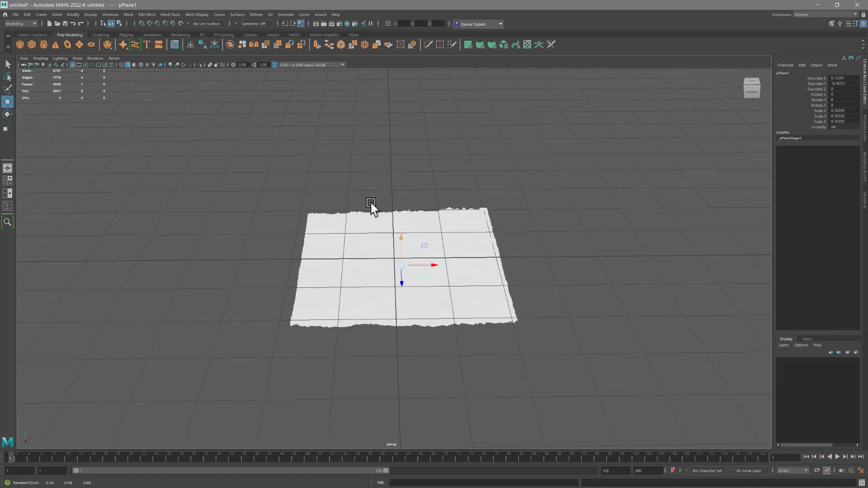
click(215, 45)
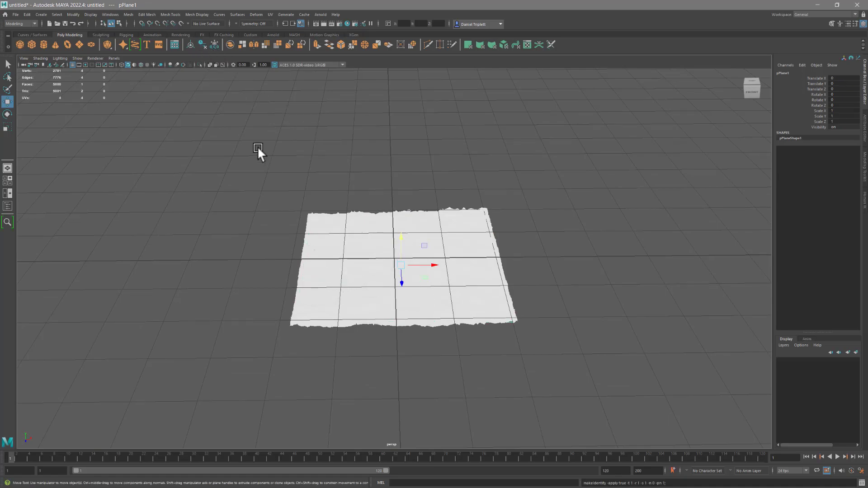
Step: Export the selected plane as an OBJ file named bake_mesh into the Grass_01 folder
click(15, 14)
click(45, 113)
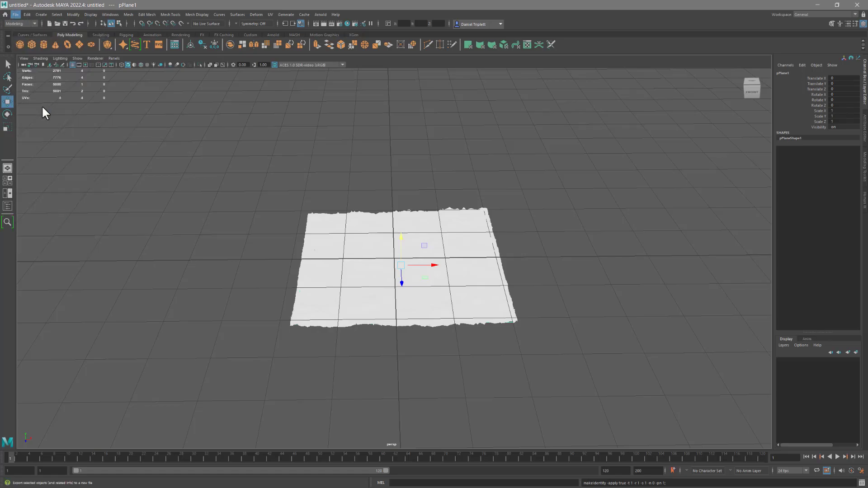
drag(76, 238, 565, 107)
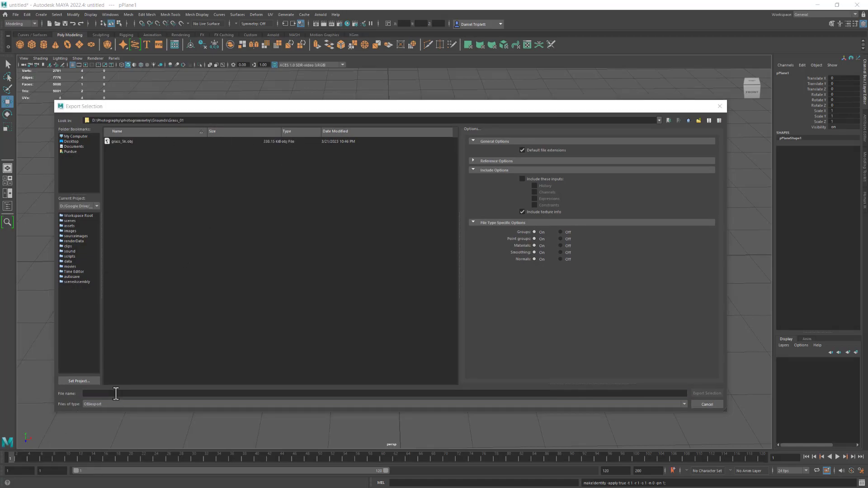
click(117, 393)
text(bake_mesh)
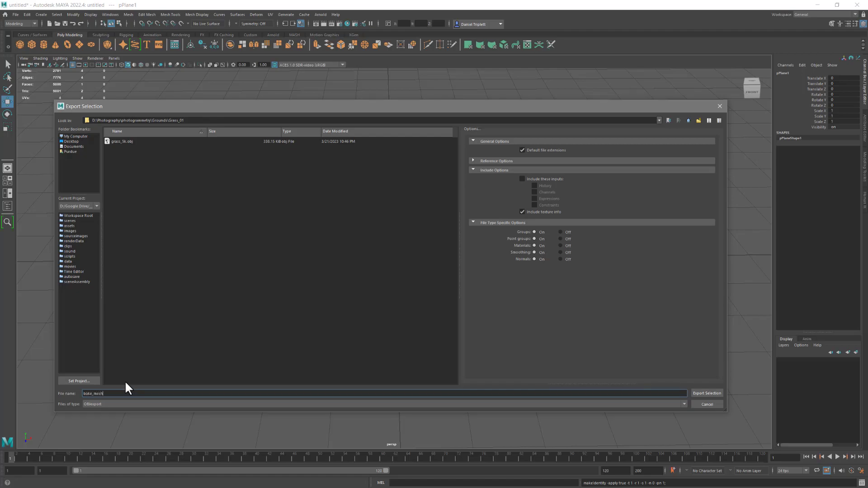
key(Return)
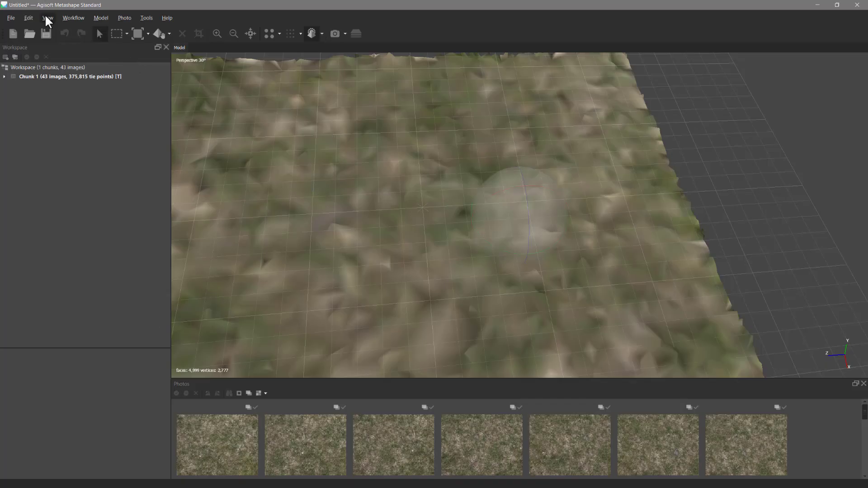
Step: Switch to Metashape and import bake_mesh.obj from the Grounds/Grass_01 folder as an additional model, keeping the existing ones
click(13, 18)
mouse_move(48, 101)
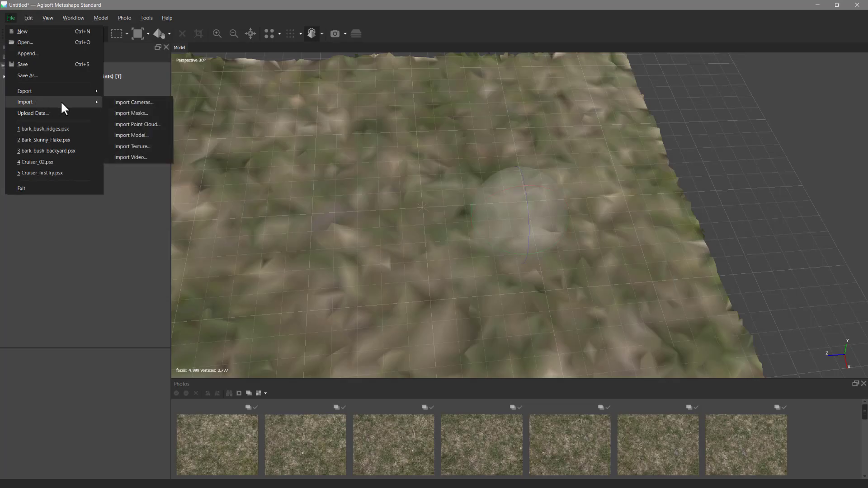
click(138, 136)
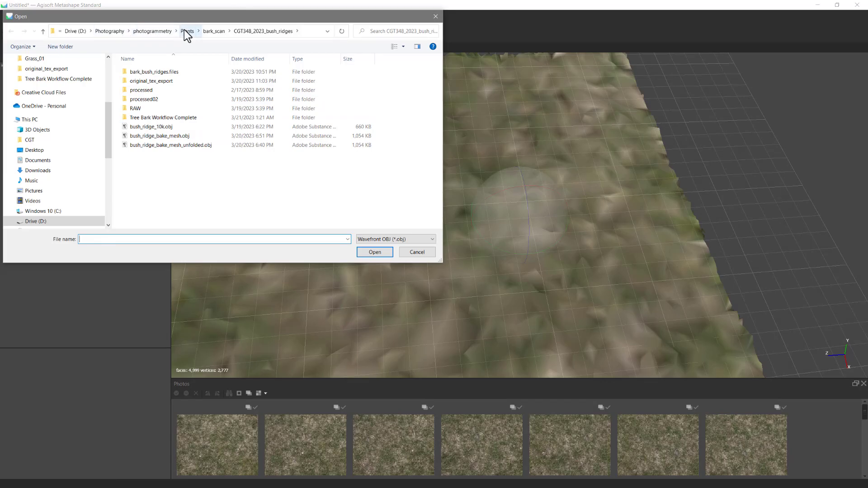
click(159, 31)
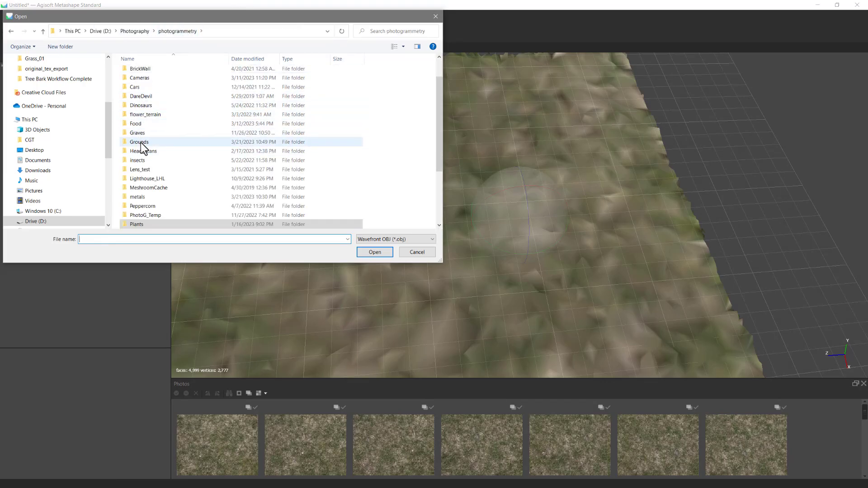
click(140, 142)
double_click(141, 142)
double_click(142, 115)
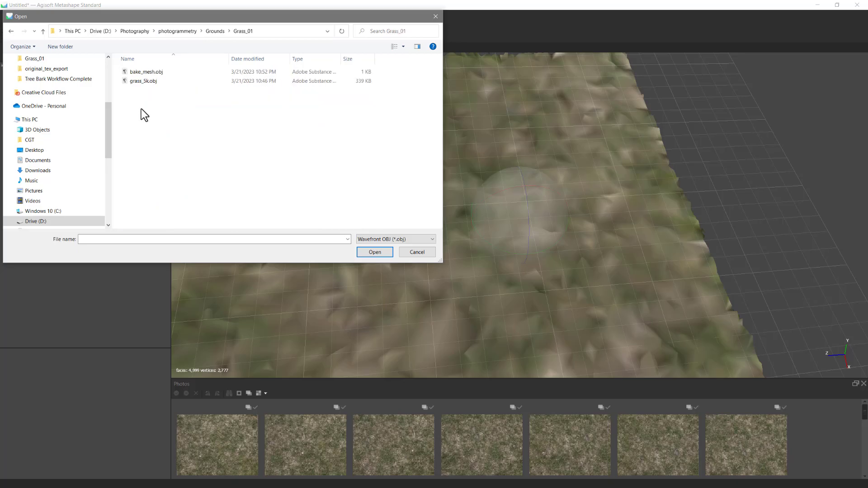
double_click(140, 73)
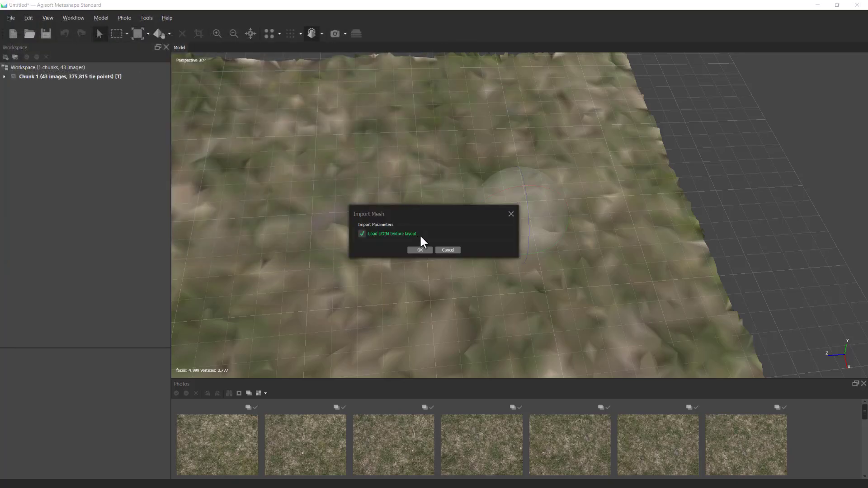
click(420, 250)
click(448, 269)
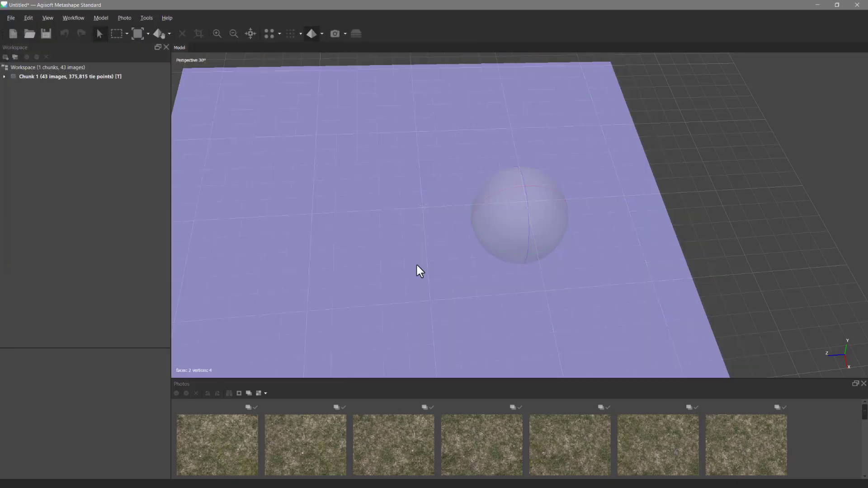
Step: Save the Metashape project as grass_01 in the Grounds/Grass_01 folder
click(12, 17)
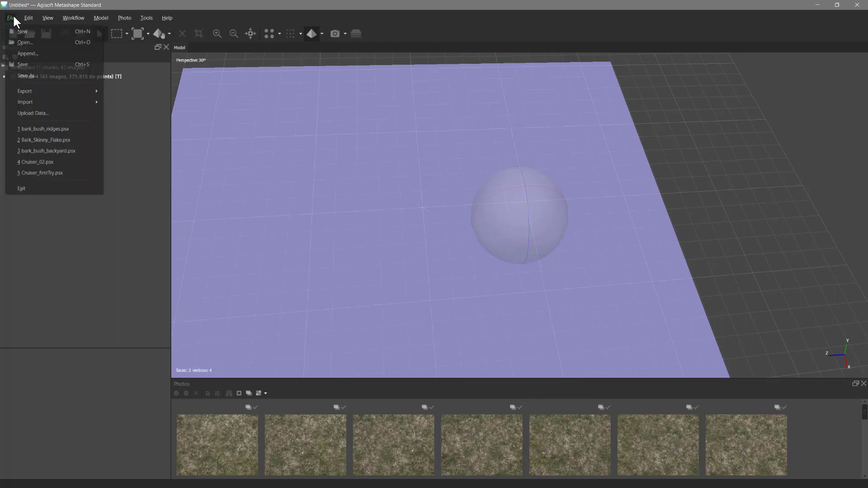
click(27, 76)
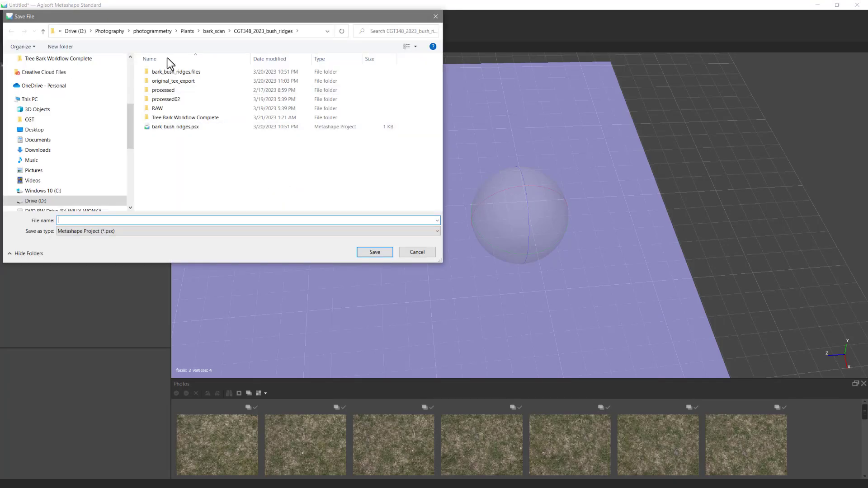
click(153, 31)
double_click(166, 173)
double_click(169, 118)
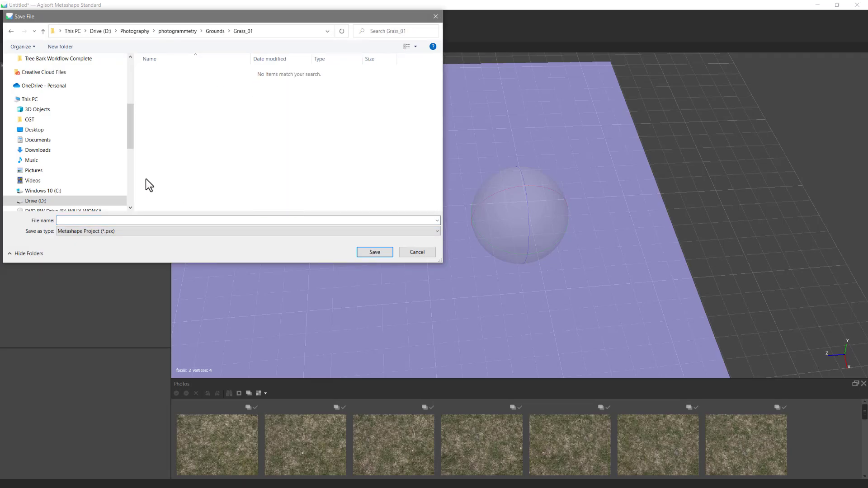
click(120, 220)
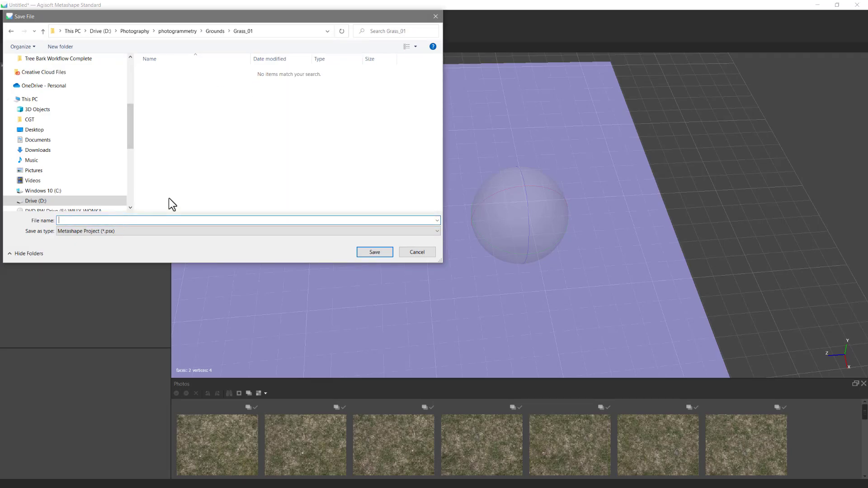
text(grass_)
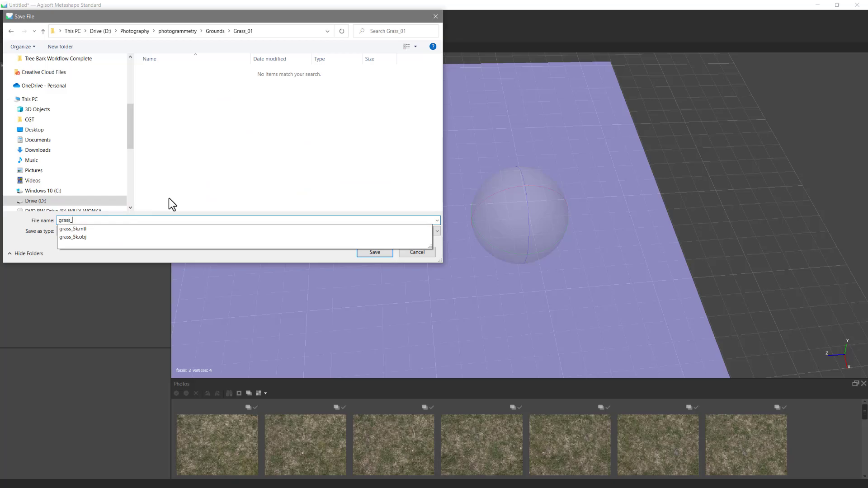
key(Return)
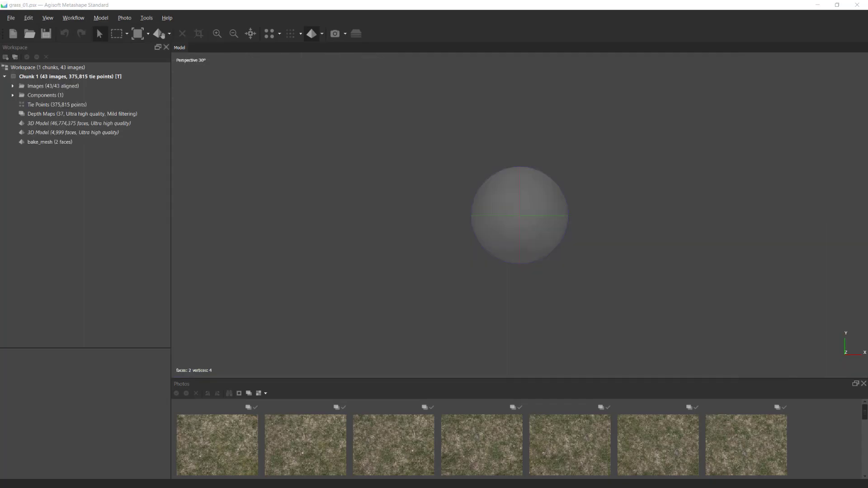
Step: Build an 8192 diffuse map for bake_mesh using the 46,774,375-face model as source data and the Keep uv mapping mode
click(61, 143)
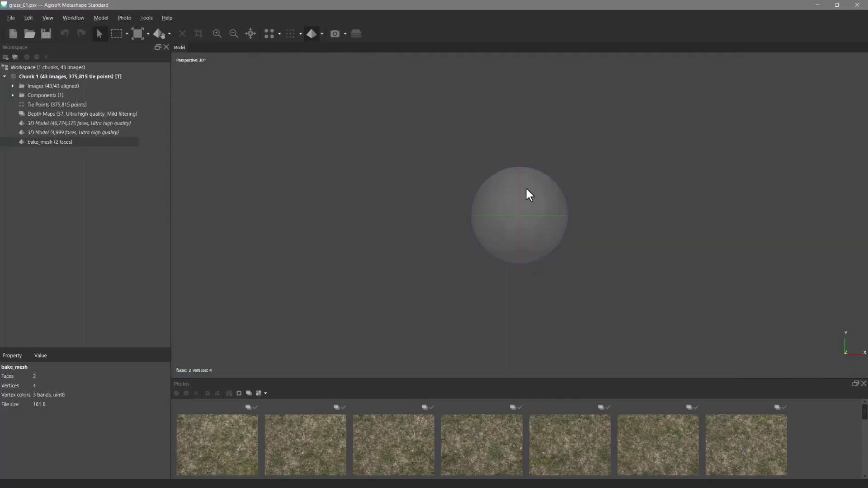
drag(509, 189, 522, 218)
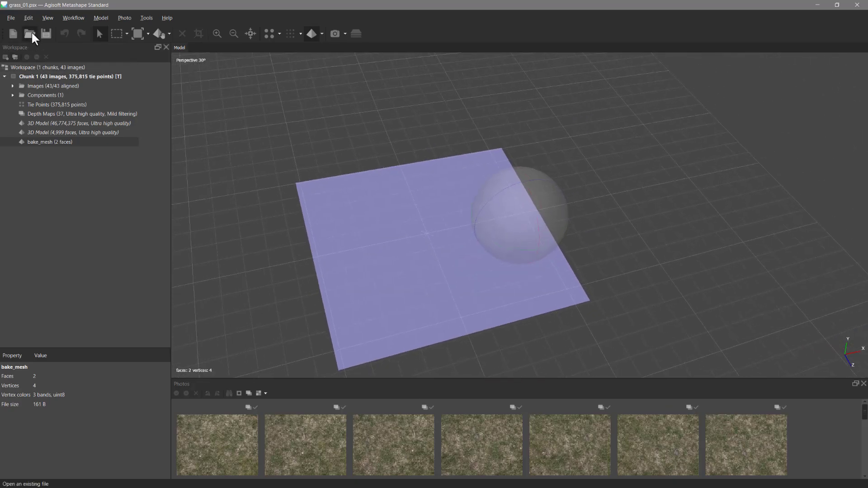
click(66, 18)
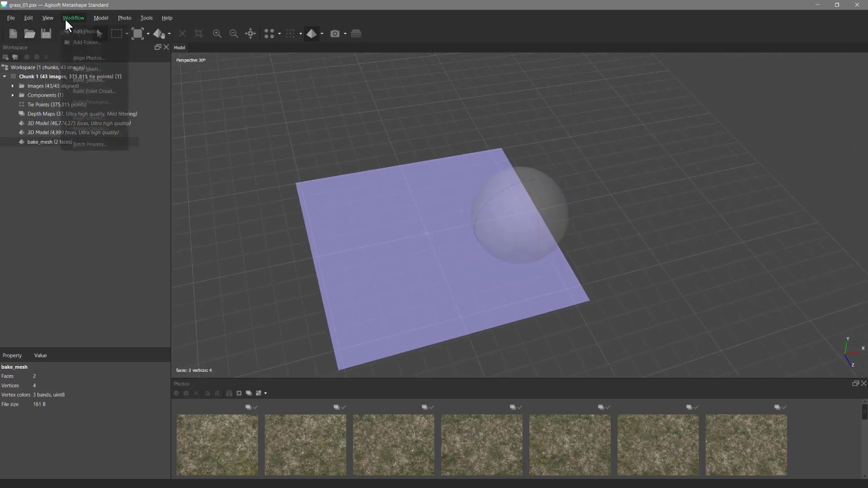
click(89, 79)
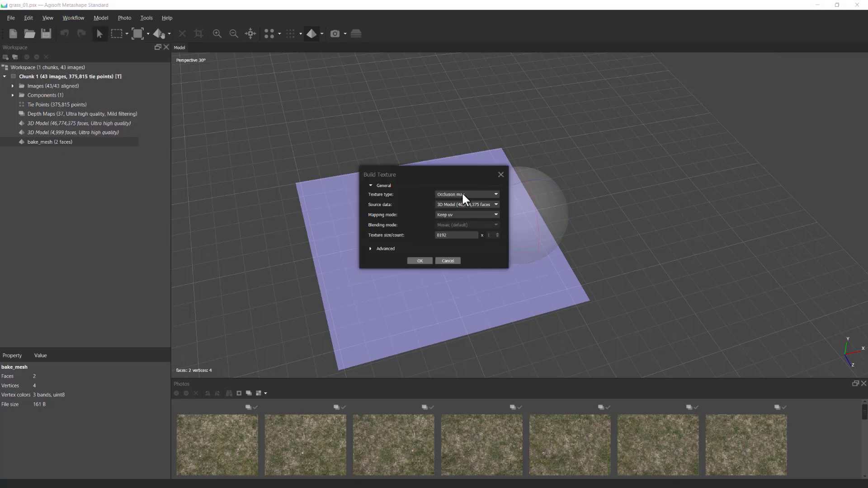
click(456, 194)
click(456, 197)
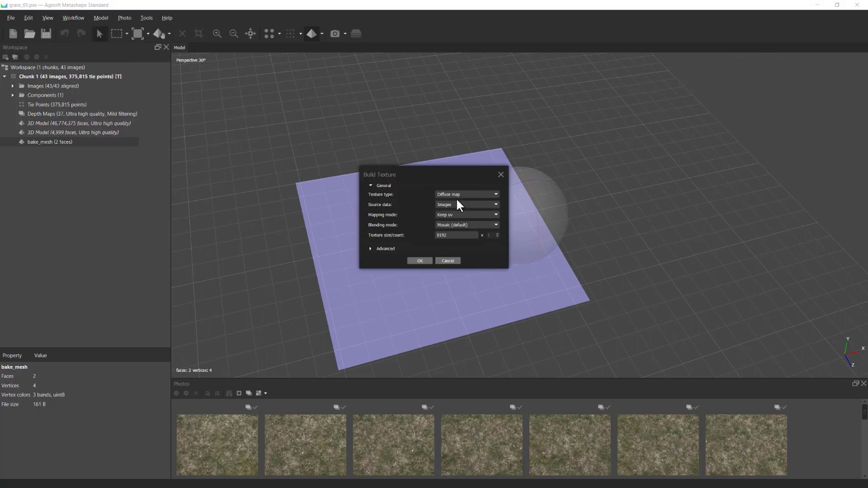
click(452, 202)
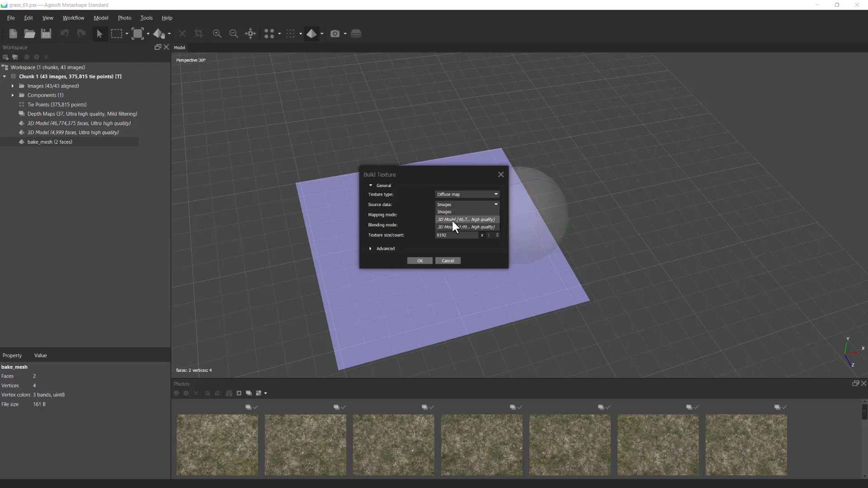
click(450, 219)
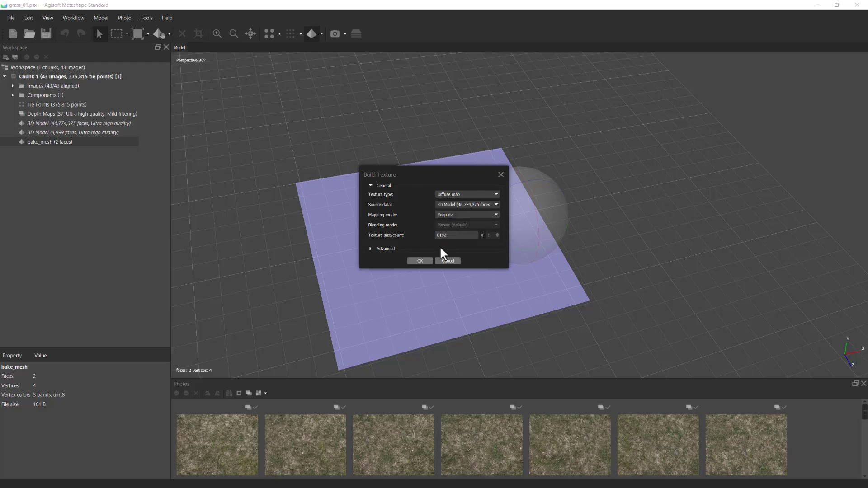
click(420, 262)
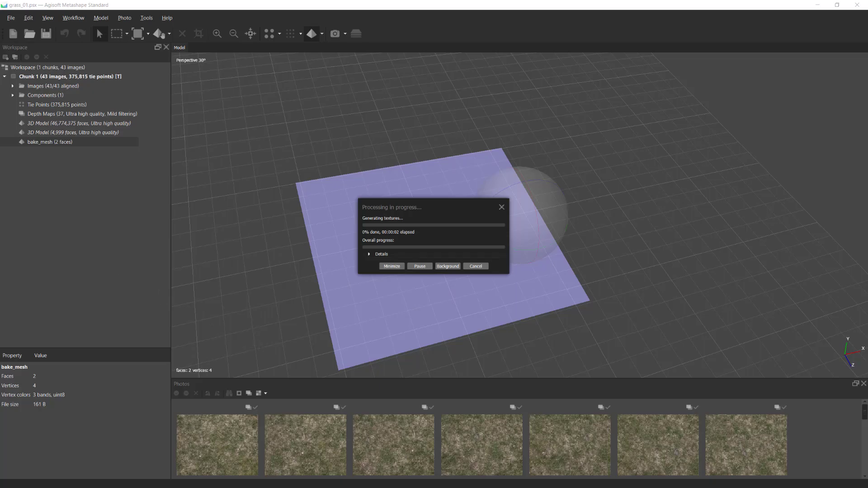
Step: Check the diffuse texture on the plane, and build an 8192 displacement map from the 46,774,375-face model
scroll(495, 211, up, 5)
drag(357, 170, 493, 131)
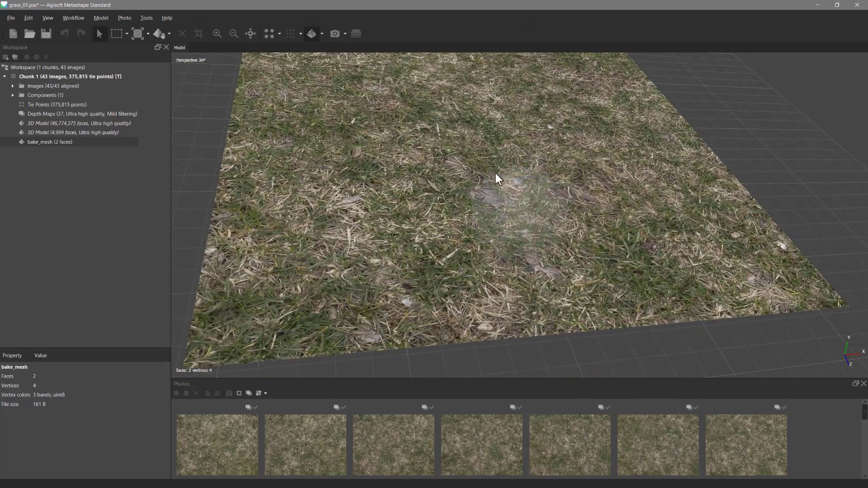
drag(495, 229, 459, 317)
scroll(501, 221, down, 3)
mouse_move(507, 201)
mouse_down()
mouse_move(517, 221)
mouse_move(501, 203)
mouse_up()
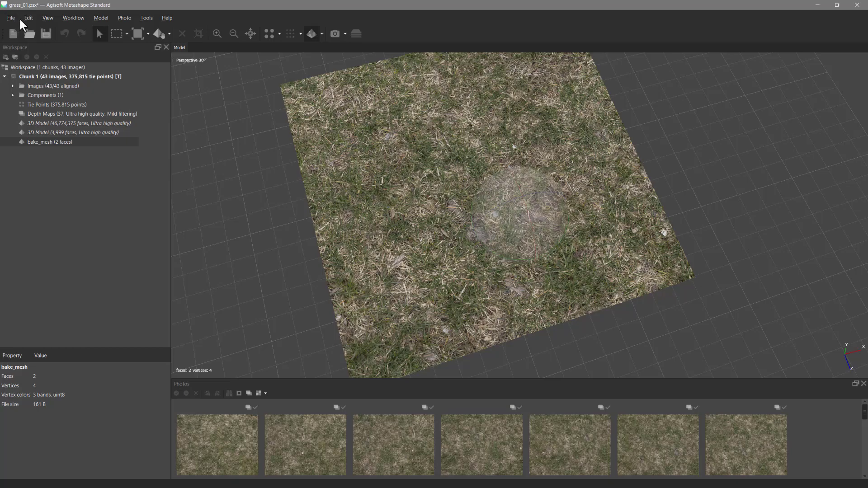
click(74, 21)
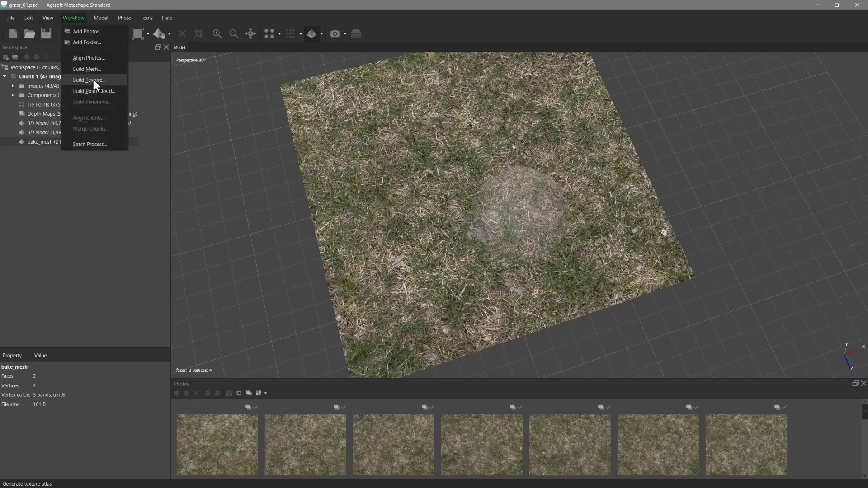
click(102, 78)
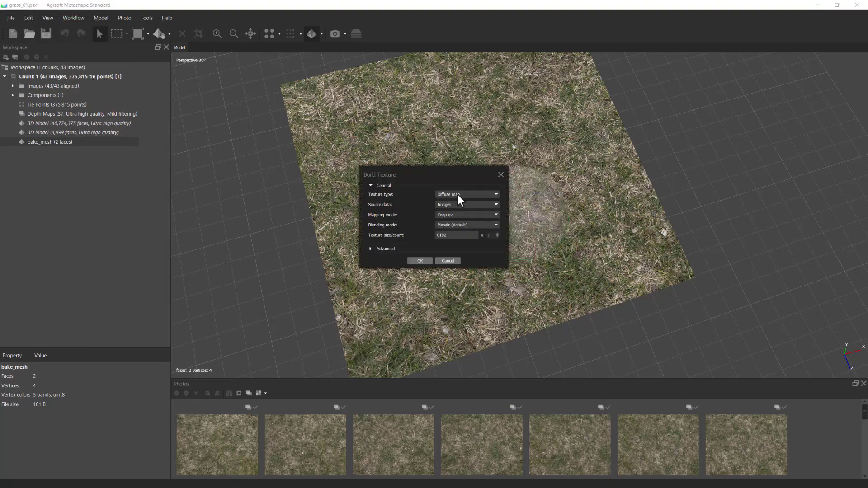
click(458, 195)
click(463, 225)
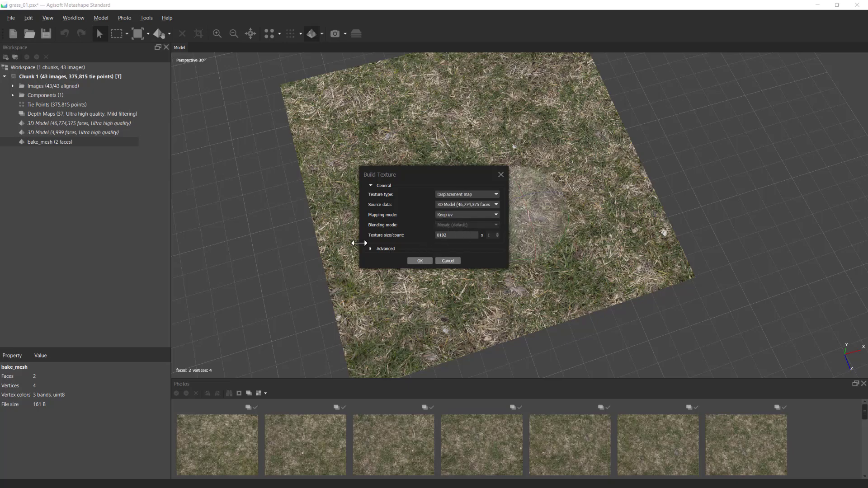
click(420, 261)
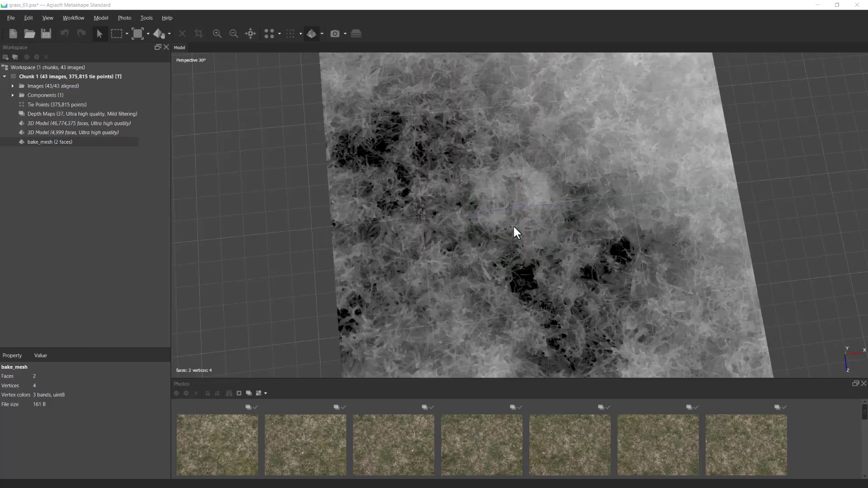
Step: Check the displacement map across the plane, and build a normal map for bake_mesh from the high-detail model
mouse_move(514, 227)
mouse_down()
mouse_move(514, 207)
mouse_move(514, 231)
mouse_move(501, 230)
mouse_move(511, 242)
mouse_move(518, 232)
mouse_move(512, 212)
mouse_move(506, 228)
mouse_up()
scroll(615, 205, down, 3)
scroll(540, 209, down, 2)
drag(539, 203, 588, 125)
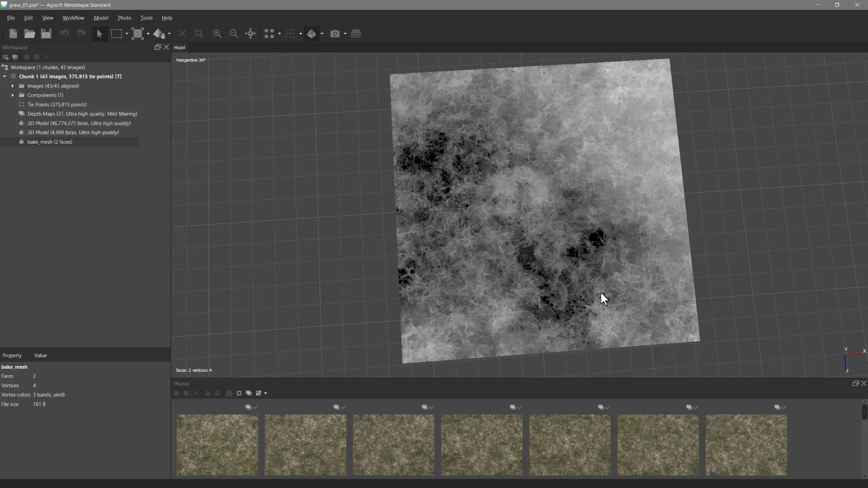
drag(516, 215, 466, 134)
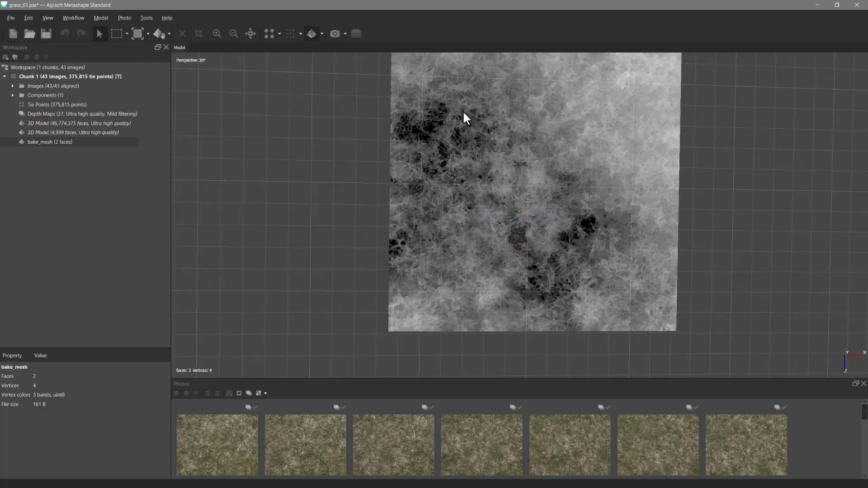
mouse_move(475, 196)
mouse_down()
mouse_move(498, 197)
mouse_move(485, 199)
mouse_up()
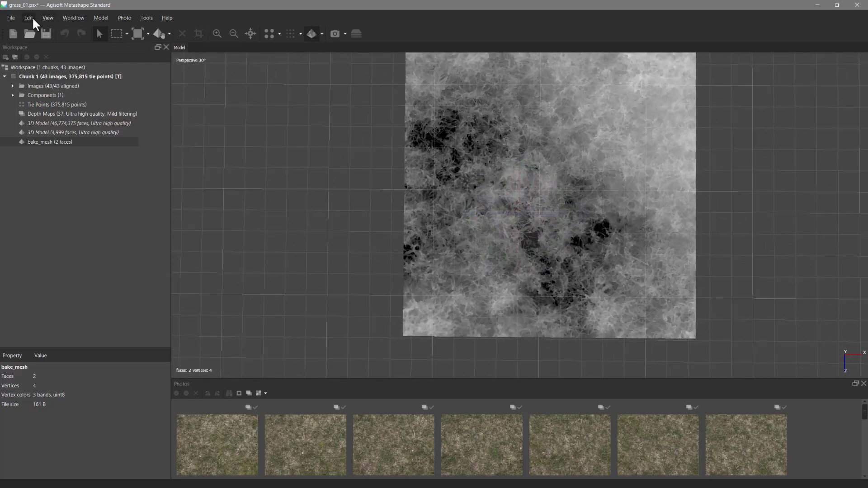
click(73, 18)
click(97, 78)
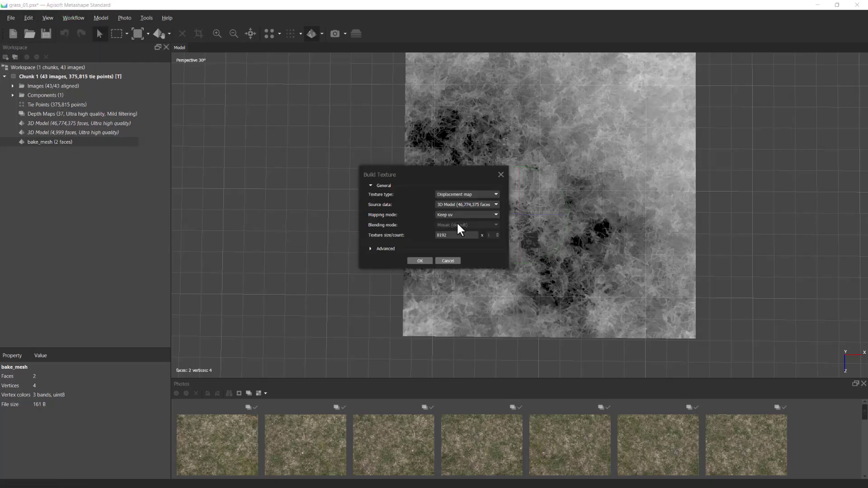
click(468, 196)
click(462, 207)
click(418, 261)
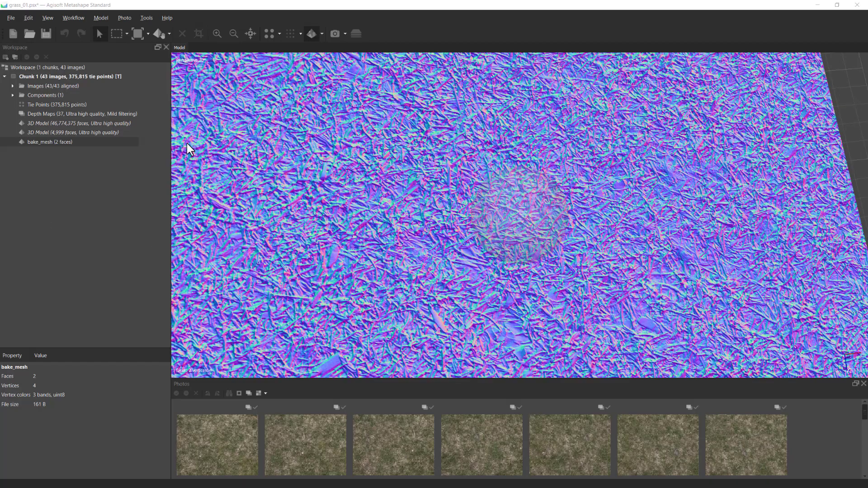
Step: Examine the normal map's detail across the bake_mesh plane, both close up and as a whole
scroll(746, 266, down, 5)
drag(509, 246, 451, 94)
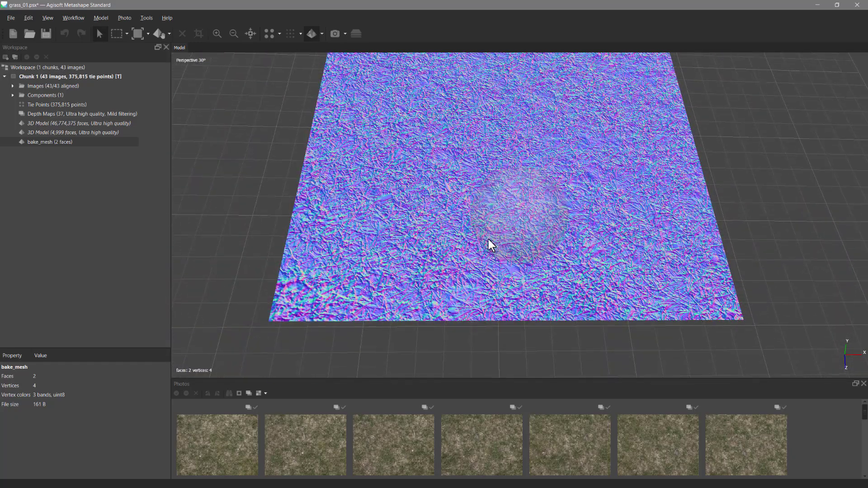
scroll(497, 236, up, 4)
drag(514, 213, 495, 245)
scroll(506, 229, down, 5)
middle_drag(495, 245, 493, 256)
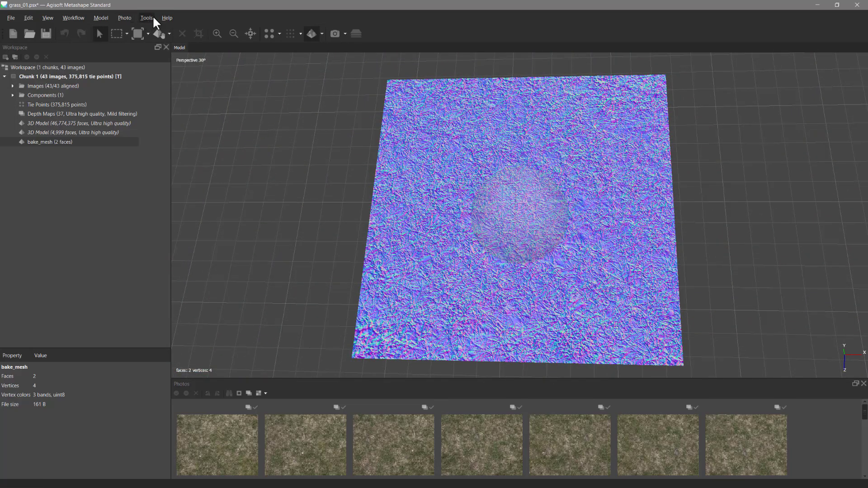
Step: Build an 8192 occlusion map for bake_mesh from the 46,774,375-face model with Keep uv mapping, and check it on the plane
click(48, 16)
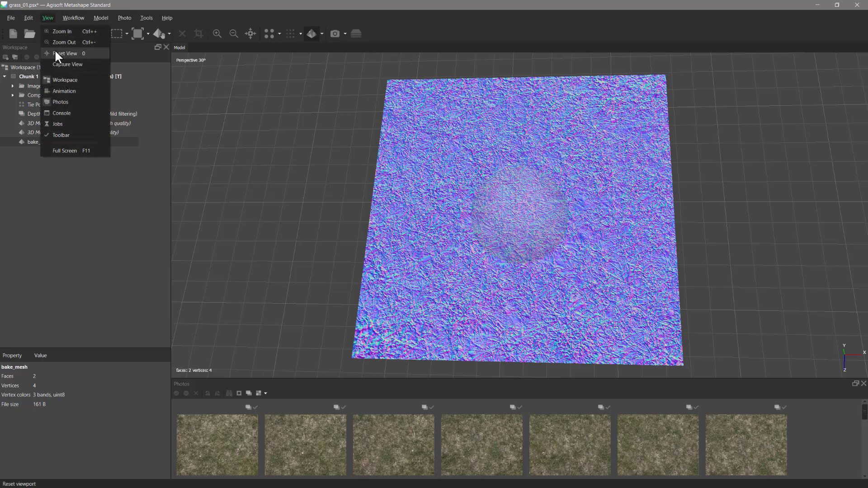
click(89, 78)
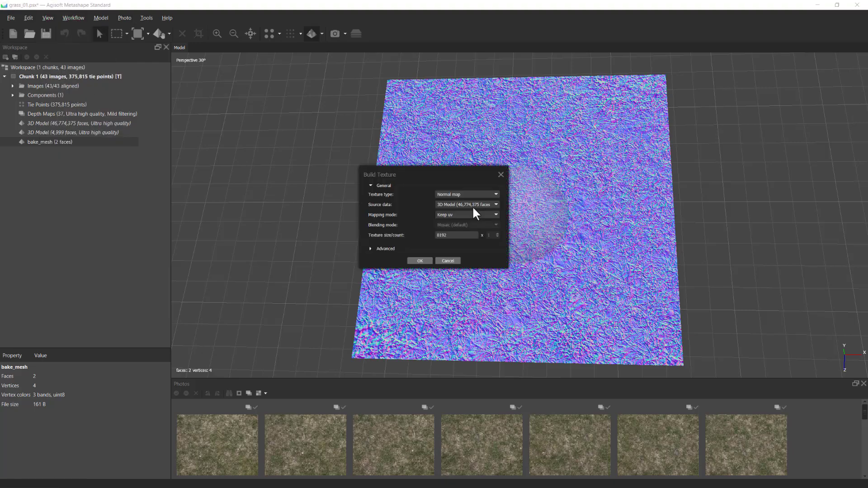
click(457, 193)
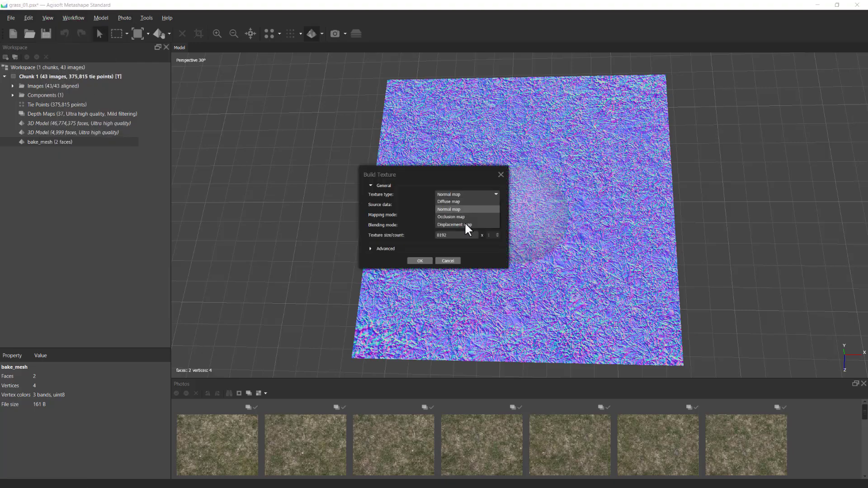
click(442, 216)
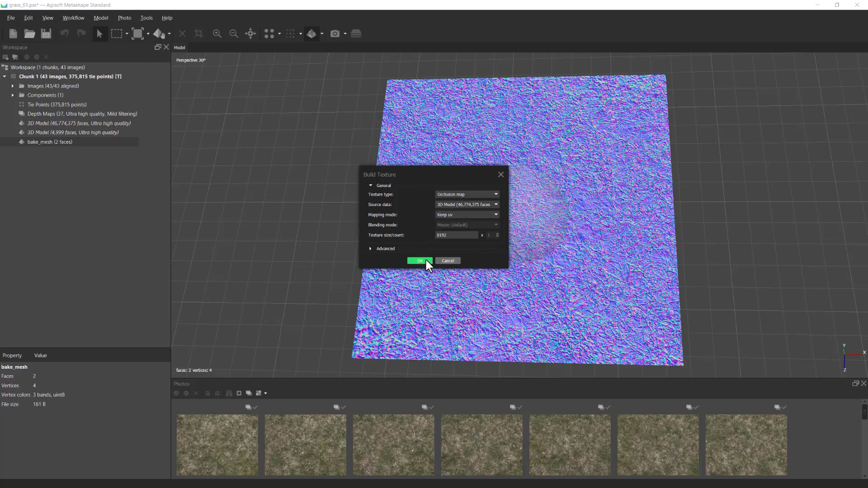
click(425, 261)
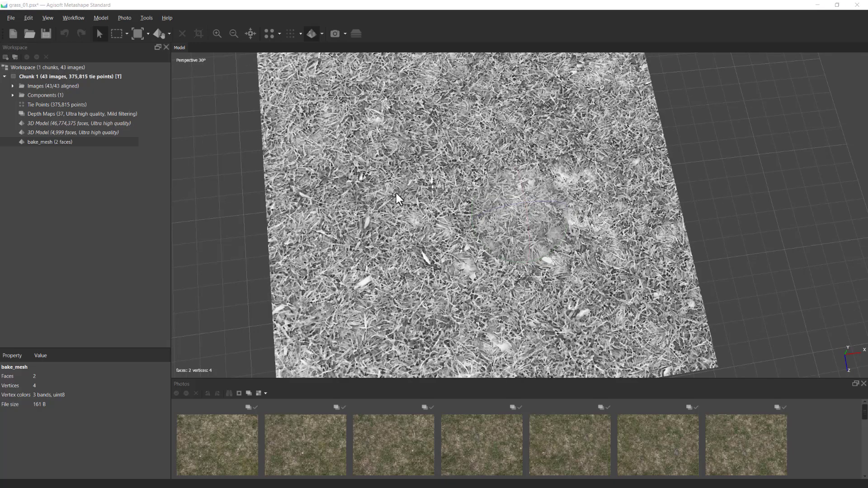
mouse_move(519, 251)
mouse_down()
mouse_move(501, 235)
mouse_move(503, 250)
mouse_up()
scroll(504, 251, up, 5)
scroll(511, 250, down, 5)
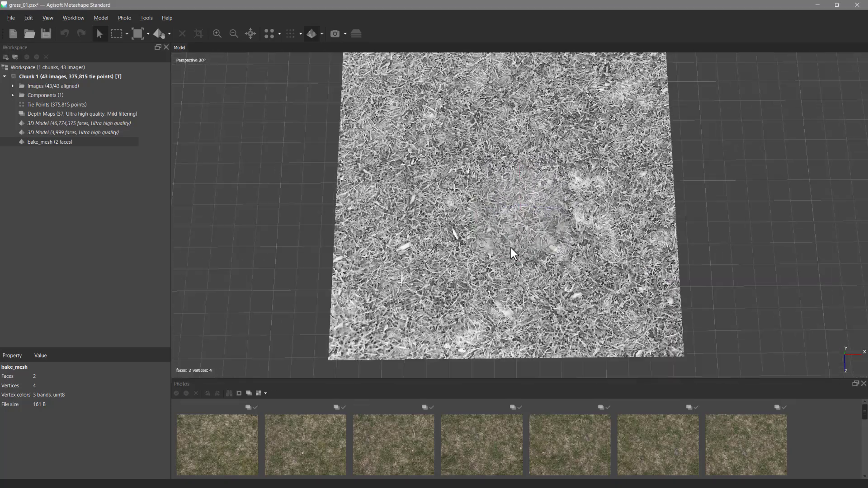
drag(515, 224, 512, 186)
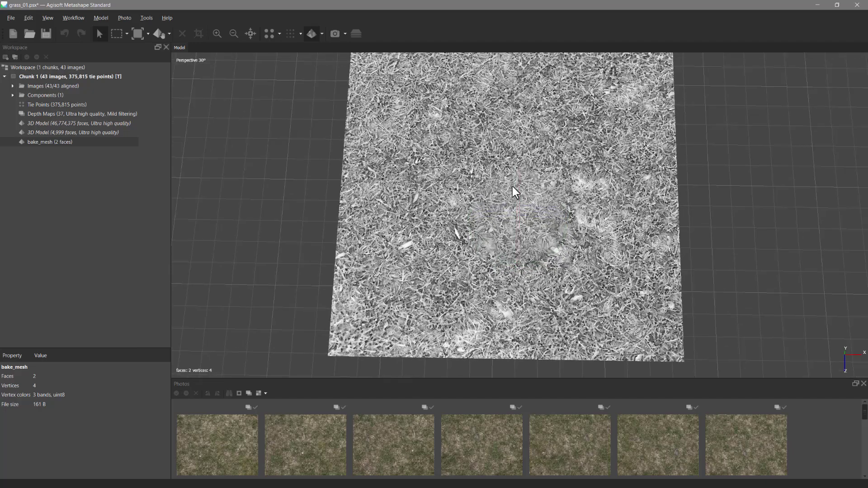
click(11, 18)
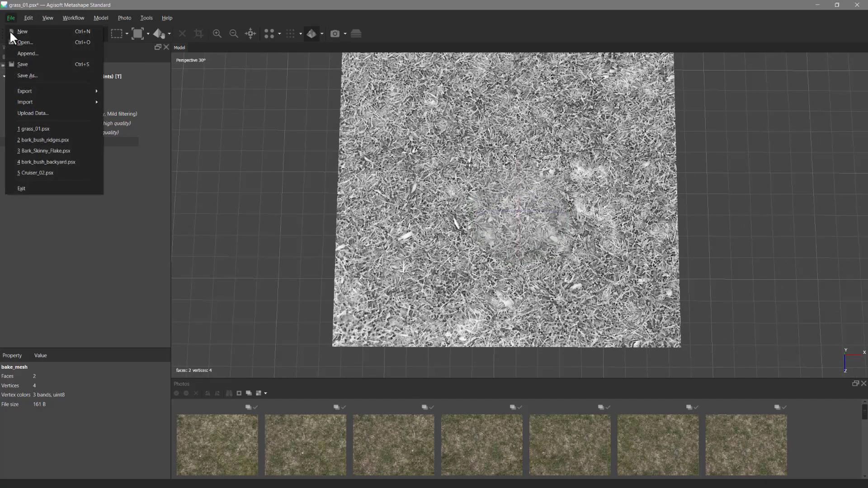
mouse_move(36, 92)
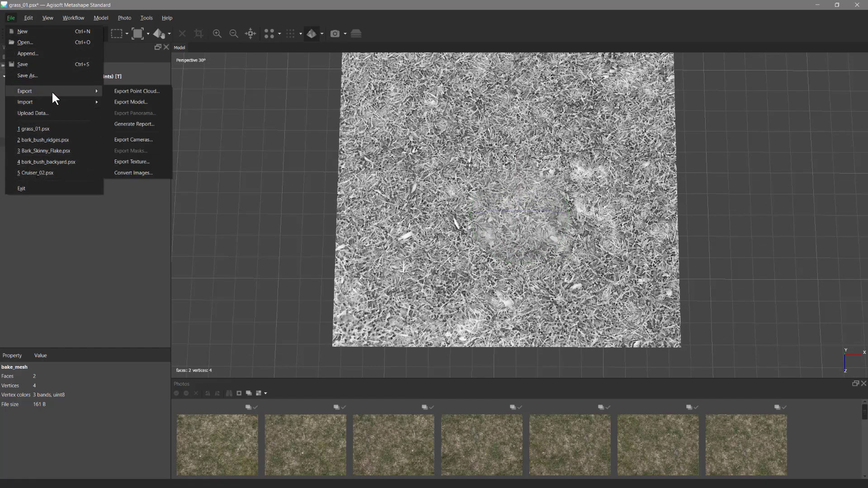
click(130, 109)
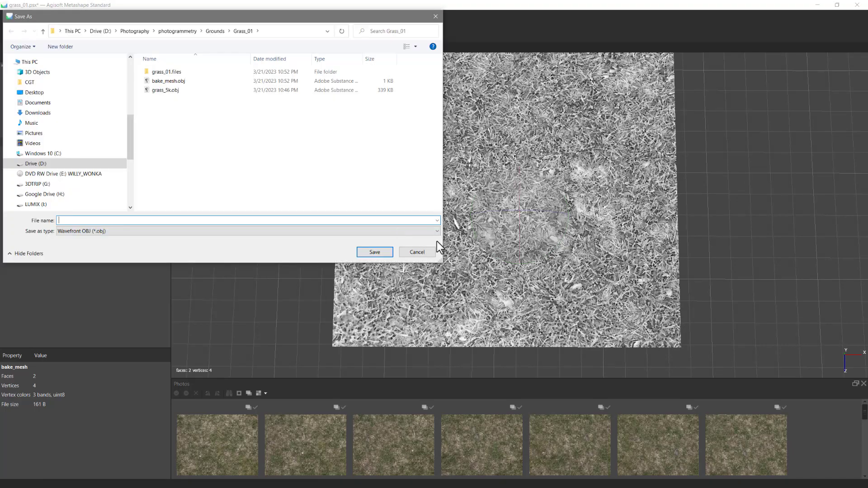
click(429, 251)
Step: Export the diffuse map as a PNG named grass_01_color in the Grass_01 folder, without an alpha channel
click(11, 18)
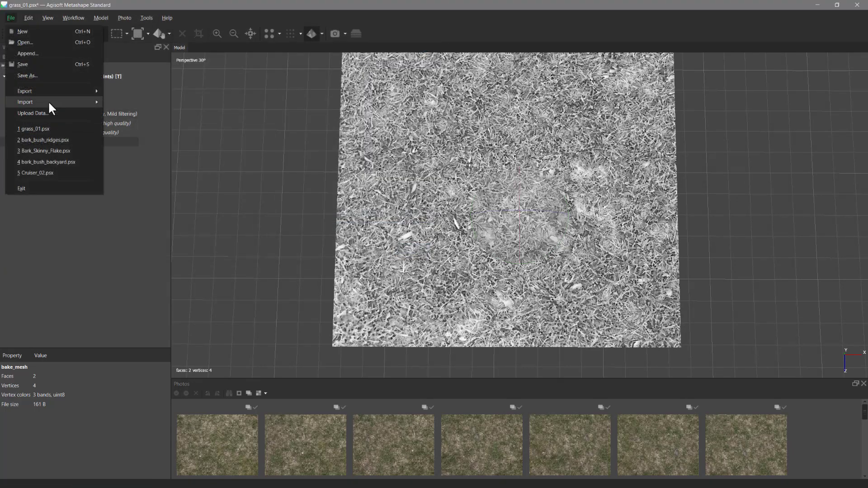
mouse_move(49, 89)
click(151, 161)
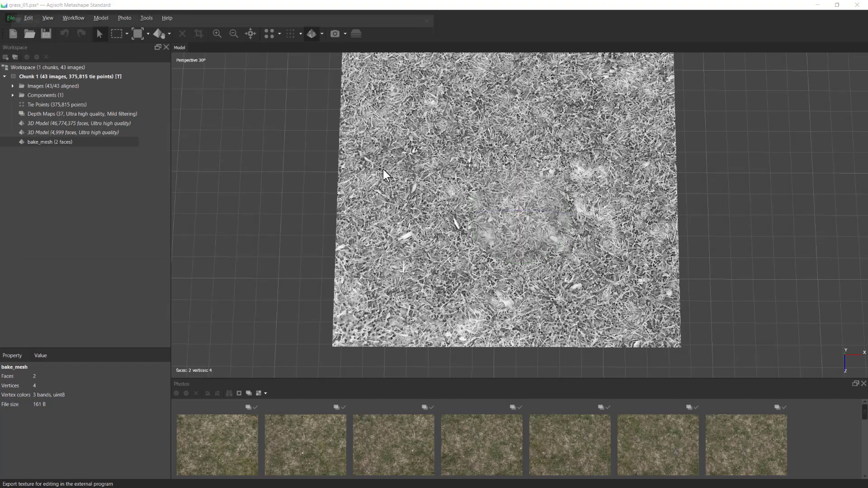
click(86, 231)
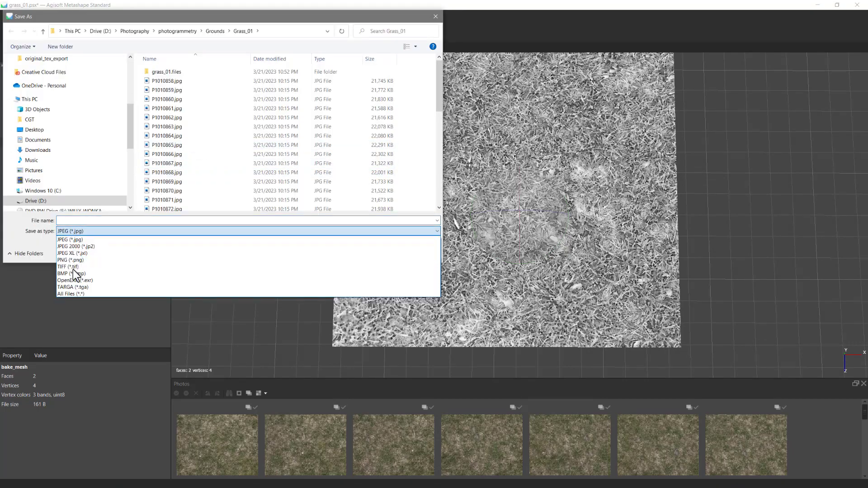
click(74, 261)
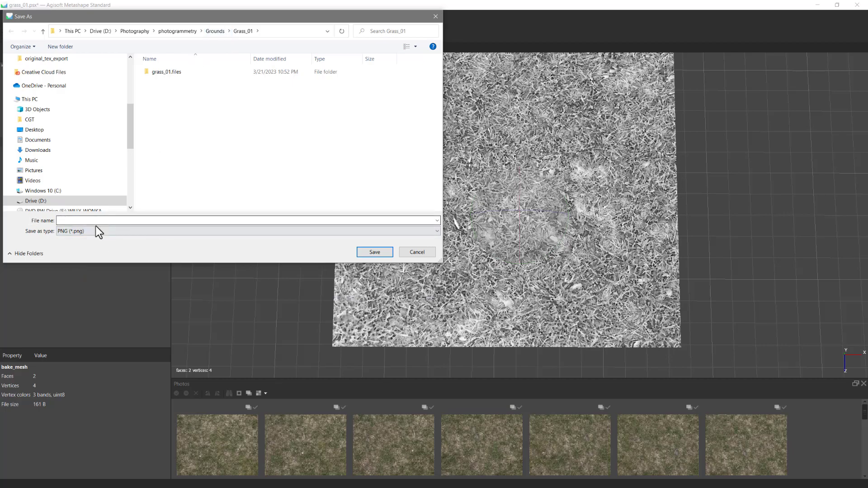
click(72, 223)
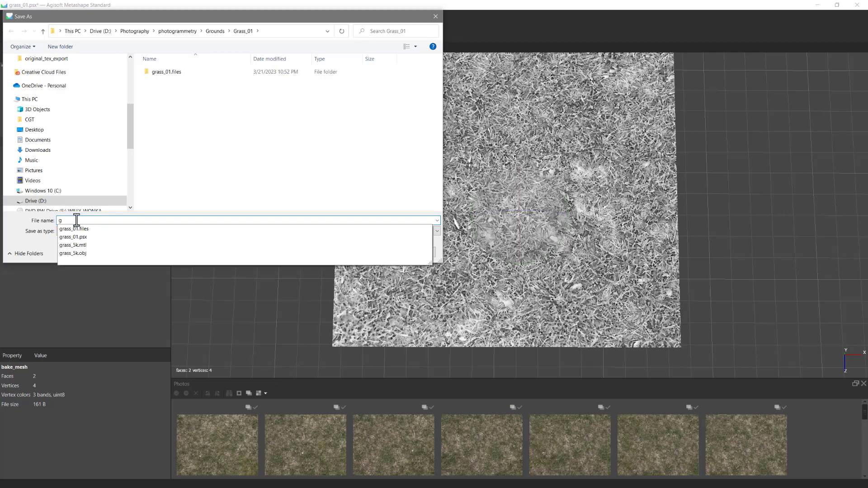
text(grass_0)
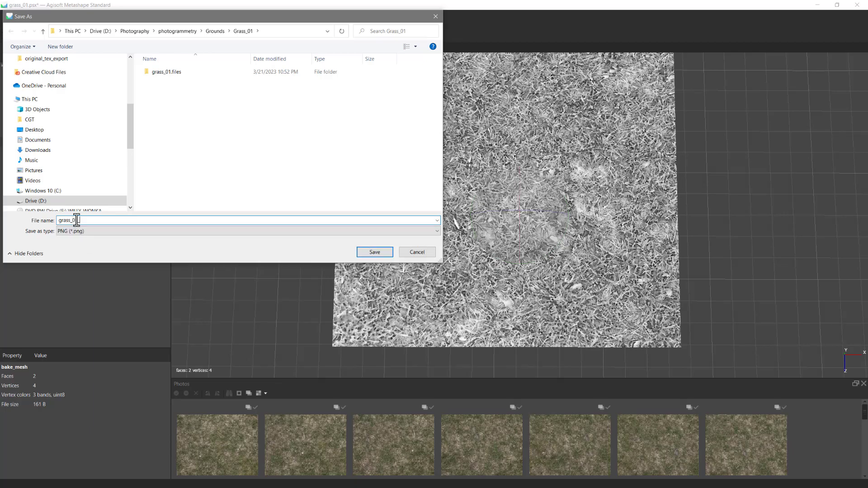
text(1_colo)
key(Return)
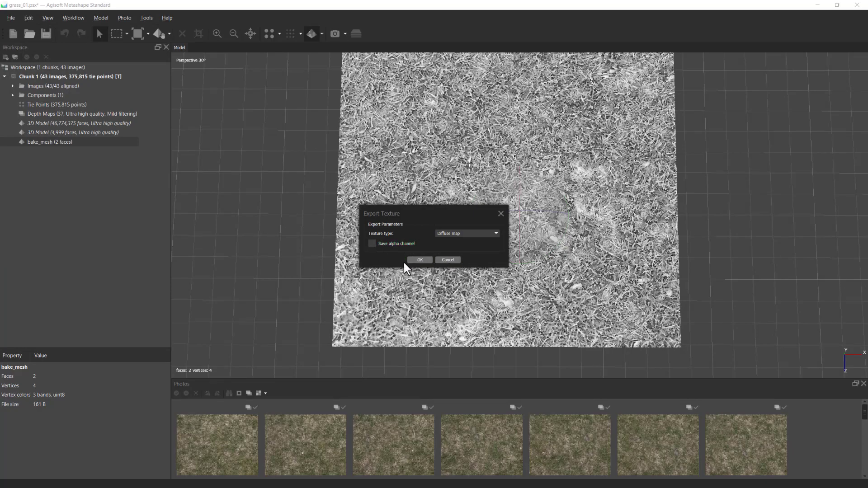
click(419, 260)
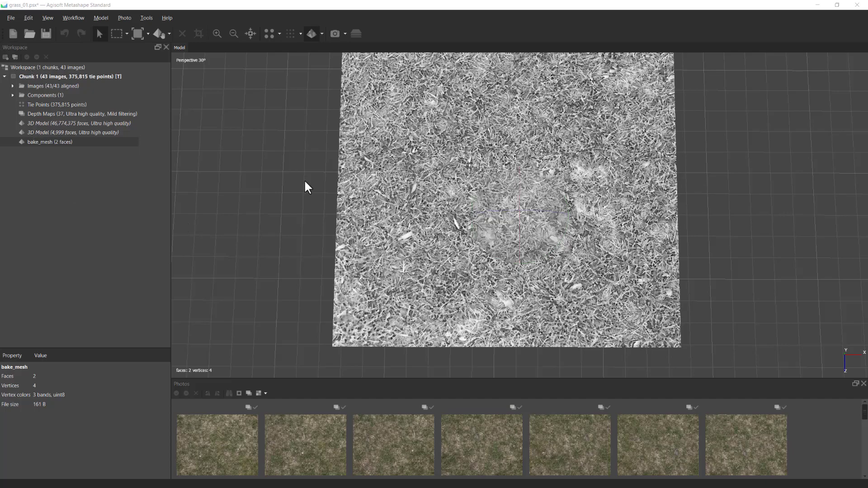
Step: Export the displacement map as a TIFF named grass_01_displacement in the Grass_01 folder
click(8, 17)
mouse_move(53, 90)
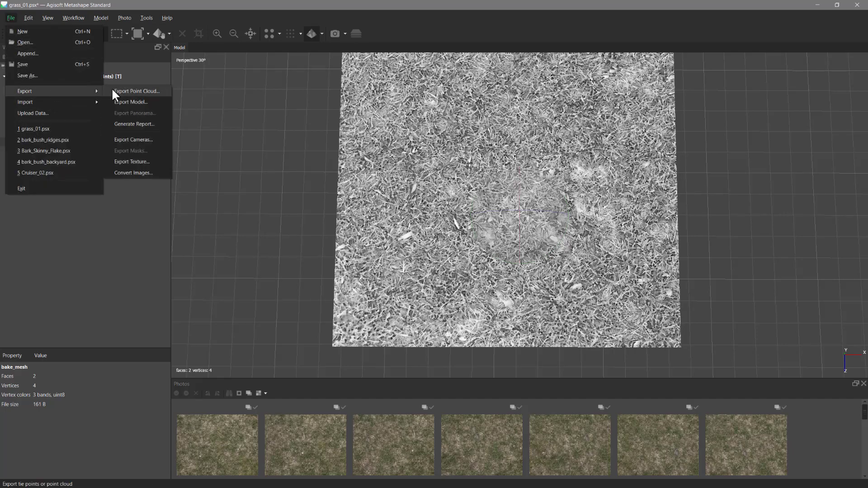
click(132, 162)
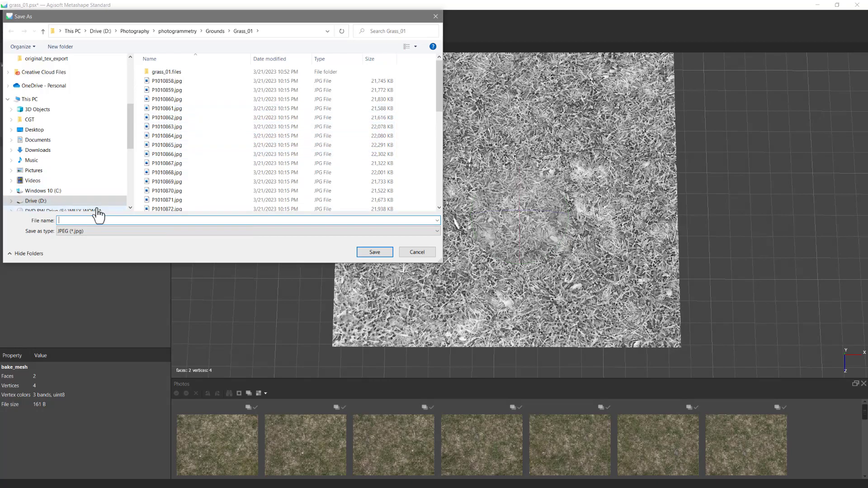
click(88, 230)
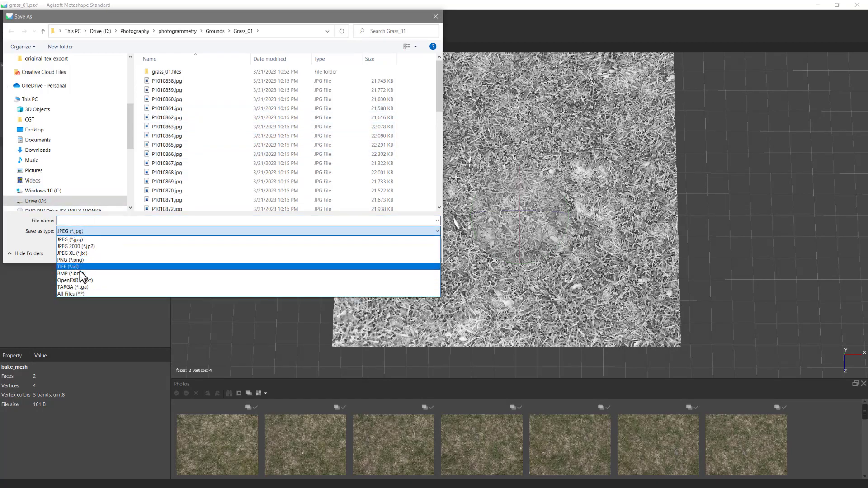
click(77, 267)
click(75, 220)
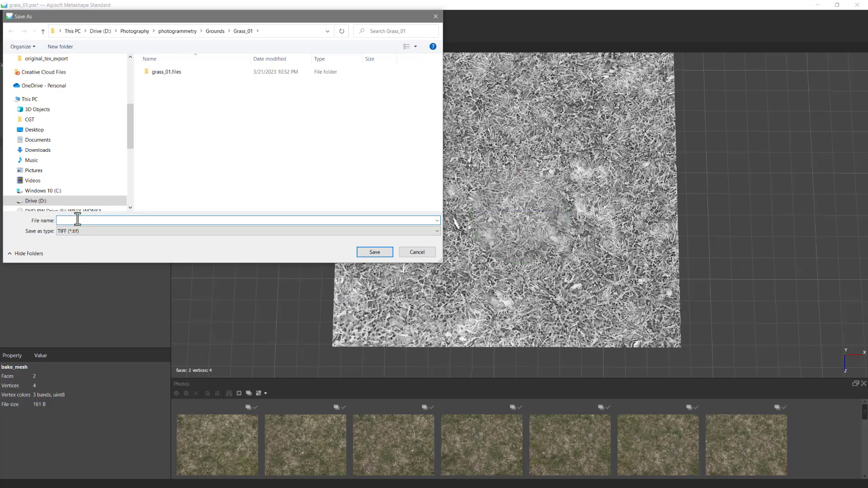
text(grass)
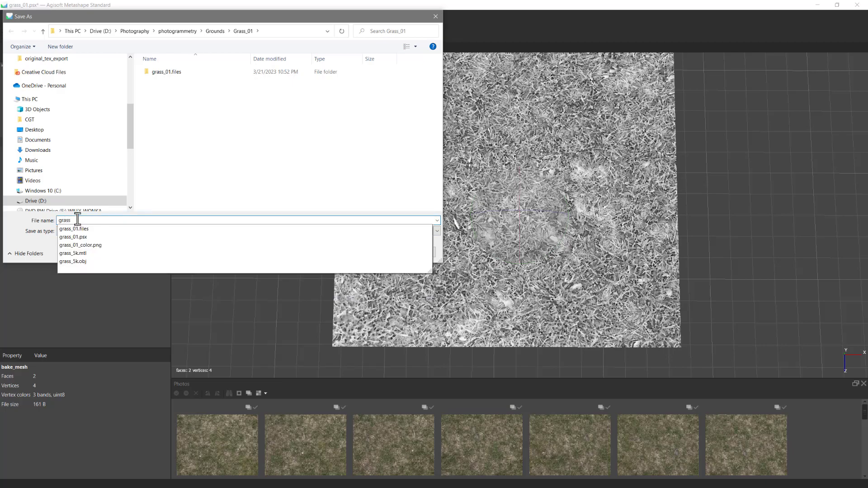
text(_01)
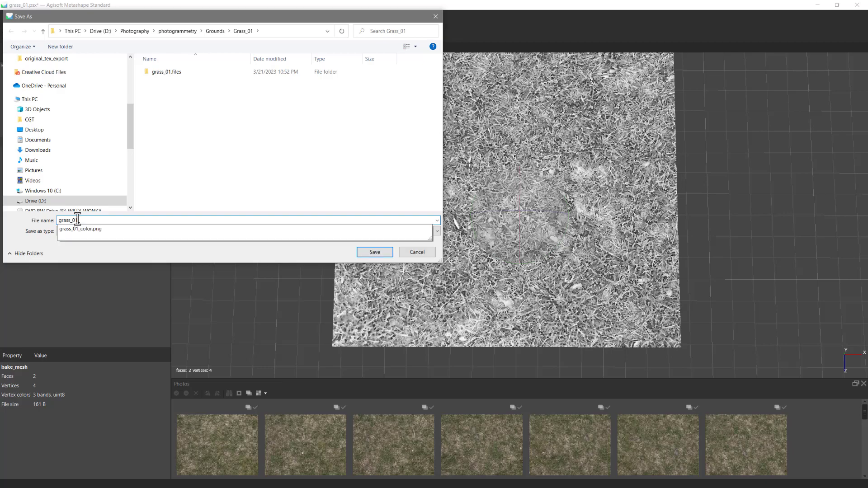
text(_displacement)
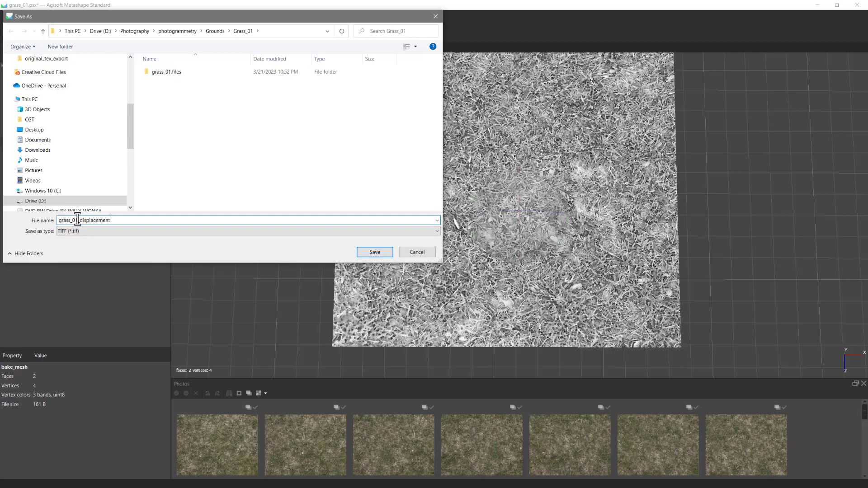
key(Return)
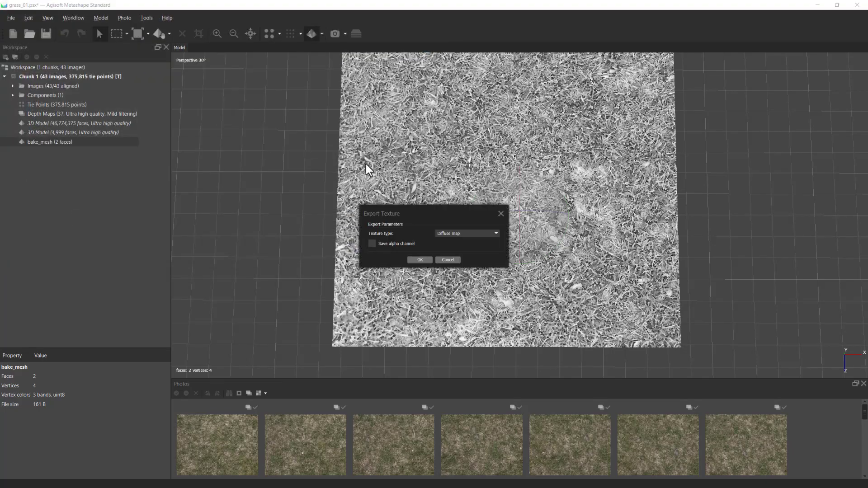
click(471, 235)
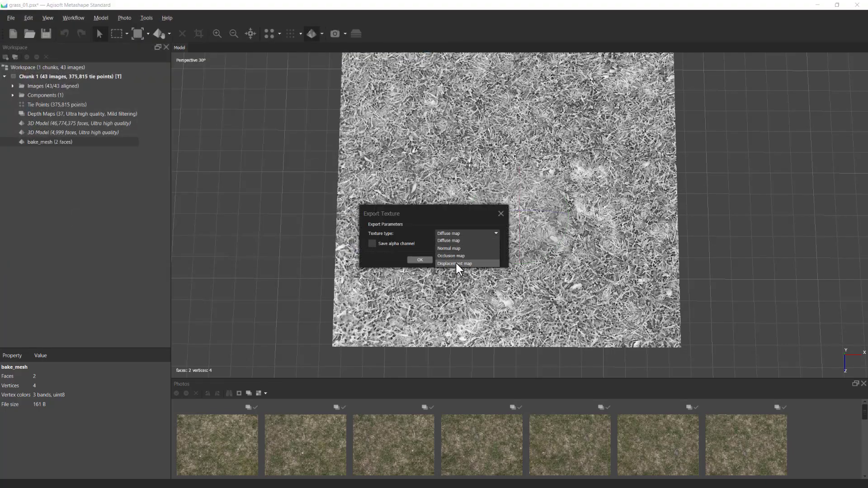
click(457, 264)
click(420, 260)
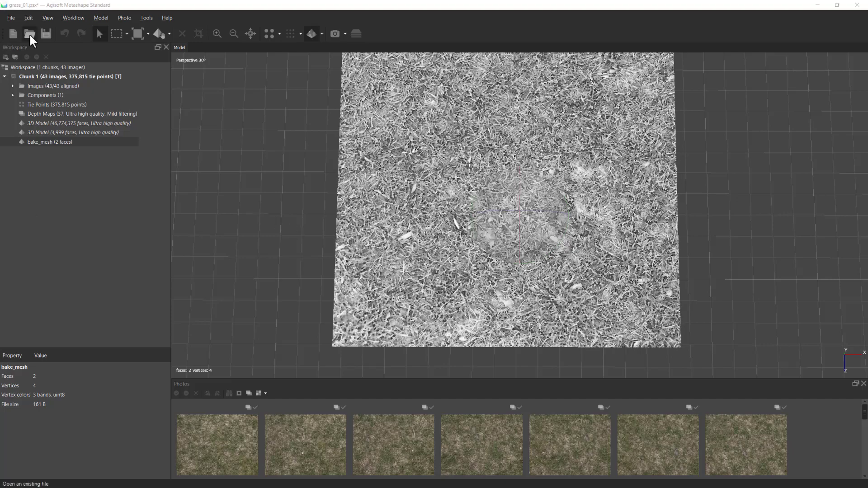
Step: Export the occlusion map as a PNG named grass_01_AO in the Grass_01 folder
click(9, 16)
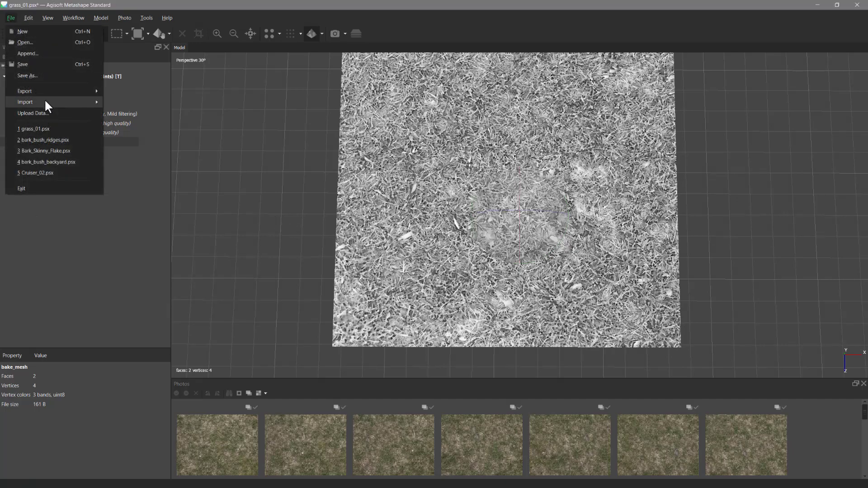
mouse_move(49, 92)
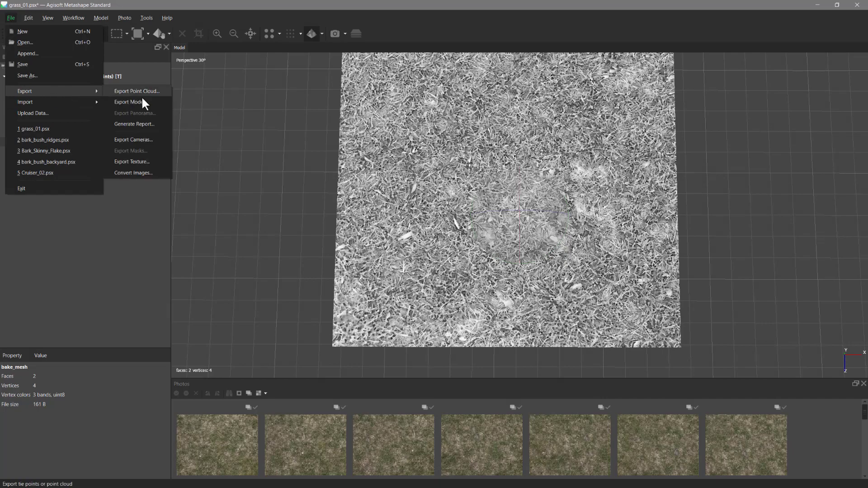
click(140, 161)
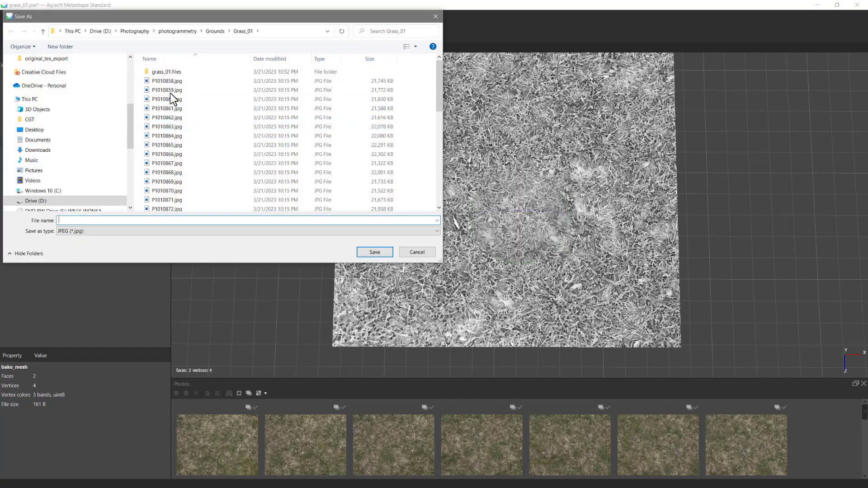
click(81, 232)
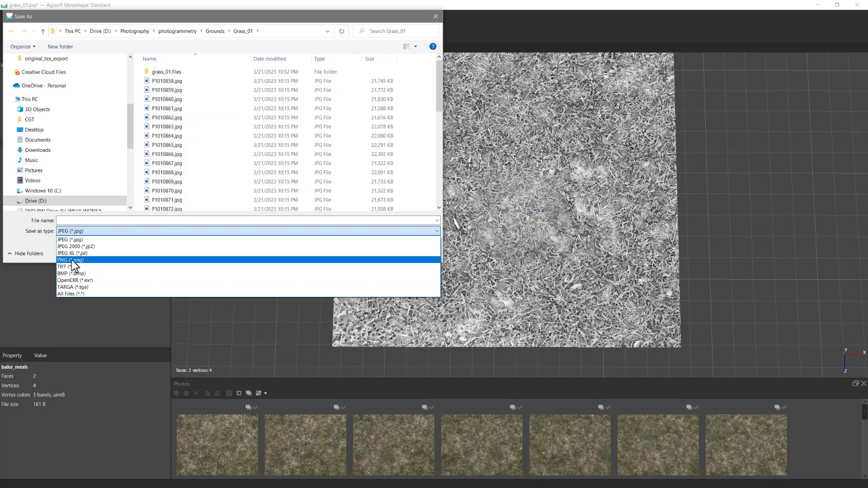
click(71, 260)
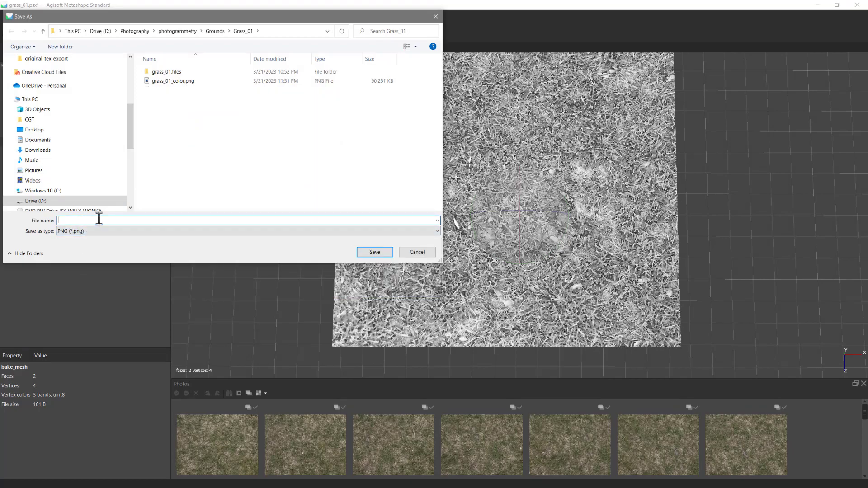
click(176, 82)
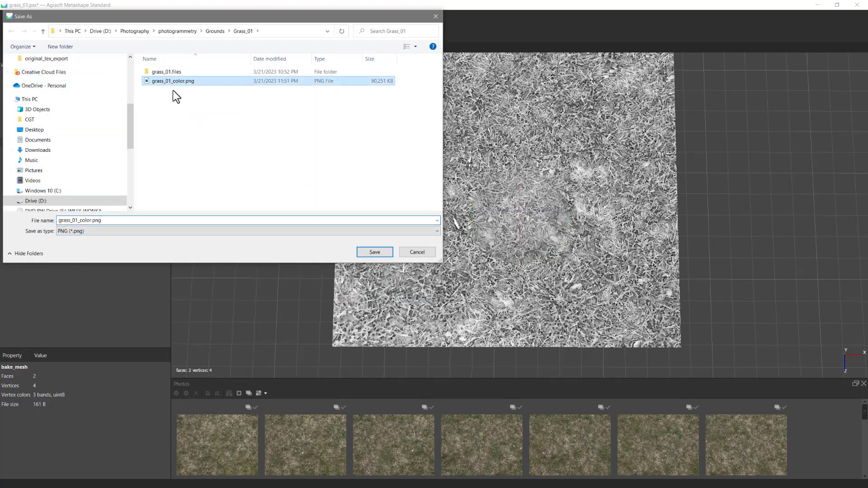
click(91, 220)
drag(77, 221, 93, 224)
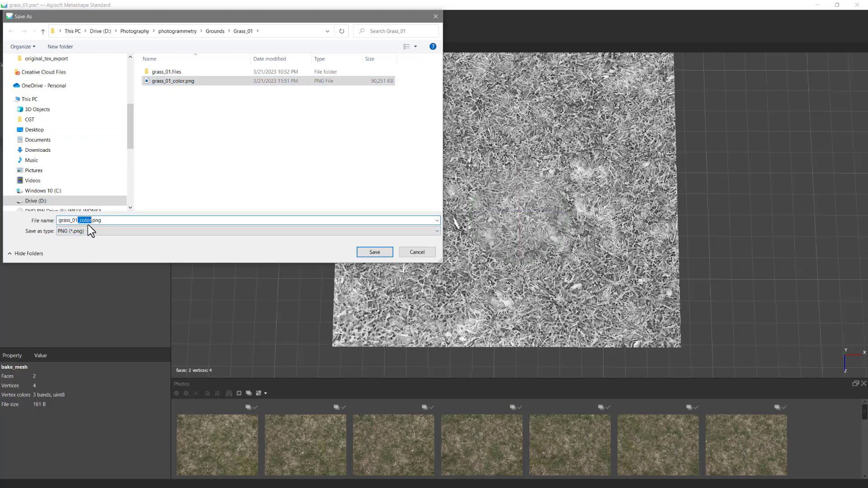
key(BackSpace)
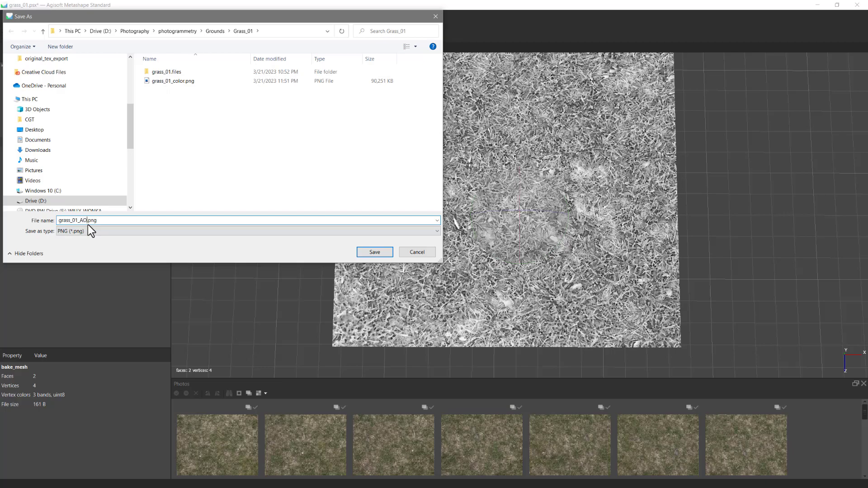
key(Return)
click(453, 234)
click(452, 256)
click(420, 260)
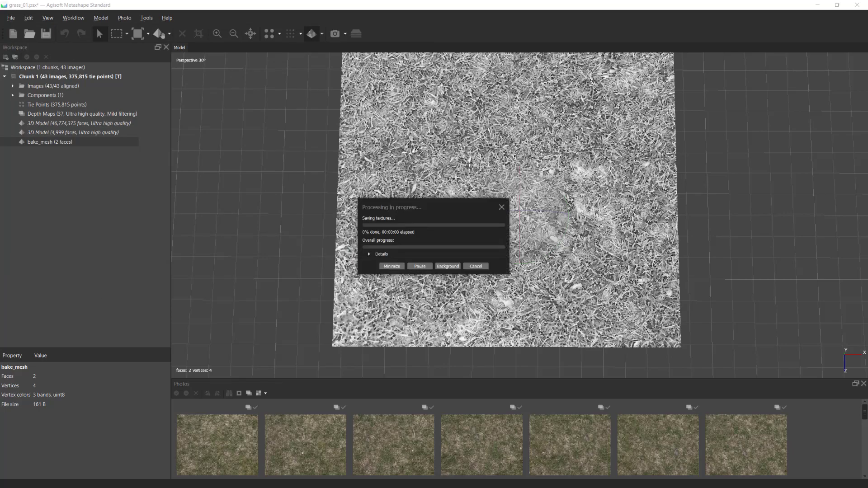
Step: Save the grass_01 project and close Metashape
click(47, 33)
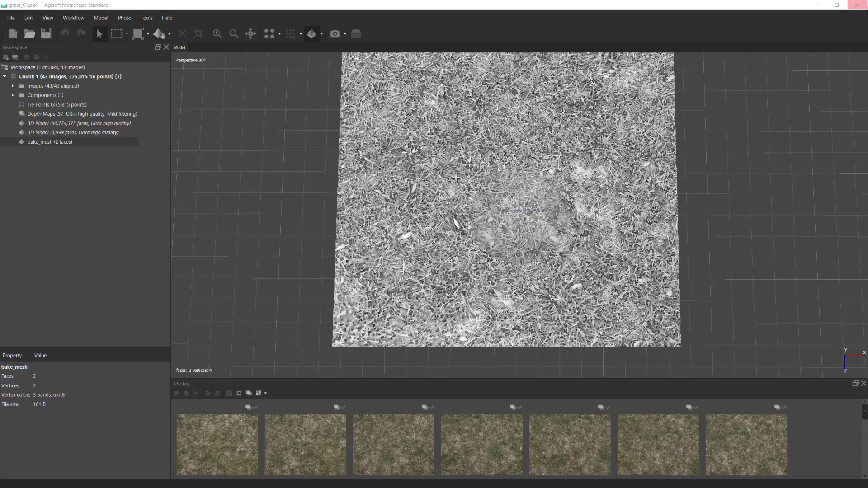
click(857, 8)
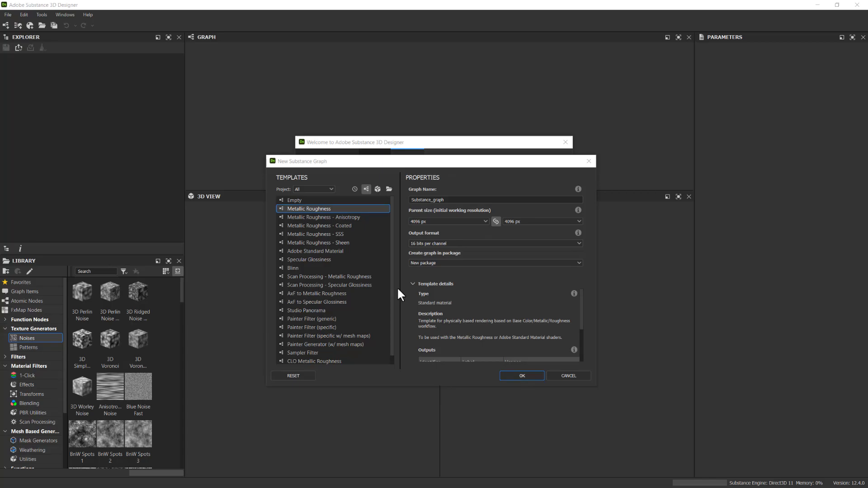
Step: In Substance 3D Designer, create a 4096 px, 16-bit graph from the Metallic Roughness template and enlarge the graph area
click(522, 375)
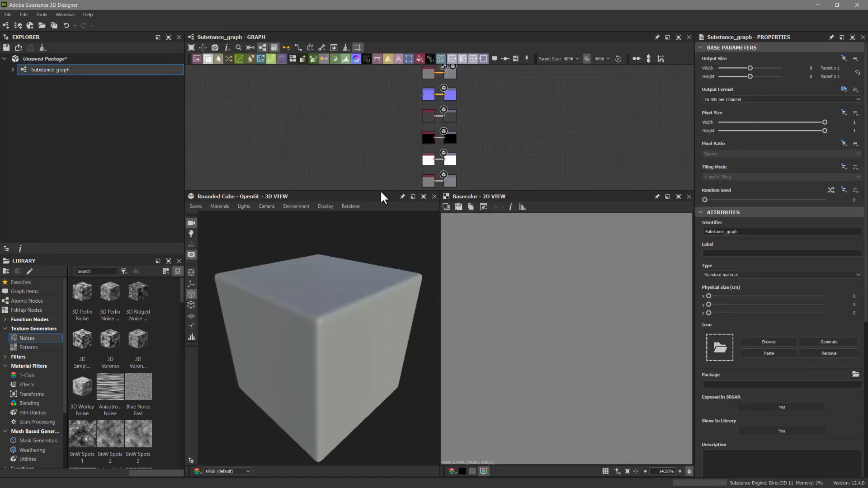
drag(382, 191, 387, 346)
middle_drag(379, 179, 363, 291)
scroll(384, 283, up, 5)
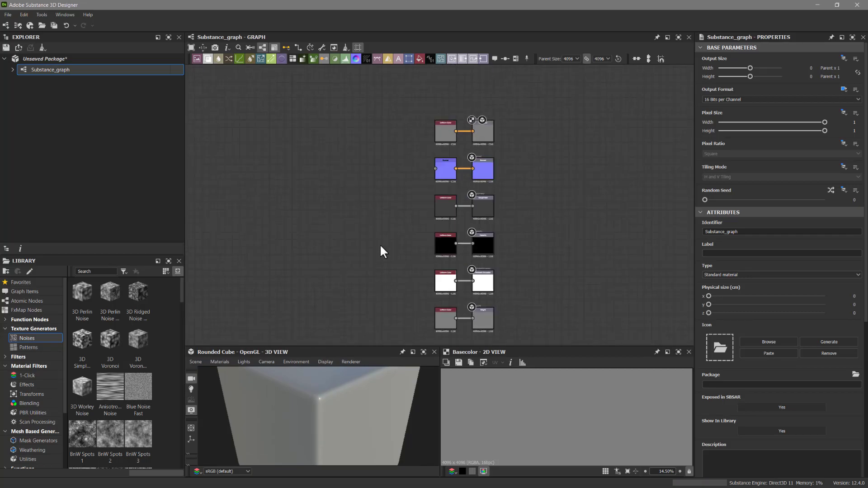
scroll(354, 240, down, 1)
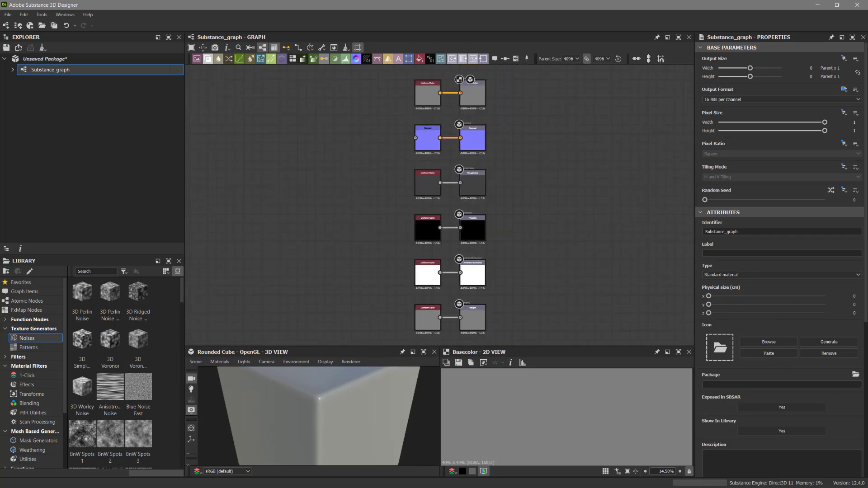
Step: Import the grass_01 AO, color, displacement and normal images from the Grass_01 folder into the graph as resources
key(alt+Tab)
drag(148, 237, 322, 105)
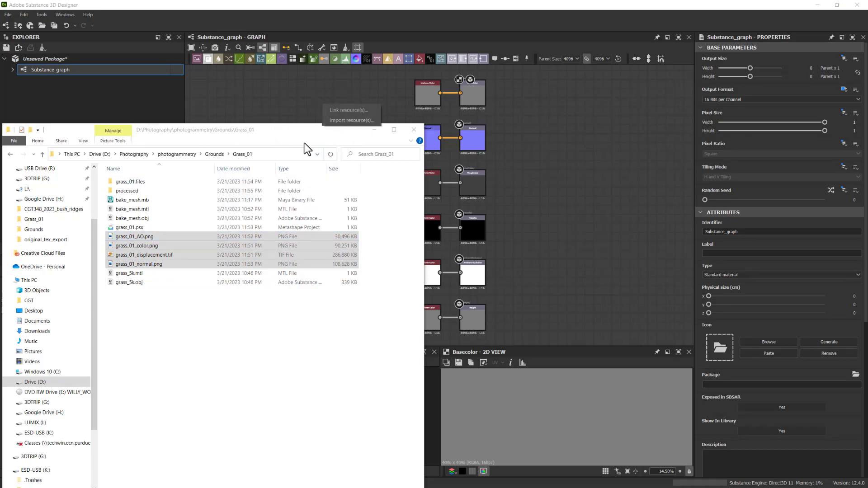
click(341, 119)
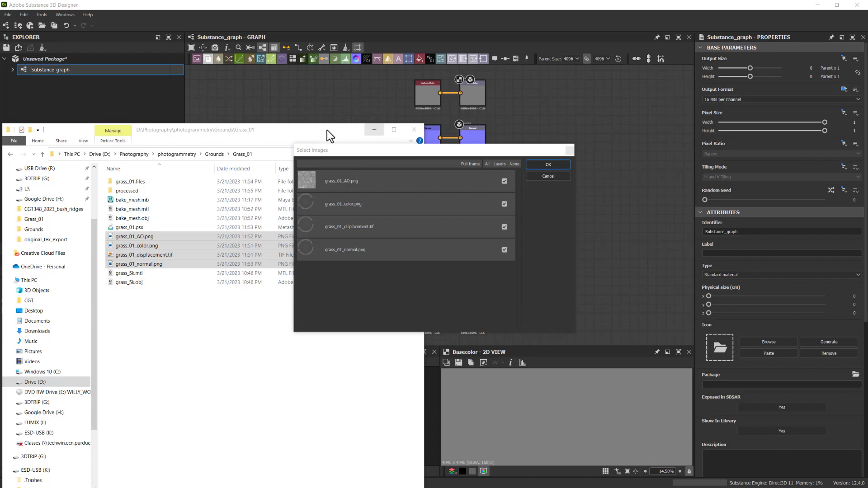
click(549, 165)
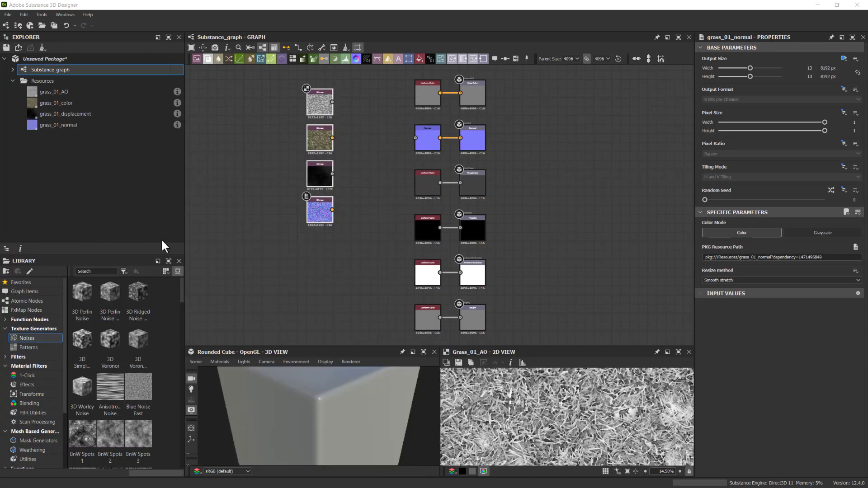
Step: Connect the color bitmap to the Base Color output in place of its Uniform Color node, and set that node aside
middle_drag(371, 236, 368, 294)
scroll(369, 238, up, 3)
middle_drag(353, 217, 368, 275)
middle_drag(423, 208, 431, 257)
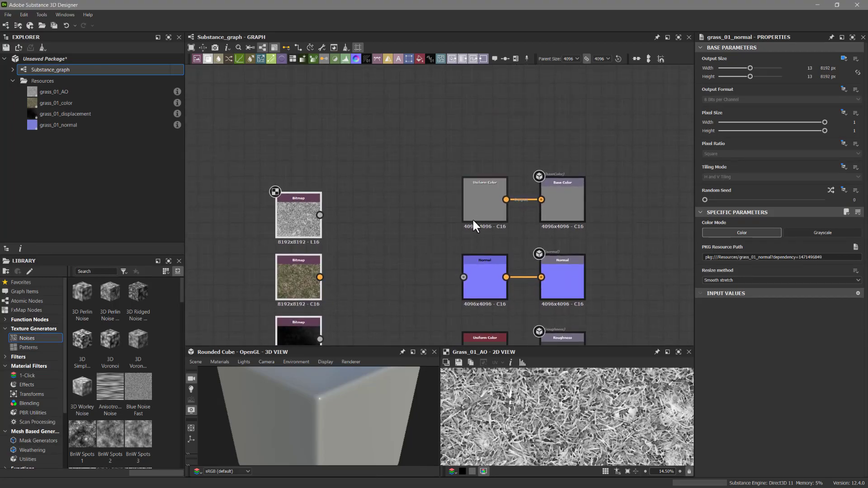
drag(305, 288, 430, 144)
click(323, 224)
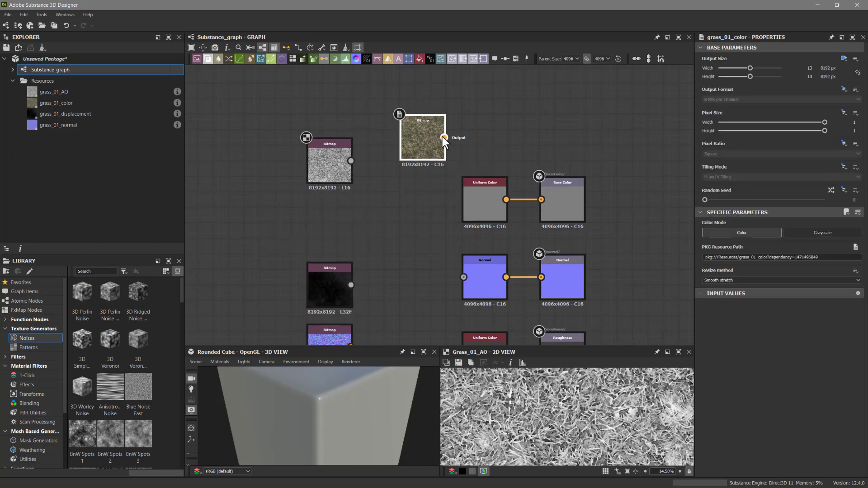
drag(520, 170, 542, 200)
drag(484, 206, 236, 167)
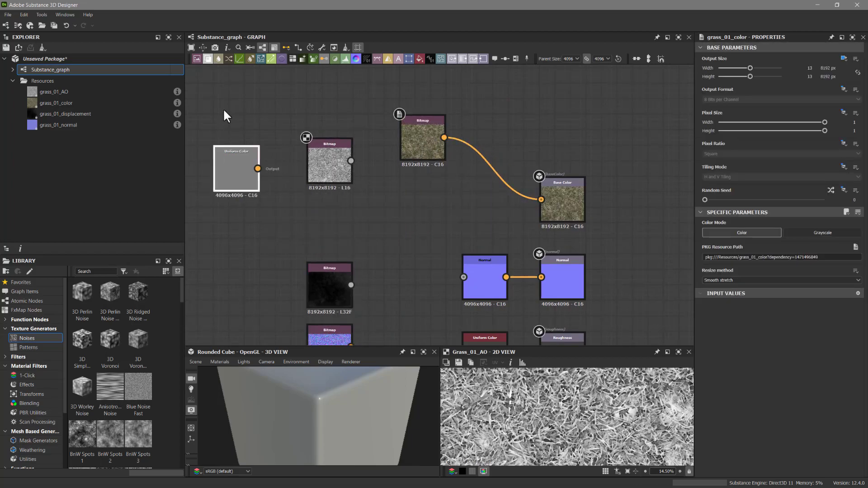
Step: Set the default Normal node aside and connect the normal map bitmap to the Normal output instead
middle_drag(313, 210, 282, 164)
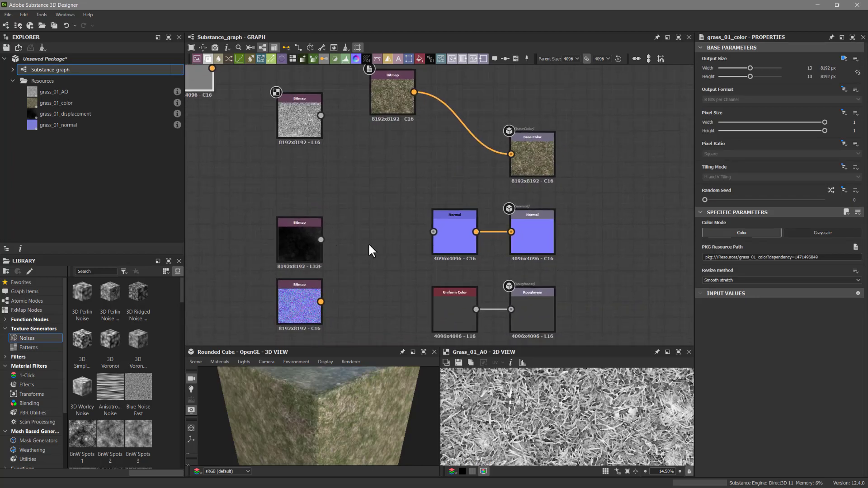
drag(444, 240, 254, 189)
drag(321, 302, 511, 232)
Step: Connect the displacement bitmap to the Height output in place of its Uniform Color node, and move that node away
middle_drag(375, 320, 380, 262)
middle_drag(380, 264, 361, 249)
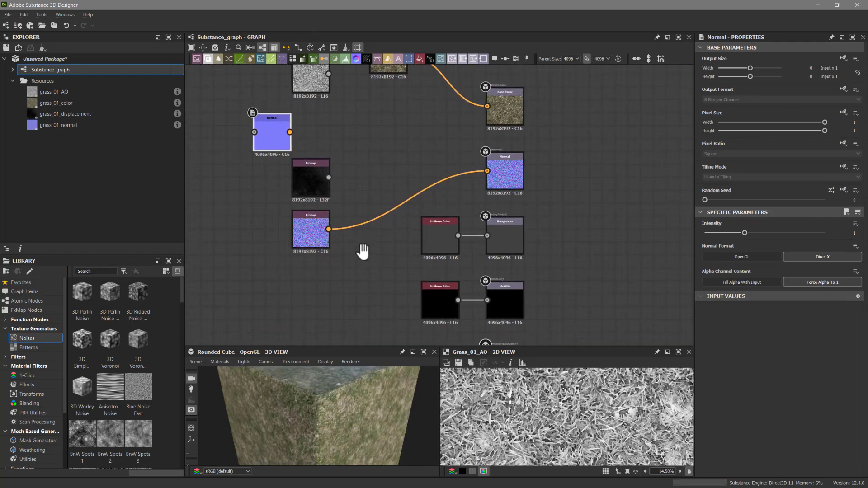
drag(313, 183, 355, 311)
middle_drag(379, 282, 343, 187)
drag(321, 267, 315, 343)
middle_drag(315, 344, 310, 274)
drag(309, 273, 232, 301)
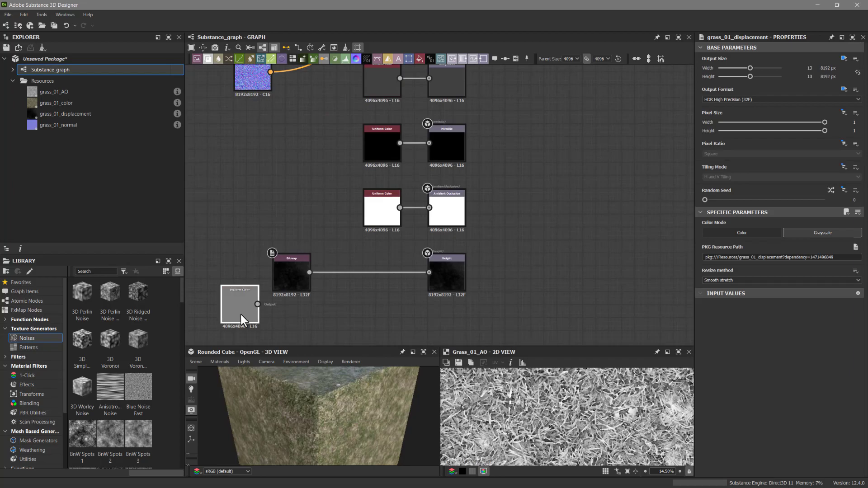
Step: Line up the color, normal and displacement bitmap nodes in the same rows as their connected outputs
drag(277, 277, 371, 278)
middle_drag(298, 213, 300, 326)
drag(273, 187, 306, 135)
middle_drag(306, 134, 301, 300)
click(332, 160)
drag(332, 160, 302, 210)
middle_drag(302, 210, 310, 151)
scroll(365, 208, down, 3)
drag(364, 332, 316, 333)
Step: Delete the unused Normal node and the Uniform Color node that fed the Height output
middle_drag(314, 221, 315, 232)
middle_drag(292, 269, 300, 230)
drag(313, 341, 248, 128)
key(Delete)
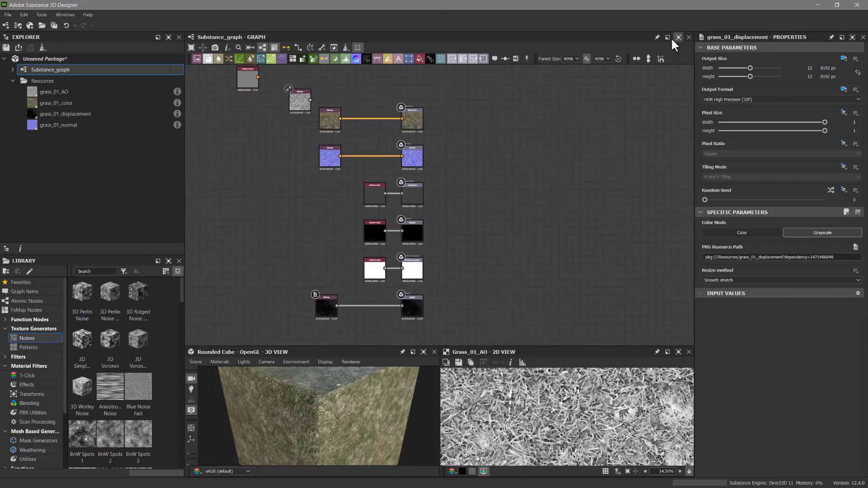
Step: Connect the AO bitmap to the Ambient Occlusion output in place of the white Uniform Color node, and set that node aside
drag(309, 233, 319, 264)
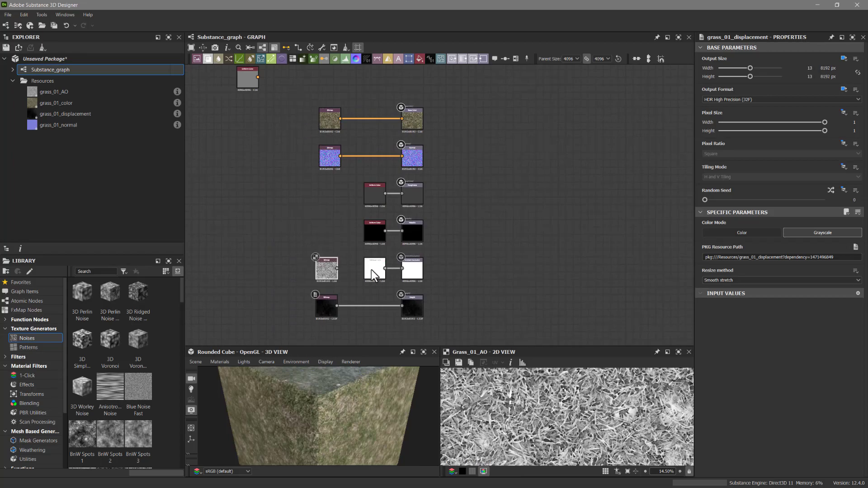
drag(374, 272, 274, 210)
drag(337, 268, 401, 269)
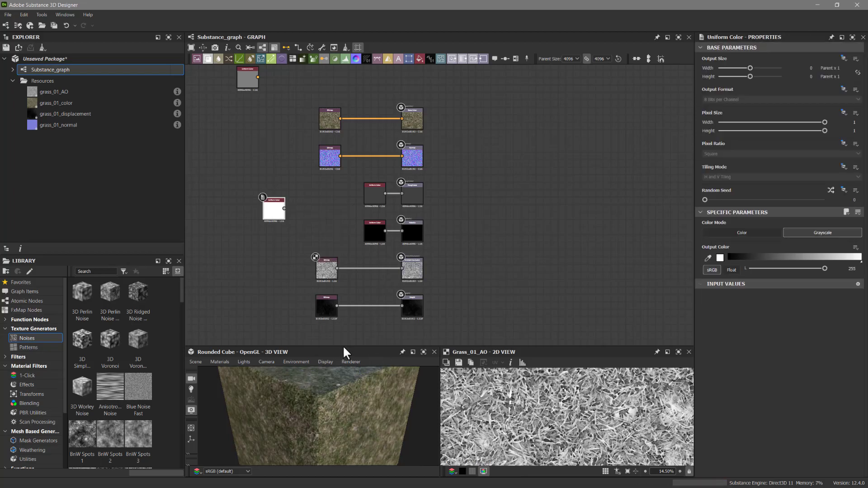
Step: Enlarge the 3D preview and examine the grass material on one face of the rounded cube up close
drag(343, 345, 344, 221)
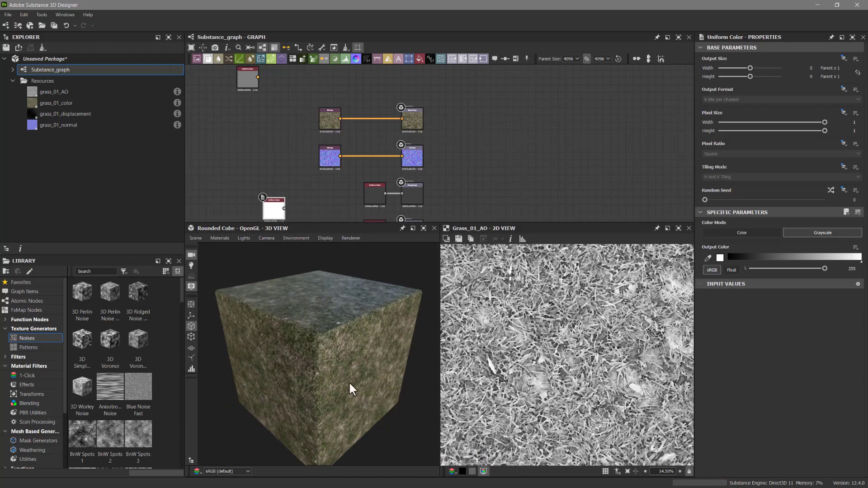
drag(321, 331, 319, 334)
scroll(333, 324, up, 4)
middle_drag(318, 344, 318, 416)
scroll(338, 348, down, 4)
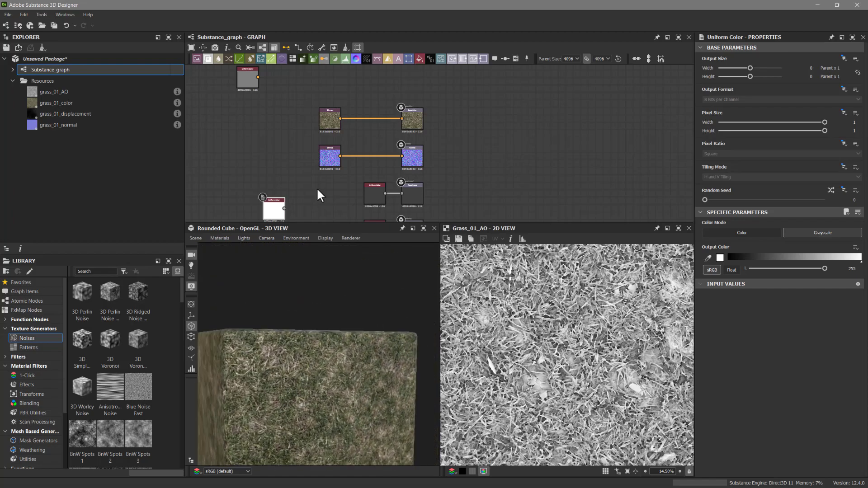
Step: Delete the two leftover disconnected Uniform Color nodes from the graph
middle_drag(319, 199, 333, 163)
scroll(324, 153, down, 2)
drag(322, 187, 275, 82)
key(Delete)
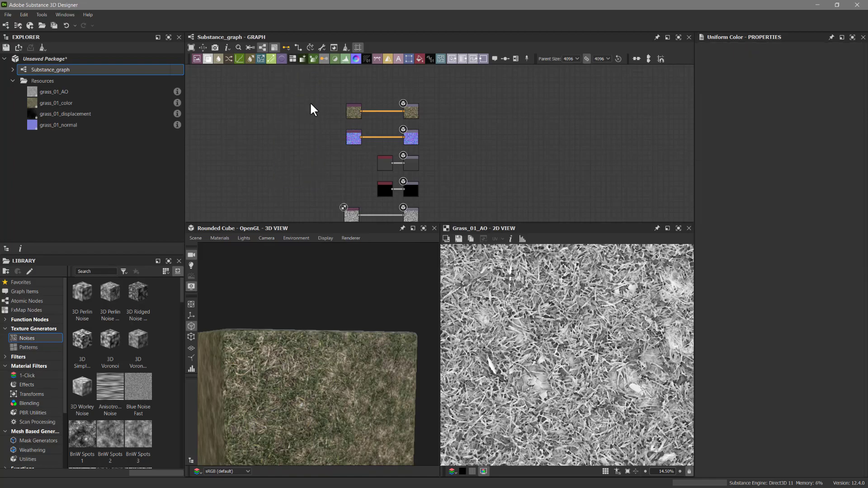
Step: Move the color bitmap node farther from the Base Color output to leave more room between them
middle_drag(345, 175, 317, 162)
scroll(344, 158, up, 7)
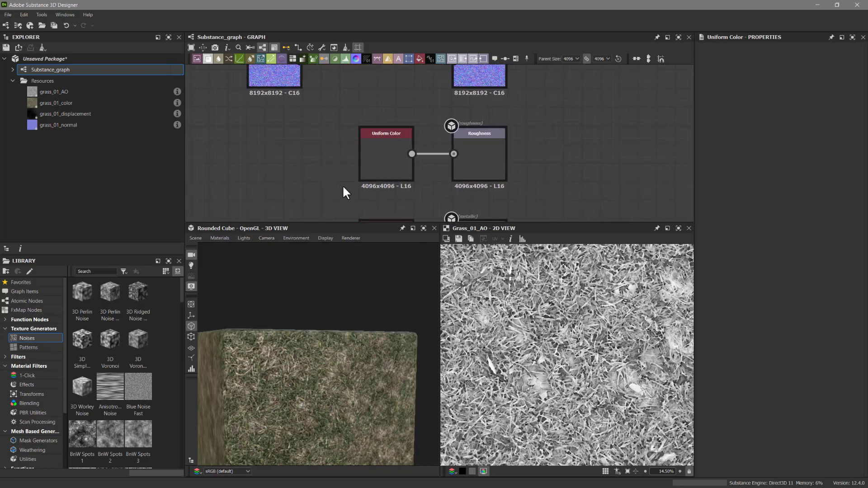
scroll(326, 174, down, 2)
middle_drag(301, 164, 319, 175)
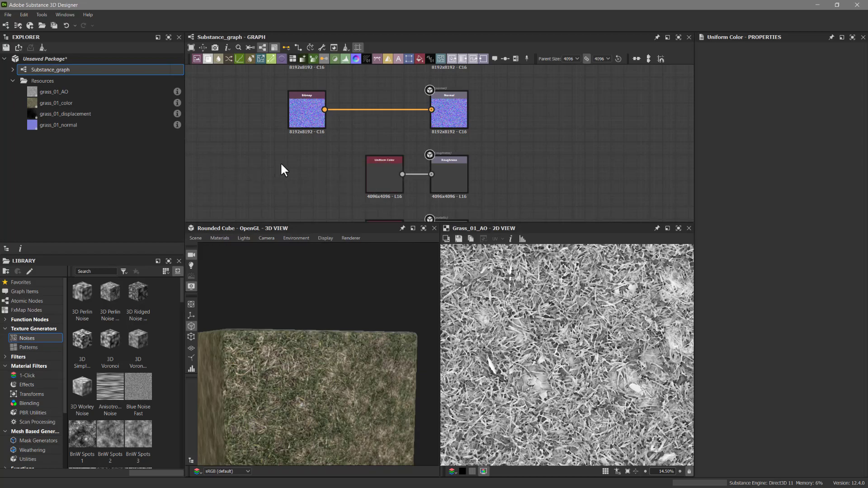
middle_drag(285, 177, 285, 196)
click(303, 108)
drag(303, 108, 240, 108)
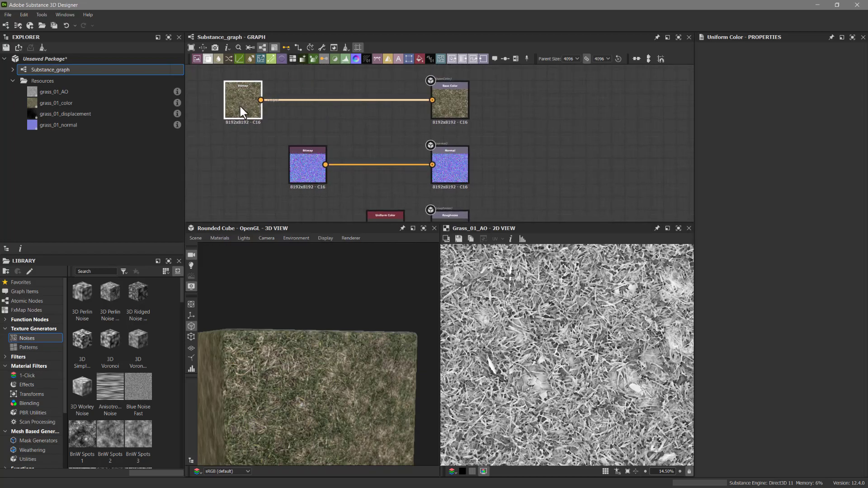
Step: Duplicate the grass_01_color bitmap node and place the copy in the Roughness output's row
middle_drag(231, 126, 253, 82)
scroll(265, 176, up, 5)
scroll(265, 174, down, 7)
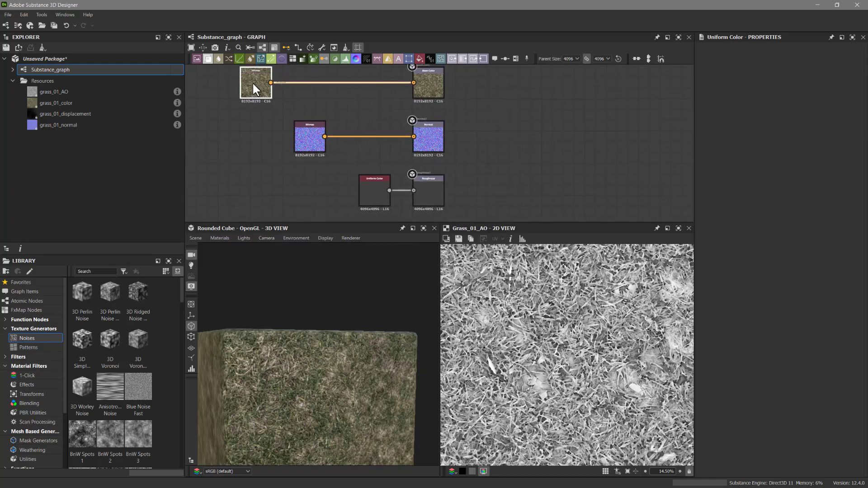
click(252, 82)
key(ctrl+d)
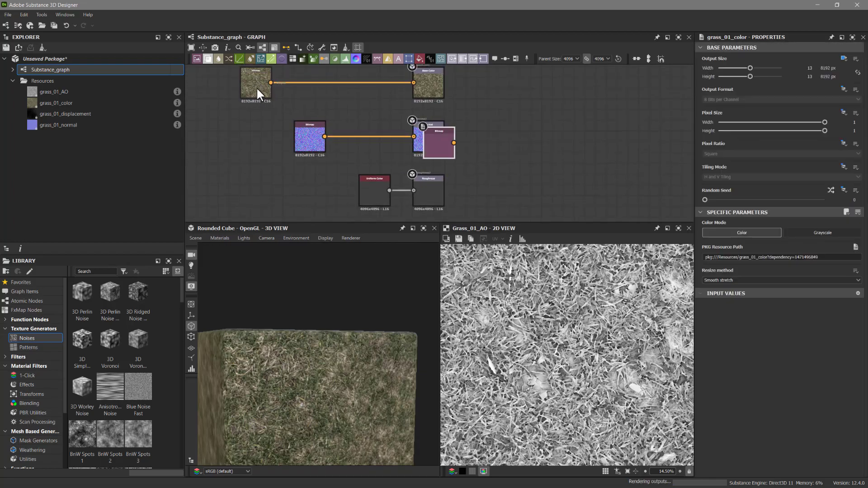
click(283, 200)
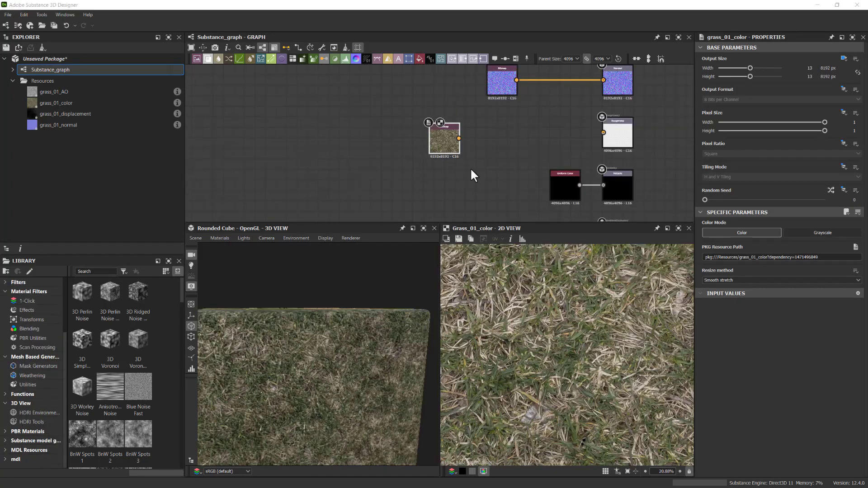
Step: Add a Grayscale Conversion node after the duplicated color bitmap and connect its output to the Roughness output
middle_drag(459, 161, 429, 167)
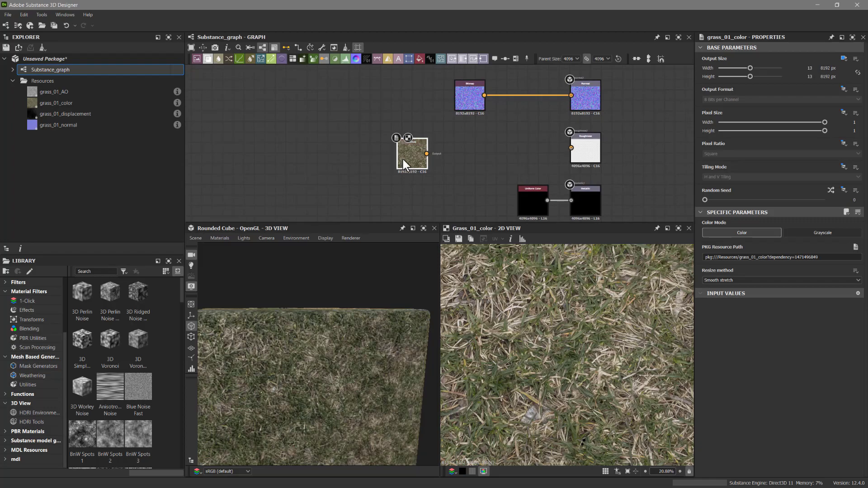
drag(401, 163, 362, 154)
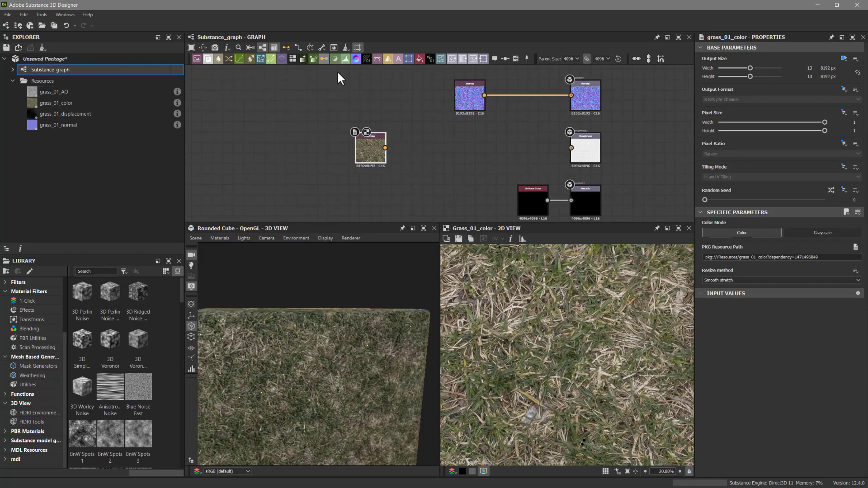
key(space)
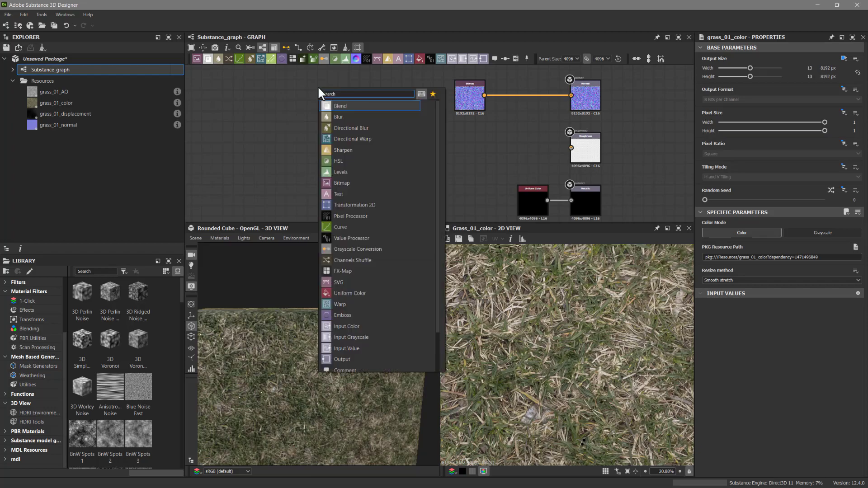
text(gr)
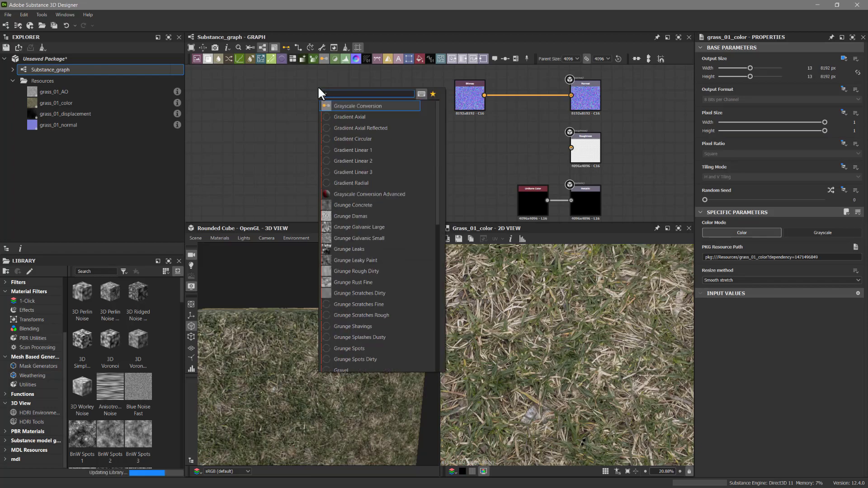
click(349, 106)
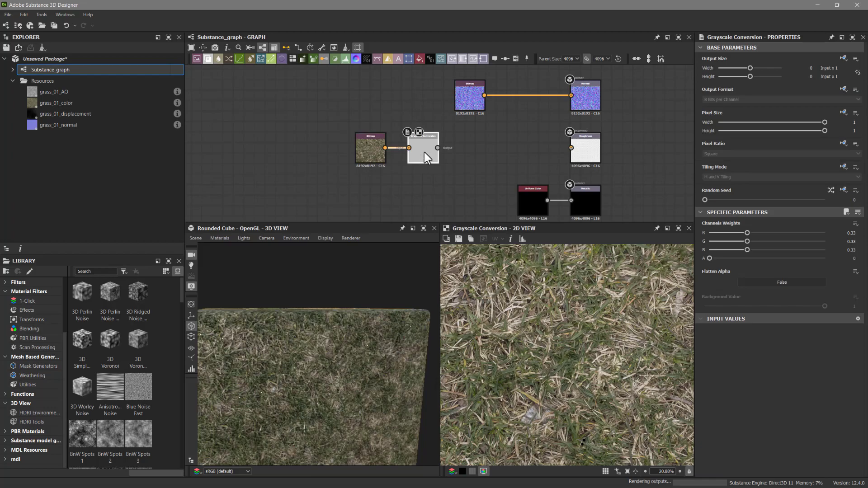
drag(440, 145, 571, 147)
Step: Orbit the rounded cube and rotate the lighting to examine the grass material's reflections on its top face
drag(303, 410, 304, 344)
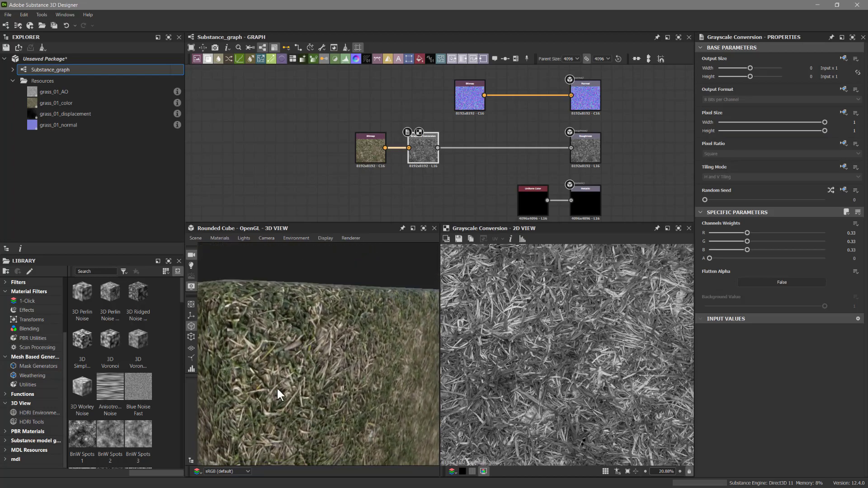
drag(306, 379, 335, 357)
ctrl+shift+right_drag(334, 356, 352, 360)
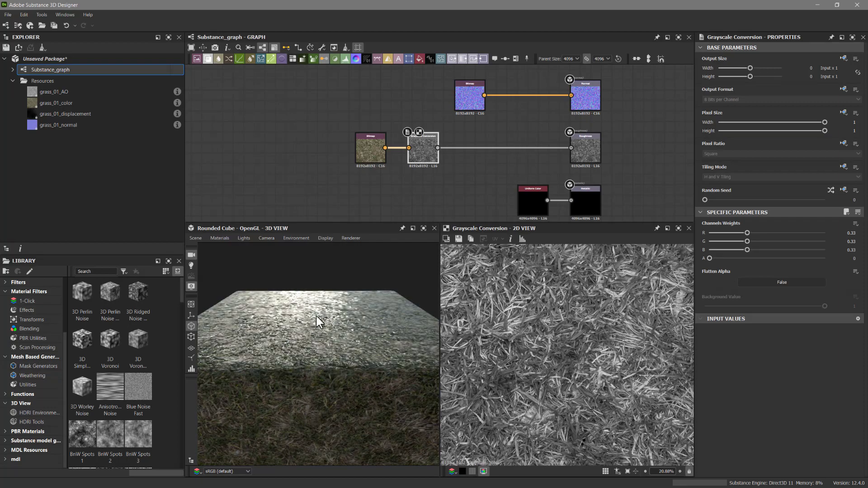
ctrl+shift+right_drag(309, 325, 306, 331)
Step: Move the duplicated color bitmap and Grayscale Conversion nodes farther from the Roughness output to make room between them
drag(375, 161, 307, 161)
drag(418, 160, 357, 154)
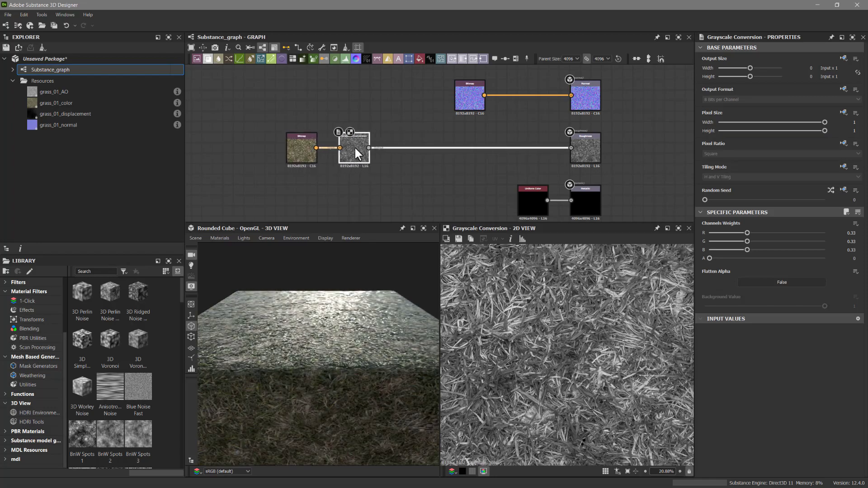
scroll(353, 156, up, 8)
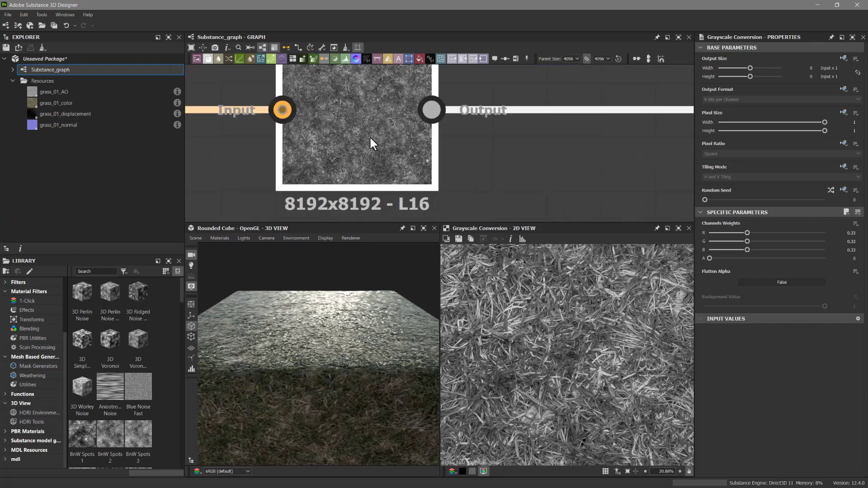
scroll(538, 348, down, 4)
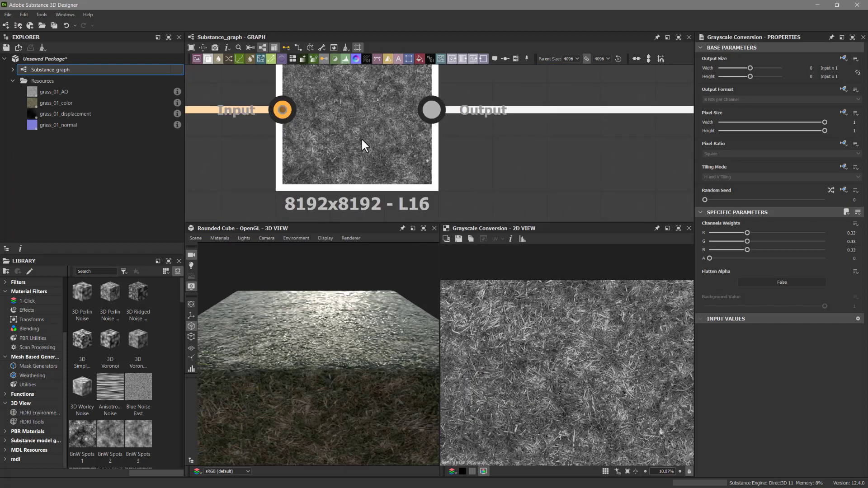
scroll(356, 153, down, 6)
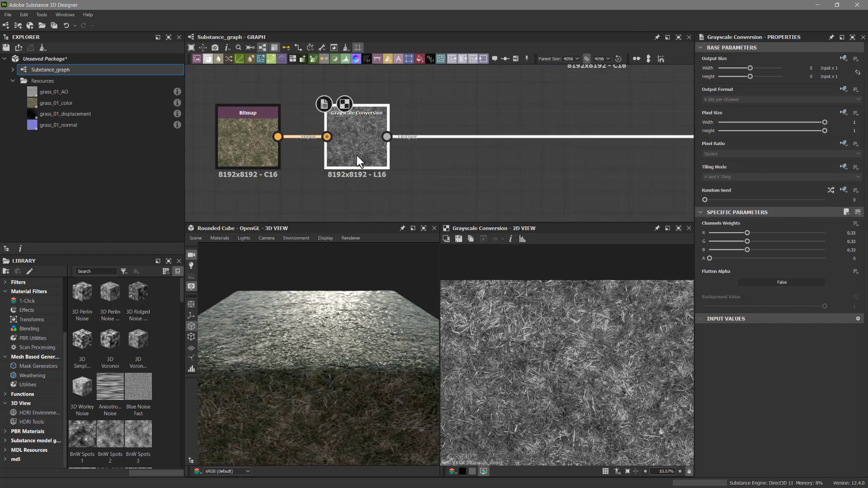
Step: Duplicate the grass_01_AO bitmap node and place the copy just above the roughness chain's color bitmap
scroll(448, 188, down, 5)
middle_drag(411, 196, 388, 150)
scroll(504, 178, down, 3)
middle_drag(498, 194, 496, 151)
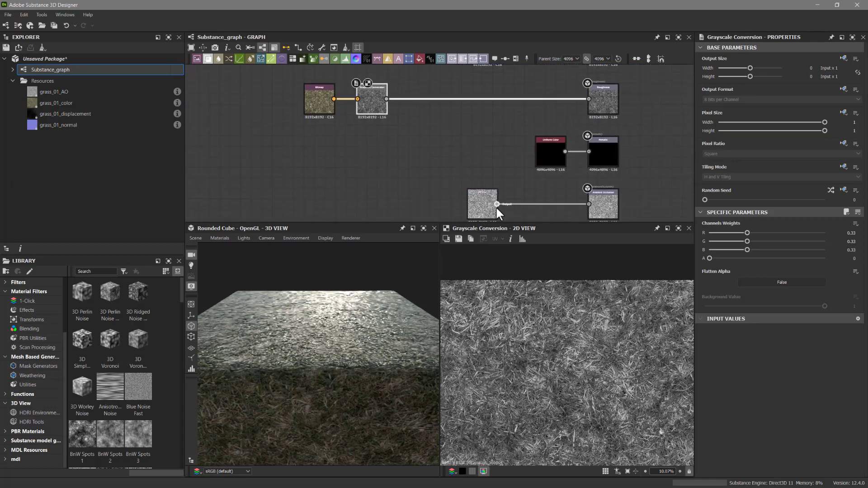
middle_drag(439, 156, 423, 180)
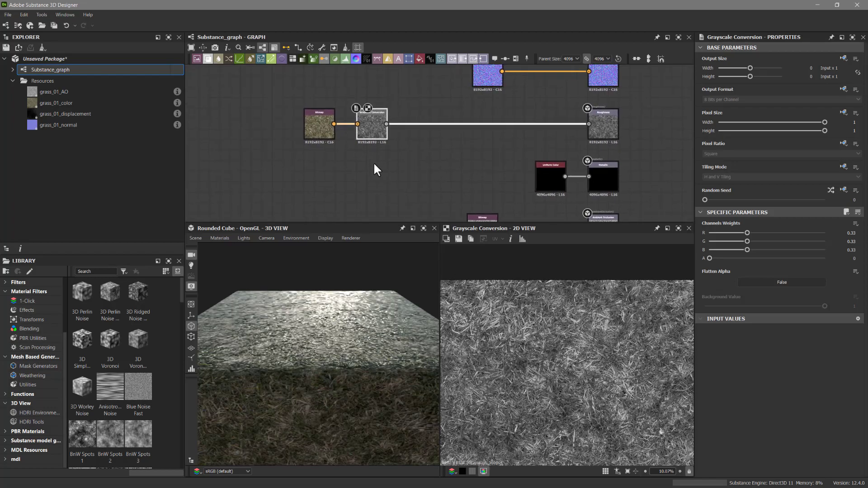
middle_drag(384, 181, 380, 200)
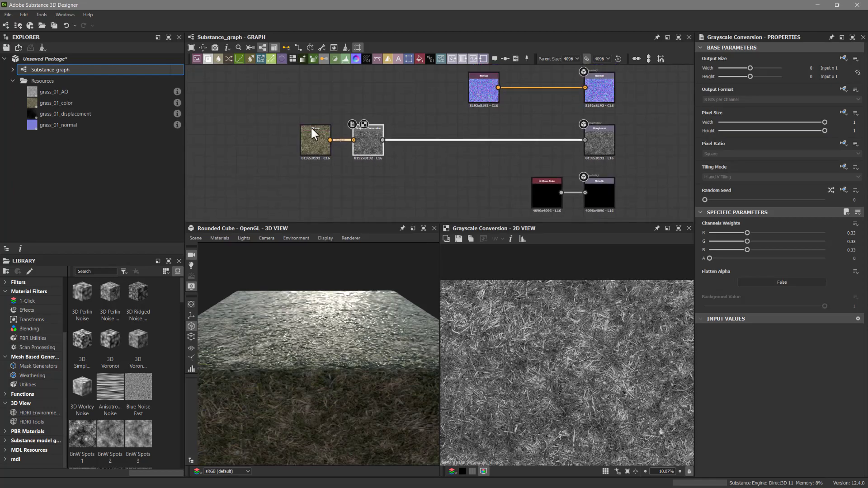
scroll(386, 170, down, 2)
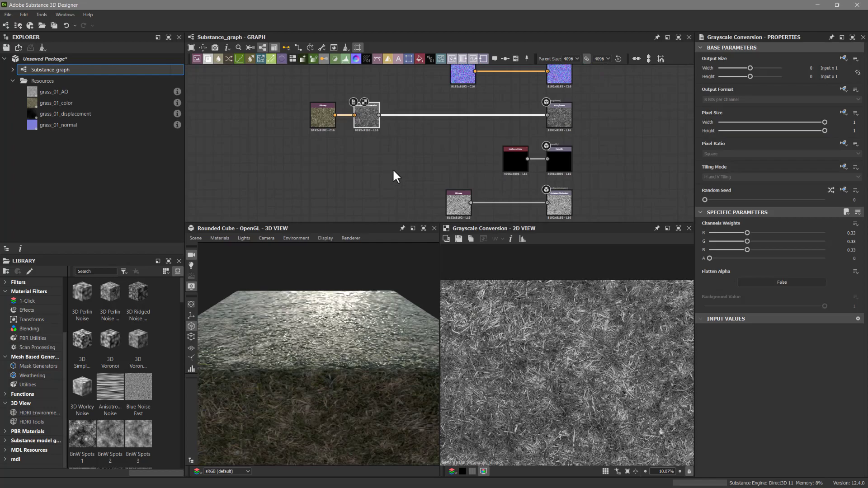
click(460, 205)
key(ctrl+c)
key(ctrl+v)
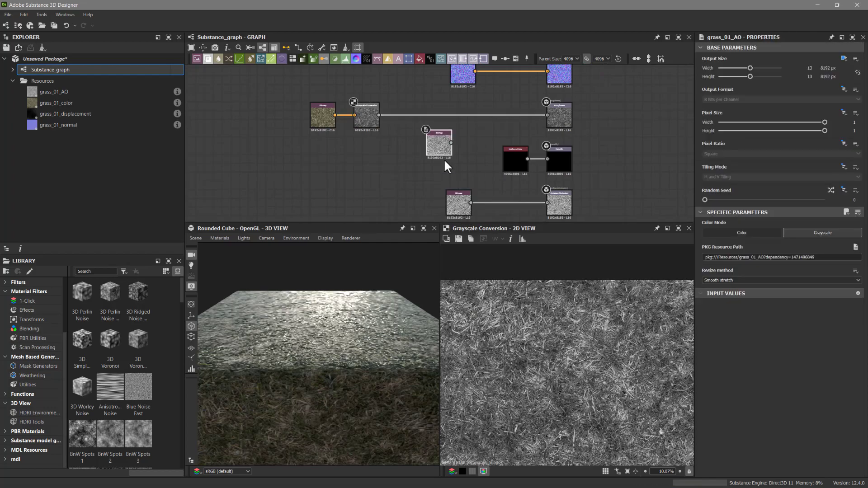
middle_drag(408, 138, 403, 243)
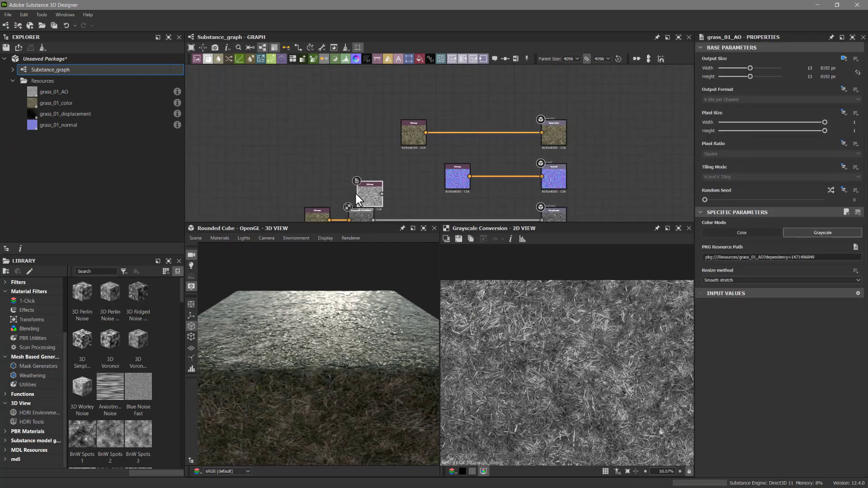
Step: Add an Invert Grayscale node and feed the duplicated AO bitmap into it
key(space)
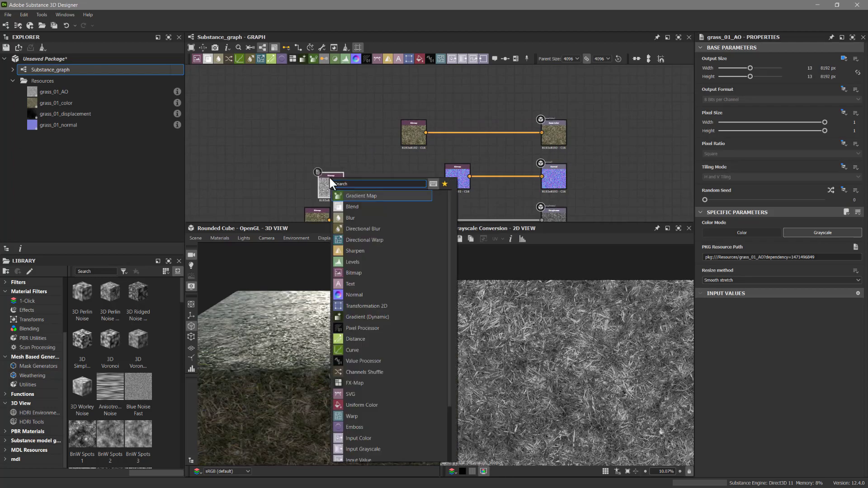
text(inv)
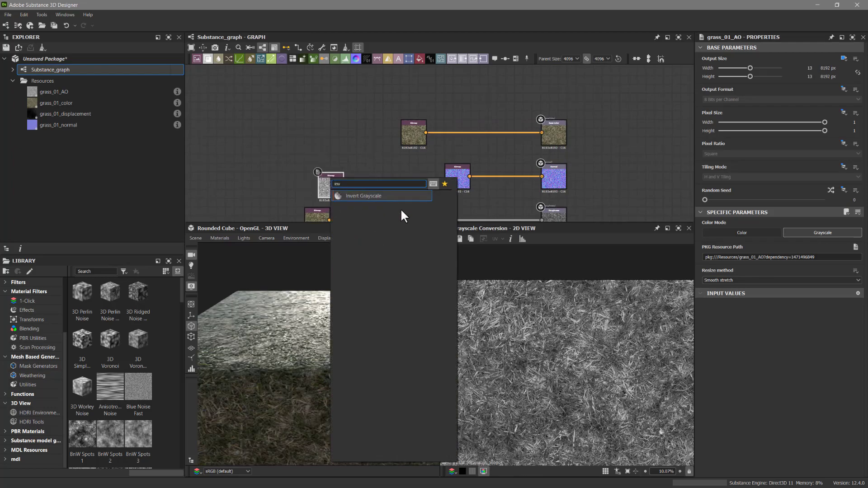
click(377, 196)
drag(330, 189, 357, 188)
Step: Add a Blend node combining the inverted AO as foreground with the grayscale color as background, and connect it to the Roughness output
click(205, 60)
double_click(393, 210)
middle_drag(392, 208, 407, 159)
drag(379, 140, 311, 142)
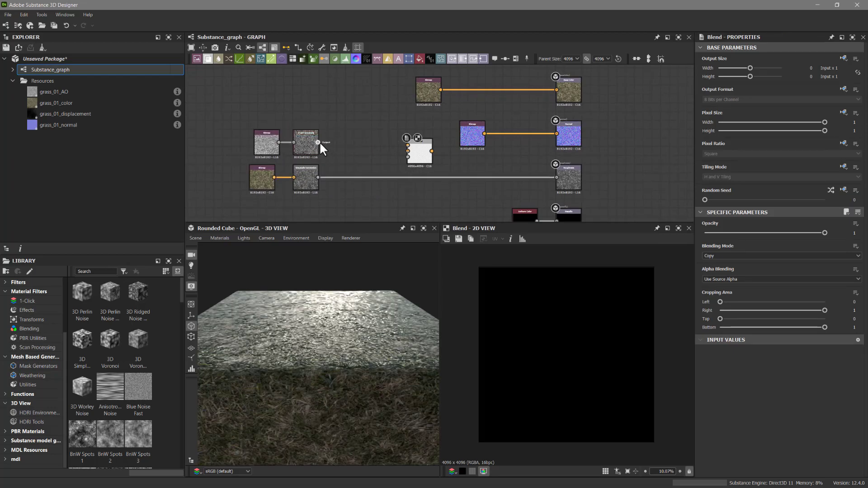
drag(379, 144, 407, 145)
drag(318, 178, 582, 177)
scroll(445, 163, up, 1)
drag(417, 159, 418, 179)
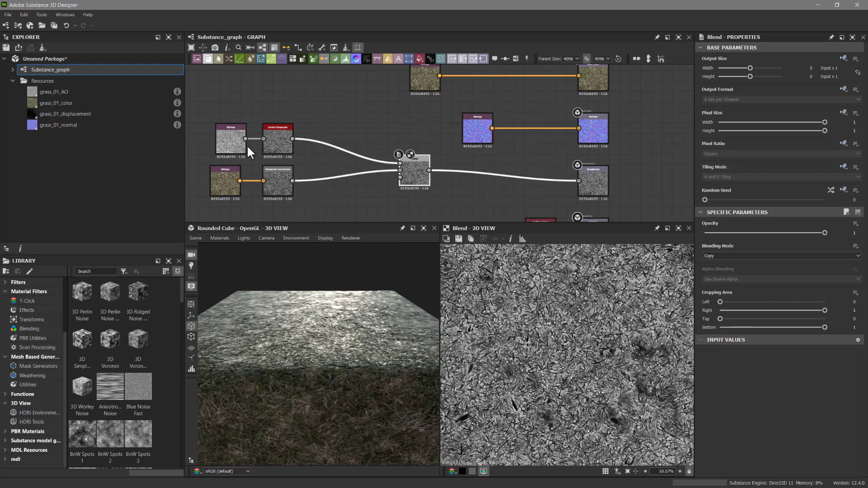
Step: Set the Blend node's blending mode to Max (Lighten) and check the reflections on the cube under different lighting
click(718, 256)
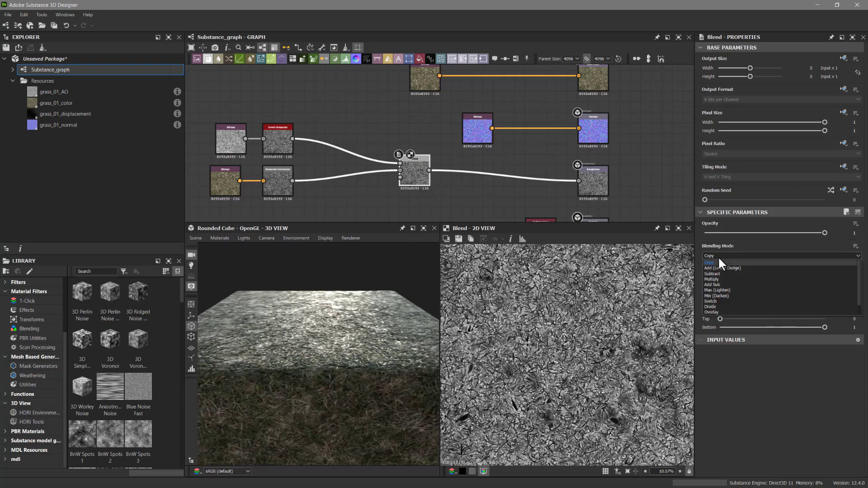
click(729, 289)
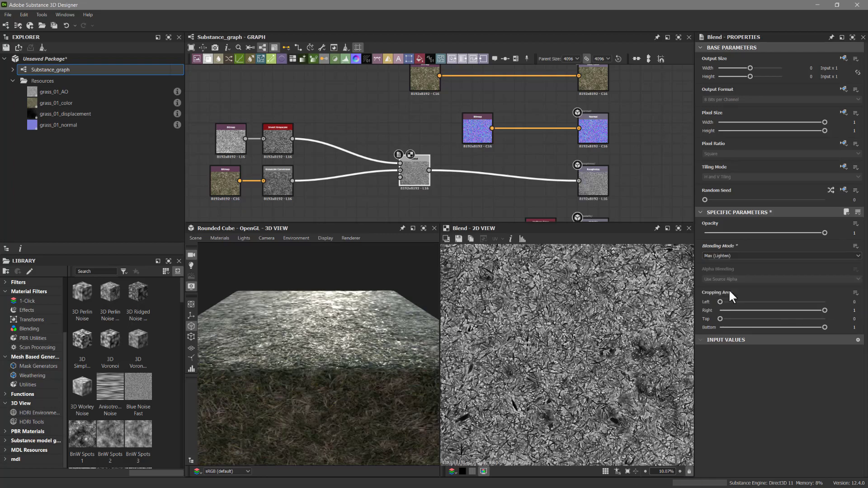
scroll(588, 319, up, 3)
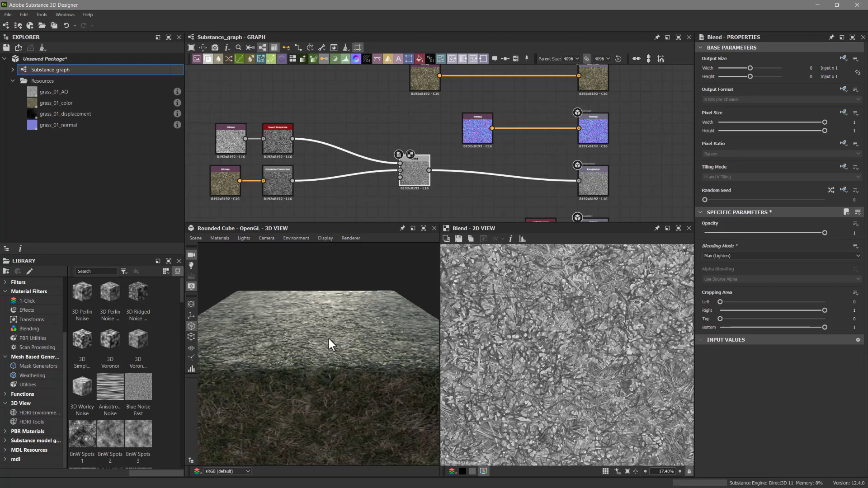
ctrl+shift+right_drag(332, 347, 305, 340)
drag(296, 346, 329, 230)
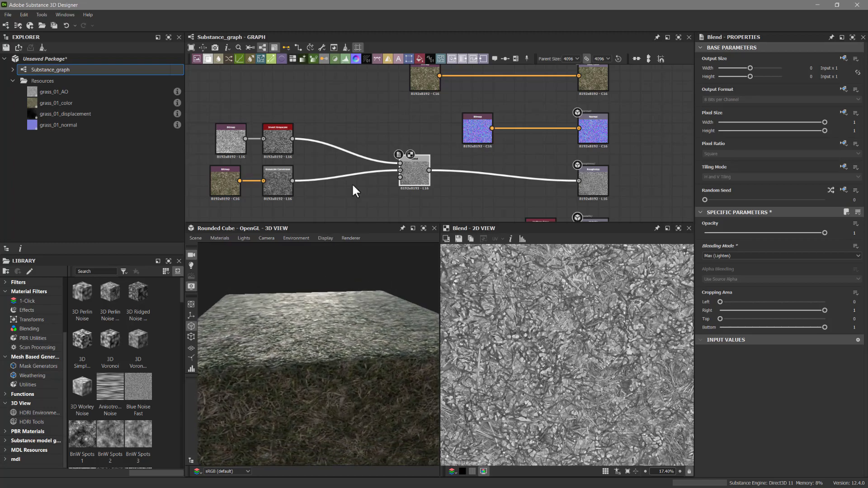
Step: Add a Highpass Grayscale node below the roughness chain and feed it from the Grayscale Conversion output
middle_drag(358, 195, 385, 177)
click(256, 131)
click(297, 126)
right_click(337, 181)
click(313, 206)
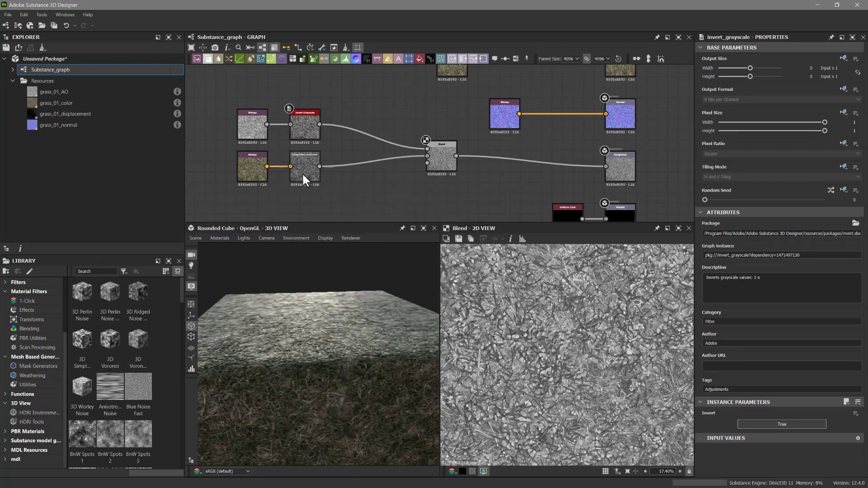
key(space)
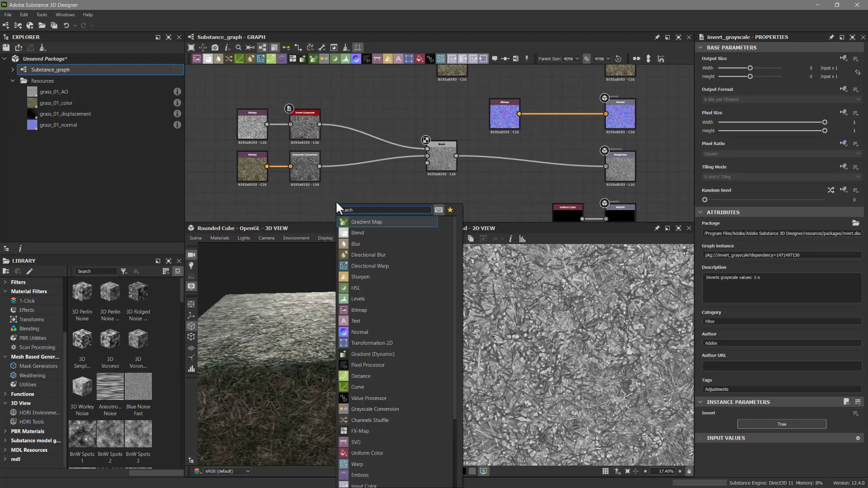
text(highp)
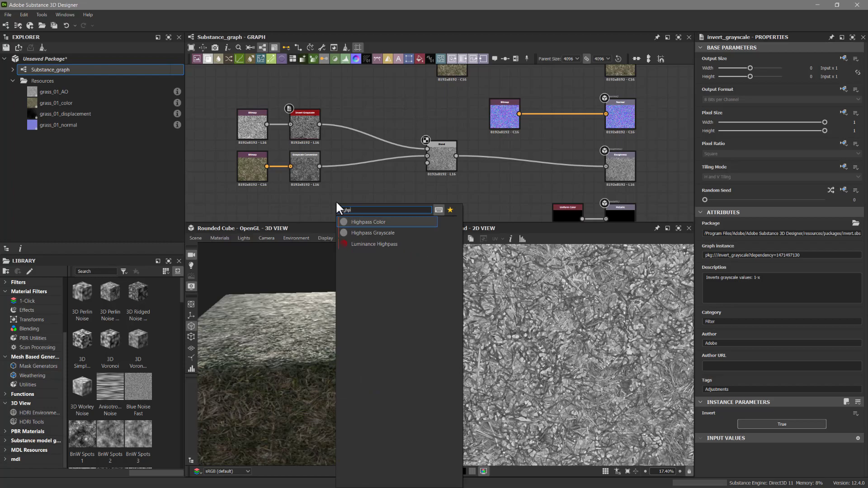
click(378, 232)
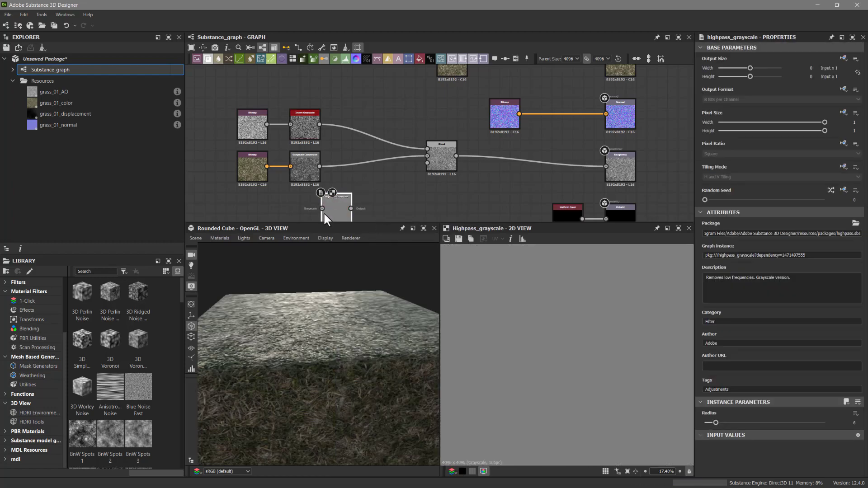
drag(319, 166, 344, 188)
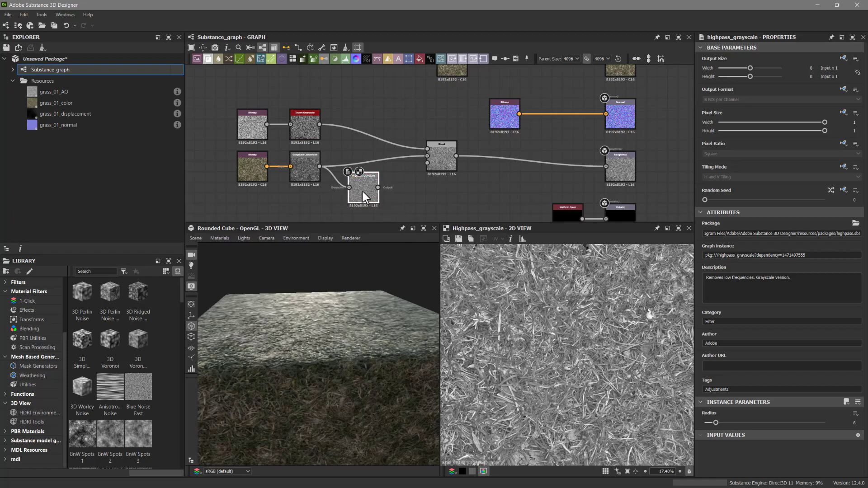
drag(367, 190, 381, 191)
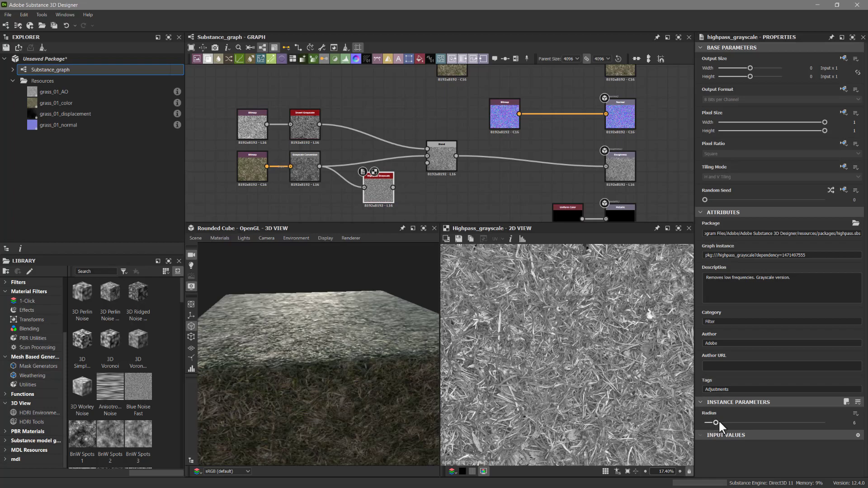
Step: Set the highpass radius to 2.7, connect it to the Blend node's background input, and align it with the Grayscale Conversion node
drag(715, 421, 709, 422)
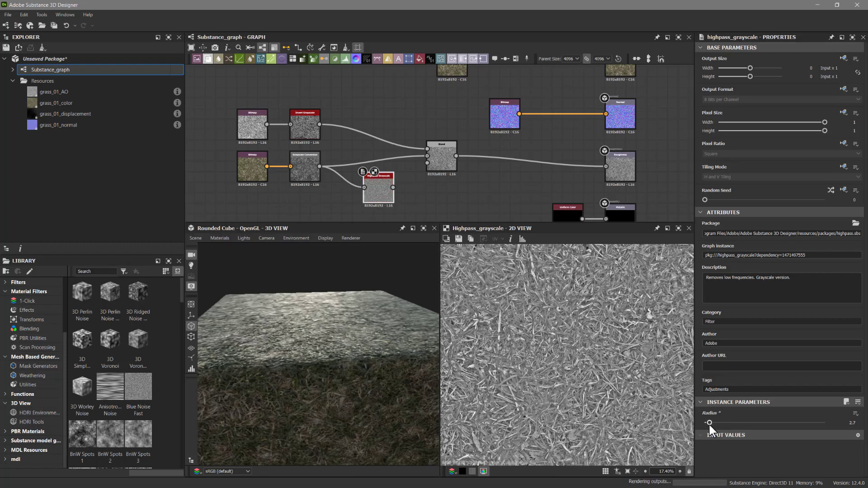
drag(393, 187, 428, 156)
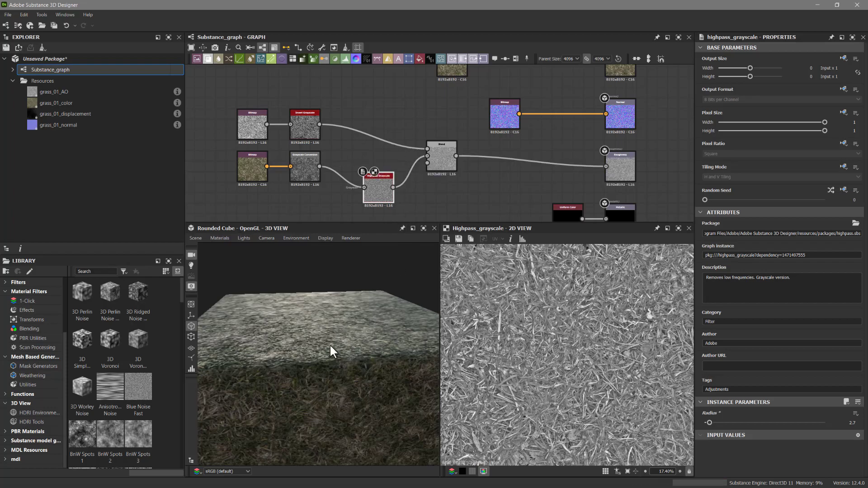
mouse_move(335, 341)
mouse_down()
mouse_move(329, 361)
mouse_move(332, 339)
mouse_move(298, 327)
mouse_move(348, 332)
mouse_move(328, 332)
mouse_move(337, 327)
mouse_up()
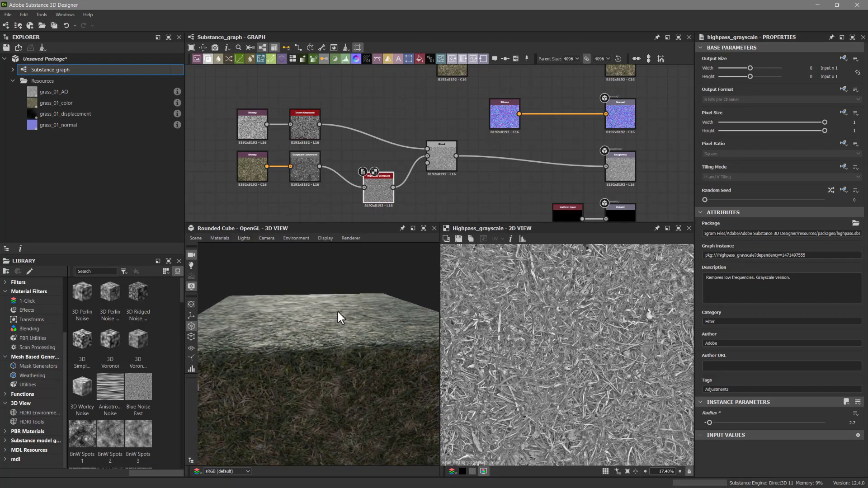
drag(379, 195, 362, 172)
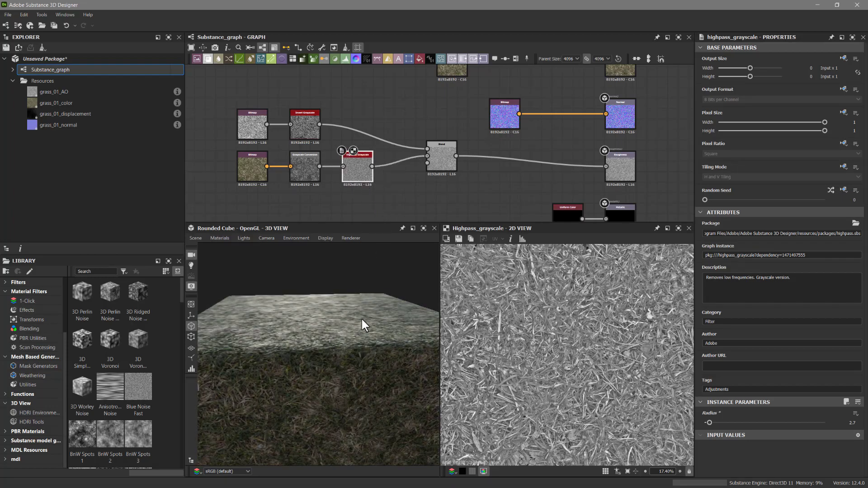
Step: Inspect the Blend node's output up close in the 2D view and check the reflections on the cube under changed lighting
drag(329, 332, 334, 300)
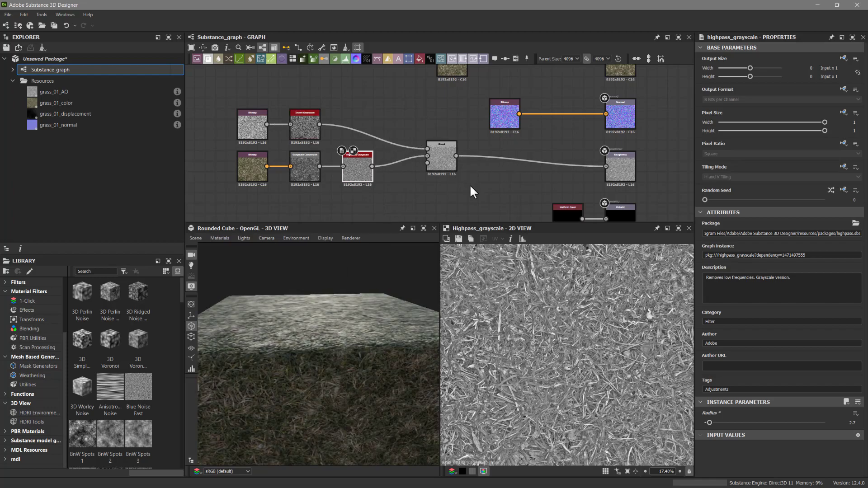
double_click(447, 161)
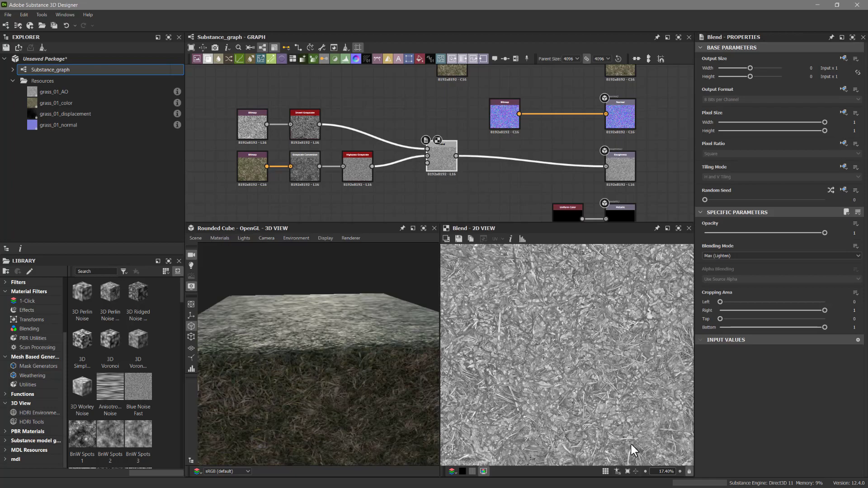
scroll(556, 376, up, 1)
scroll(591, 358, up, 2)
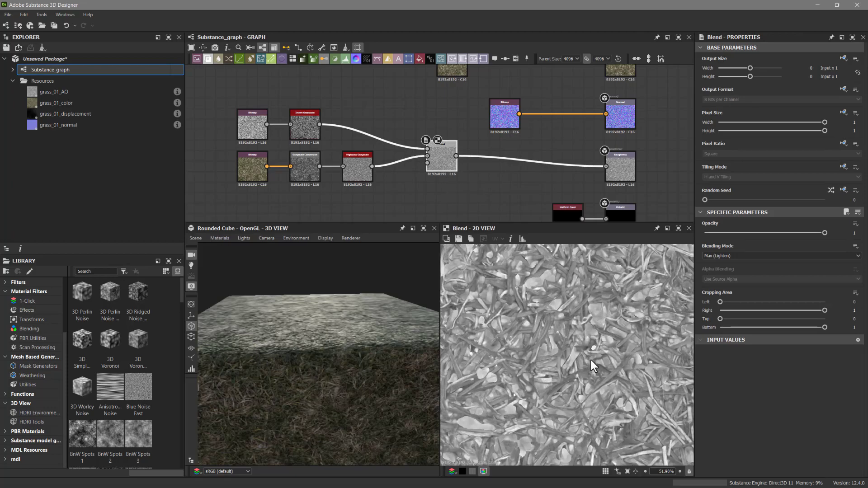
scroll(590, 358, down, 4)
scroll(593, 366, down, 2)
ctrl+shift+right_drag(349, 340, 302, 335)
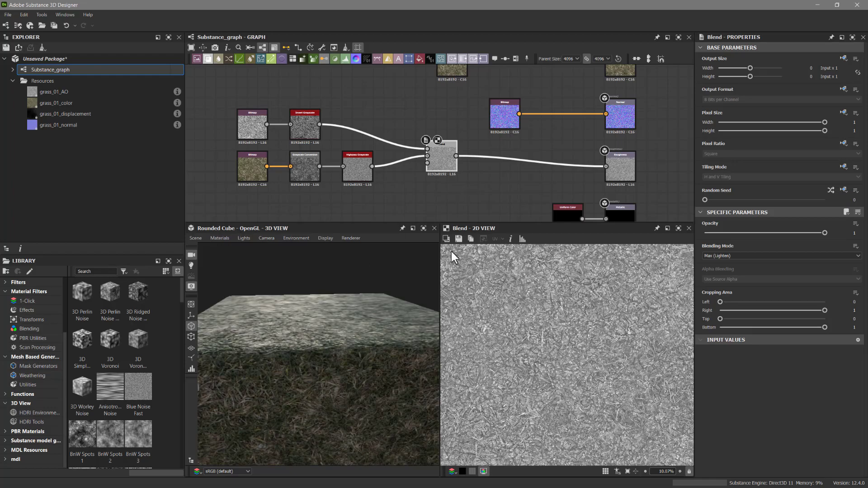
Step: Insert a Levels node between the Highpass Grayscale and Blend nodes and raise its output black level by about a third of the range
drag(436, 157, 469, 157)
drag(353, 331, 392, 304)
click(360, 177)
drag(359, 175, 352, 156)
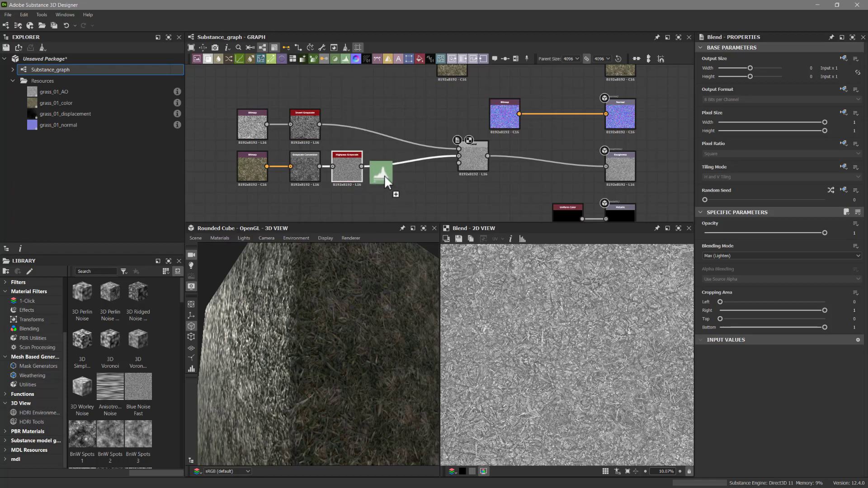
drag(389, 170, 387, 168)
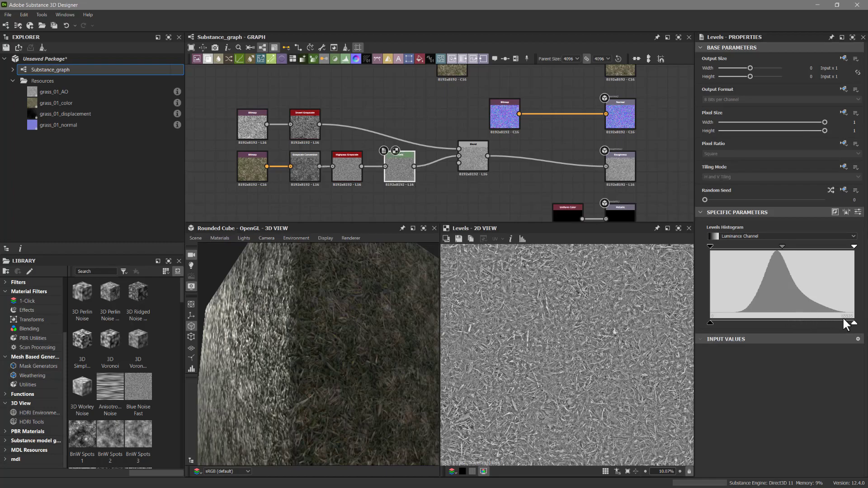
drag(719, 322, 759, 322)
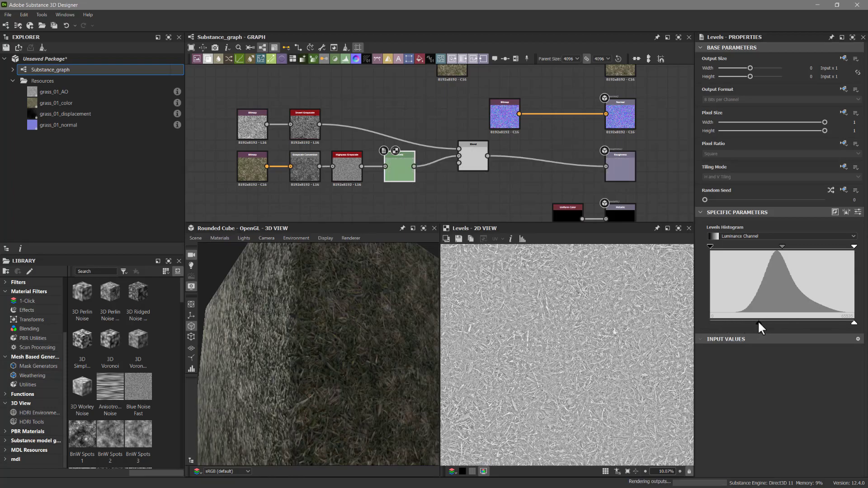
drag(322, 319, 267, 337)
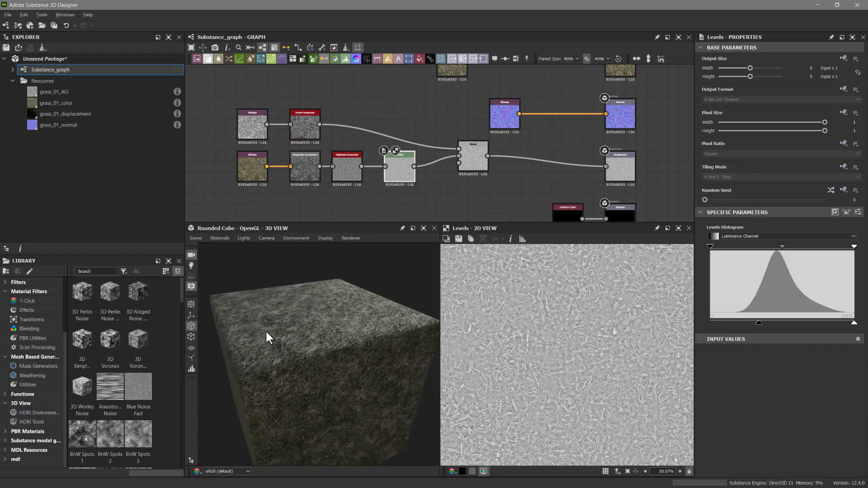
Step: In the default material's Tessellation + Displacement settings, set the height scale to 2.17 and the tessellation factor to 6
click(219, 236)
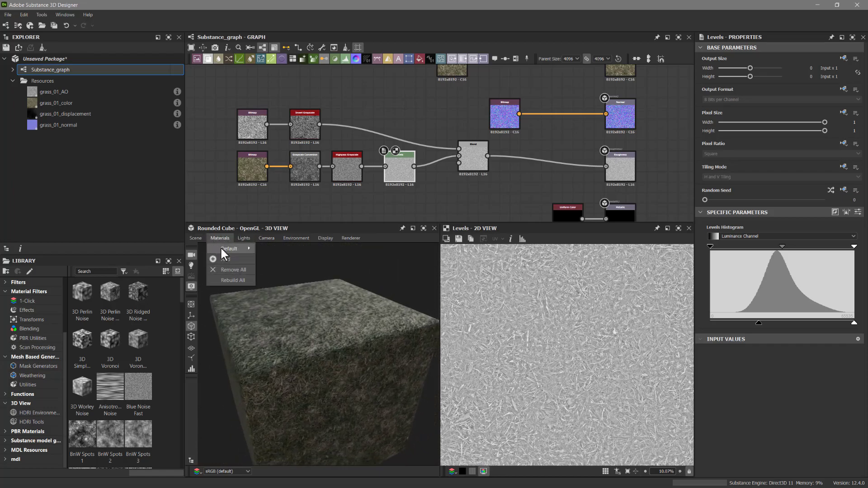
mouse_move(241, 248)
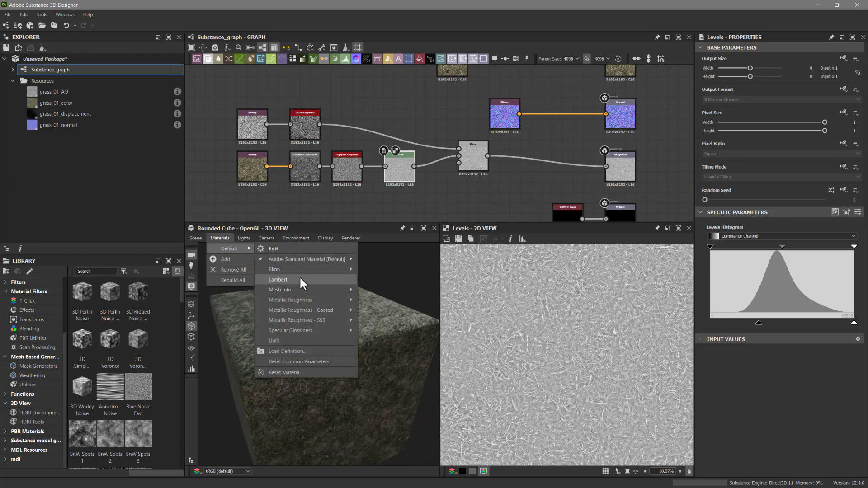
mouse_move(327, 293)
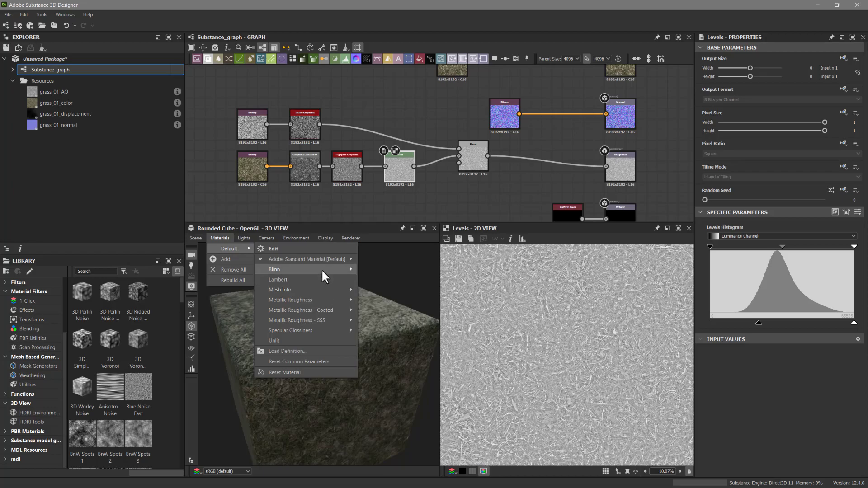
mouse_move(325, 261)
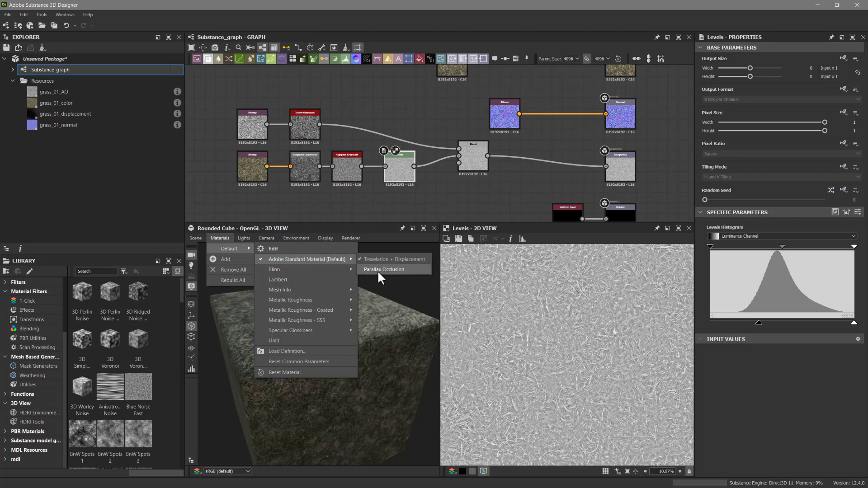
click(388, 258)
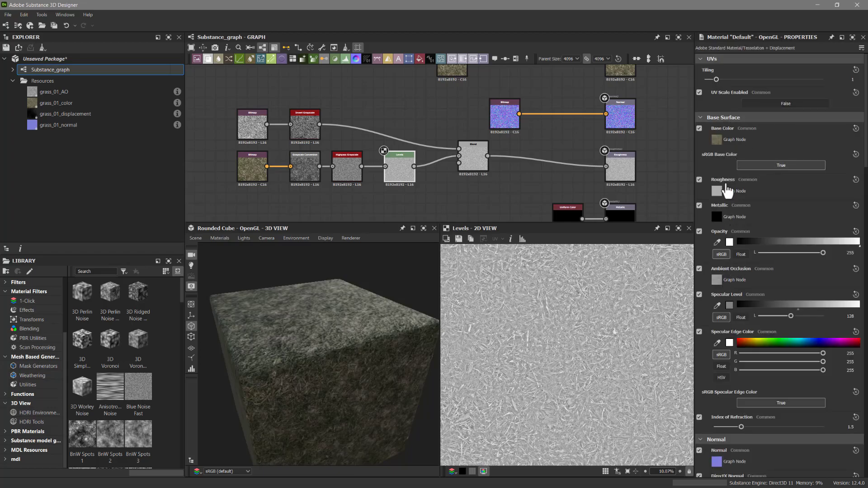
scroll(748, 446, down, 5)
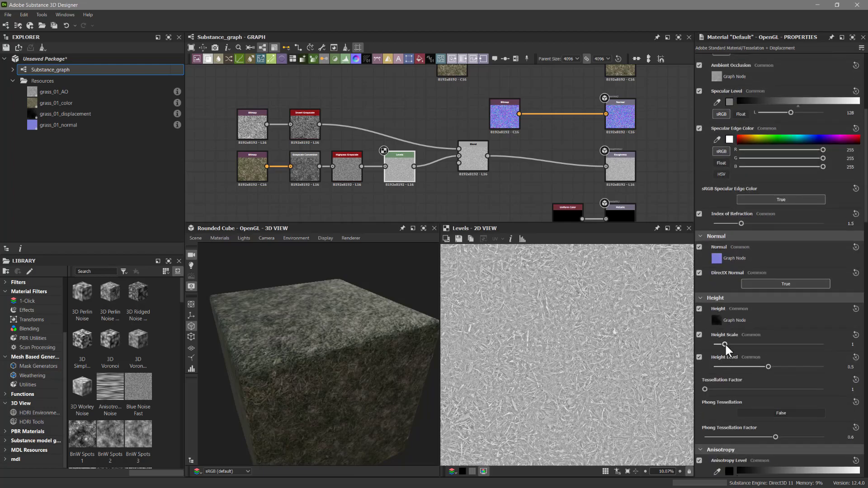
drag(725, 344, 737, 344)
scroll(766, 321, up, 5)
scroll(777, 309, down, 6)
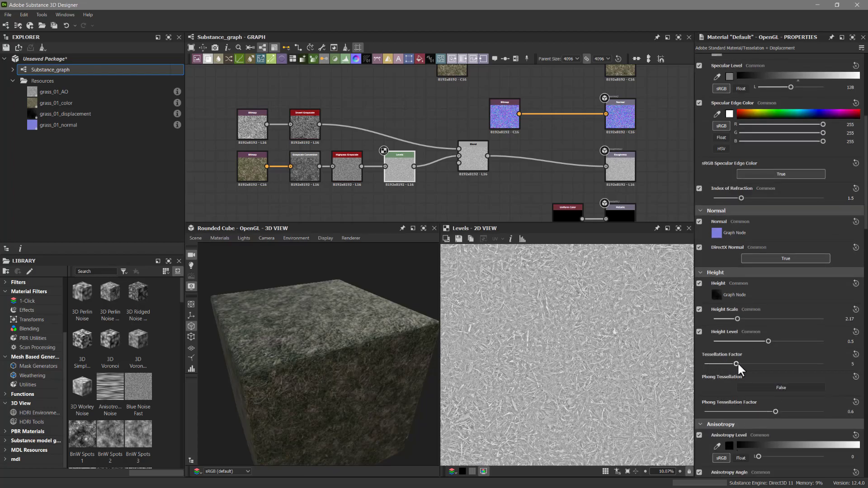
mouse_move(282, 343)
mouse_down()
mouse_move(391, 359)
mouse_move(357, 361)
mouse_move(307, 343)
mouse_move(354, 332)
mouse_move(294, 333)
mouse_up()
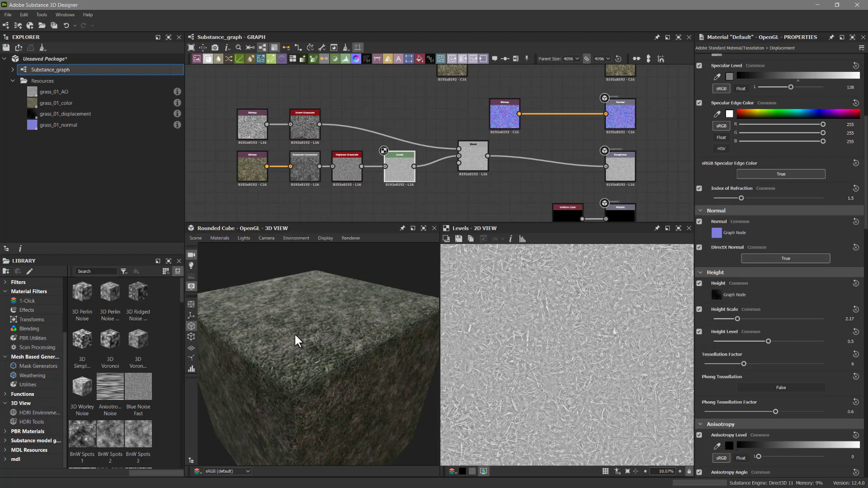
Step: Switch the 3D preview mesh to Plane (hi-res) and examine the displaced grass surface from several angles
click(194, 238)
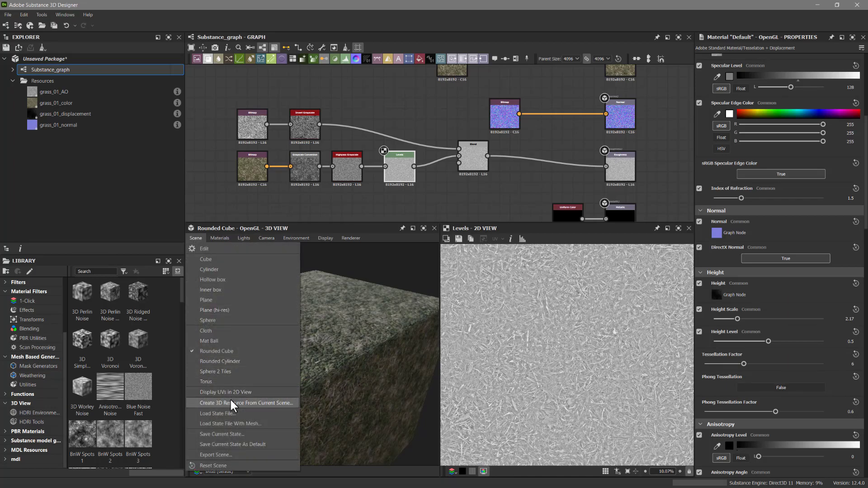
click(222, 309)
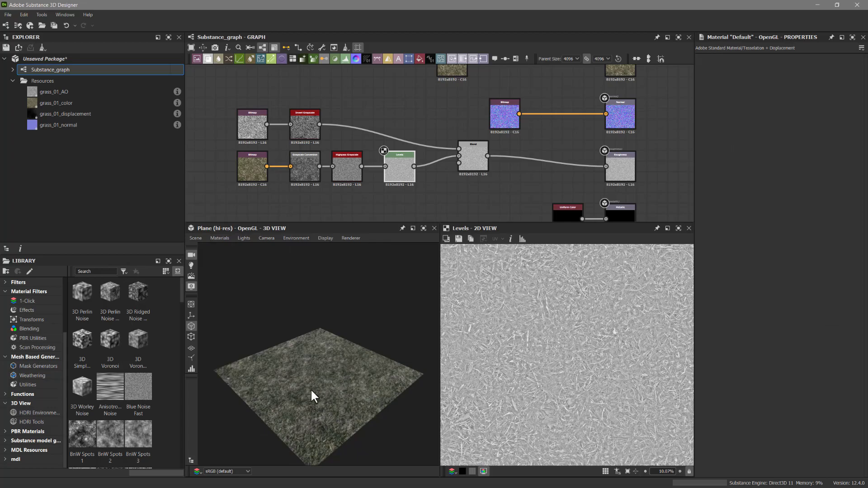
drag(321, 342, 320, 372)
middle_drag(319, 372, 322, 355)
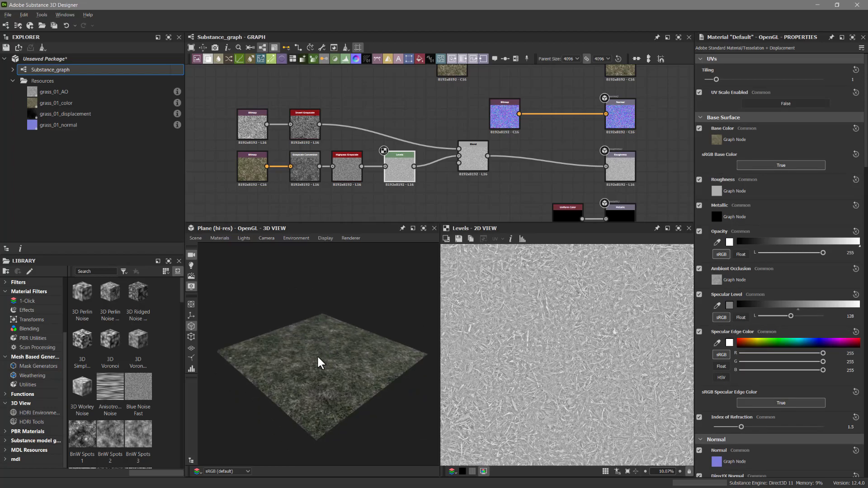
scroll(355, 378, up, 3)
mouse_move(355, 372)
mouse_down()
mouse_move(347, 379)
mouse_move(340, 360)
mouse_move(363, 370)
mouse_move(306, 384)
mouse_move(378, 396)
mouse_move(338, 411)
mouse_move(341, 368)
mouse_move(355, 375)
mouse_move(299, 369)
mouse_move(349, 376)
mouse_up()
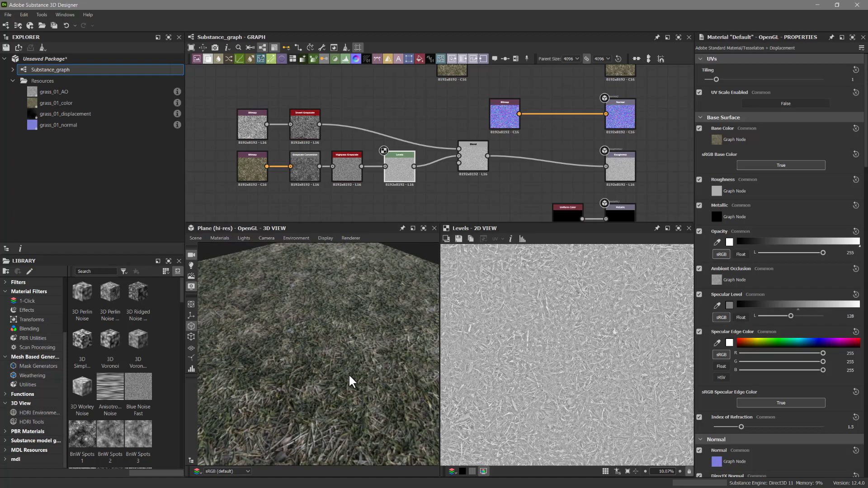
scroll(347, 371, down, 5)
drag(339, 346, 315, 377)
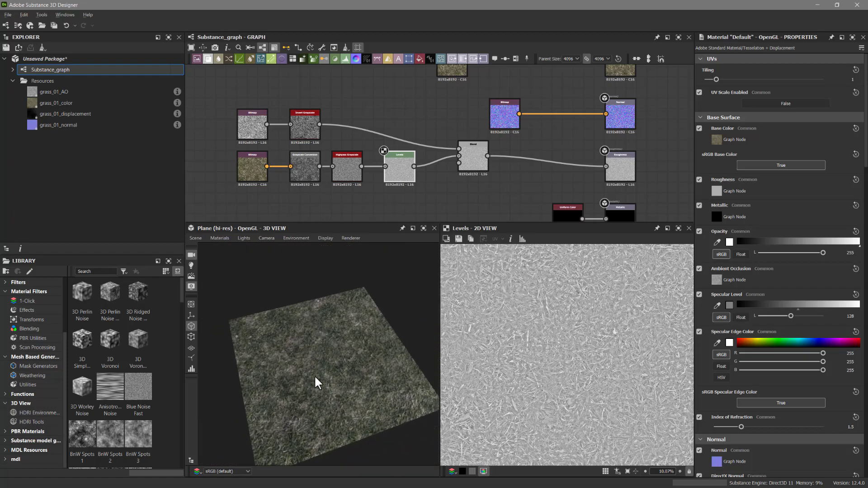
Step: Align the color, normal, AO and displacement Bitmap nodes in one vertical column with the Blend node
scroll(415, 128, down, 3)
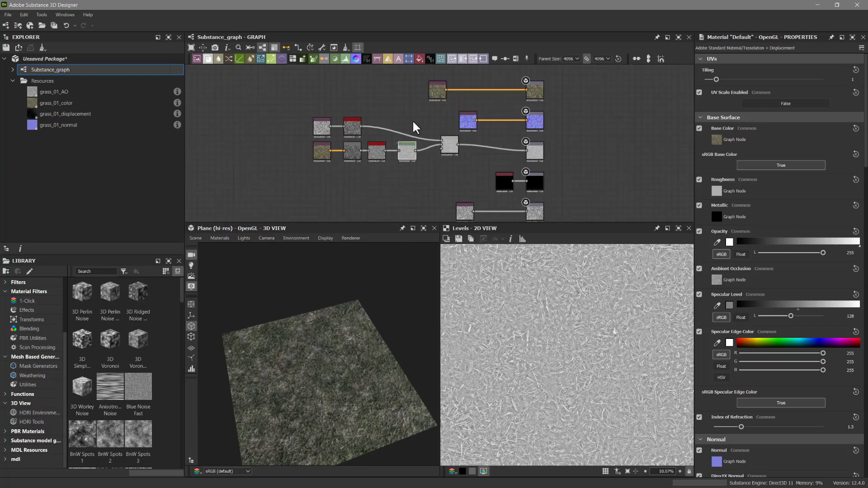
scroll(452, 124, up, 2)
drag(468, 138, 443, 141)
drag(428, 99, 445, 102)
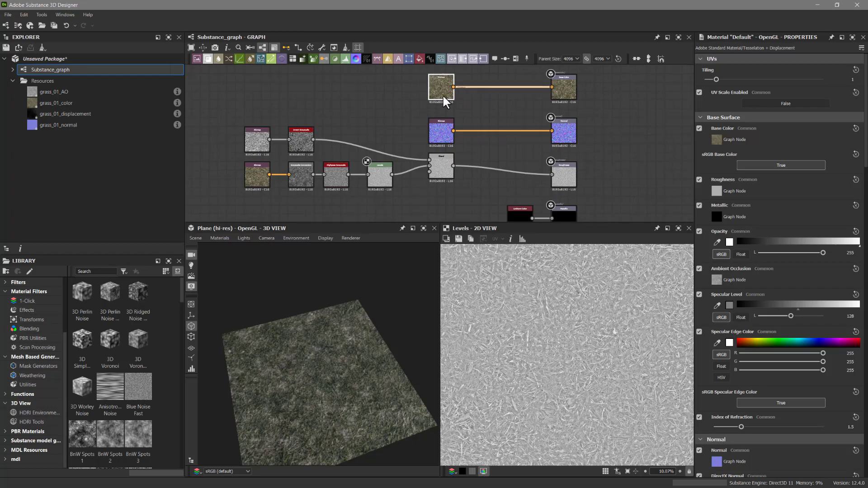
middle_drag(425, 188, 415, 116)
scroll(419, 154, down, 2)
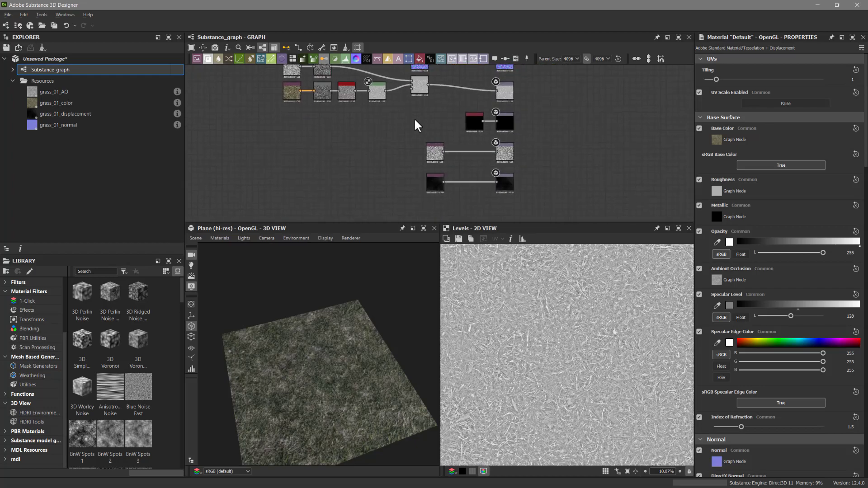
drag(435, 152, 420, 152)
drag(434, 186, 418, 186)
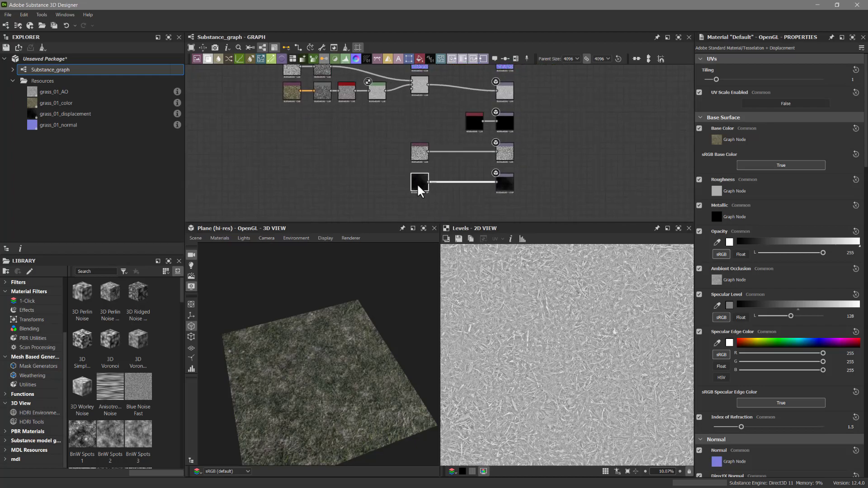
middle_drag(428, 106, 416, 165)
scroll(432, 138, up, 2)
middle_drag(429, 100, 426, 188)
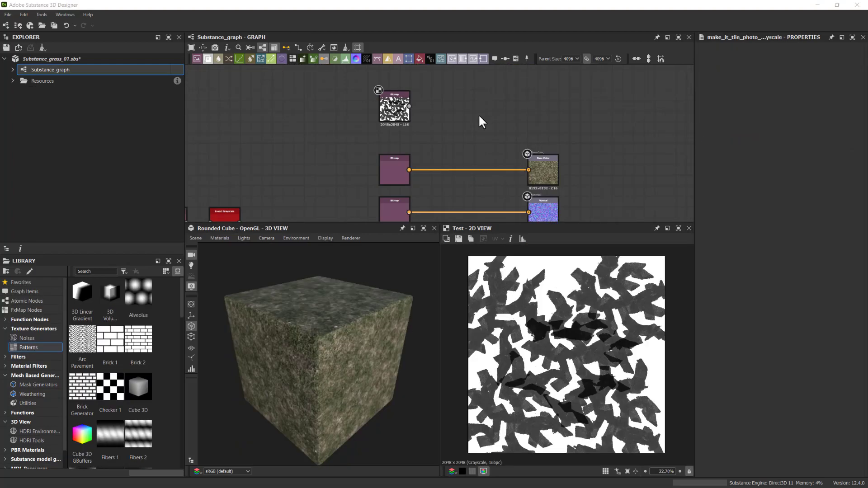
Step: Add a Make It Tile Photo Color node beside the black-and-white test Bitmap node
mouse_move(452, 137)
middle_down()
mouse_move(434, 137)
mouse_move(405, 100)
mouse_move(415, 134)
mouse_move(444, 122)
mouse_move(440, 129)
middle_up()
scroll(398, 118, up, 5)
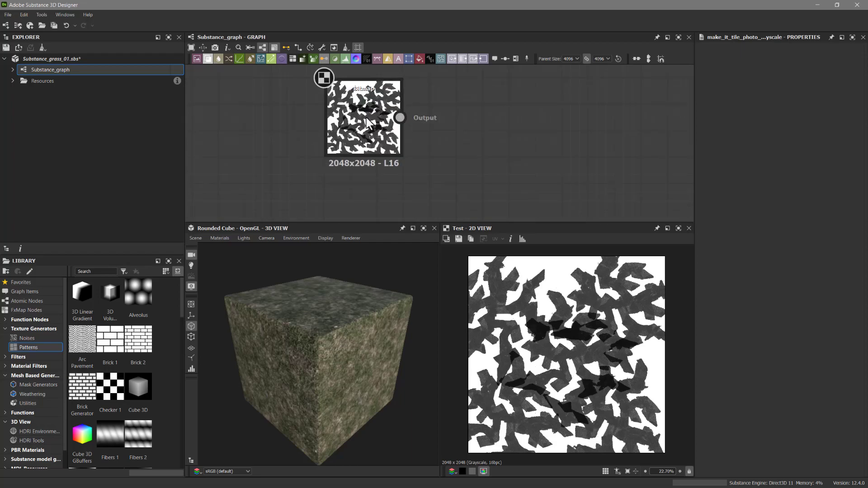
middle_drag(425, 149, 387, 162)
middle_drag(435, 143, 421, 143)
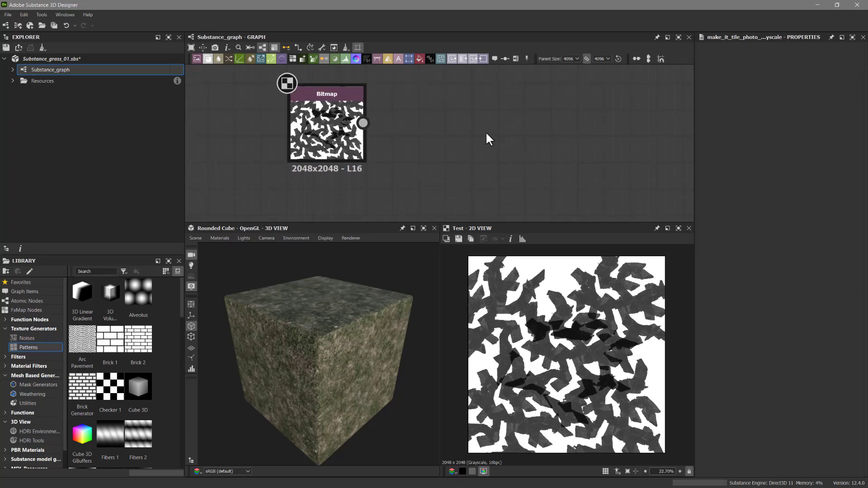
key(space)
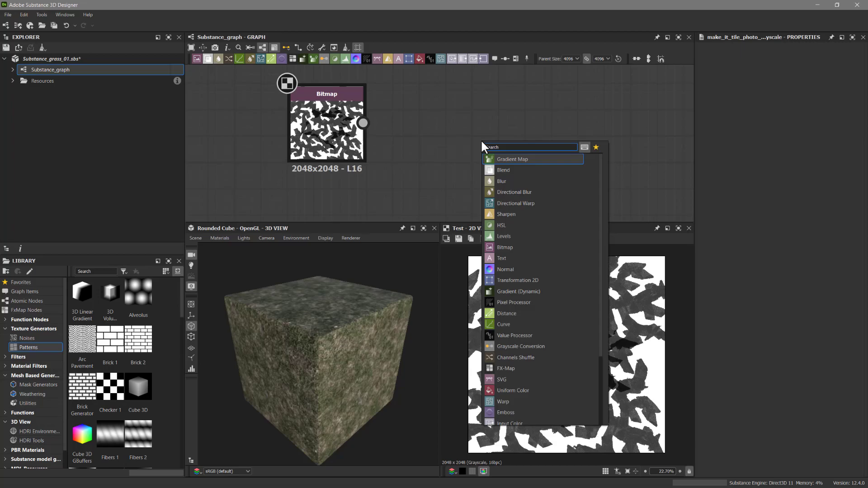
text(maketil)
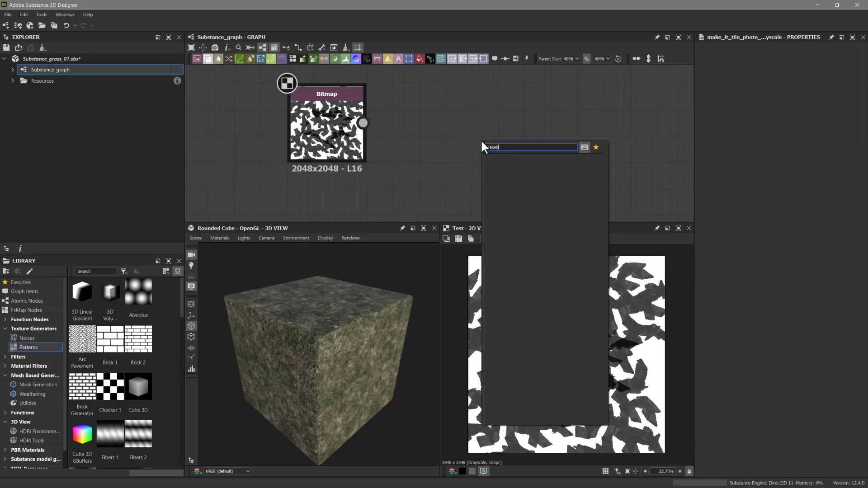
key(BackSpace)
key(BackSpace)
key(BackSpace)
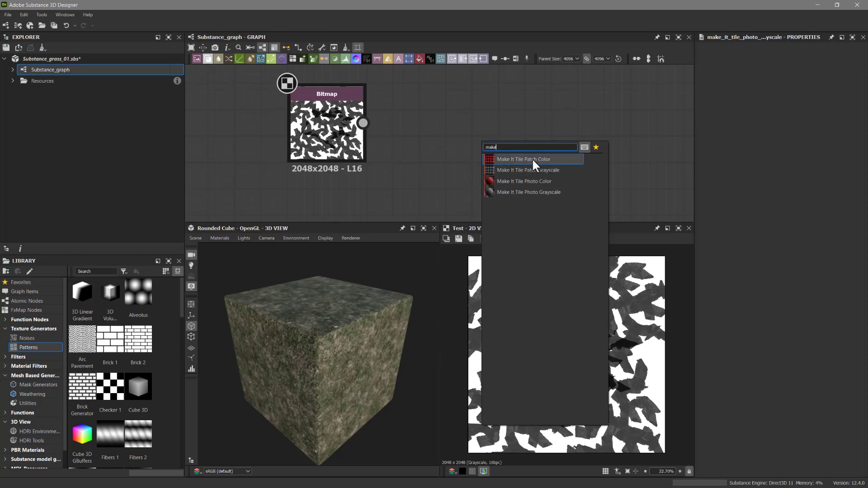
click(525, 181)
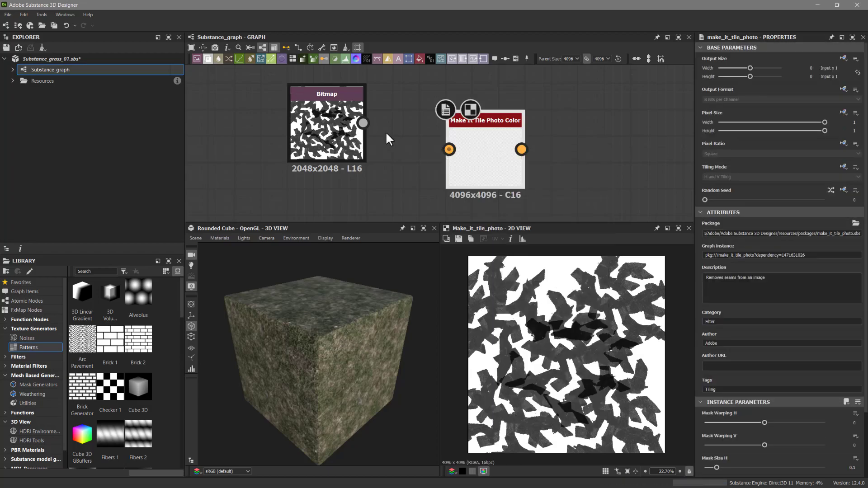
Step: Connect the test Bitmap to the Make It Tile Photo Color node's source input and compare the original with the tiled result
drag(364, 123, 445, 143)
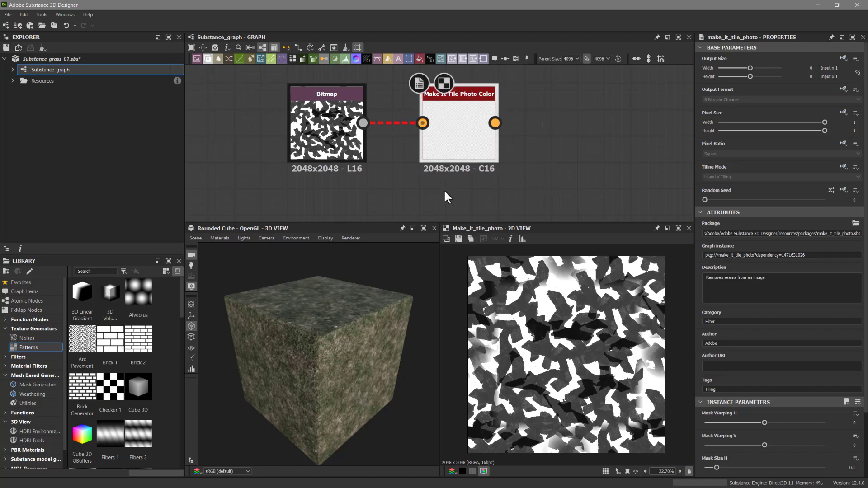
click(311, 128)
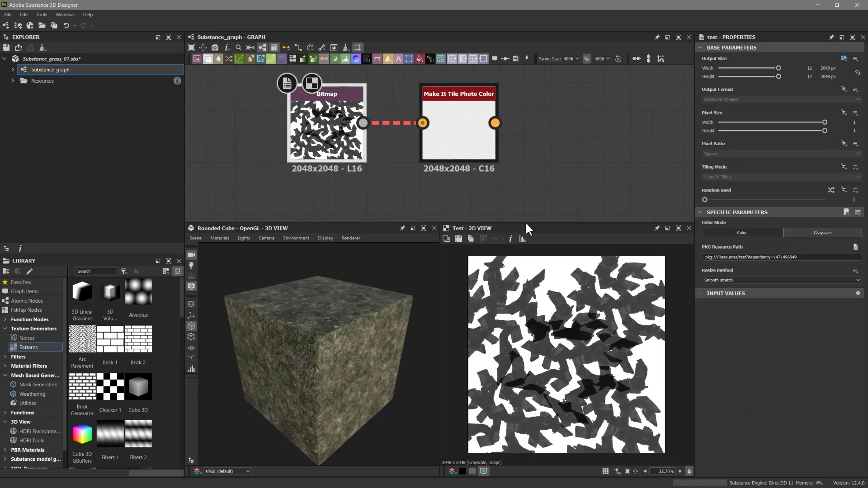
click(452, 133)
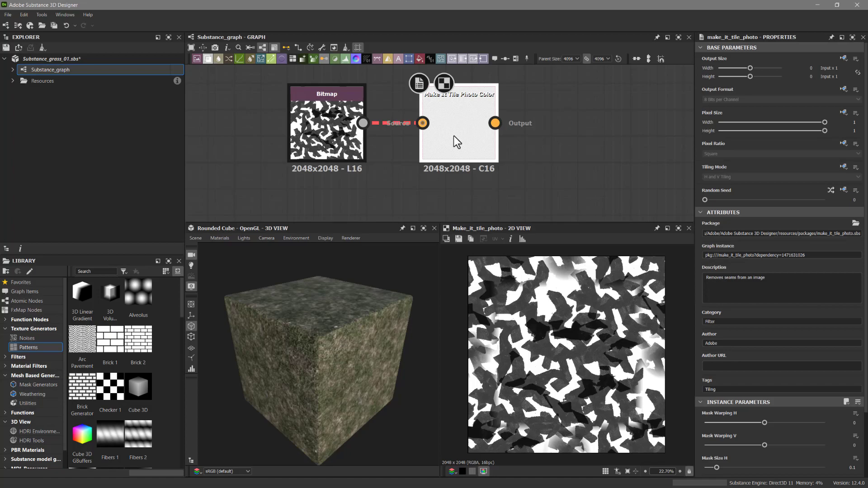
Step: Turn on tiled display for the Make It Tile Photo Color result in the 2D view and examine how the pattern repeats
scroll(551, 330, down, 2)
click(605, 472)
scroll(589, 405, down, 2)
scroll(591, 400, up, 3)
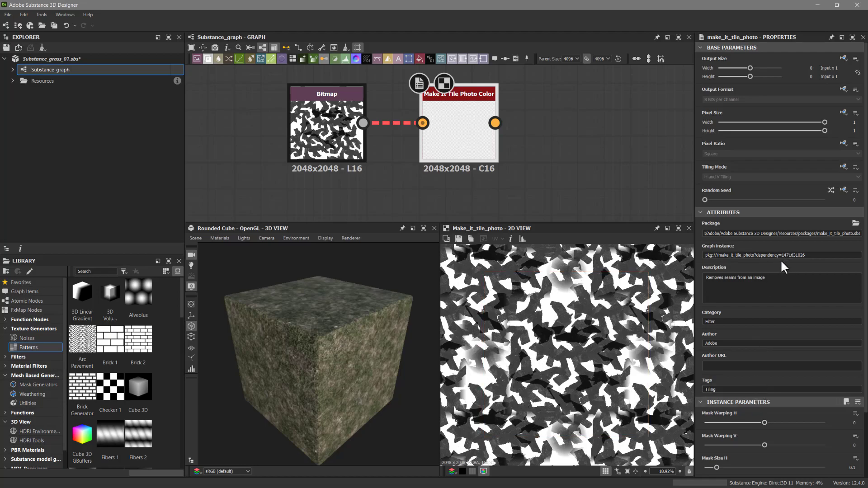
Step: Set the tile node's Mask Size to 0.23 H and 0.25 V, Mask Precision to 0.37 H and 0 V, and Mask Warping V to 21.83
scroll(762, 380, down, 3)
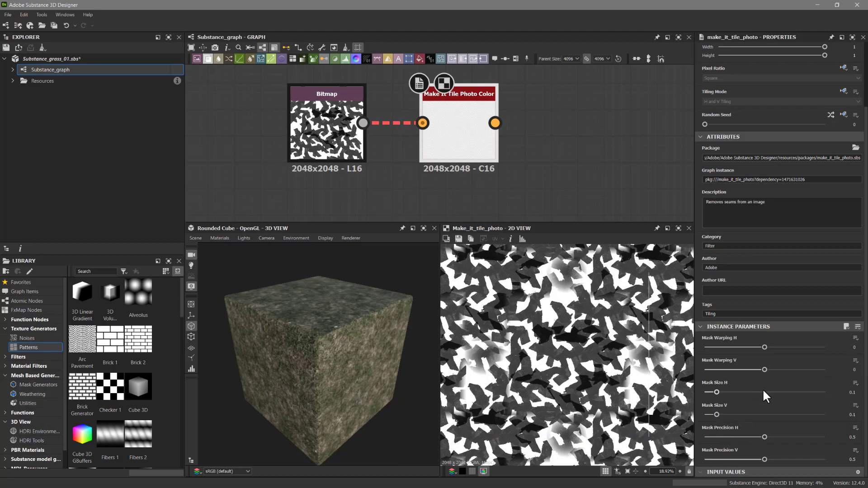
drag(717, 391, 686, 462)
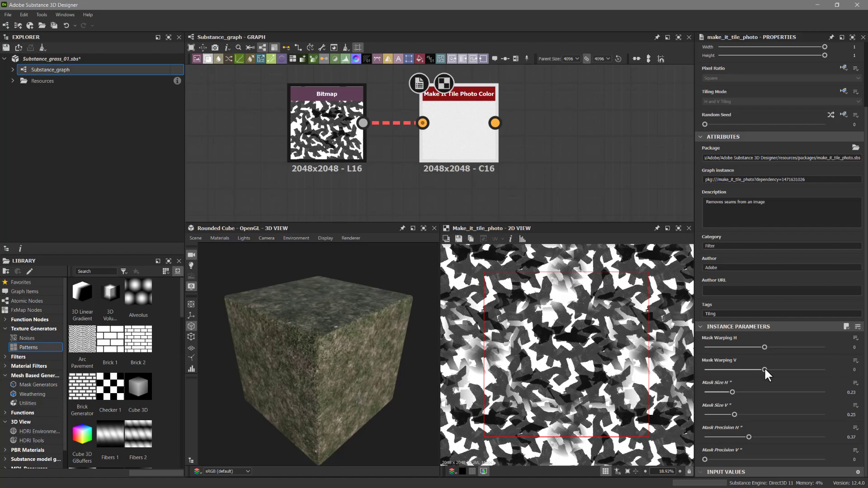
drag(764, 370, 766, 370)
drag(765, 370, 778, 369)
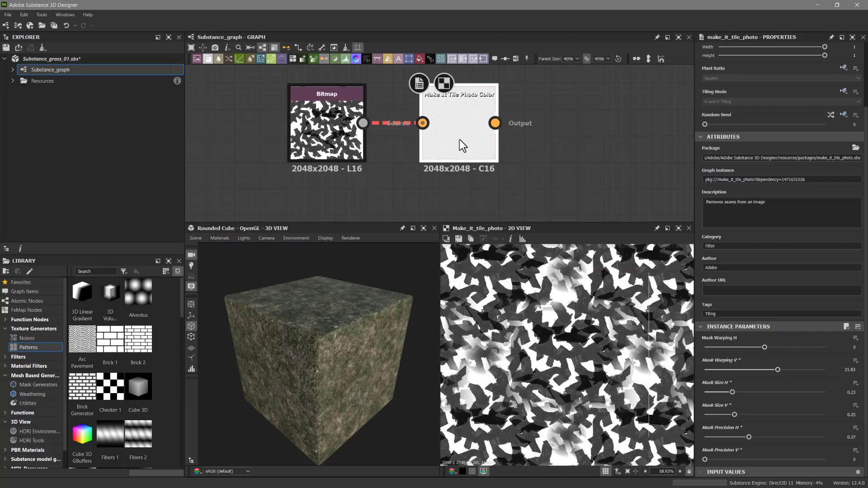
Step: Switch the test Bitmap to Color mode and set the tile node's Mask Warping H to 34.51 and Mask Warping V to 18.31
click(326, 148)
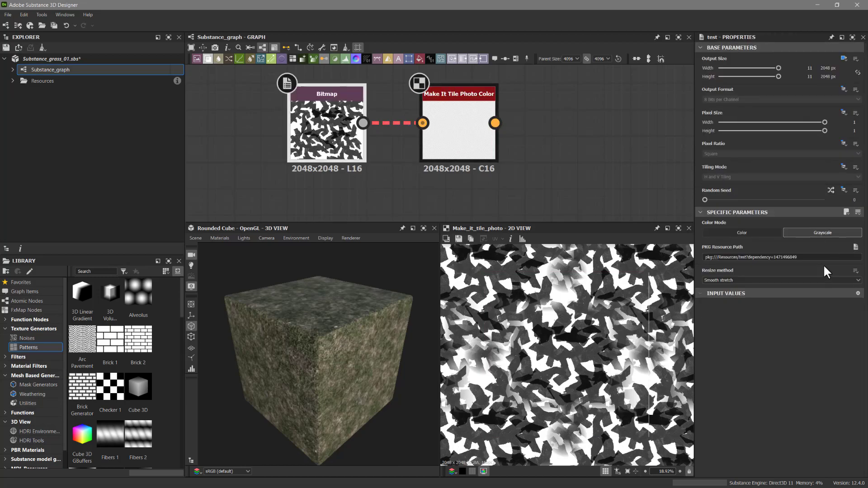
click(747, 232)
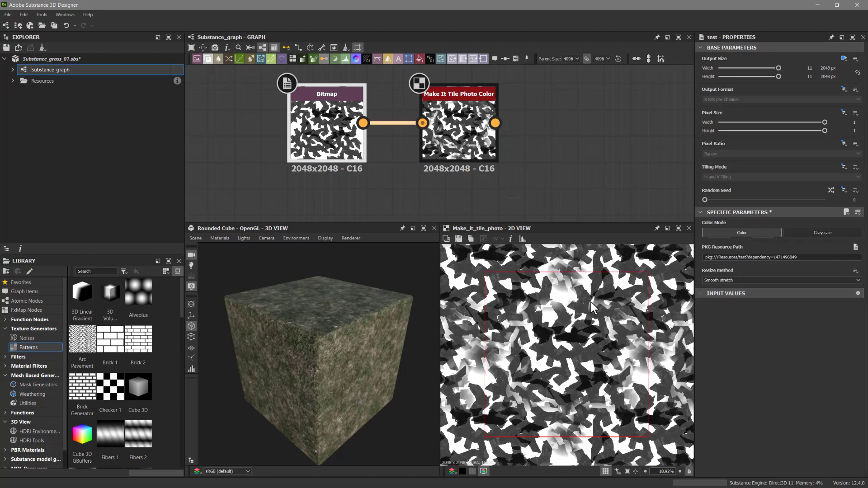
click(439, 127)
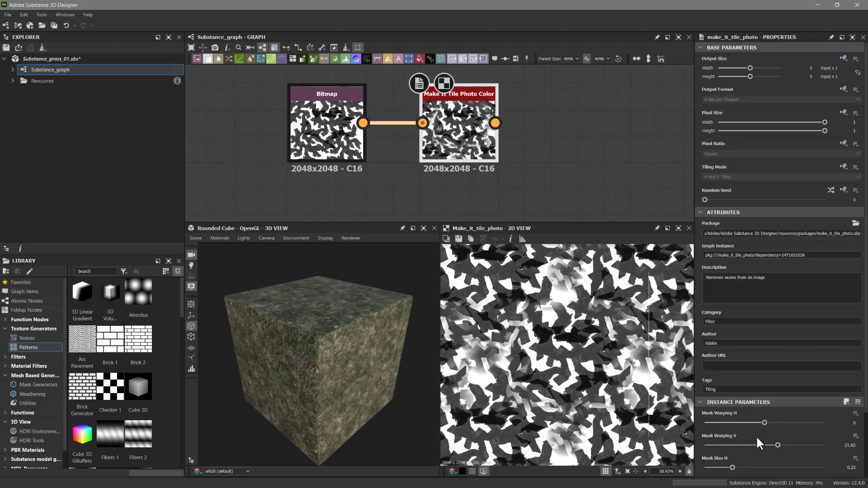
drag(764, 421, 776, 445)
scroll(630, 372, up, 5)
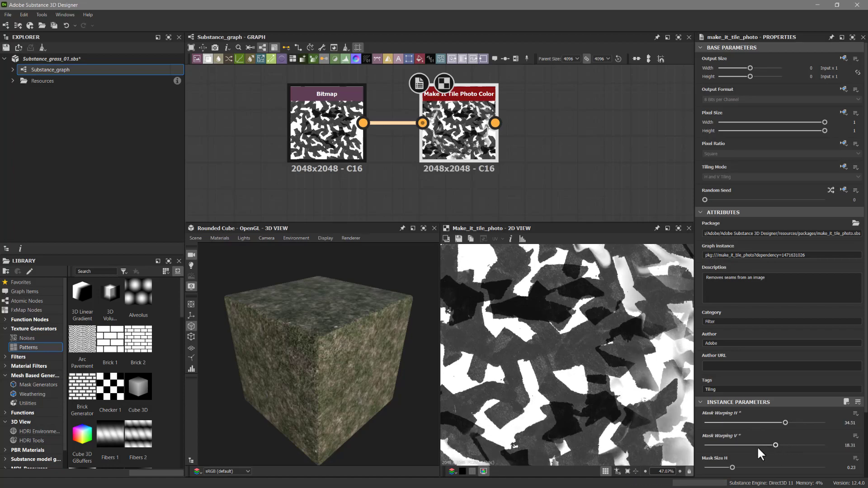
scroll(630, 391, down, 3)
scroll(632, 393, down, 2)
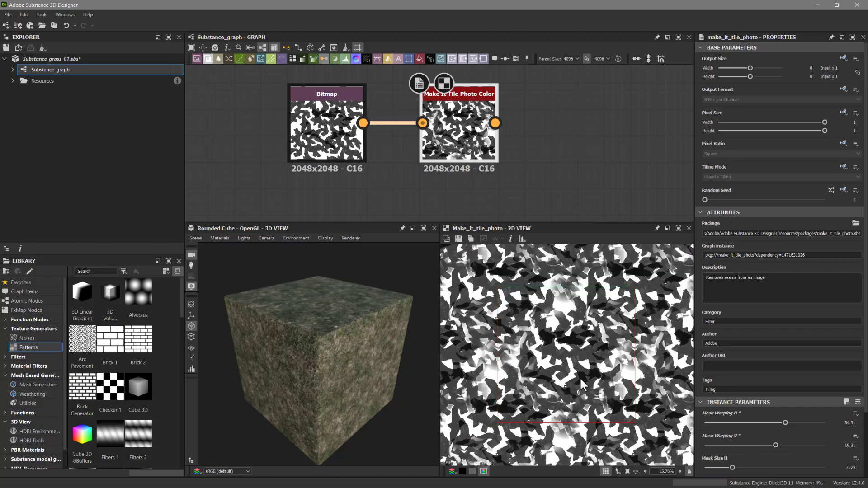
Step: Display the grass color Bitmap in the 2D view and examine its tiling seams at different zoom levels
middle_drag(511, 187, 516, 74)
scroll(499, 120, down, 3)
middle_drag(500, 114, 431, 155)
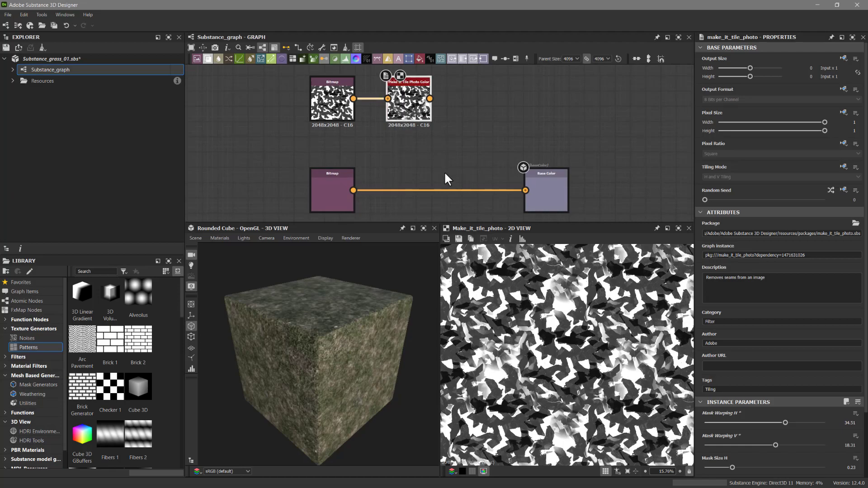
middle_drag(444, 171, 449, 170)
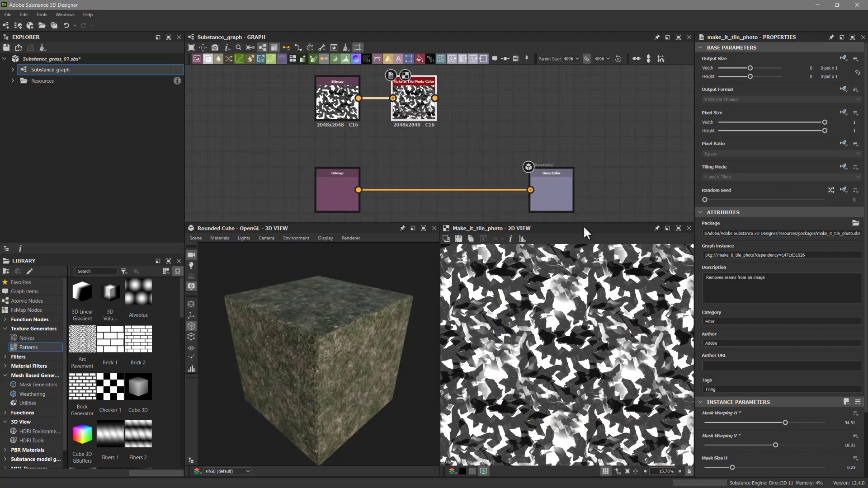
middle_drag(430, 164, 428, 119)
scroll(454, 134, down, 1)
scroll(455, 137, down, 1)
scroll(459, 140, up, 2)
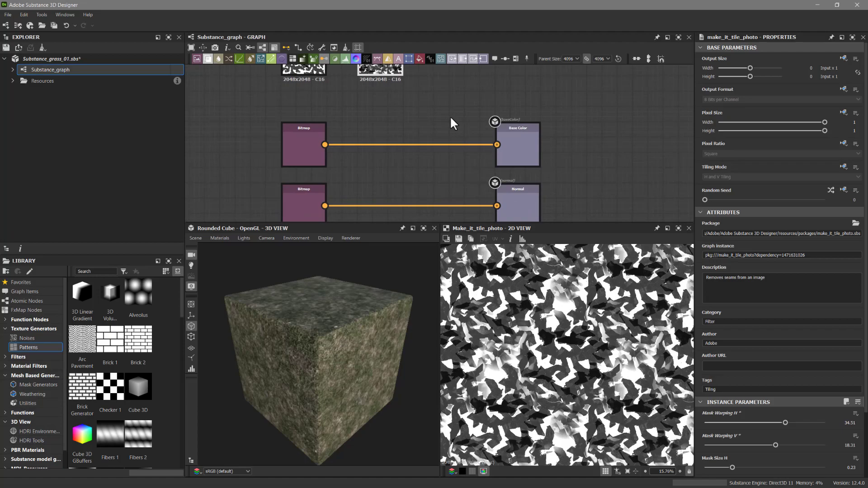
middle_drag(445, 119, 440, 124)
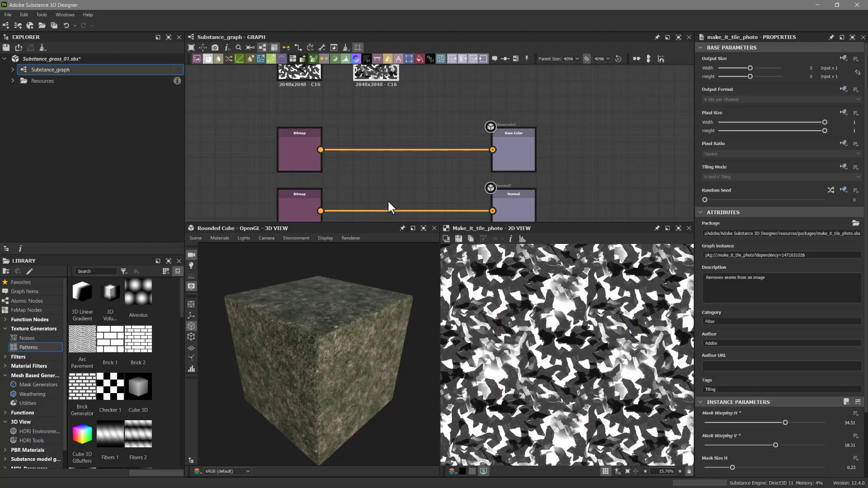
middle_drag(376, 186, 363, 188)
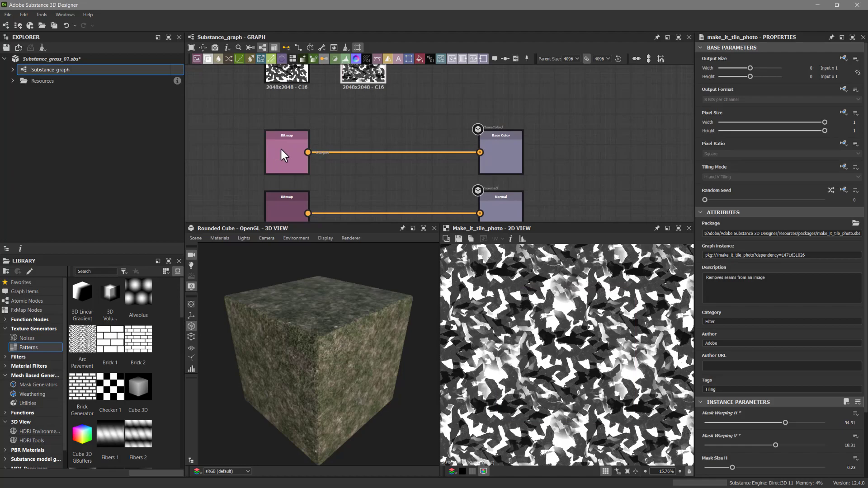
click(287, 151)
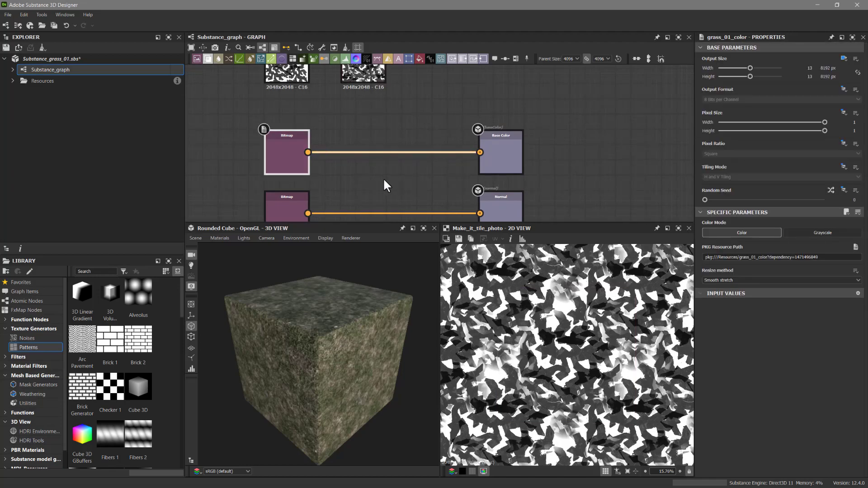
double_click(278, 150)
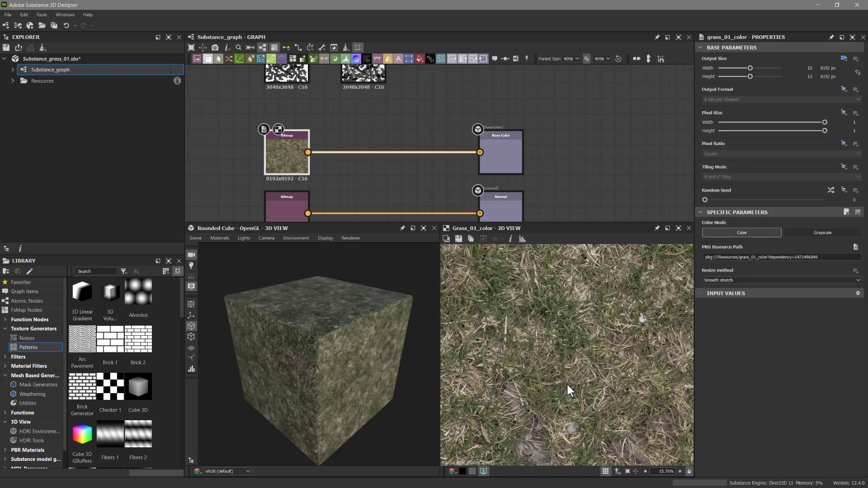
scroll(566, 382, down, 5)
scroll(567, 378, down, 3)
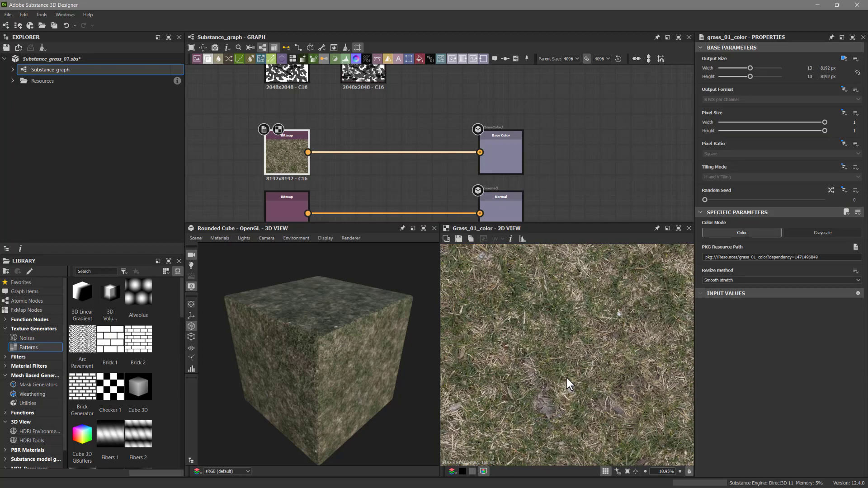
scroll(566, 378, down, 1)
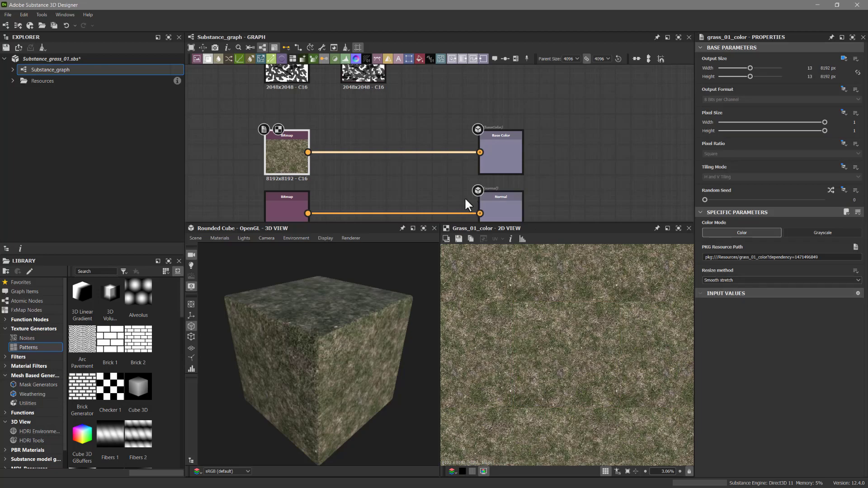
Step: Insert a Make It Tile Photo Color node between the grass color Bitmap and the Base Color output, aligned in the same row
click(401, 173)
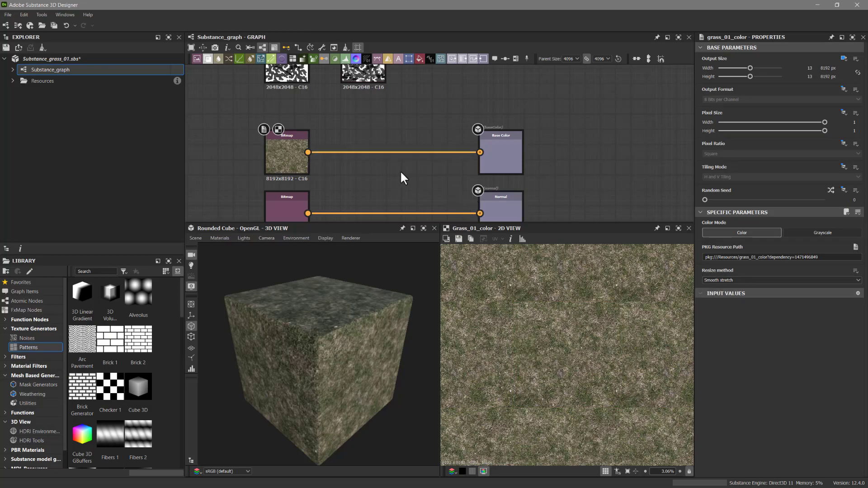
key(space)
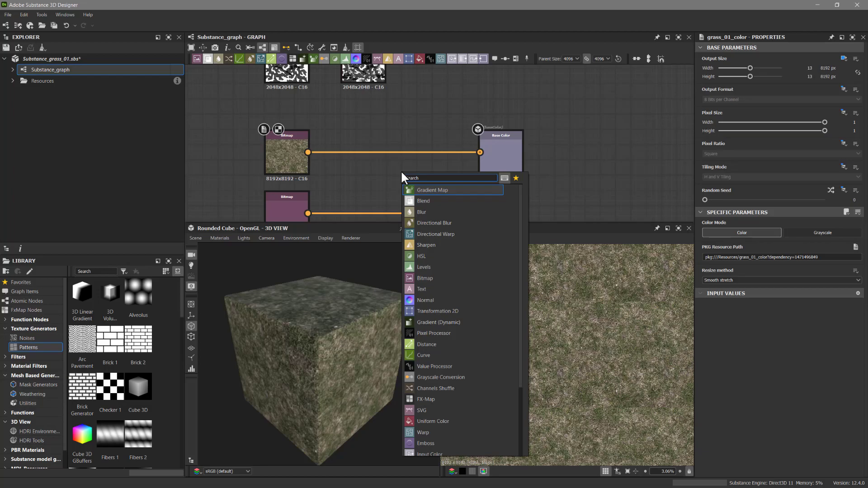
text(make)
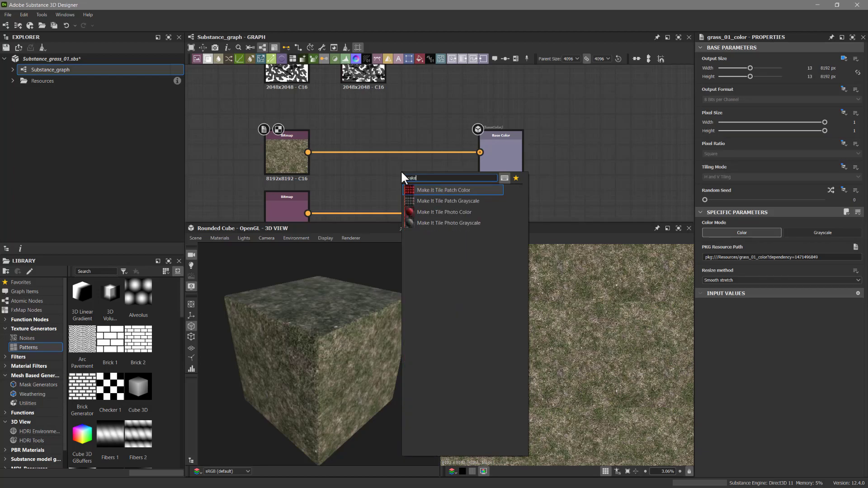
click(481, 211)
drag(308, 152, 480, 152)
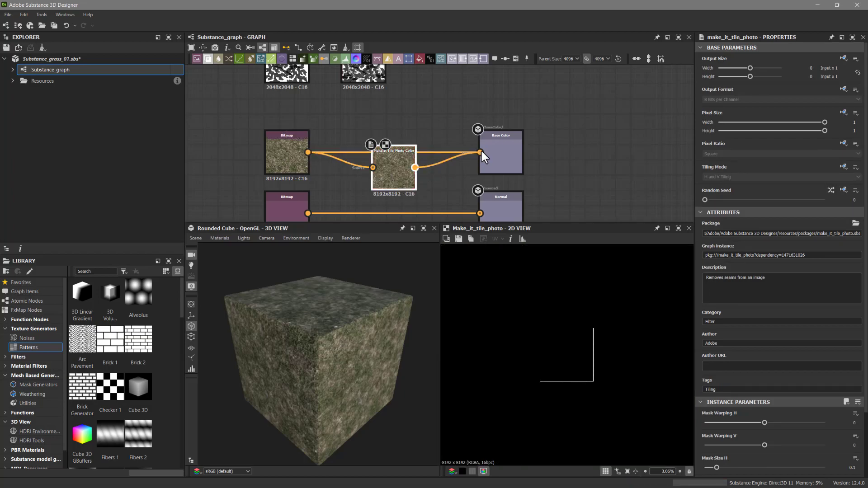
drag(393, 180, 395, 157)
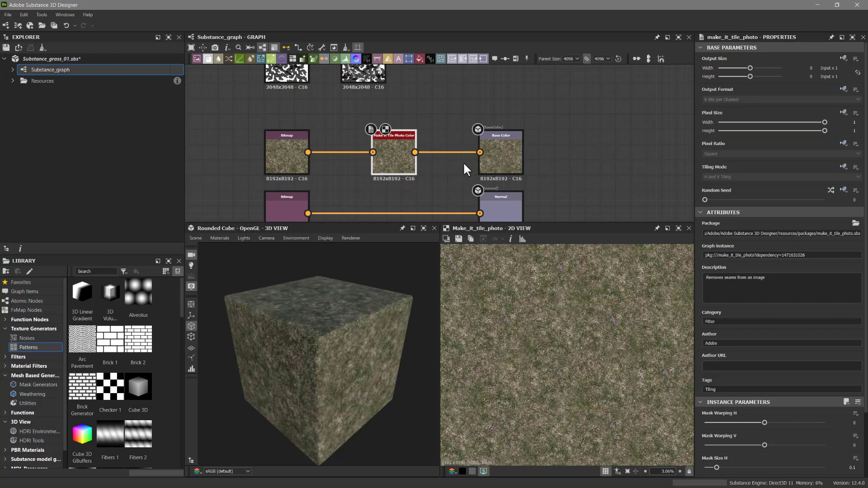
Step: Examine the tiled grass color in the 2D view for visible seams and blurred blending along the tile borders
scroll(651, 377, up, 3)
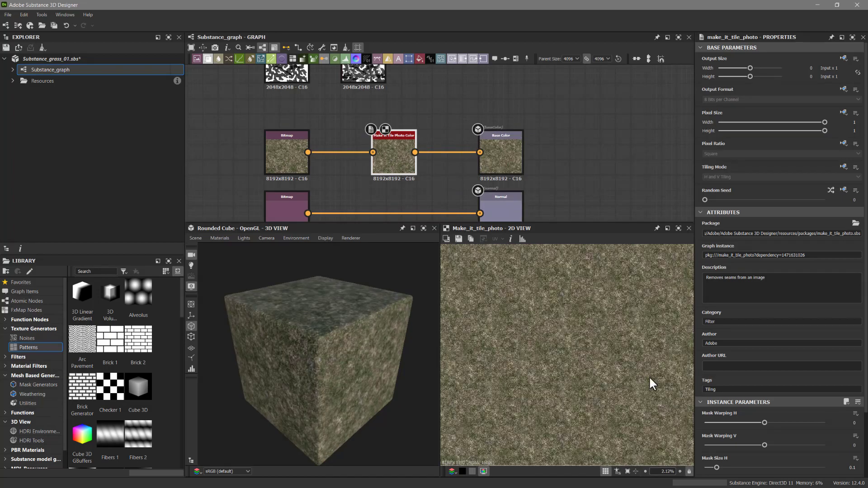
scroll(652, 368, up, 1)
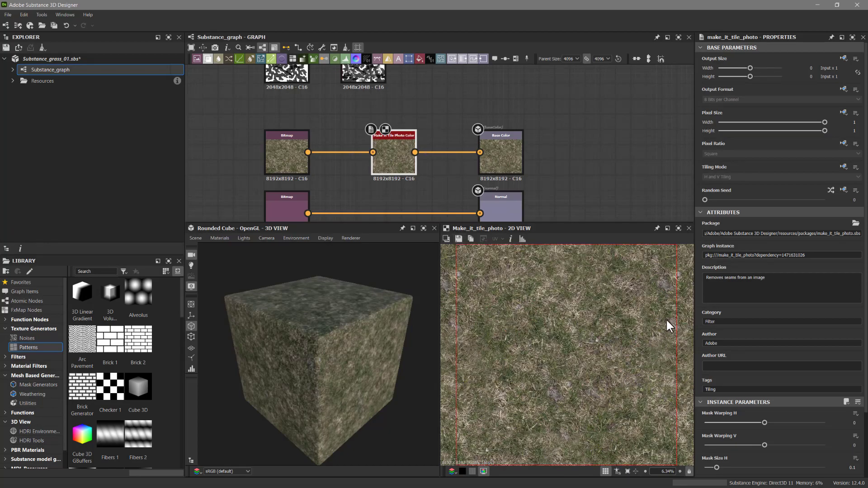
scroll(669, 302, up, 6)
scroll(656, 299, down, 5)
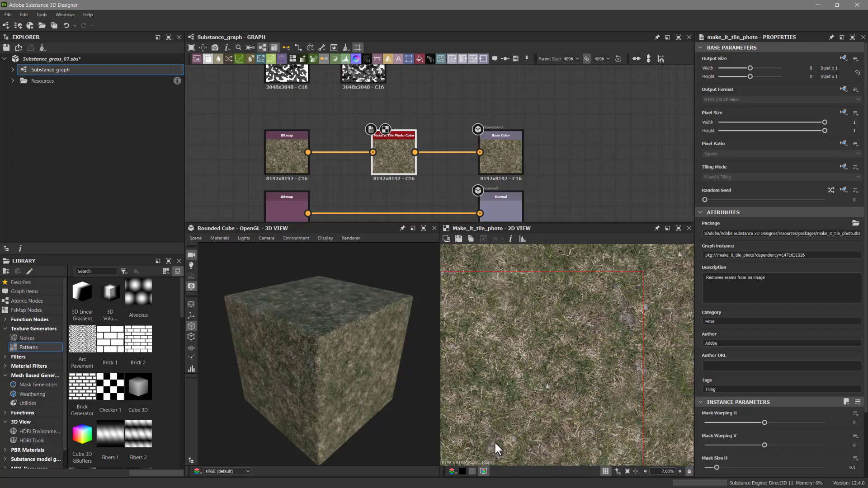
middle_drag(649, 337, 569, 336)
scroll(575, 333, up, 7)
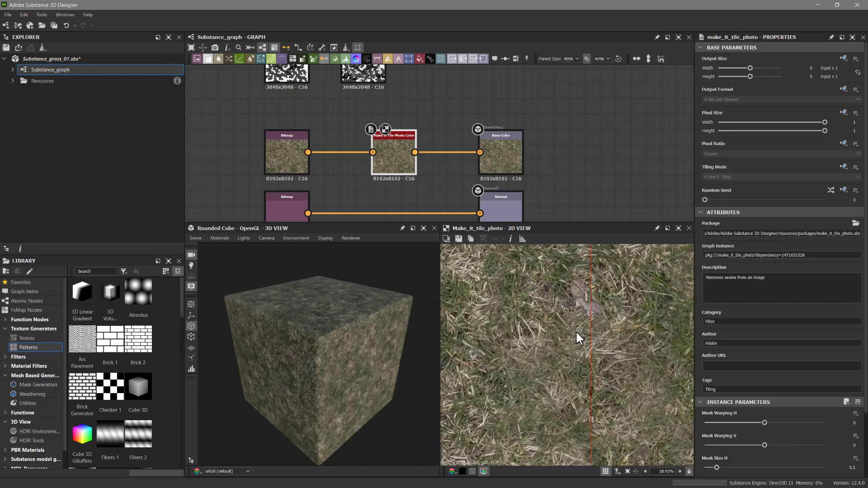
scroll(546, 344, down, 10)
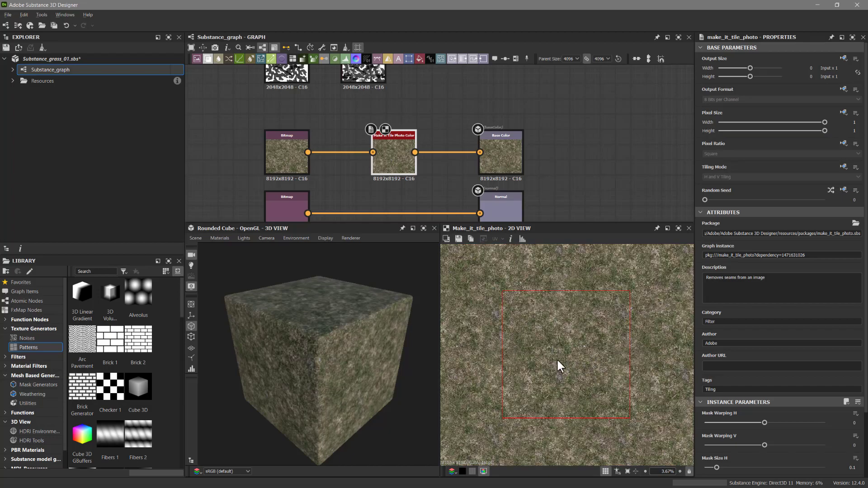
scroll(562, 334, up, 5)
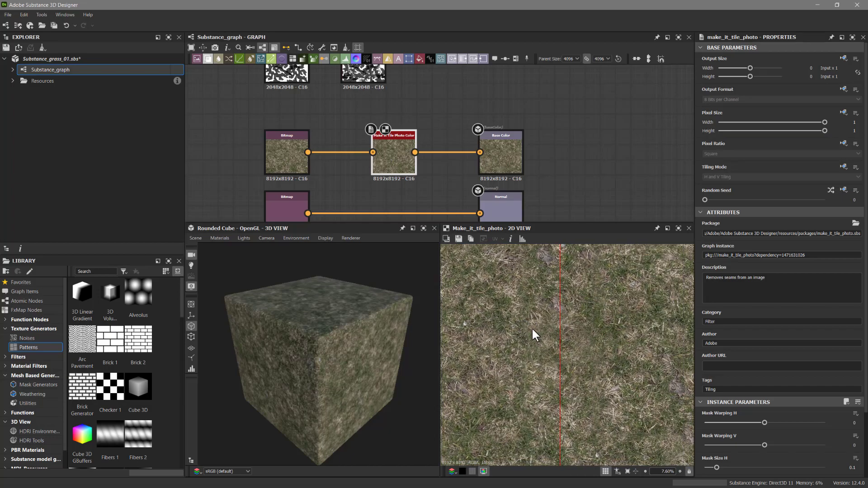
scroll(534, 336, up, 4)
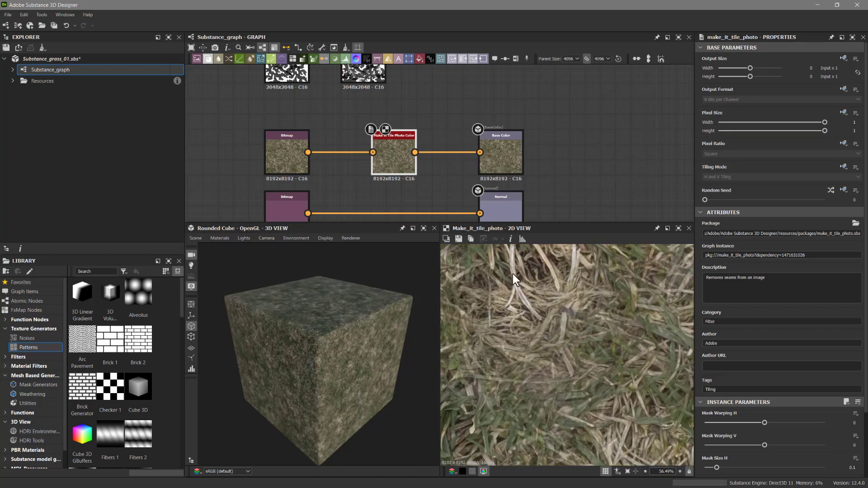
scroll(557, 360, down, 1)
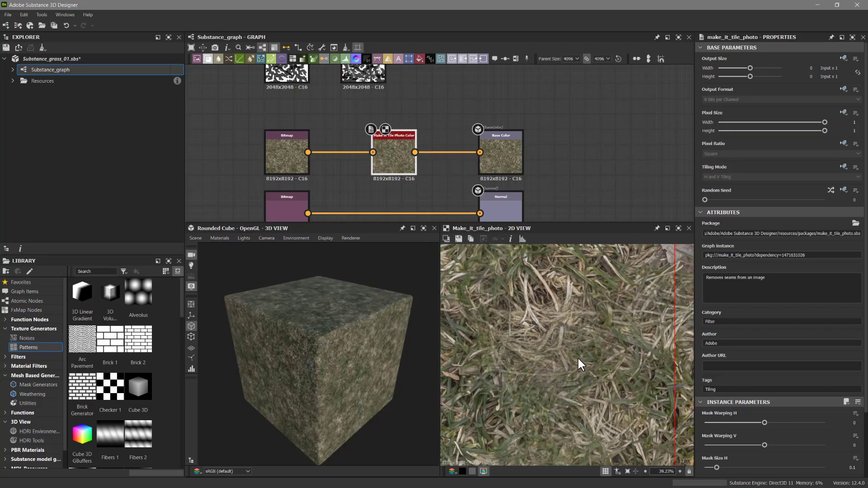
Step: Set the grass tile node's Mask Warping H and V to 36.62, Mask Precision H to 0.72 and Mask Precision V to 0.71
drag(765, 423, 786, 423)
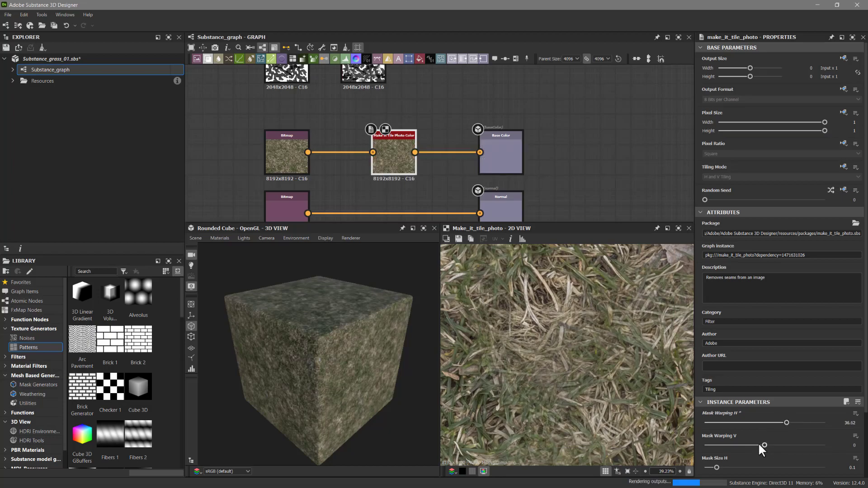
drag(766, 444, 786, 441)
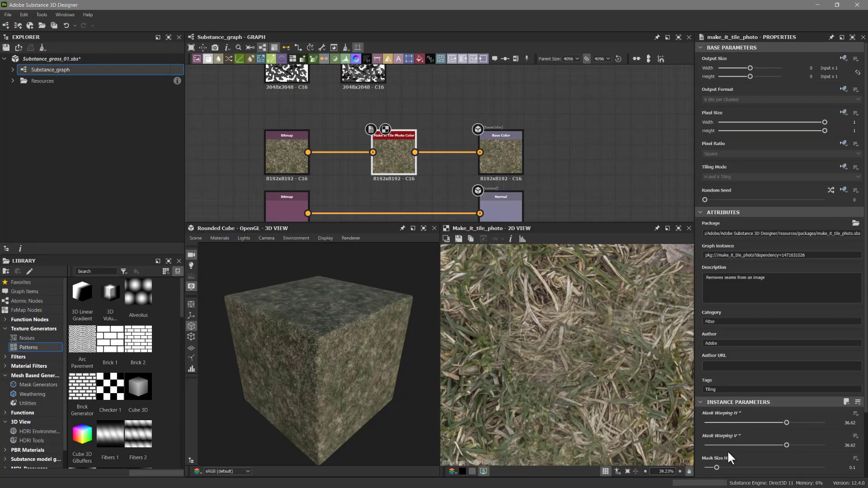
scroll(766, 448, down, 3)
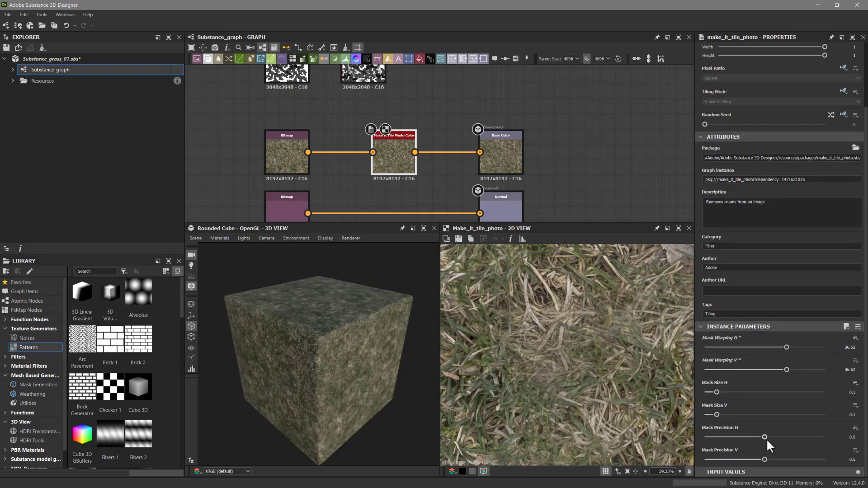
drag(764, 437, 788, 457)
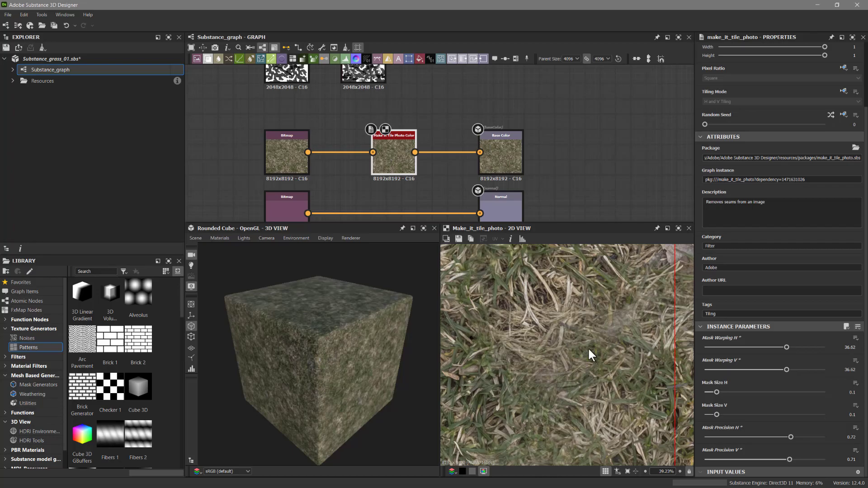
Step: Examine the tiled grass color in the 2D view at near and far zoom for seams and repeating patterns
scroll(588, 347, down, 10)
scroll(574, 351, down, 4)
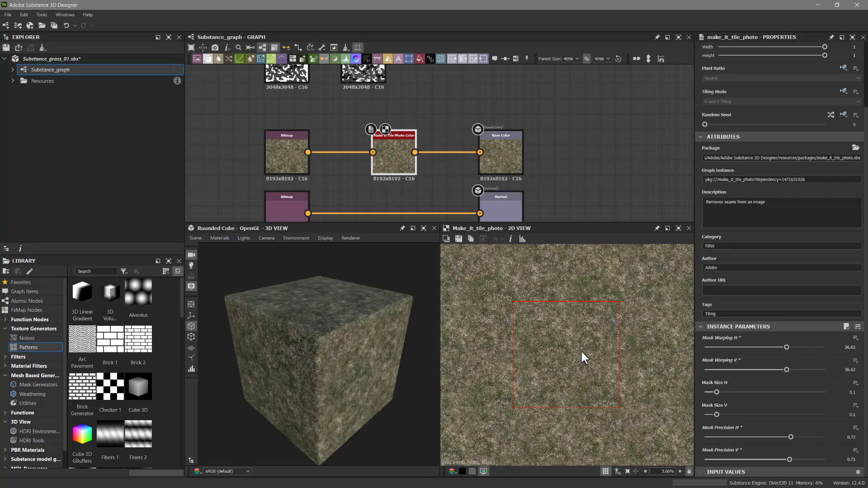
scroll(581, 351, up, 3)
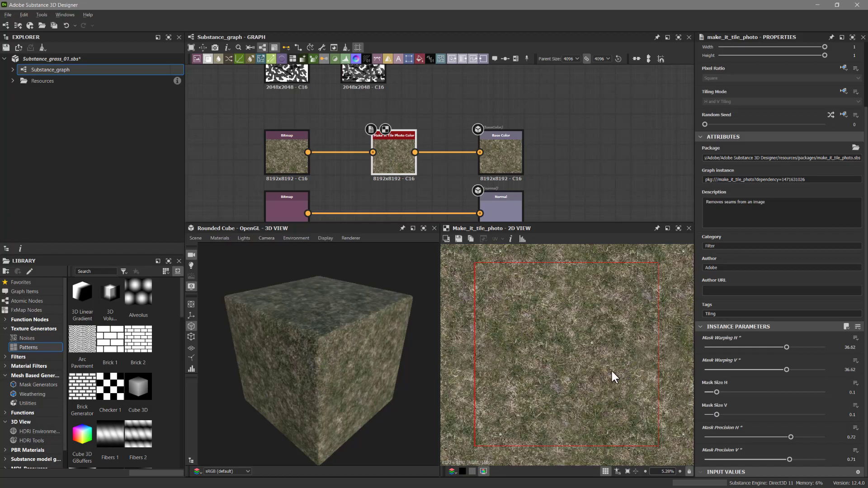
scroll(663, 362, up, 4)
scroll(663, 364, up, 2)
middle_drag(661, 365, 580, 342)
scroll(581, 343, up, 2)
middle_drag(544, 287, 591, 387)
scroll(597, 390, up, 3)
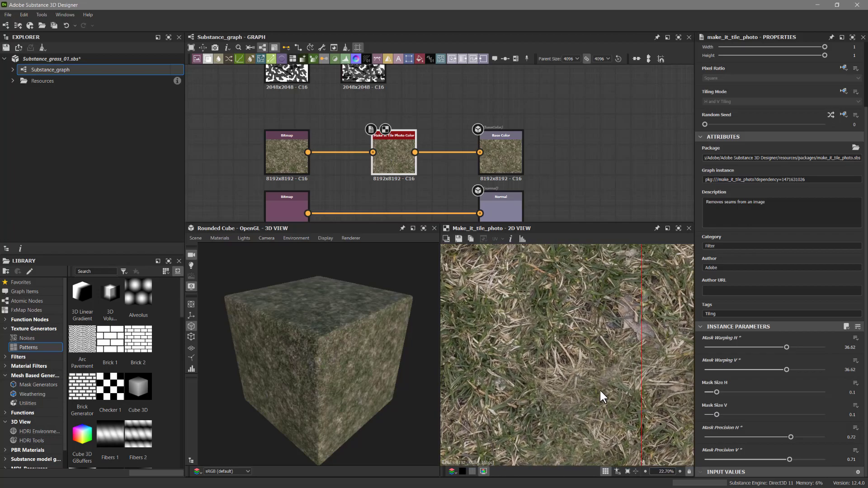
scroll(596, 392, down, 12)
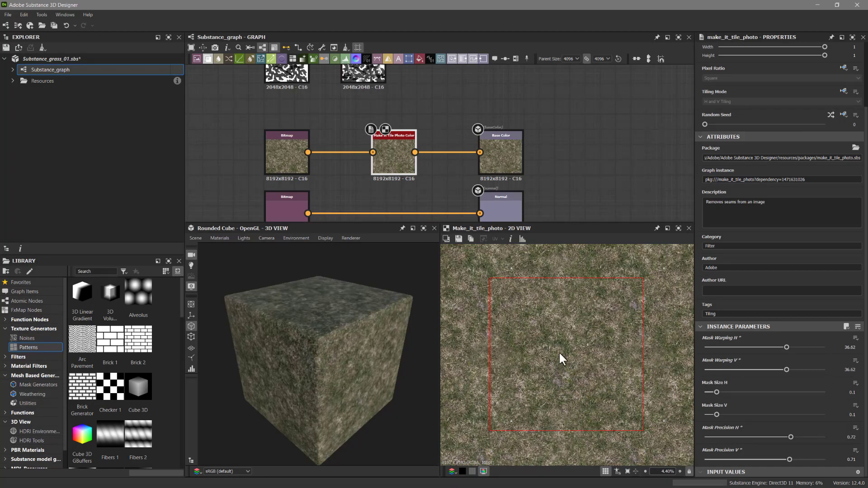
Step: Inspect the grass material on the 3D rounded cube from different angles and lighting directions
drag(360, 357, 316, 321)
ctrl+shift+right_drag(321, 343, 388, 339)
drag(385, 338, 370, 374)
mouse_move(388, 347)
ctrl+shift+right_down()
mouse_move(339, 353)
mouse_move(380, 355)
ctrl+shift+right_up()
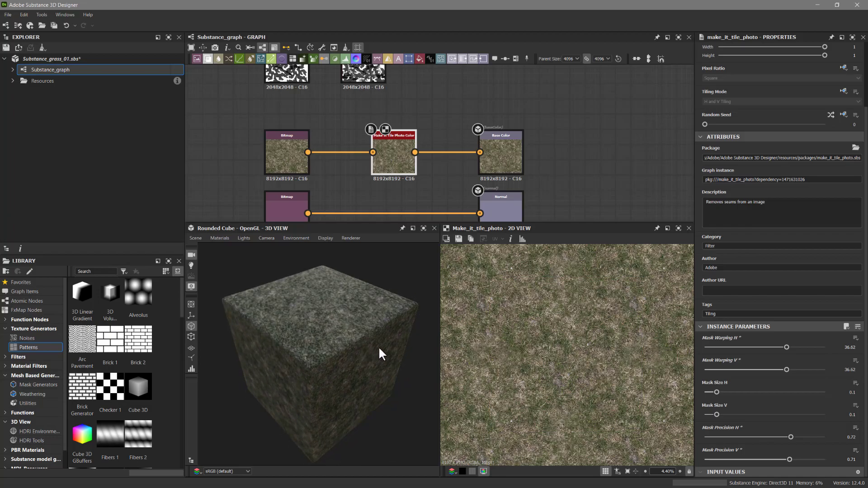
drag(367, 352, 366, 337)
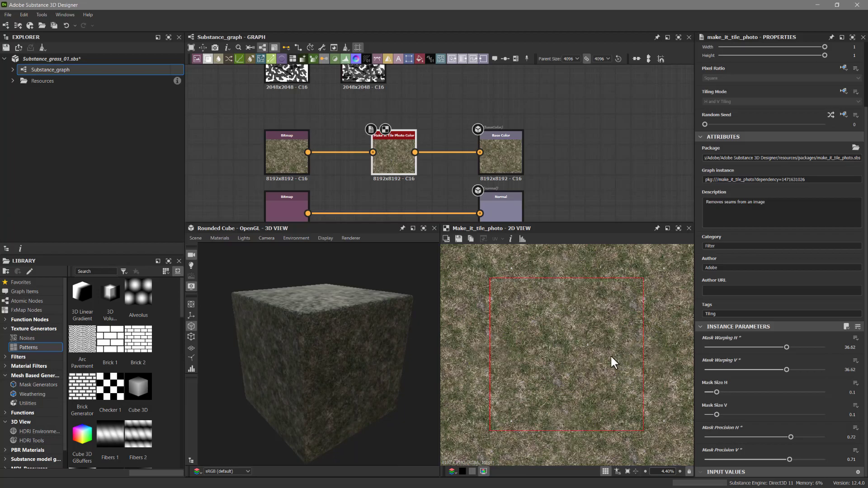
Step: Duplicate the grass color's Make It Tile Photo Color node and insert the copy between the normal Bitmap and the Normal output, aligned in that row
scroll(560, 181, down, 2)
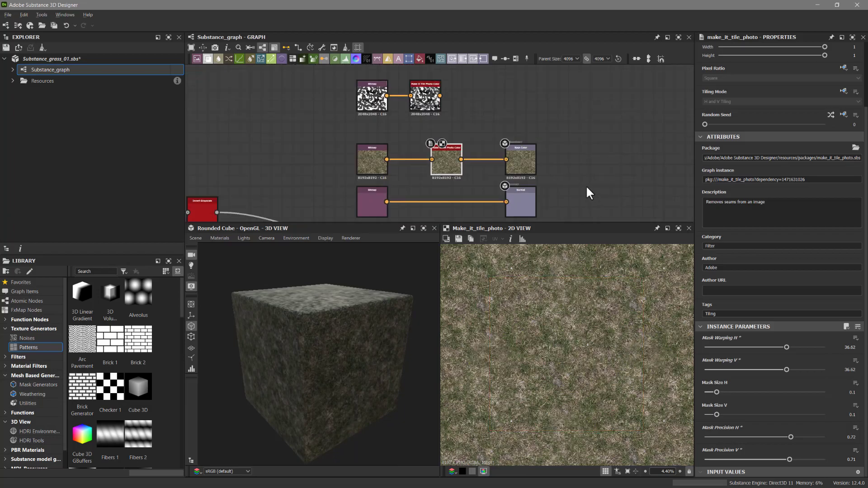
scroll(580, 180, down, 2)
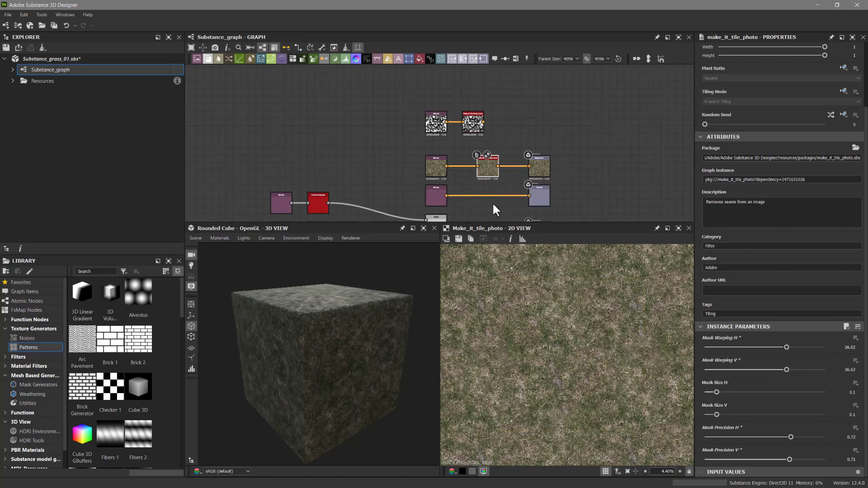
scroll(609, 181, down, 2)
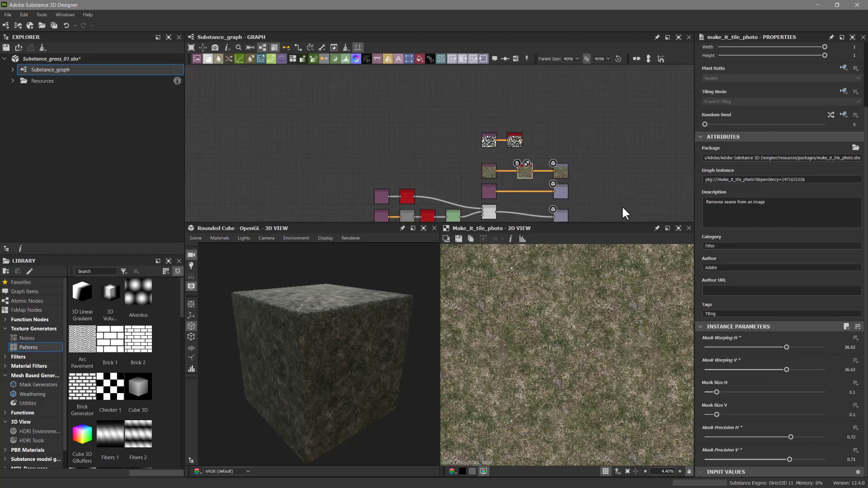
middle_drag(627, 197, 556, 136)
scroll(497, 127, up, 2)
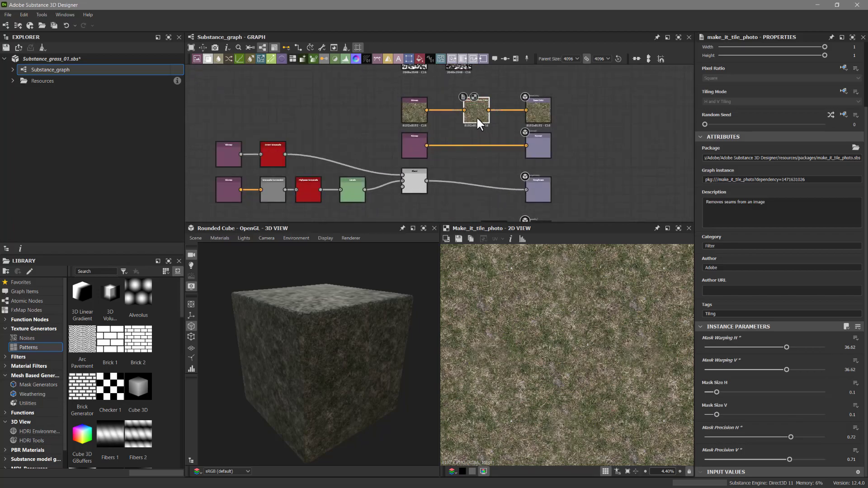
key(ctrl+d)
drag(444, 145, 532, 144)
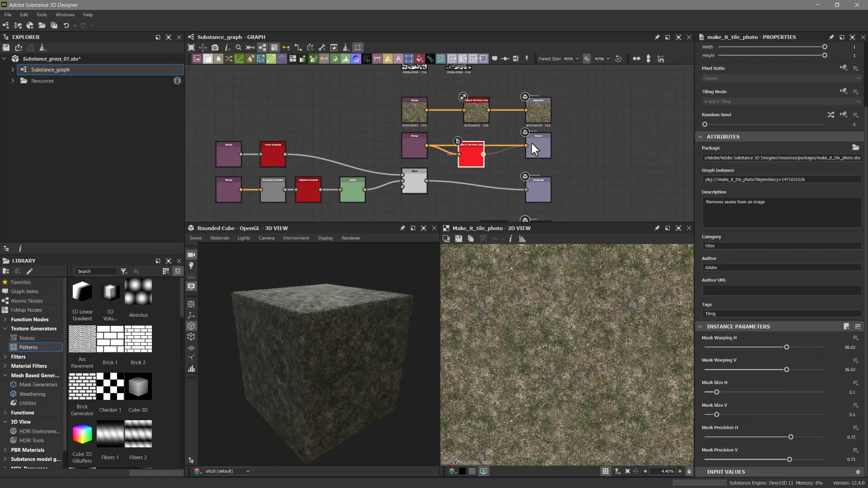
drag(474, 156, 479, 147)
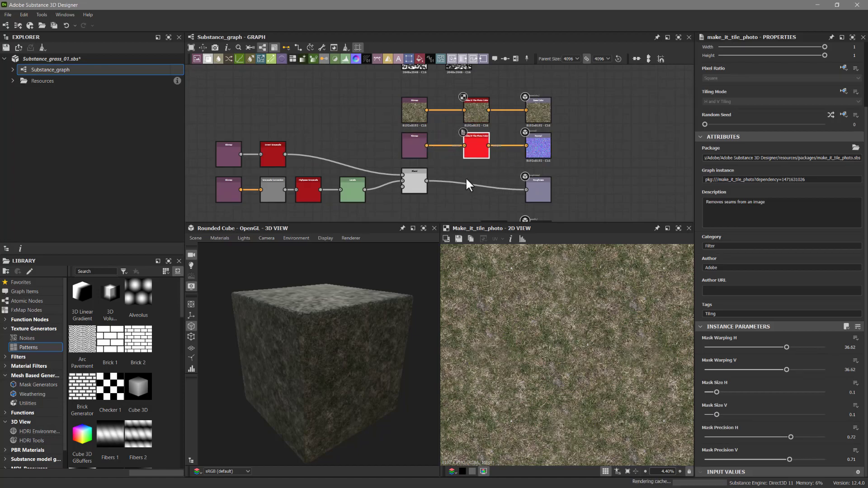
Step: Display the Blend node that feeds the Roughness output in the 2D view
middle_drag(464, 203, 461, 135)
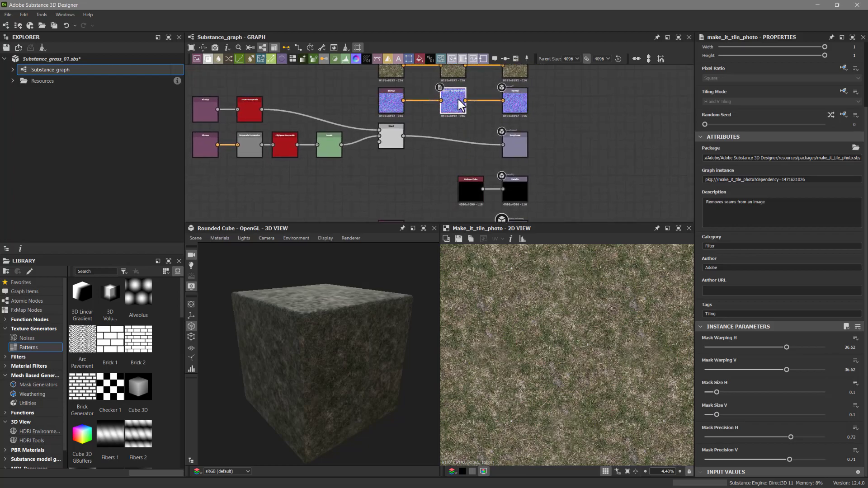
click(397, 140)
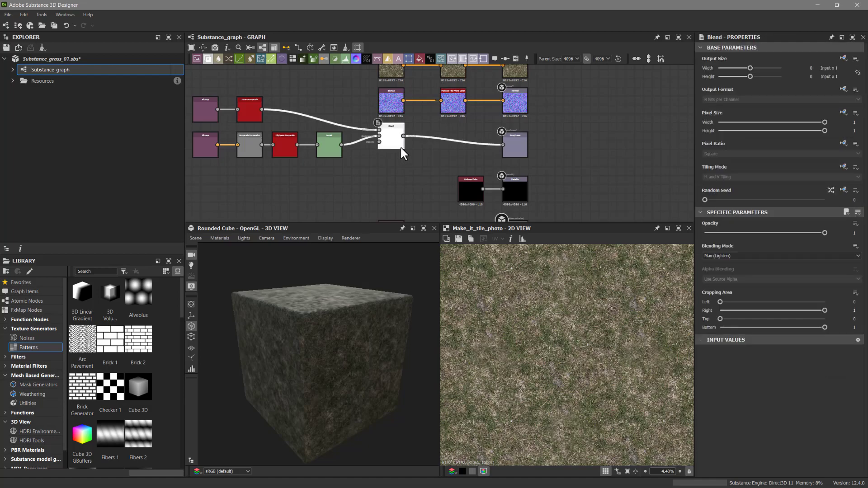
double_click(388, 136)
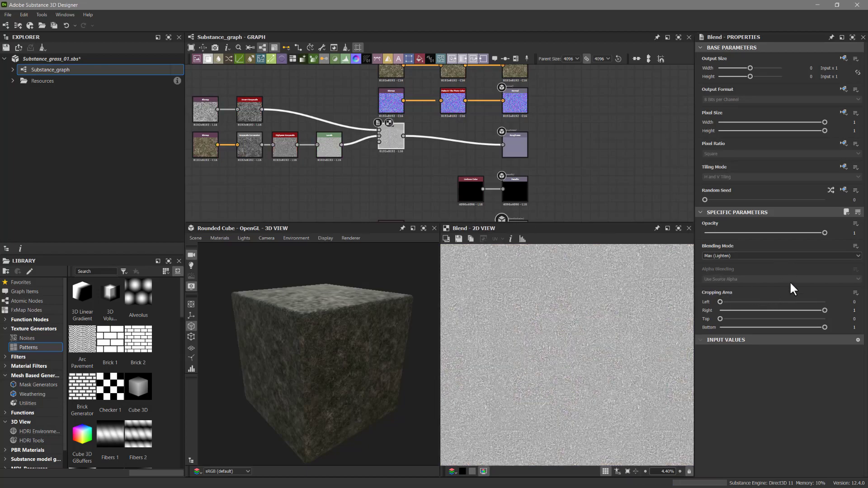
Step: Display the grass_01_AO Bitmap in the 2D view and set its Color Mode to Color
click(199, 110)
double_click(205, 112)
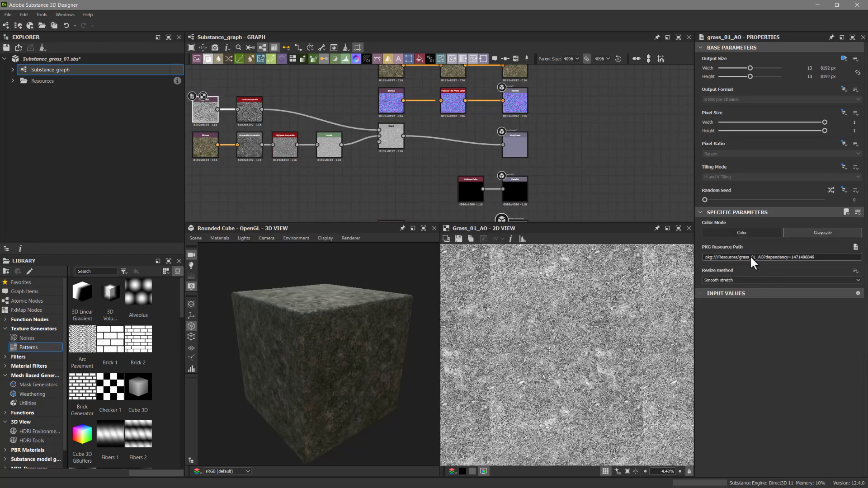
click(750, 229)
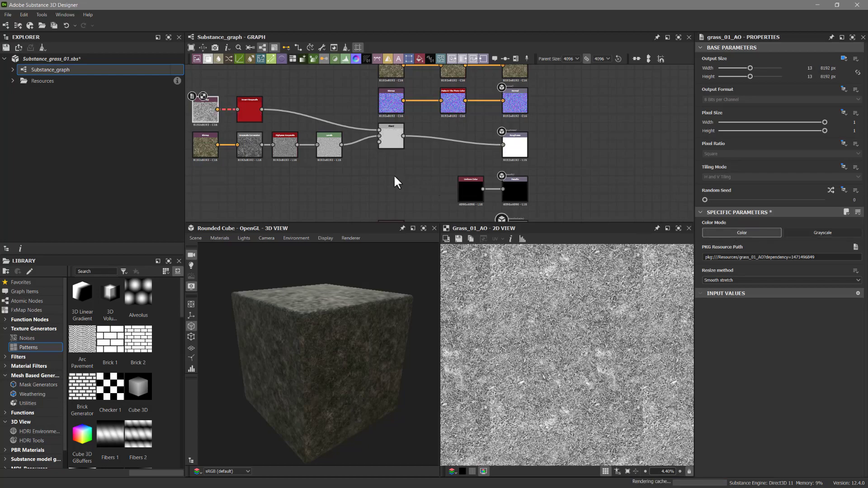
Step: Inspect the Invert Grayscale and Grayscale Conversion nodes in the roughness chain and their connections
click(253, 117)
scroll(255, 116, up, 6)
scroll(264, 113, up, 1)
scroll(267, 138, down, 4)
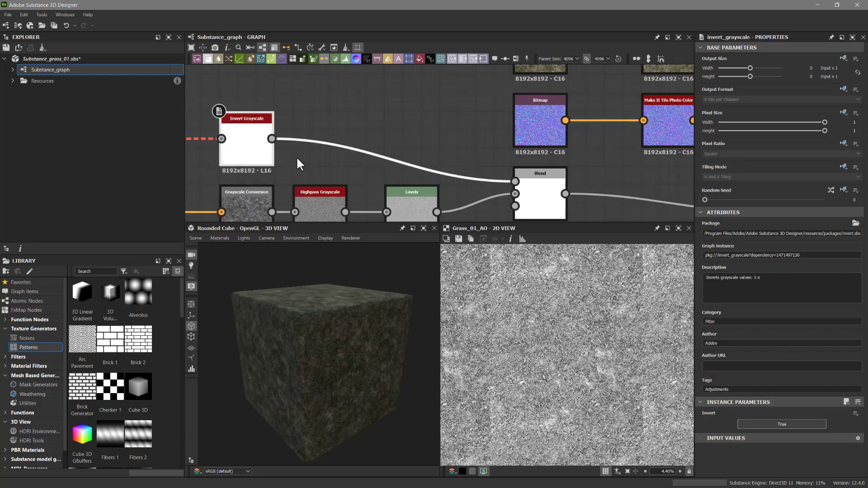
scroll(302, 161, down, 2)
middle_drag(430, 201, 384, 172)
middle_drag(497, 197, 557, 190)
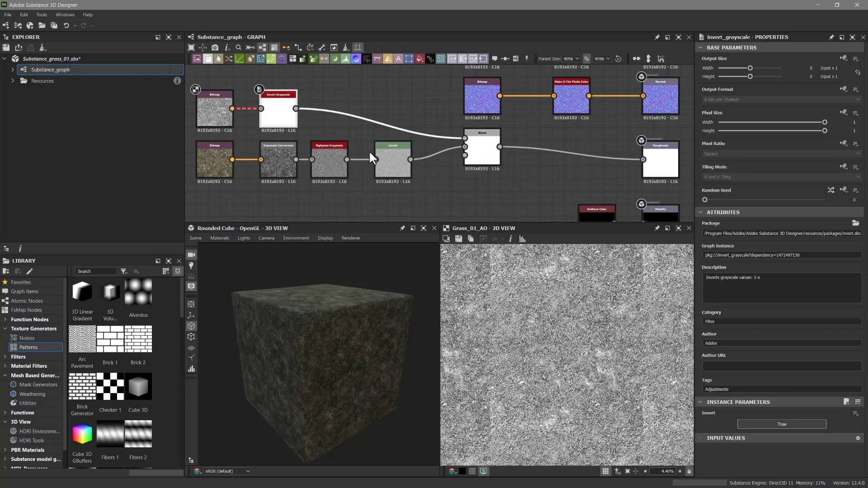
click(278, 160)
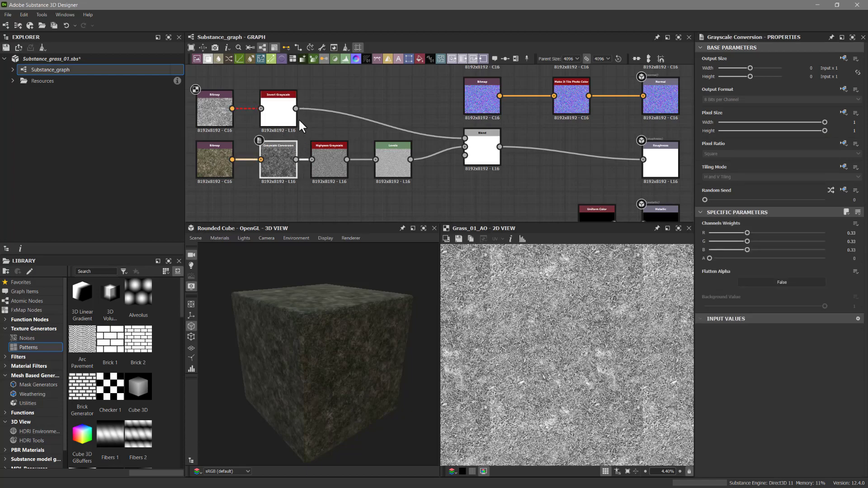
Step: Add an Invert Color node and wire it from the AO Bitmap to the roughness Blend's first input, replacing the Invert Grayscale connection
right_click(343, 98)
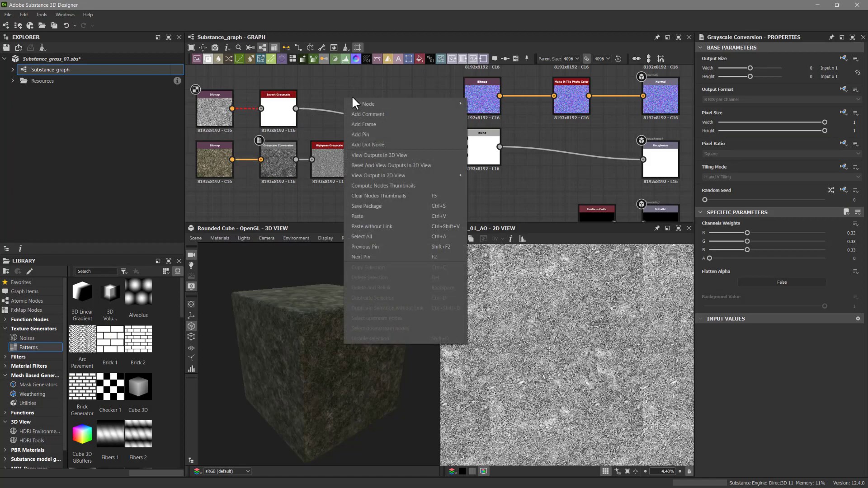
click(355, 104)
text(invert)
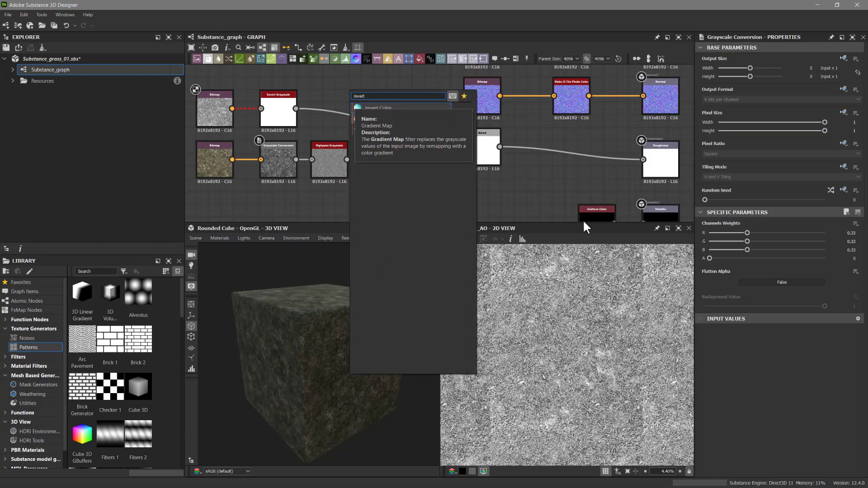
click(342, 109)
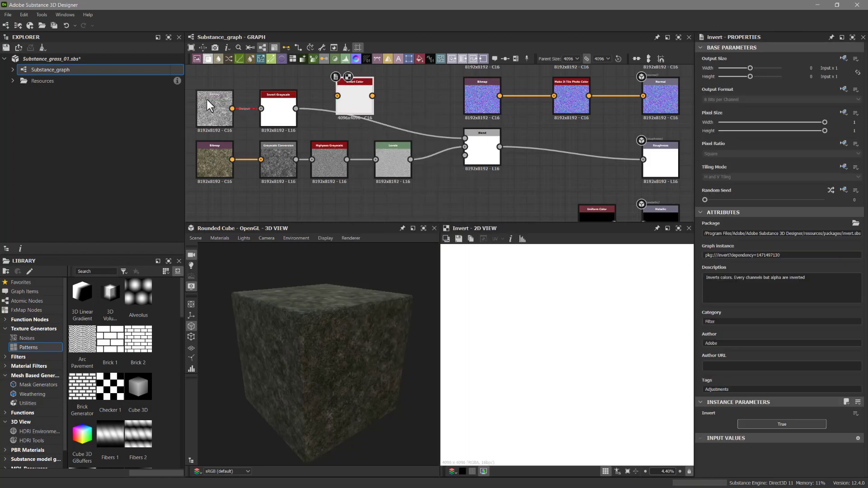
drag(232, 108, 337, 96)
drag(287, 112, 281, 120)
drag(372, 96, 465, 139)
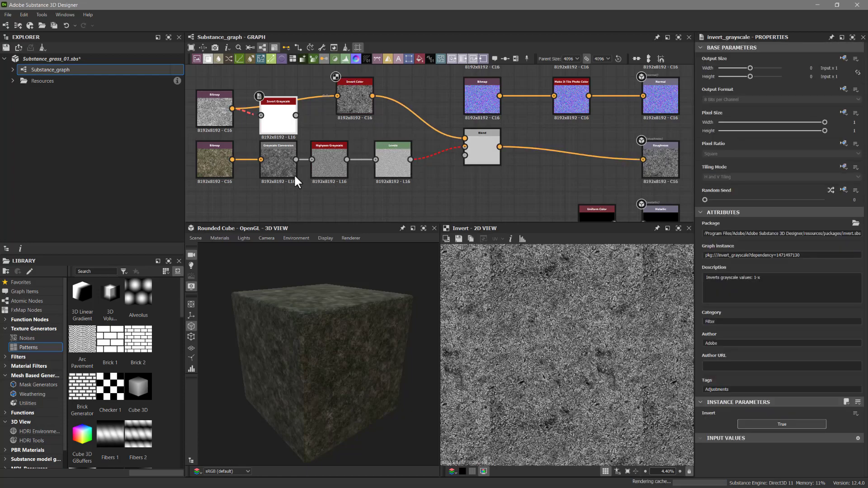
Step: Delete the Grayscale Conversion node and wire the lower colour Bitmap straight into Highpass Grayscale
click(283, 165)
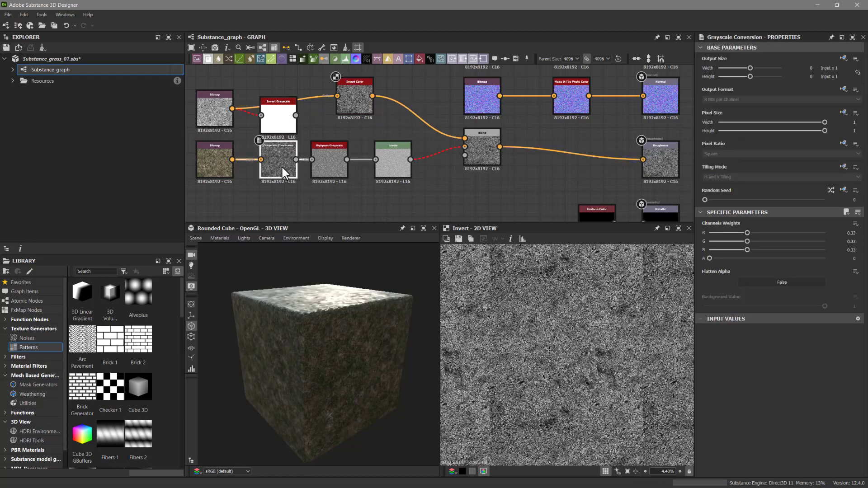
key(Delete)
drag(232, 159, 312, 159)
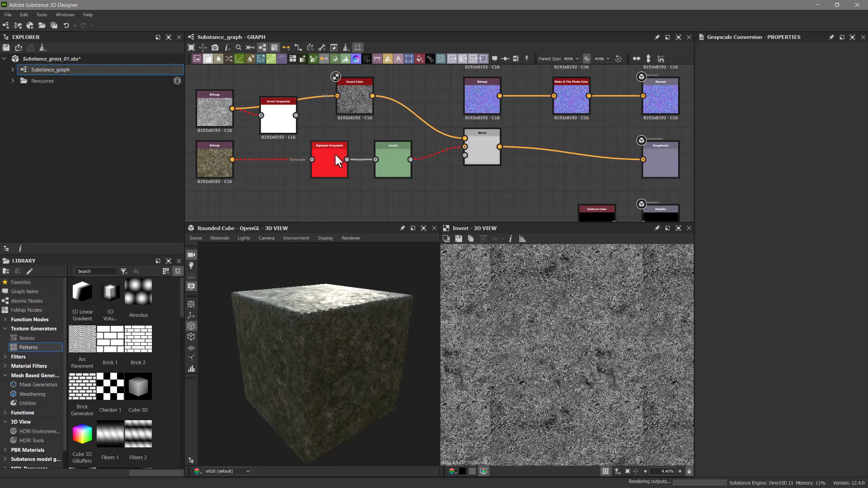
click(330, 162)
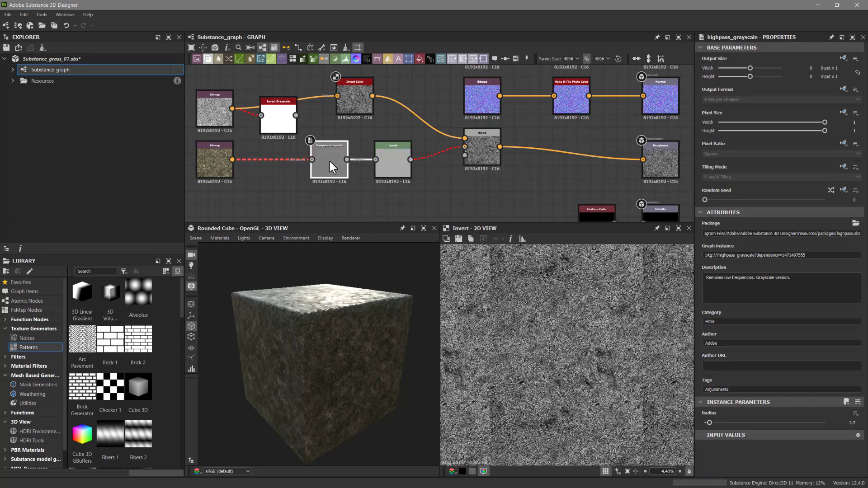
Step: Add a Highpass Color node in the empty graph area below the Highpass Grayscale node
right_click(315, 210)
click(301, 207)
key(space)
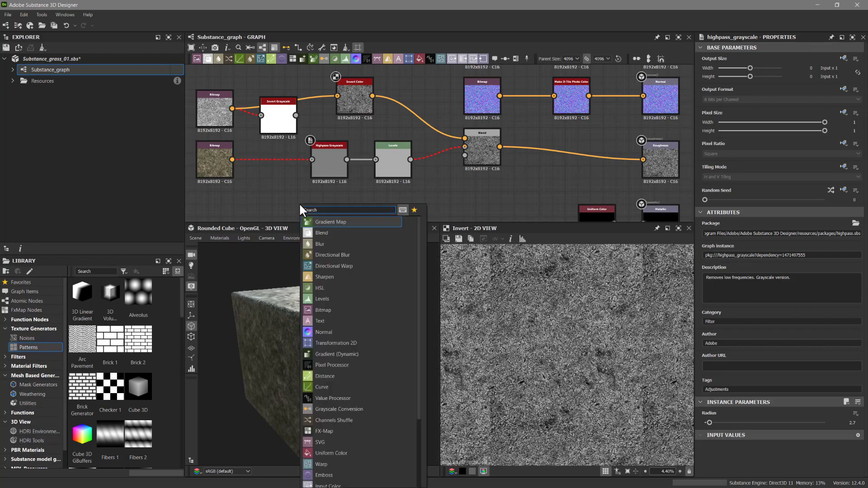
text(high)
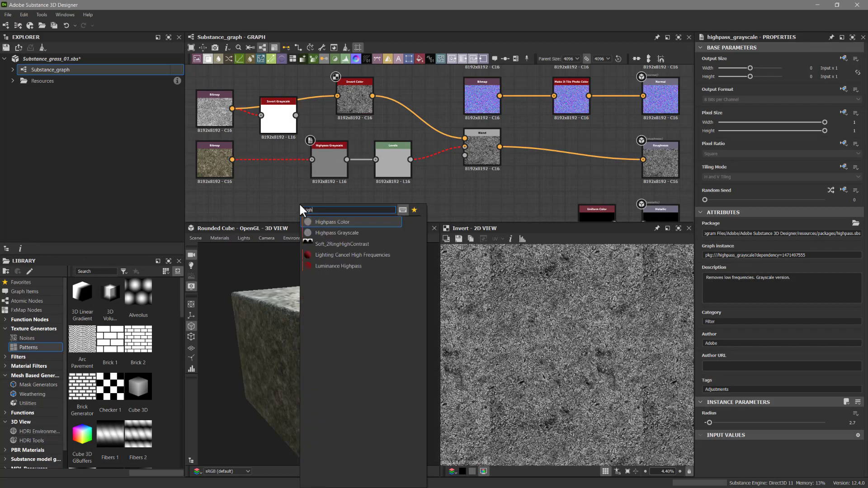
click(356, 222)
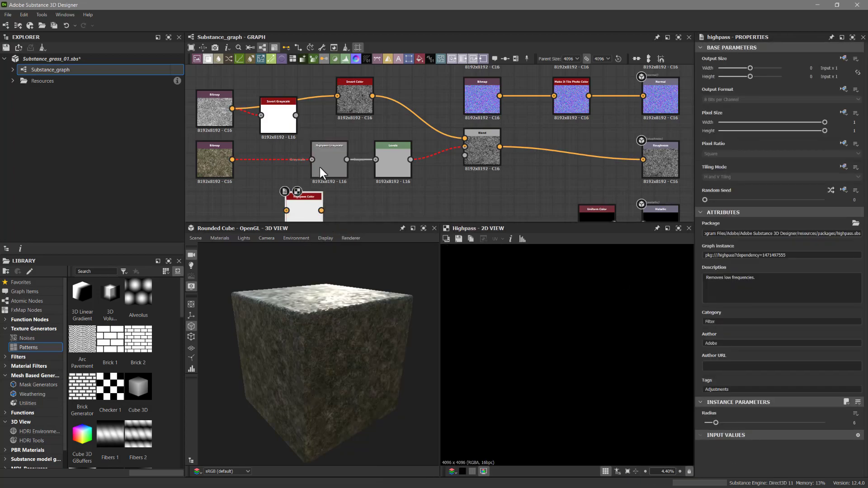
Step: Wire the Highpass Color node between the lower colour Bitmap and the Levels node
click(333, 158)
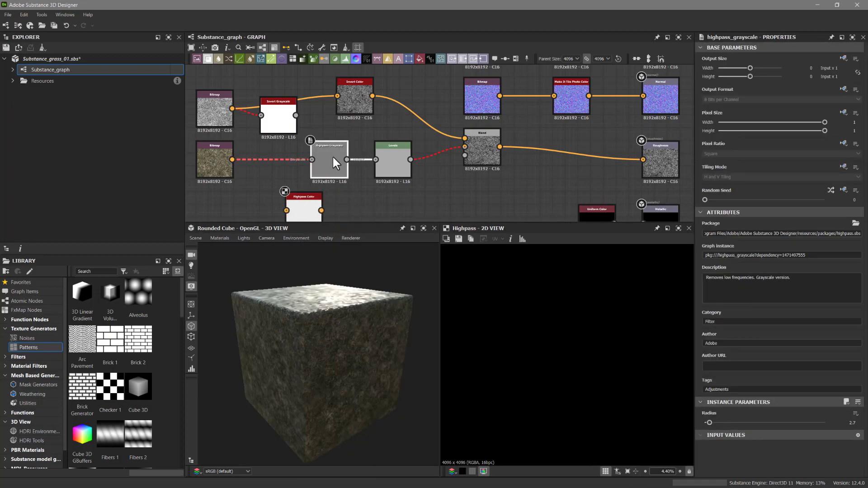
double_click(852, 423)
drag(232, 160, 376, 160)
drag(308, 208, 292, 189)
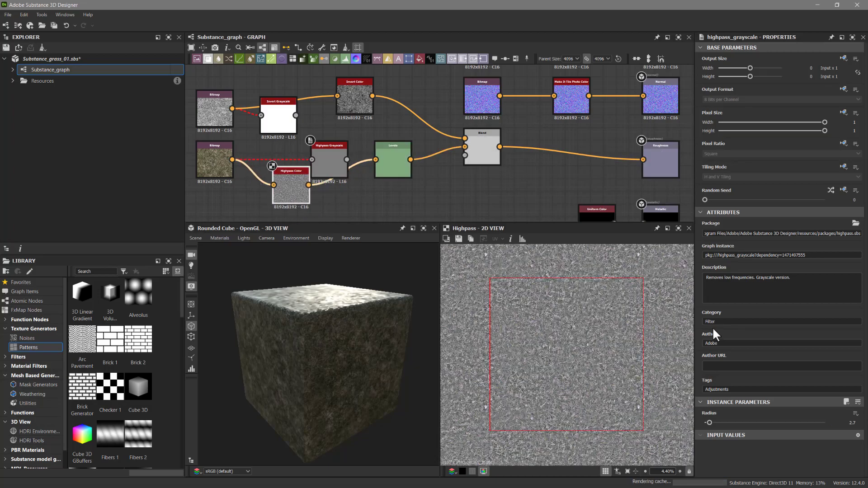
Step: Remove the Highpass Grayscale node and move the Highpass Color node into its place
click(320, 164)
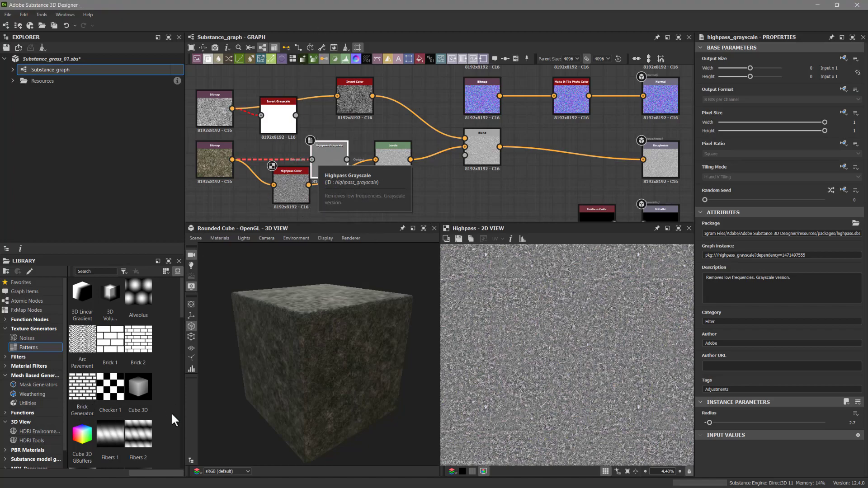
key(ctrl+z)
click(293, 185)
drag(279, 180, 319, 160)
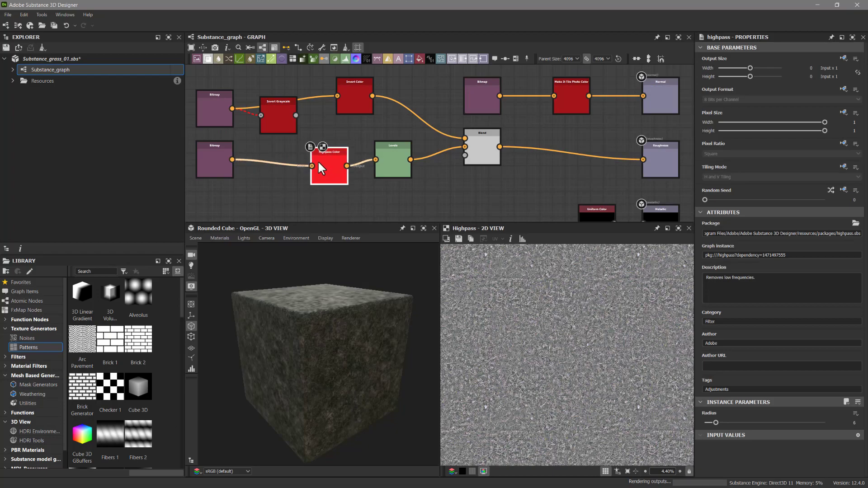
Step: Delete the unused Invert Grayscale node and line up Highpass Color between the lower Bitmap and Levels
click(279, 113)
key(Delete)
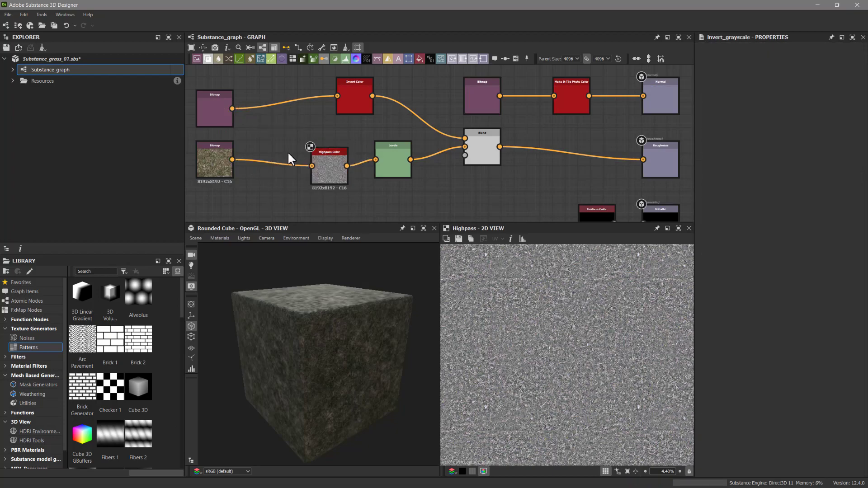
drag(333, 167, 316, 161)
click(315, 159)
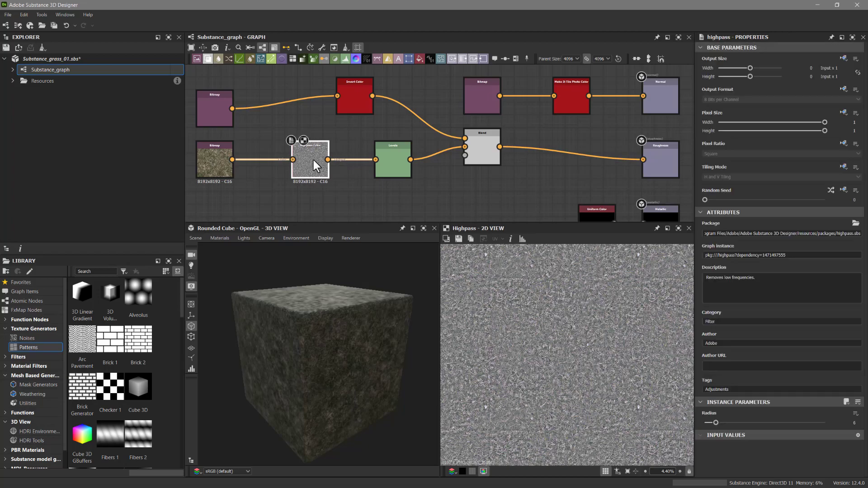
Step: Set the Highpass Color radius to 2.7 and move the Invert Color node directly above it
click(852, 423)
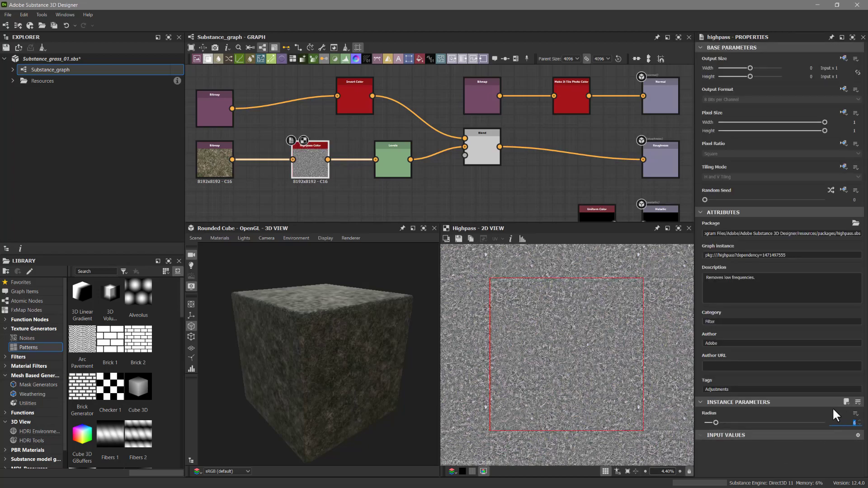
text(2.7)
key(Return)
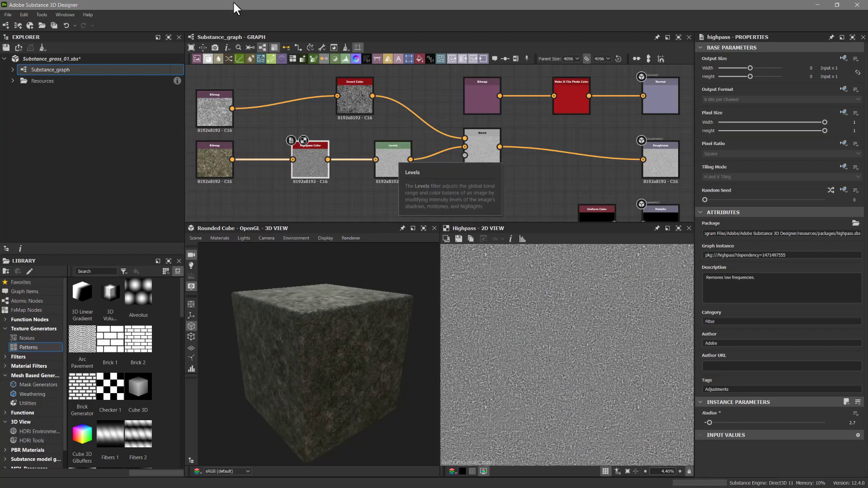
drag(352, 90, 306, 103)
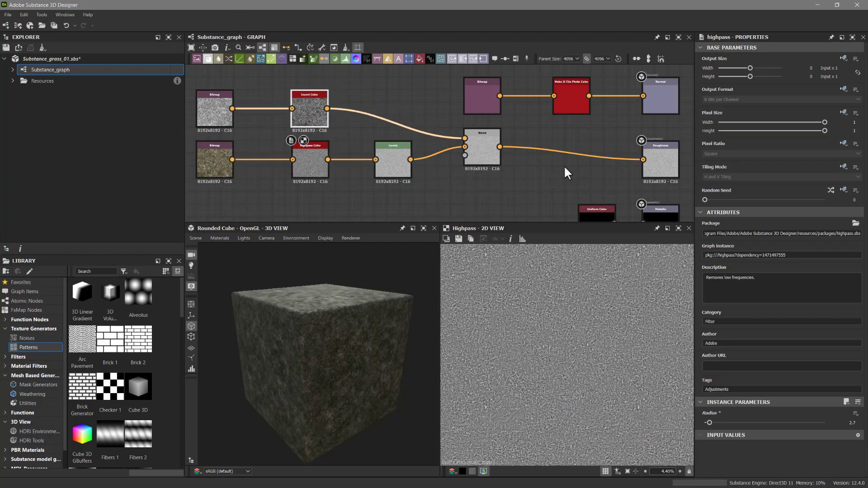
Step: Duplicate the Make It Tile Photo Color node of the normal map chain and connect the Blend output to the copy
middle_drag(564, 165, 446, 159)
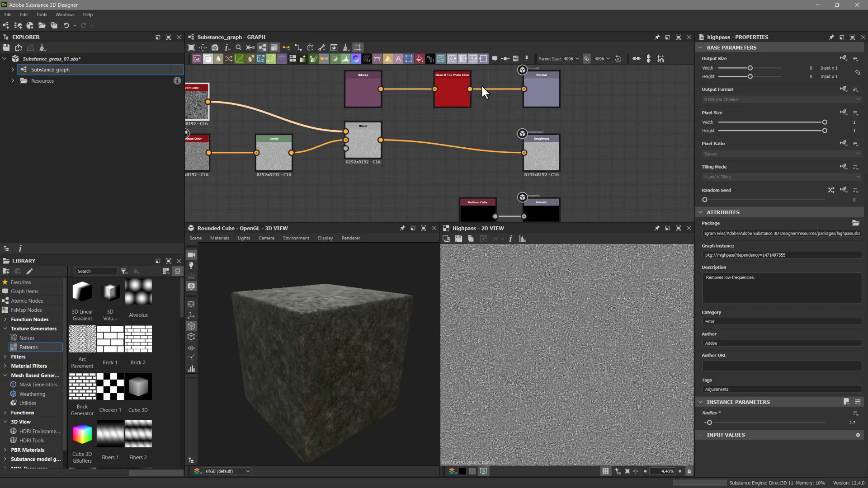
click(451, 90)
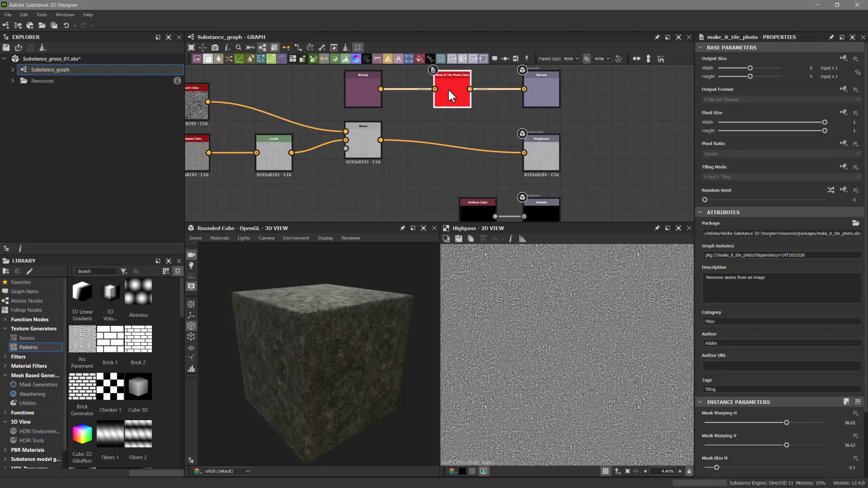
key(ctrl+d)
drag(381, 140, 424, 171)
Step: Add a Grayscale Conversion node between the new Make It Tile Photo Color and the Roughness output, and arrange both in a row after Blend
click(461, 175)
key(space)
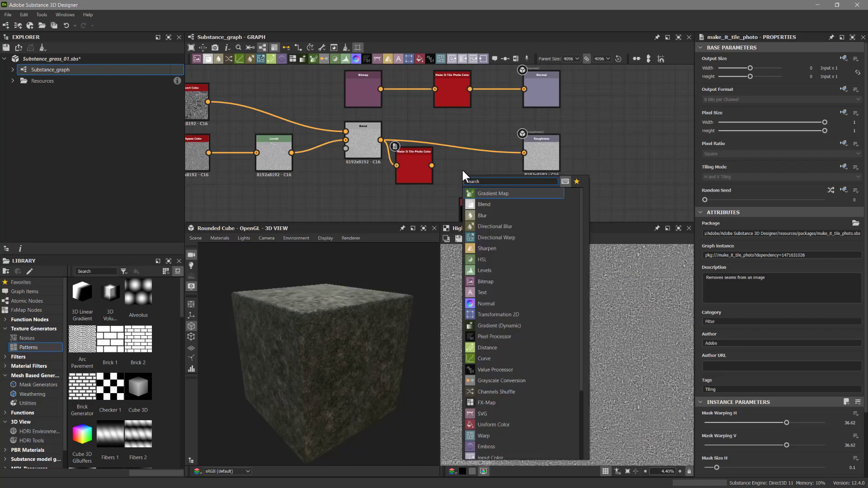
text(conver)
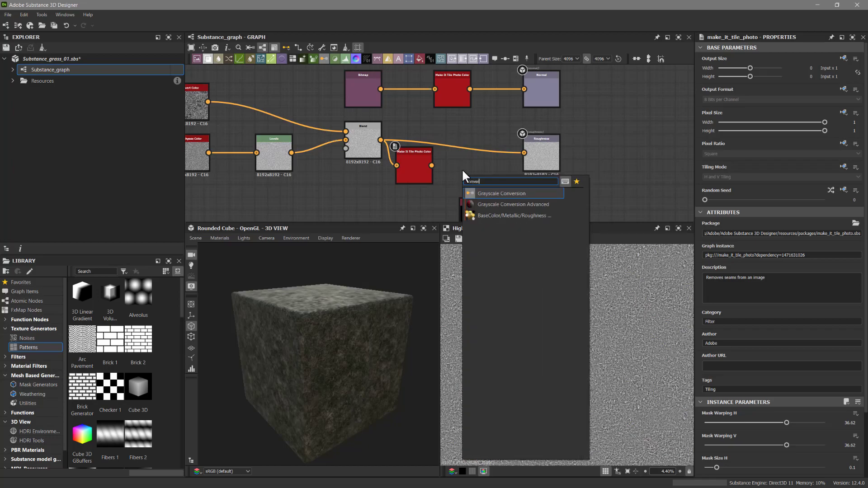
click(514, 195)
drag(451, 179, 524, 153)
drag(464, 185, 474, 151)
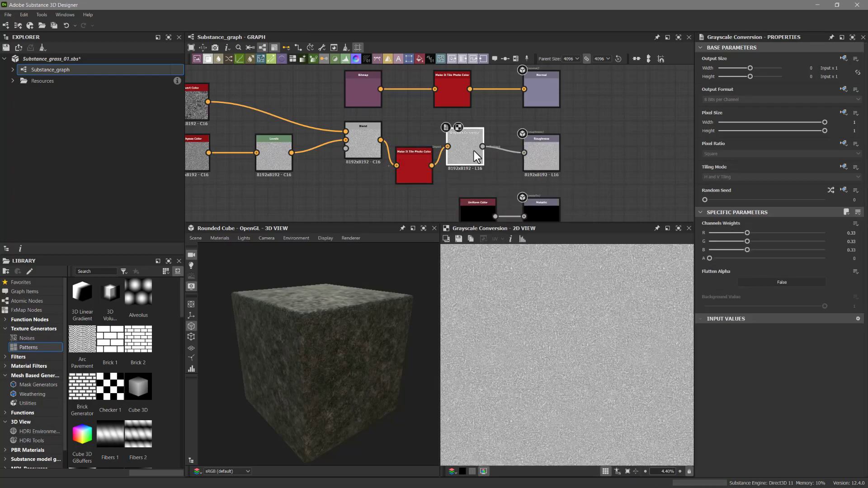
drag(428, 166, 411, 146)
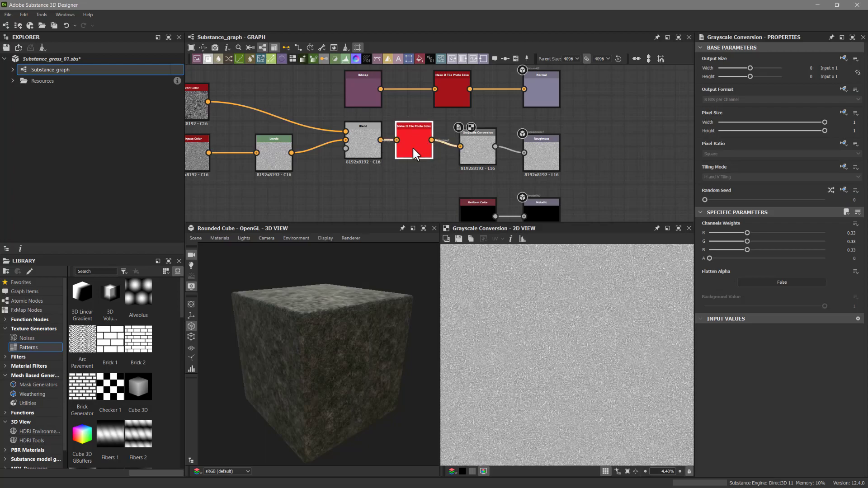
Step: Set the colour mode of the Bitmap feeding the Ambient Occlusion output to Color
scroll(435, 172, down, 3)
middle_drag(427, 183, 413, 118)
scroll(438, 138, up, 2)
middle_drag(480, 163, 436, 148)
scroll(433, 147, up, 3)
middle_drag(507, 151, 504, 113)
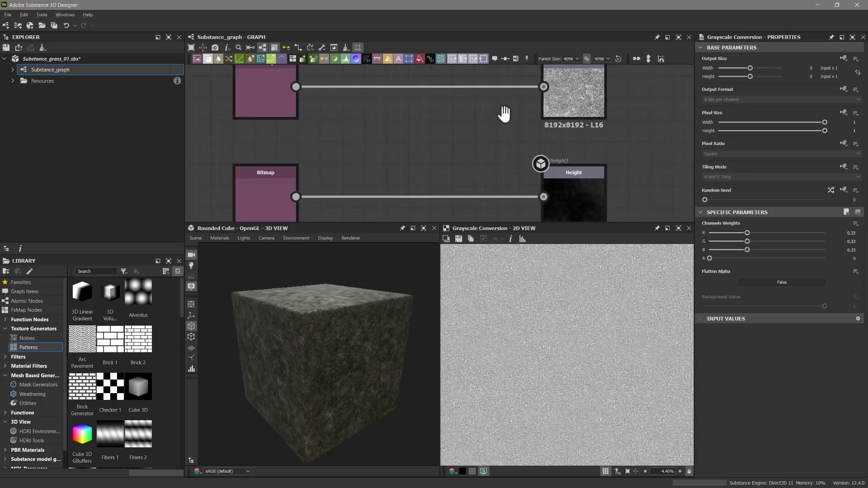
middle_drag(356, 113, 346, 158)
click(252, 130)
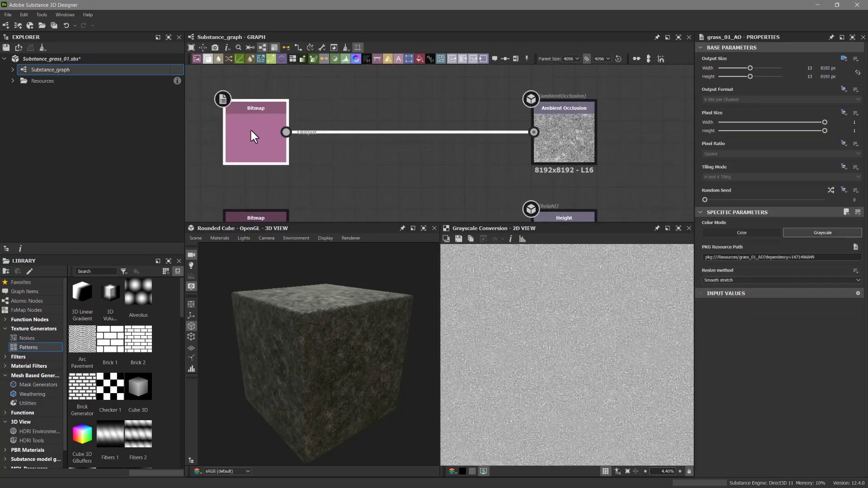
click(750, 233)
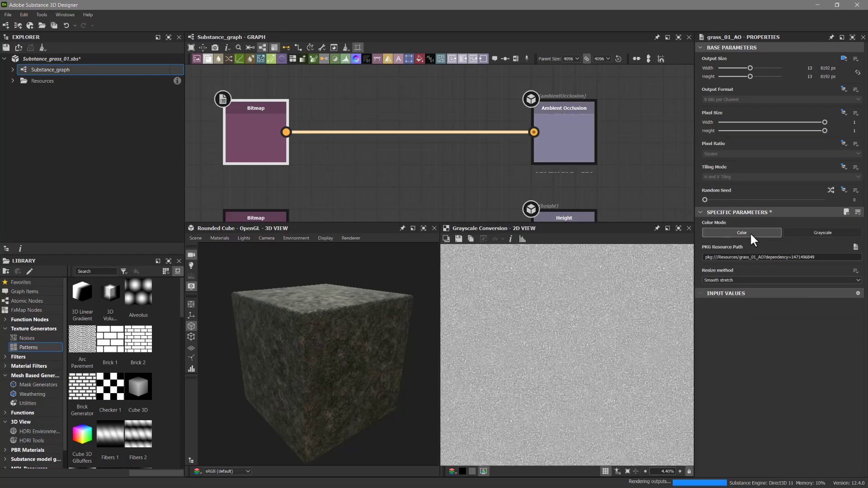
Step: Set the colour mode of the displacement Bitmap feeding the Height output to Color
middle_drag(429, 167, 442, 107)
click(253, 186)
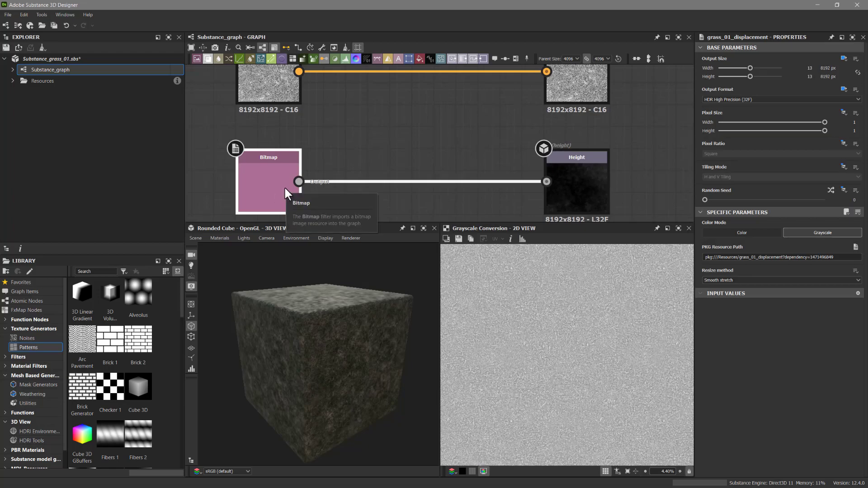
click(750, 232)
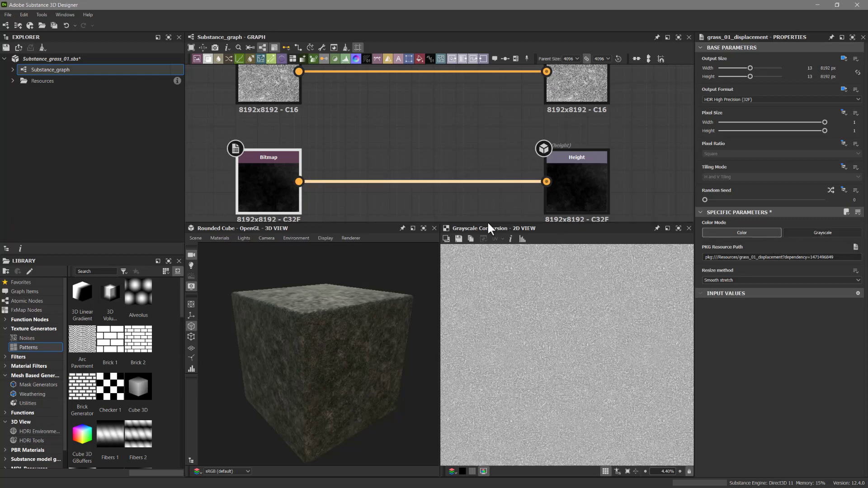
Step: Review the roughness, metallic and ambient occlusion node chains and the actions available for Substance_graph
middle_drag(312, 208, 276, 185)
middle_drag(379, 175, 392, 223)
scroll(375, 185, down, 2)
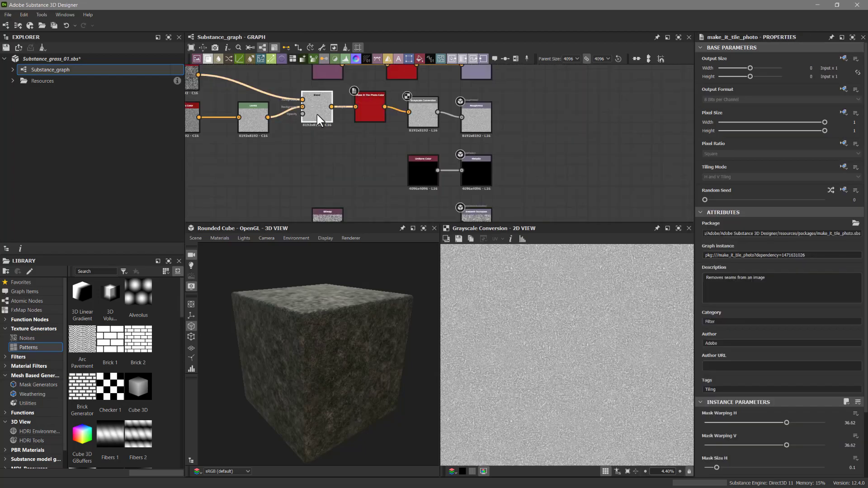
middle_drag(373, 162, 374, 195)
middle_drag(368, 161, 394, 97)
middle_drag(398, 141, 393, 188)
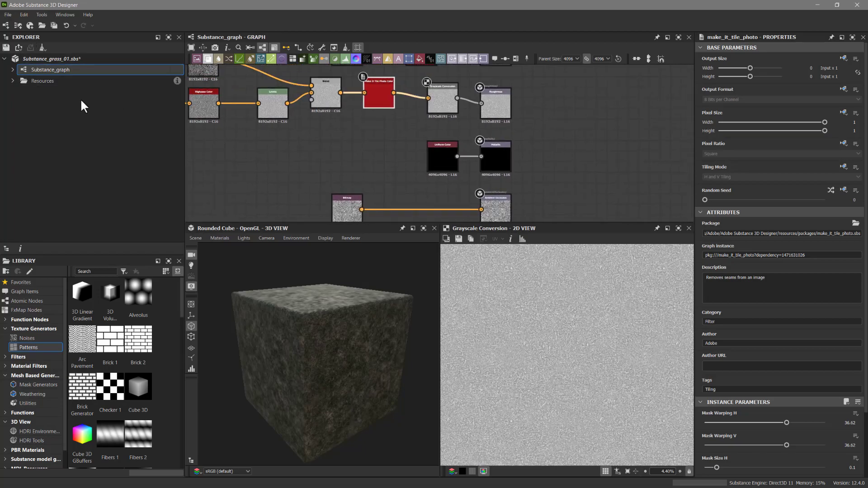
scroll(389, 164, down, 2)
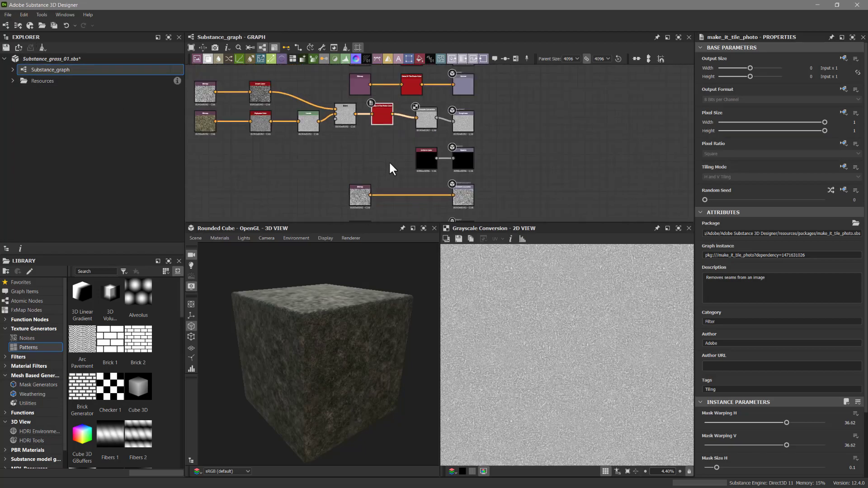
right_click(107, 71)
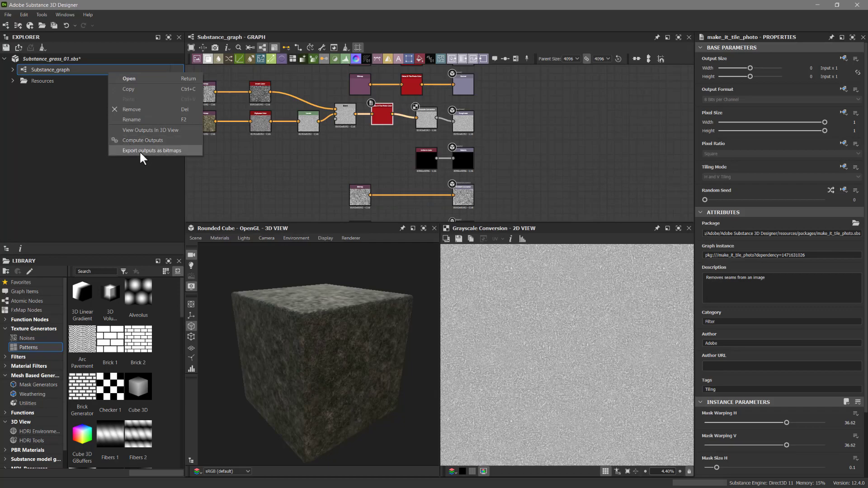
click(361, 156)
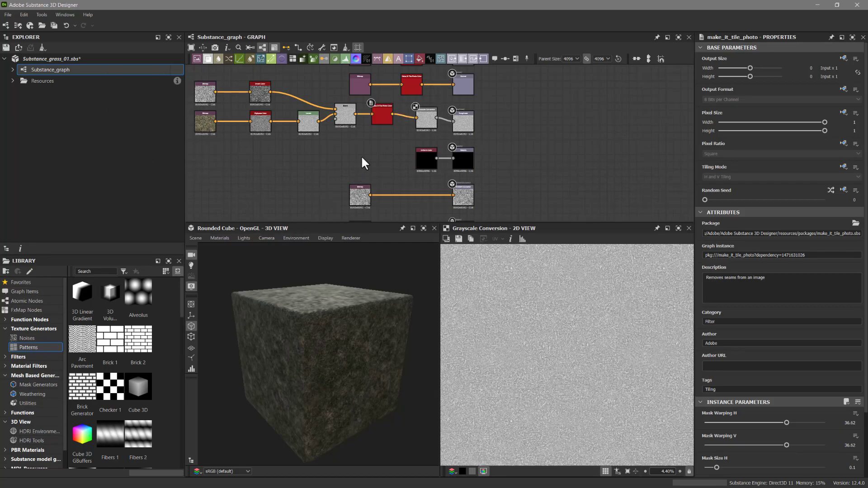
Step: Copy the roughness chain's Make It Tile Photo Color node and place the copy above the ambient occlusion Bitmap
middle_drag(355, 166, 318, 167)
scroll(345, 135, up, 1)
click(340, 107)
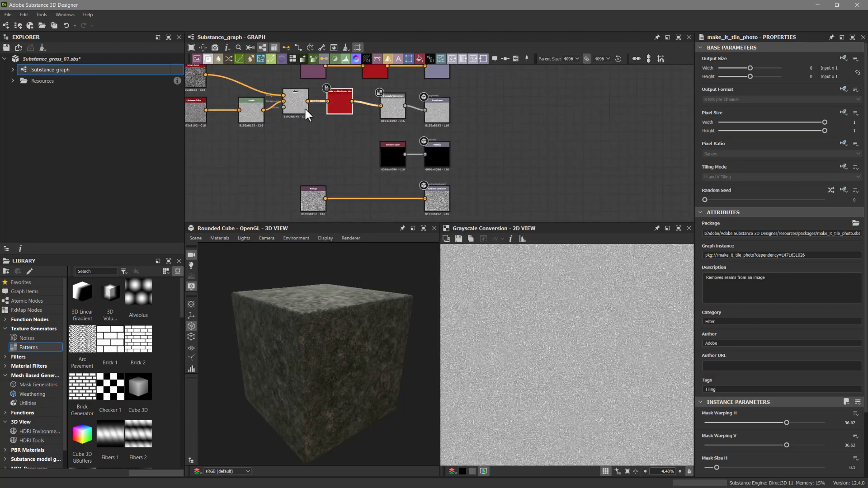
key(ctrl+c)
key(ctrl+v)
drag(434, 136, 323, 154)
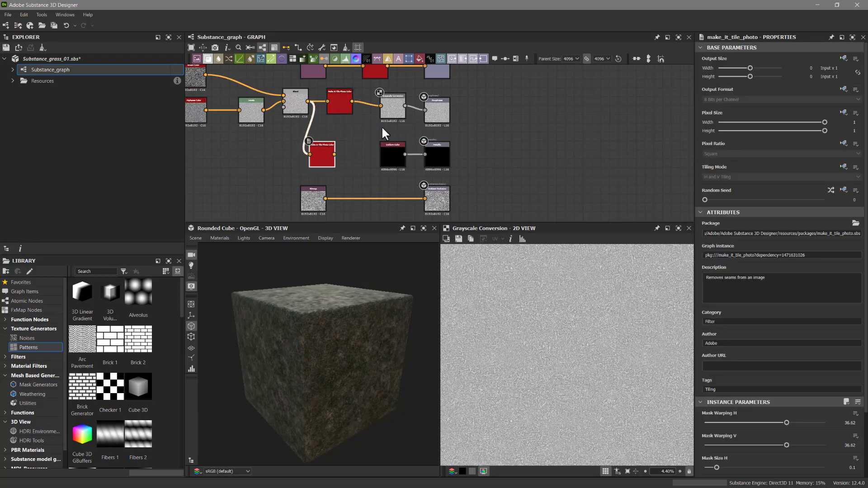
Step: Copy the roughness chain's Grayscale Conversion node, feed it from the copied Make It Tile Photo Color node and place it beside that node
click(390, 111)
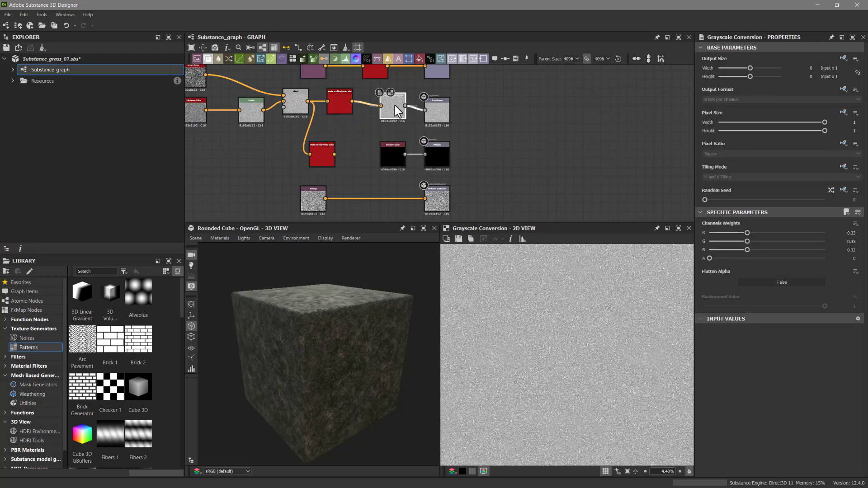
key(ctrl+c)
key(ctrl+v)
drag(405, 154, 348, 175)
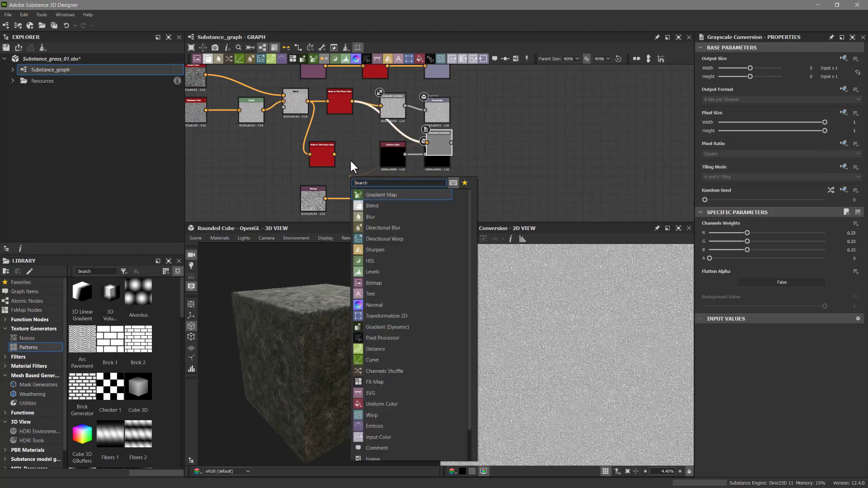
click(460, 147)
drag(426, 142, 328, 148)
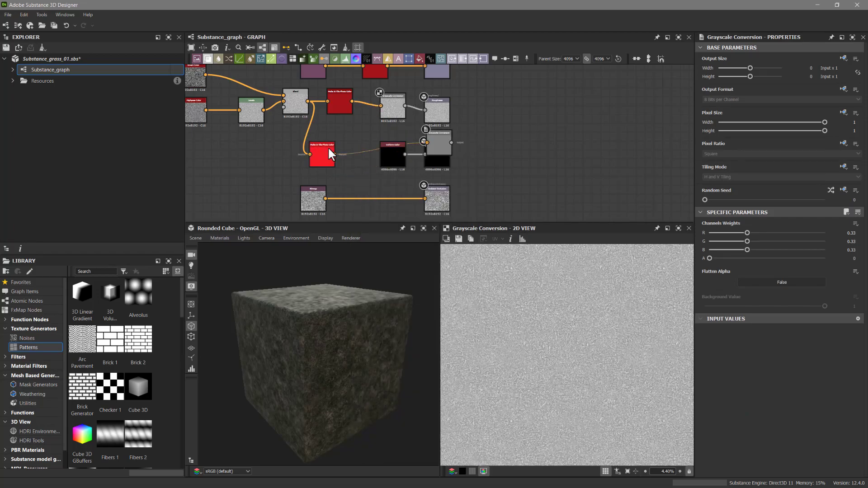
drag(448, 149, 365, 178)
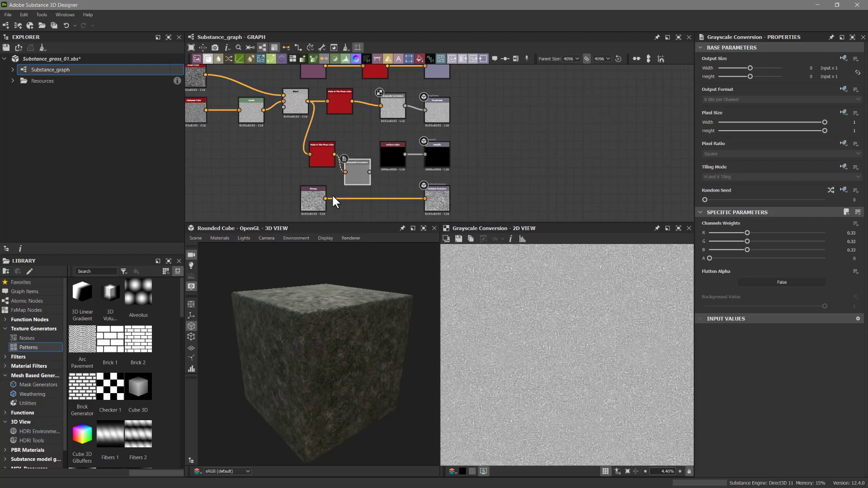
Step: Route the ambient occlusion Bitmap through Make It Tile Photo Color and Grayscale Conversion into the Ambient Occlusion output, aligning the nodes in one row
drag(326, 198, 317, 156)
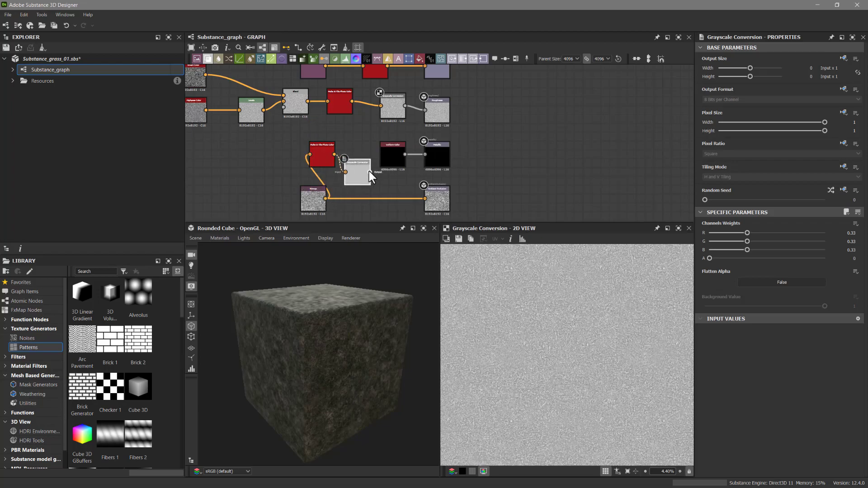
drag(373, 172, 421, 195)
drag(358, 177, 397, 208)
drag(323, 158, 352, 194)
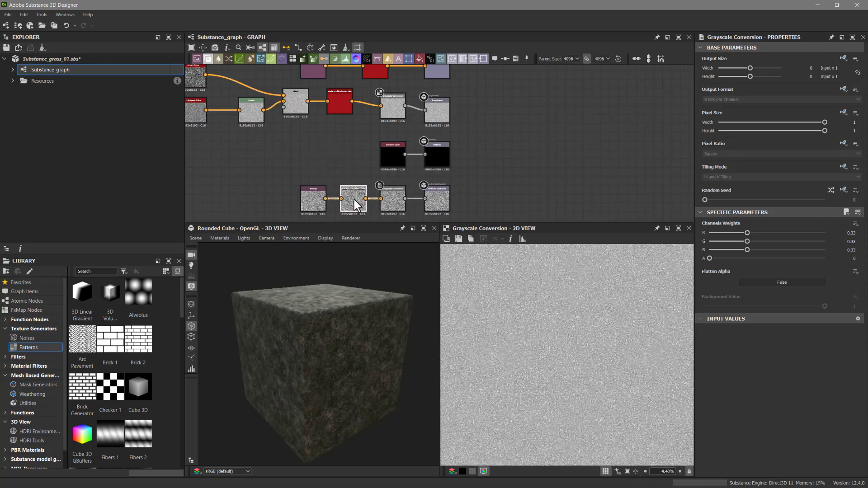
Step: Duplicate the ambient occlusion chain's Make It Tile Photo Color and Grayscale Conversion nodes and insert the copies between the displacement Bitmap and the Height output
middle_drag(341, 165, 349, 110)
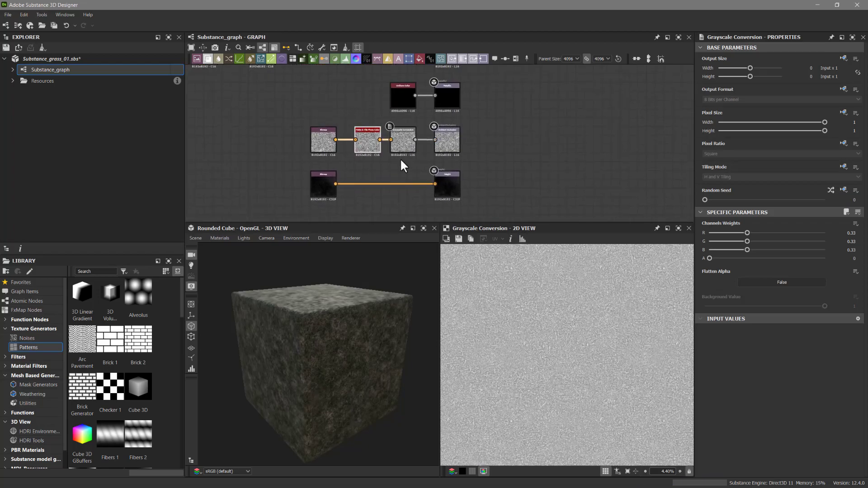
drag(405, 161, 376, 136)
key(ctrl+d)
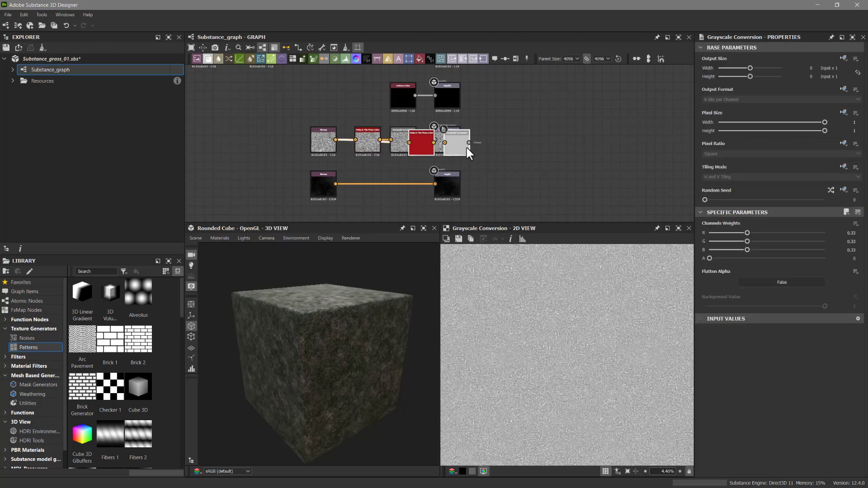
drag(437, 146, 356, 203)
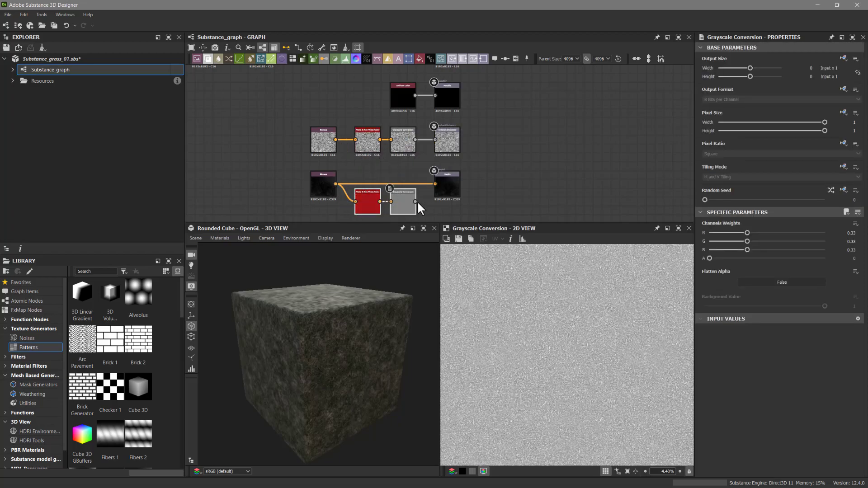
drag(416, 201, 407, 183)
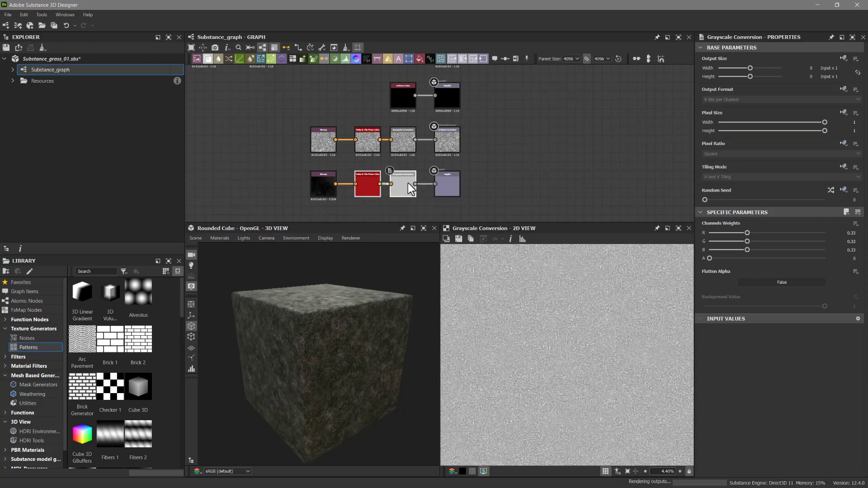
Step: Review the completed output chains and inspect the grass surface on the rounded cube up close
scroll(422, 140, down, 1)
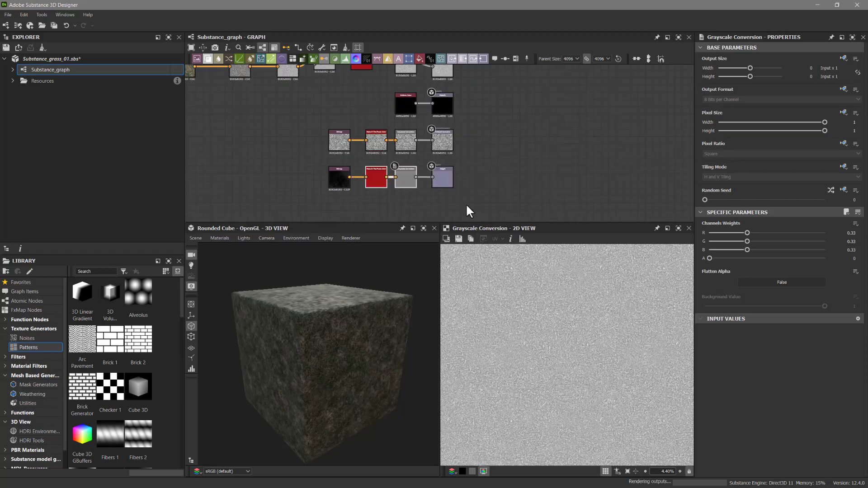
scroll(421, 140, down, 1)
middle_drag(494, 161, 466, 200)
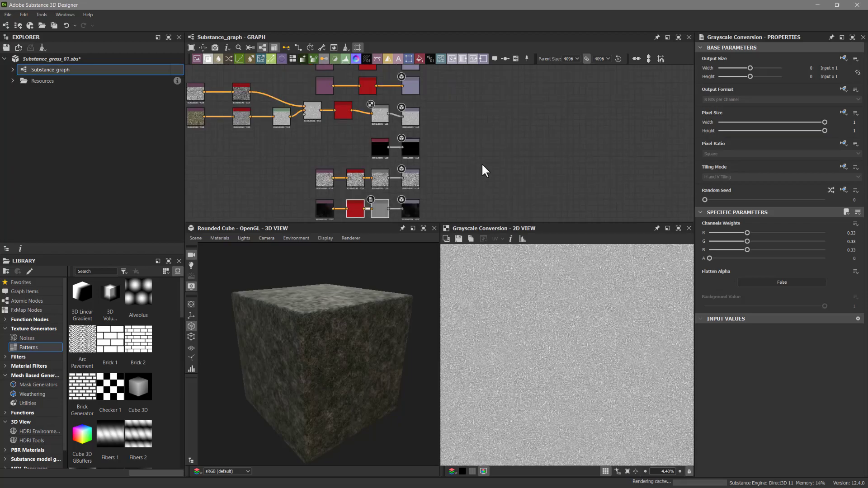
middle_drag(464, 200, 472, 152)
click(419, 161)
drag(366, 292, 292, 349)
scroll(337, 308, up, 10)
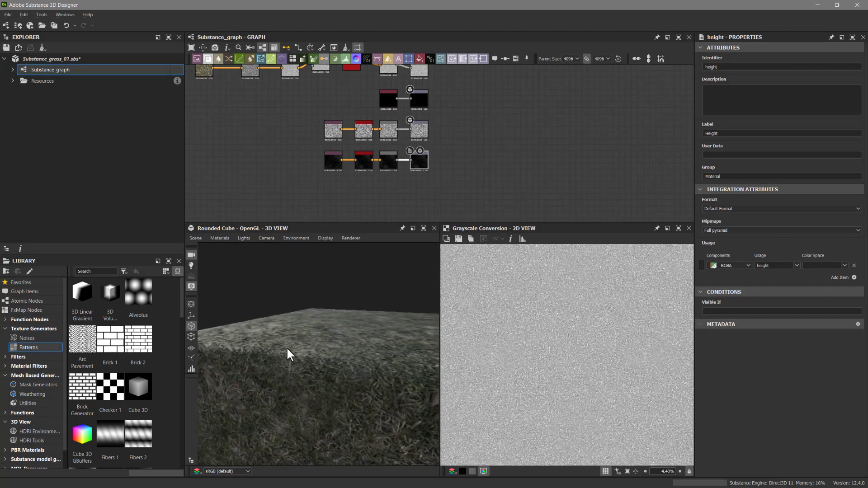
Step: Check the tiling of the Ambient Occlusion, Roughness, Normal and Base Color outputs in the 2D view
scroll(544, 340, down, 3)
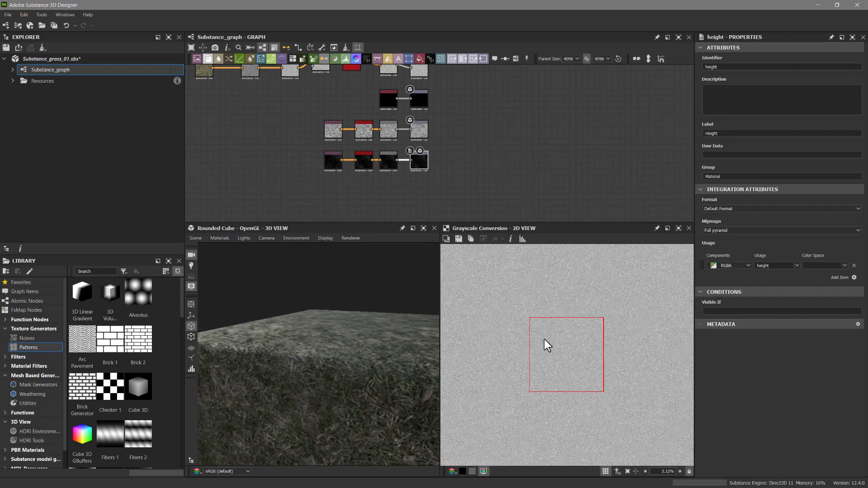
double_click(420, 131)
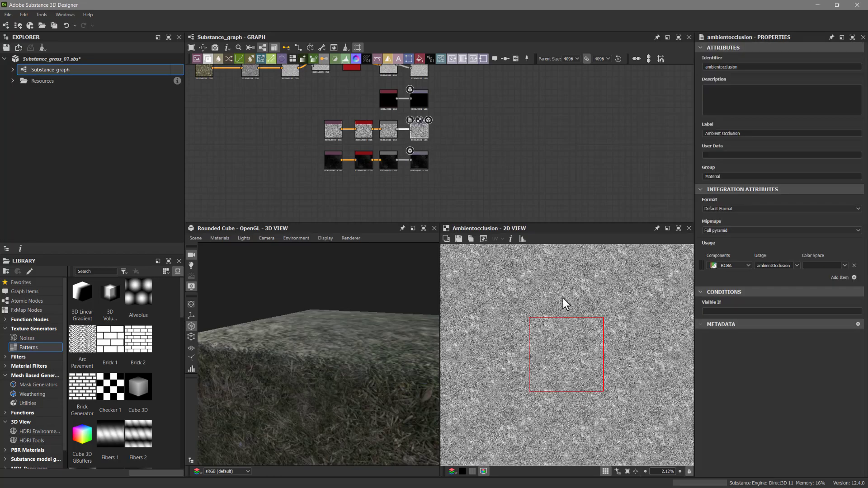
middle_drag(520, 124, 504, 186)
double_click(422, 135)
middle_drag(505, 158, 501, 176)
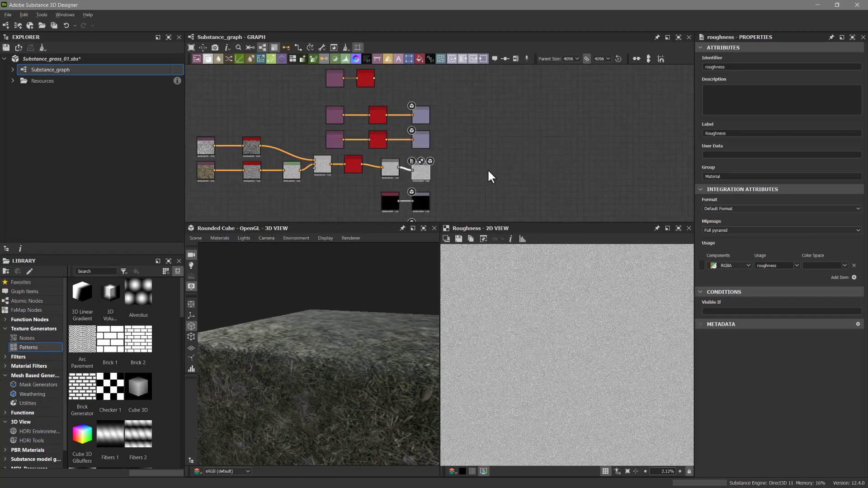
double_click(422, 140)
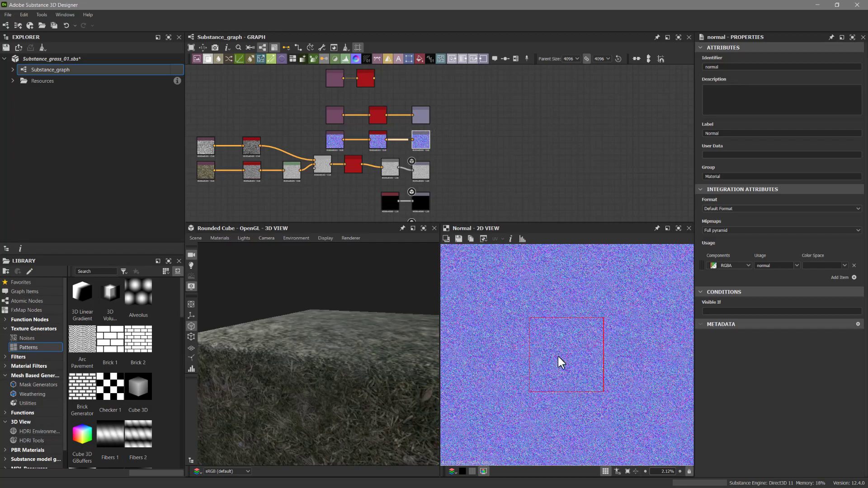
scroll(584, 351, up, 5)
scroll(587, 357, down, 2)
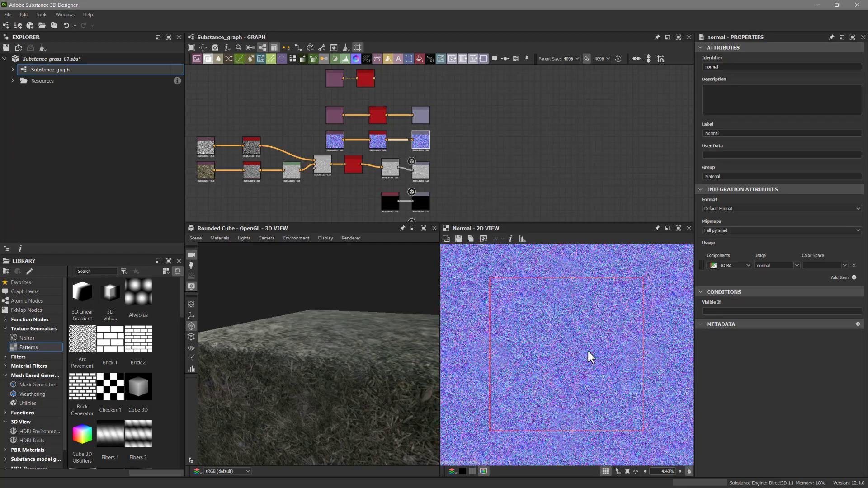
middle_drag(470, 127, 470, 146)
click(424, 137)
double_click(424, 137)
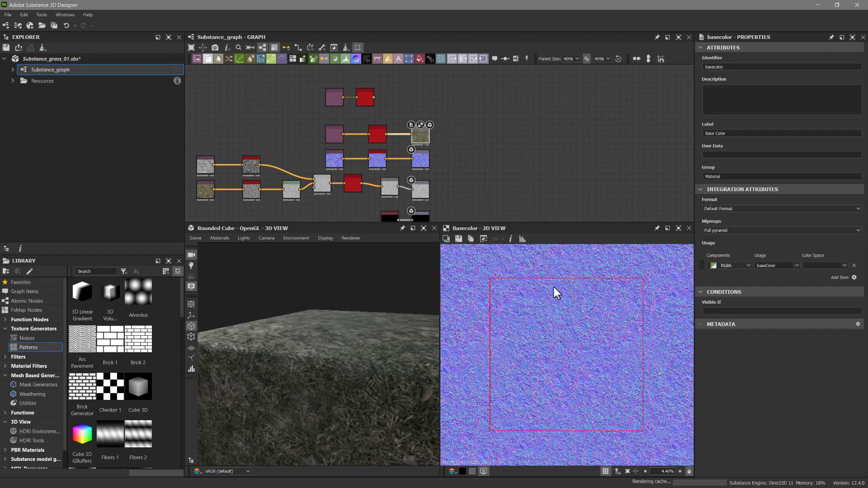
scroll(552, 358, down, 1)
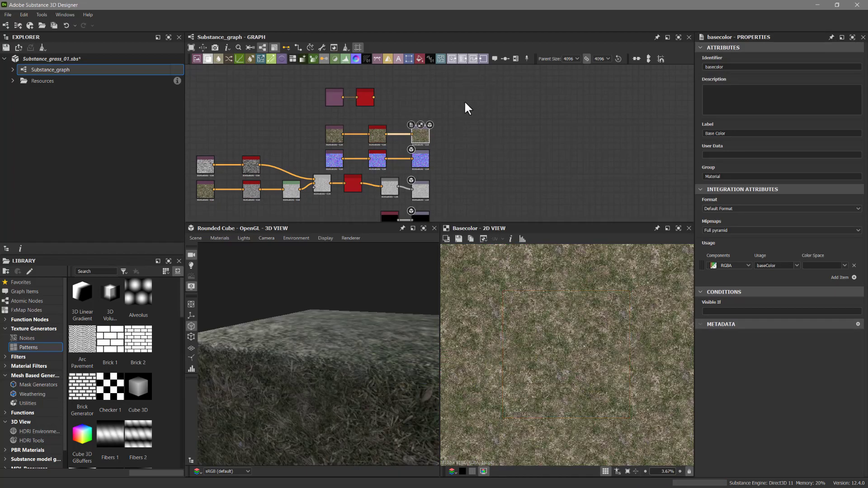
Step: Examine the Gradient Map and Shape nodes inside the RED BALL frame, and locate the Shape pattern in the library
middle_drag(465, 101, 456, 199)
middle_drag(430, 124, 538, 223)
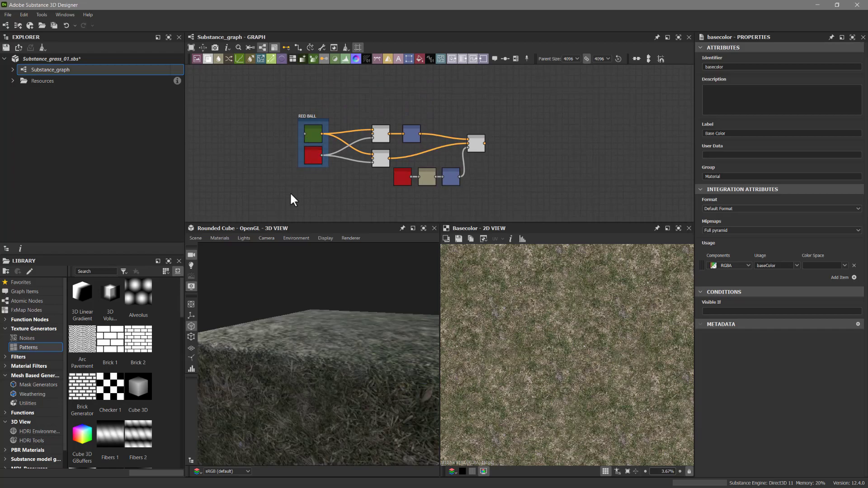
middle_drag(300, 188, 278, 184)
scroll(284, 136, up, 2)
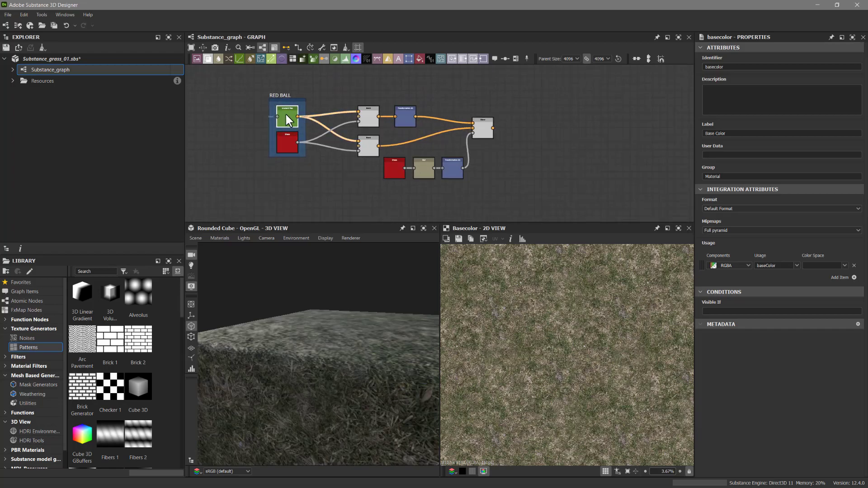
click(287, 119)
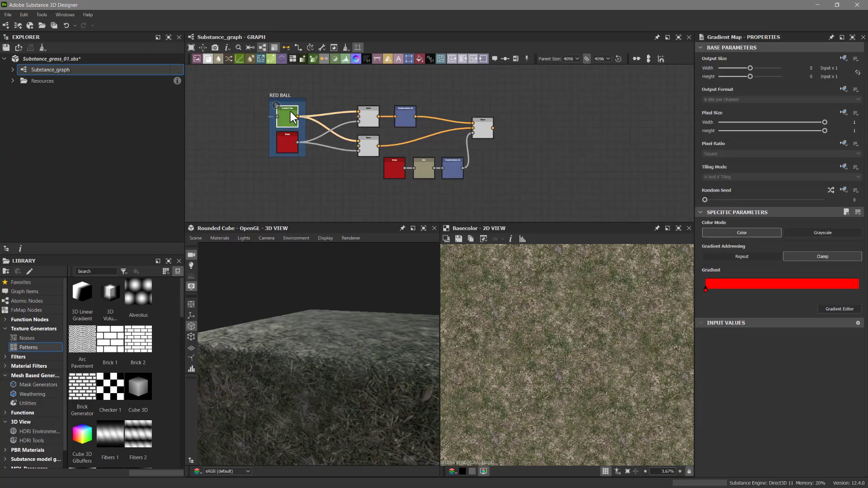
double_click(292, 118)
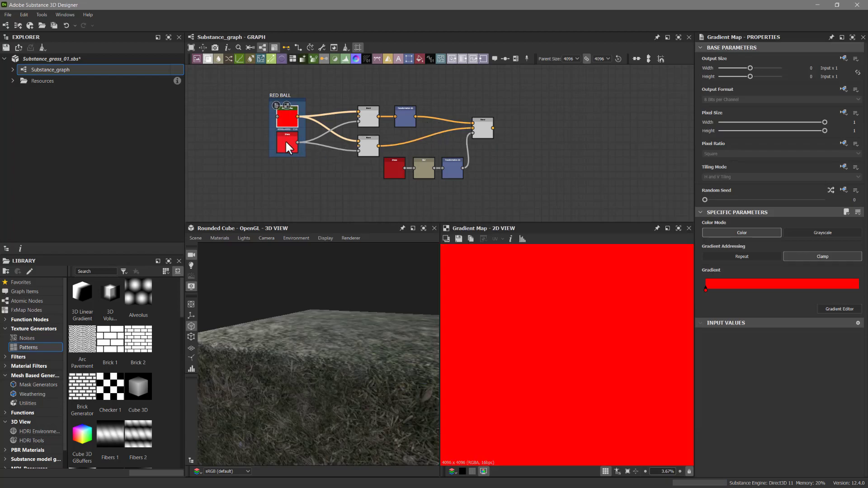
double_click(284, 145)
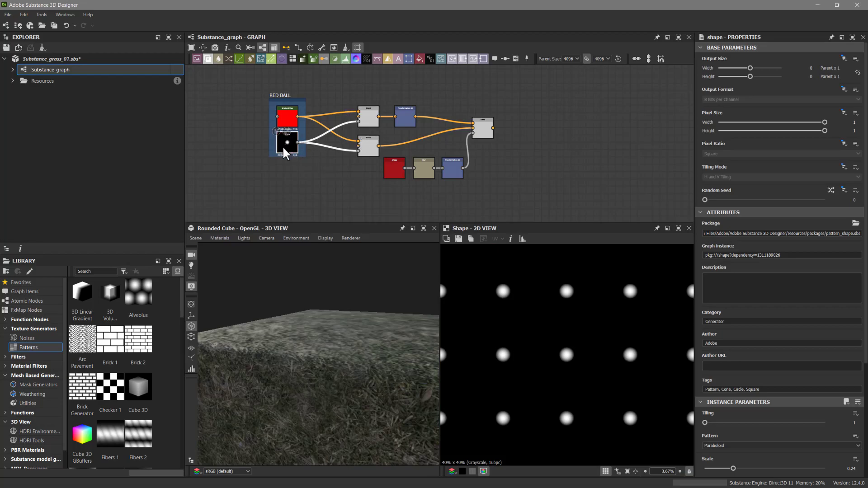
scroll(131, 432, down, 3)
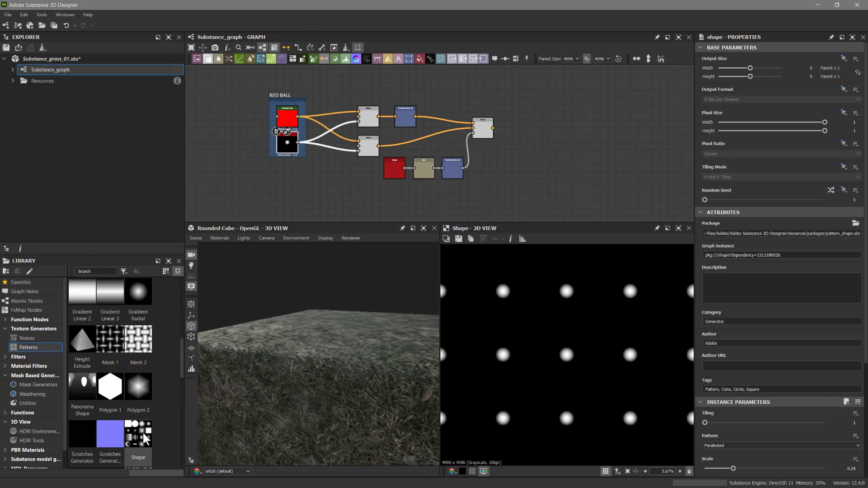
Step: Examine the two Blend nodes fed by the RED BALL frame, the upper Transformation 2D node and the final Blend node's settings
middle_drag(353, 190, 333, 195)
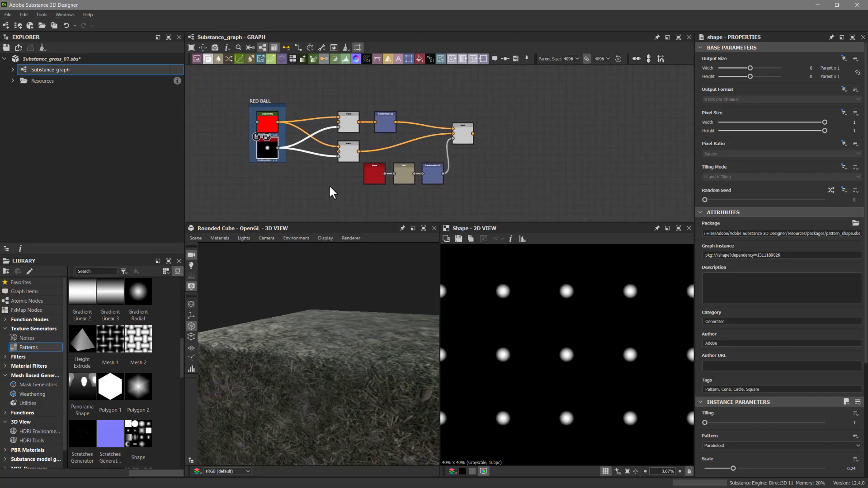
double_click(349, 129)
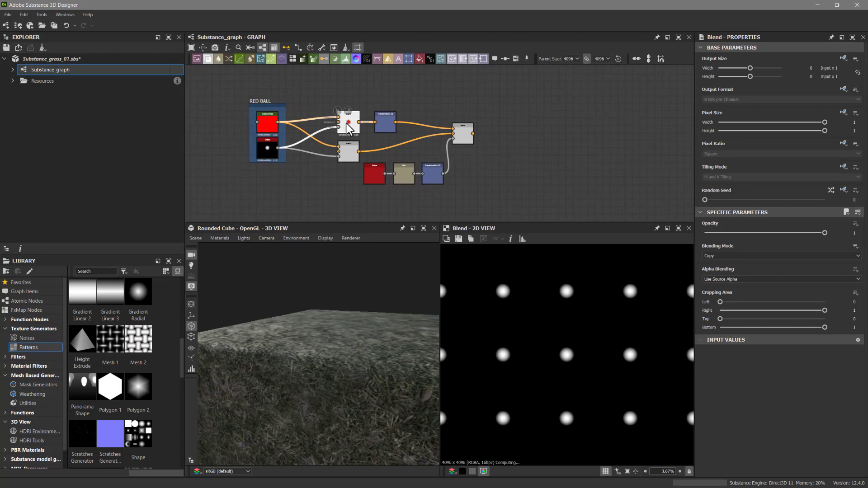
double_click(381, 123)
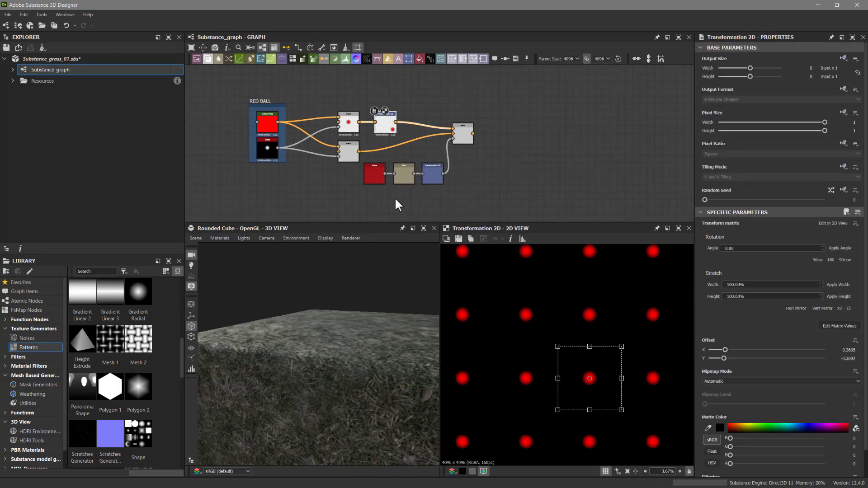
double_click(348, 154)
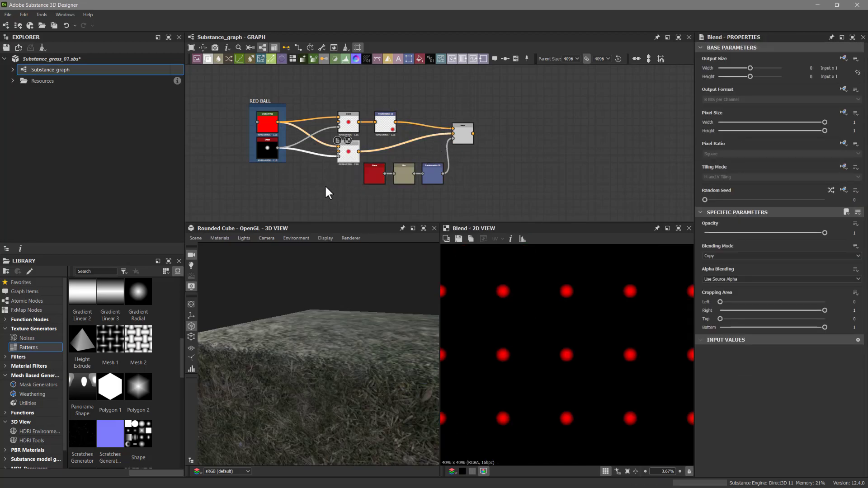
middle_drag(333, 194, 291, 189)
click(415, 130)
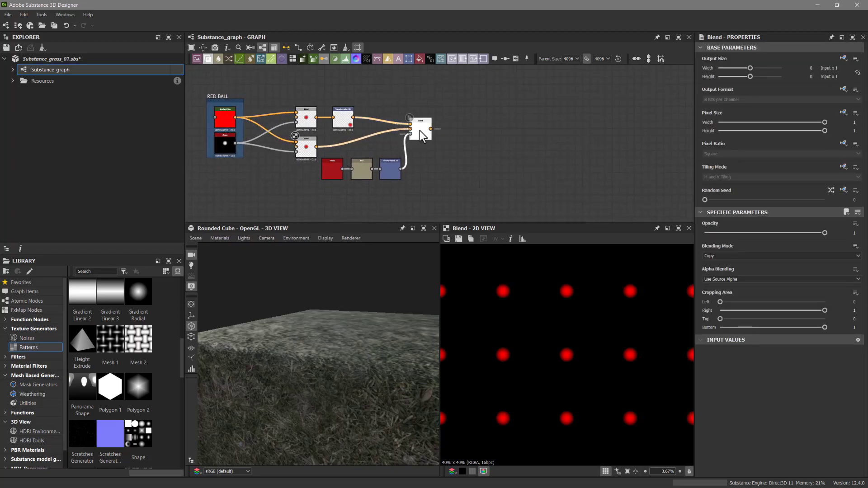
Step: Copy the grass_01_color Bitmap from the base color chain and place the copy below the RED BALL frame
scroll(420, 181, down, 6)
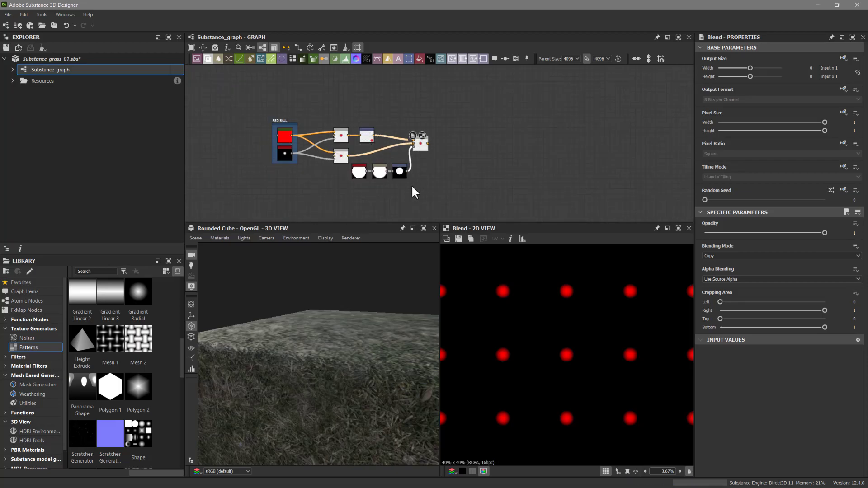
click(384, 197)
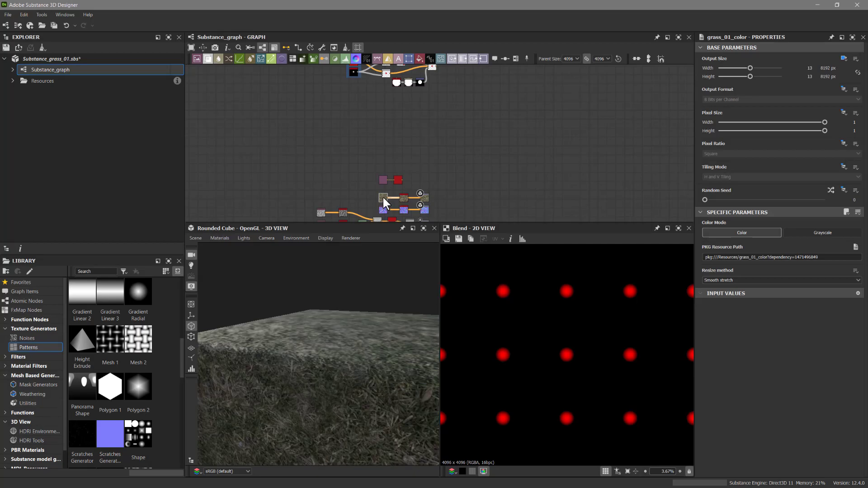
key(ctrl+v)
scroll(445, 137, up, 3)
middle_drag(443, 146, 446, 166)
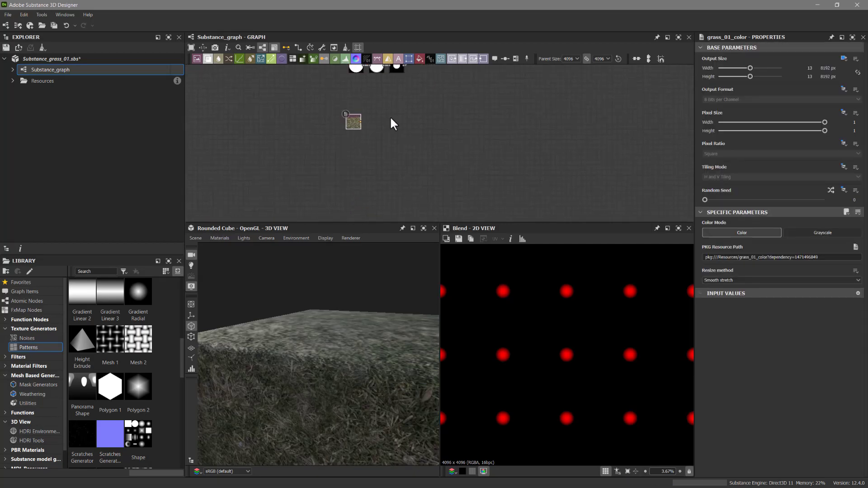
middle_drag(392, 117, 404, 208)
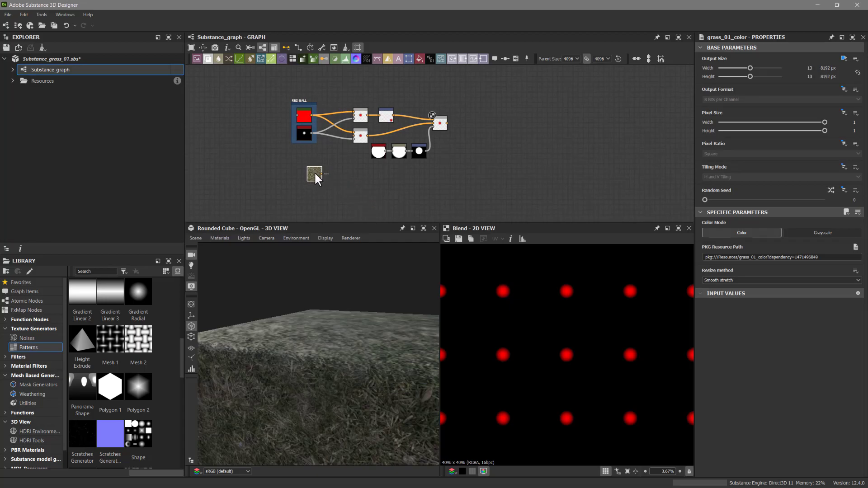
Step: Connect the copied grass bitmap to the background inputs of both Blend nodes fed by the RED BALL frame
scroll(314, 171, up, 2)
middle_drag(340, 164, 340, 183)
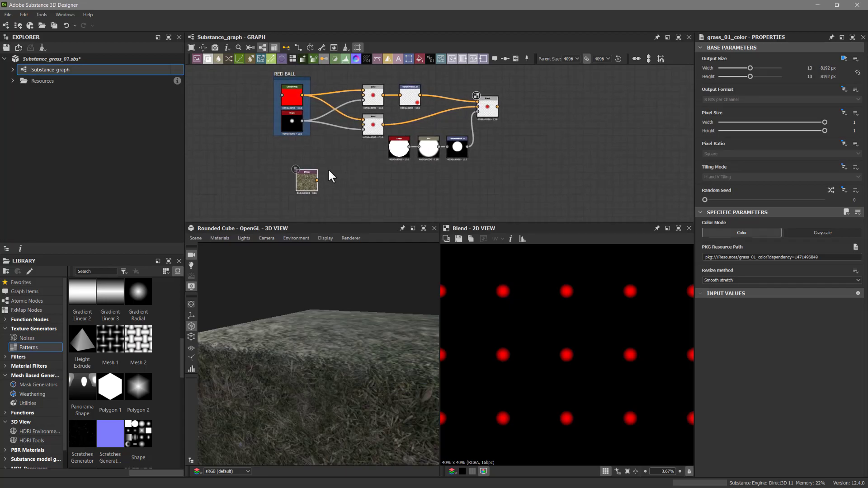
drag(317, 180, 363, 95)
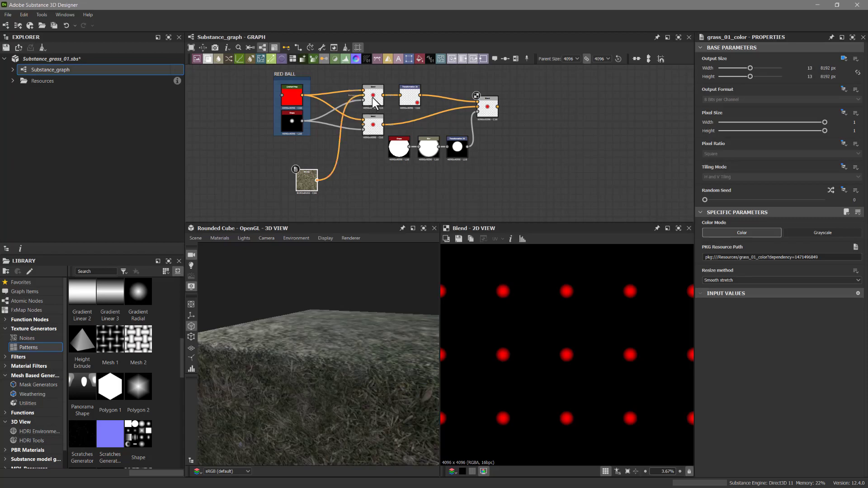
drag(317, 180, 370, 125)
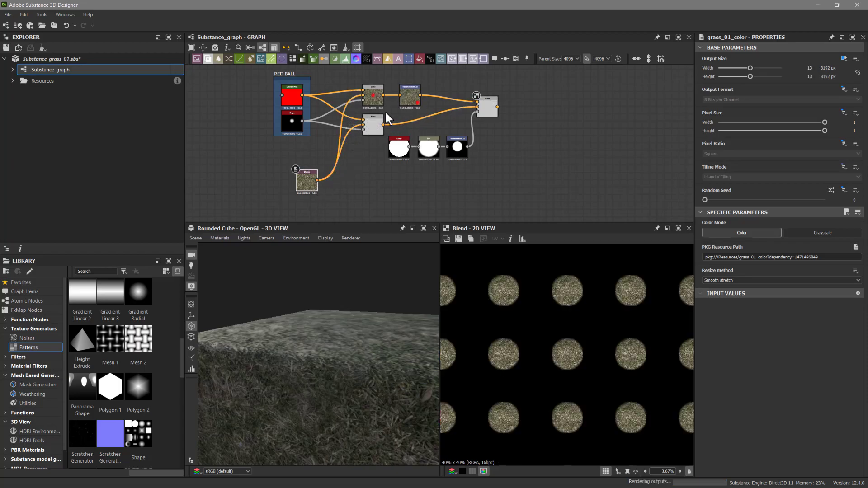
Step: Examine the upper Blend, its Transformation 2D node and the lower Blend in the 2D view with the grass background
double_click(367, 97)
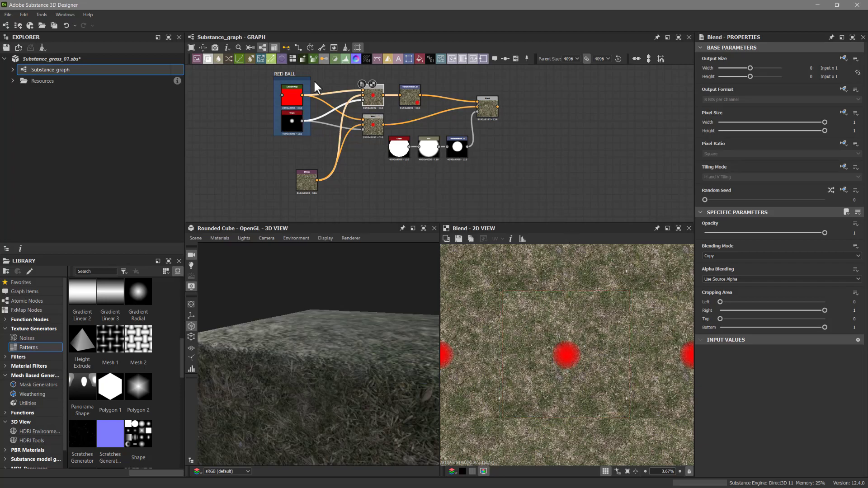
drag(373, 306, 389, 319)
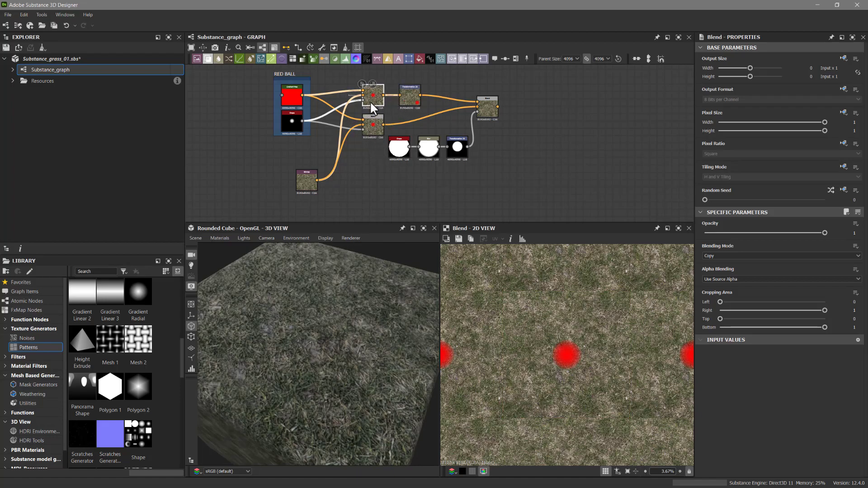
double_click(409, 93)
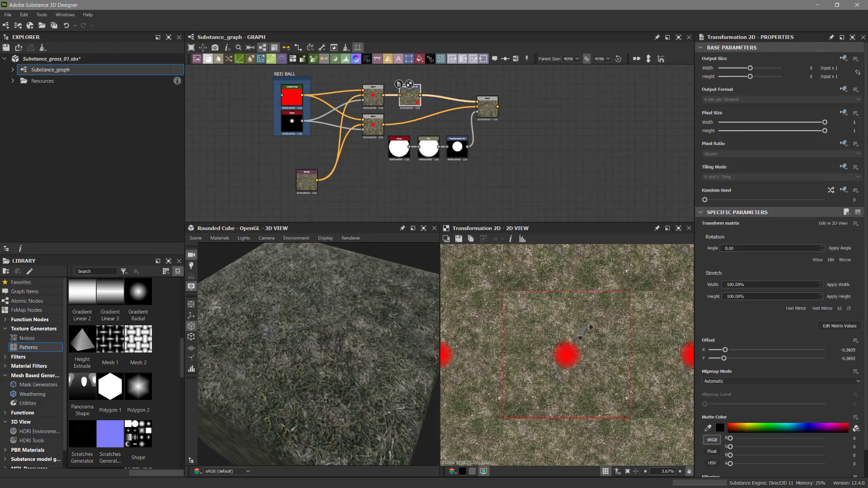
drag(587, 325, 588, 368)
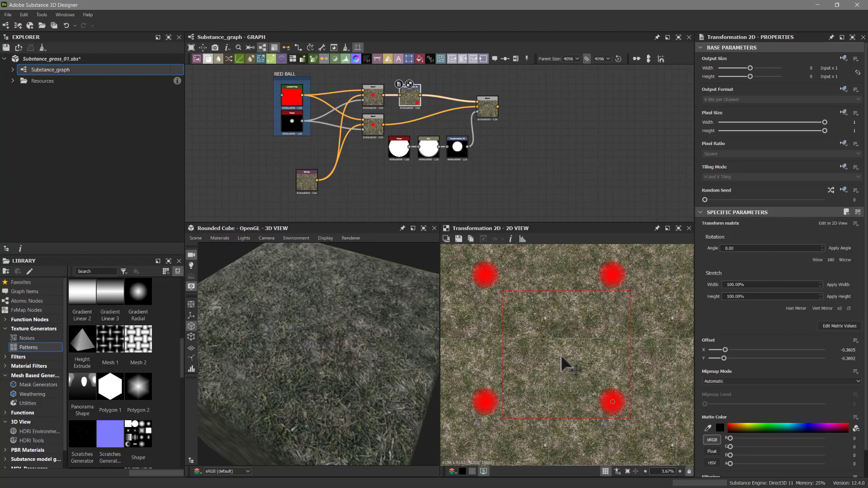
click(373, 124)
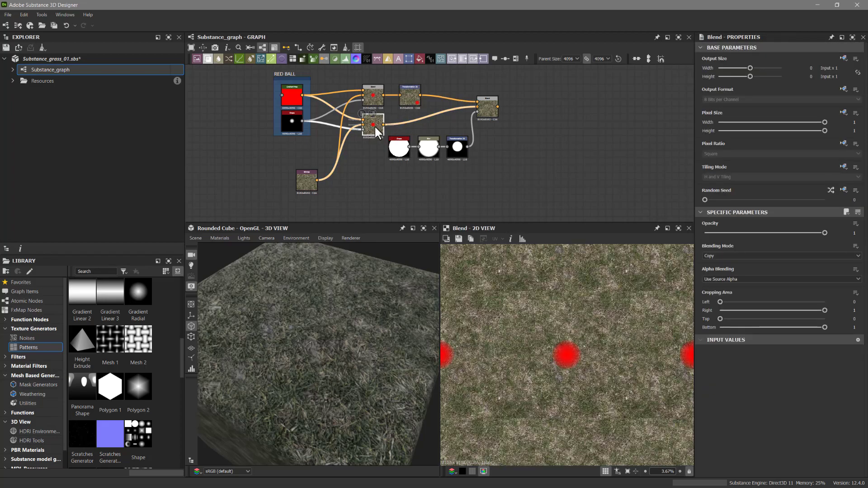
Step: Examine the circular mask chain from the Shape to the Transformation 2D node, and the final Blend node it feeds
click(456, 151)
click(398, 149)
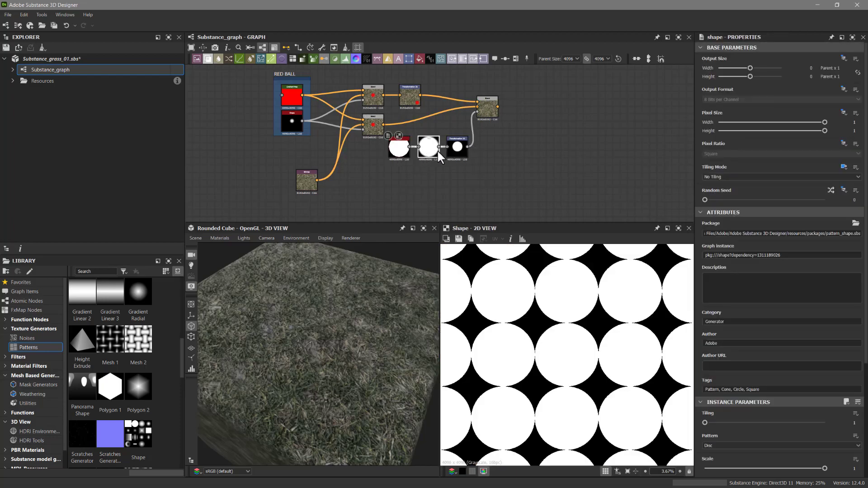
click(438, 150)
click(455, 150)
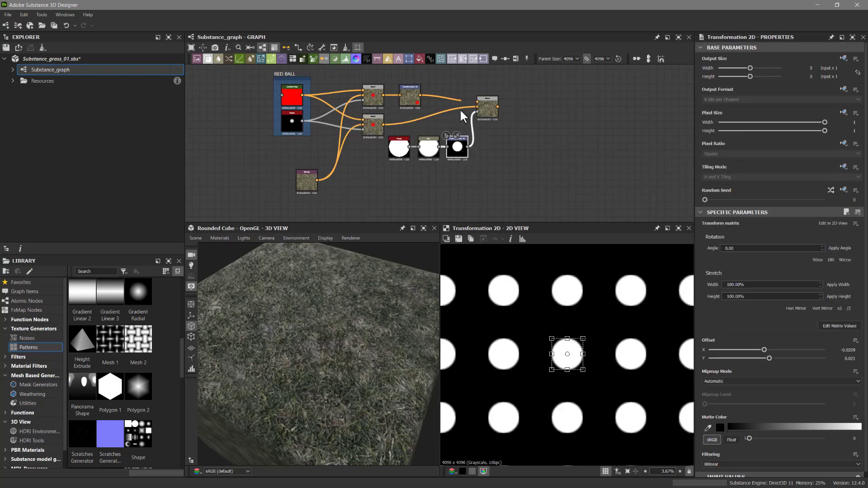
click(482, 107)
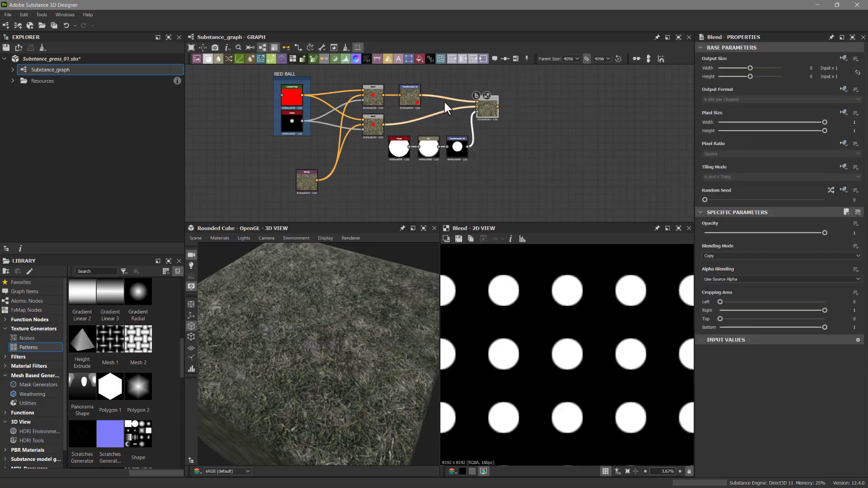
Step: Compare the upper Transformation 2D and lower Blend inputs, and inspect the final Blend's grass tiling up close
click(412, 94)
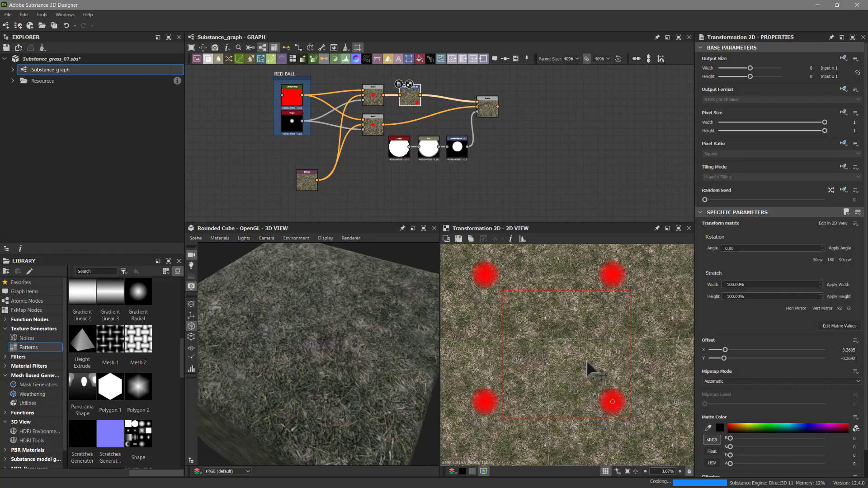
click(371, 128)
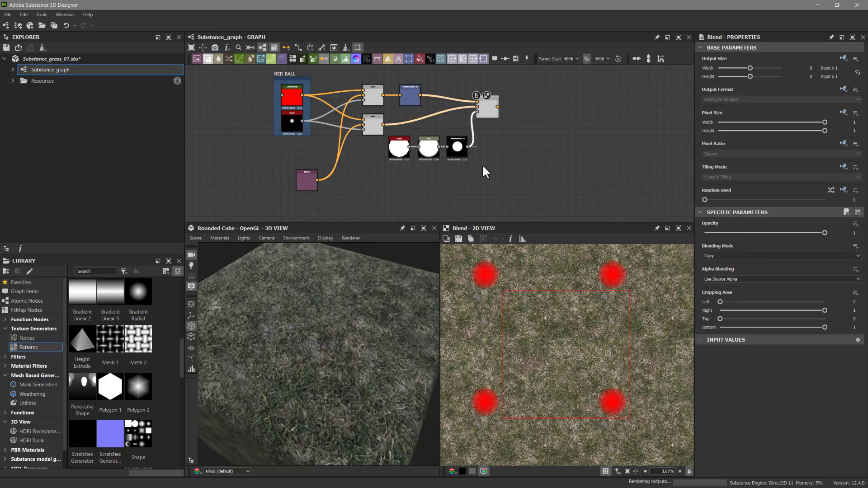
click(489, 107)
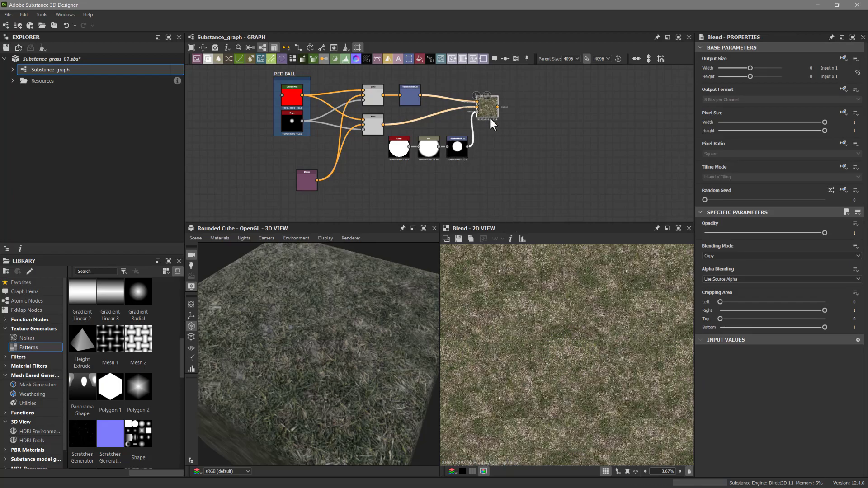
scroll(573, 379, up, 3)
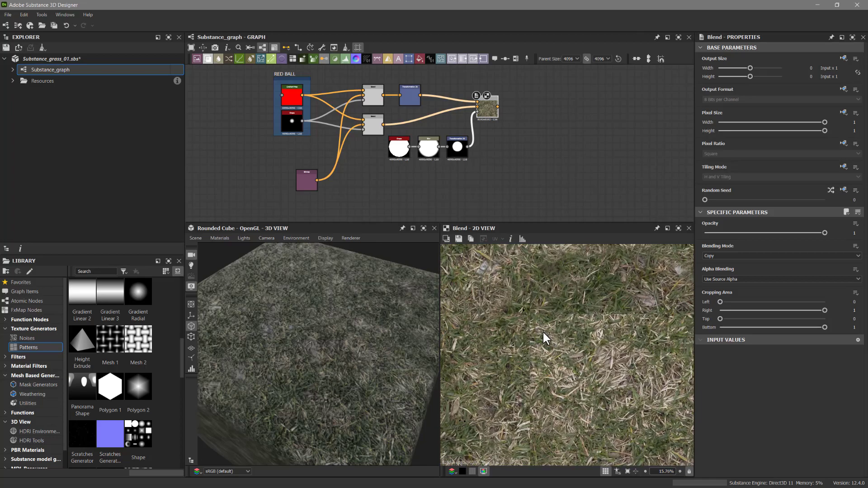
scroll(546, 333, down, 2)
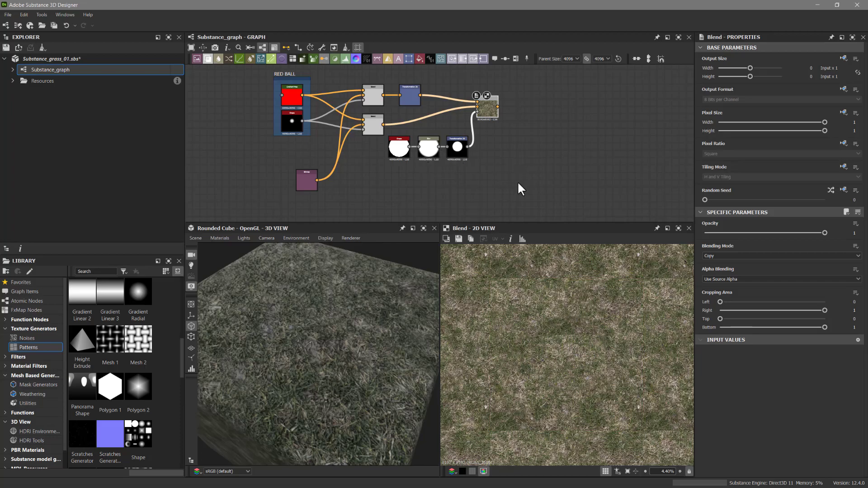
Step: Move the grass bitmap directly below the RED BALL frame and place the three-node circular mask chain beneath it
middle_drag(517, 192, 504, 183)
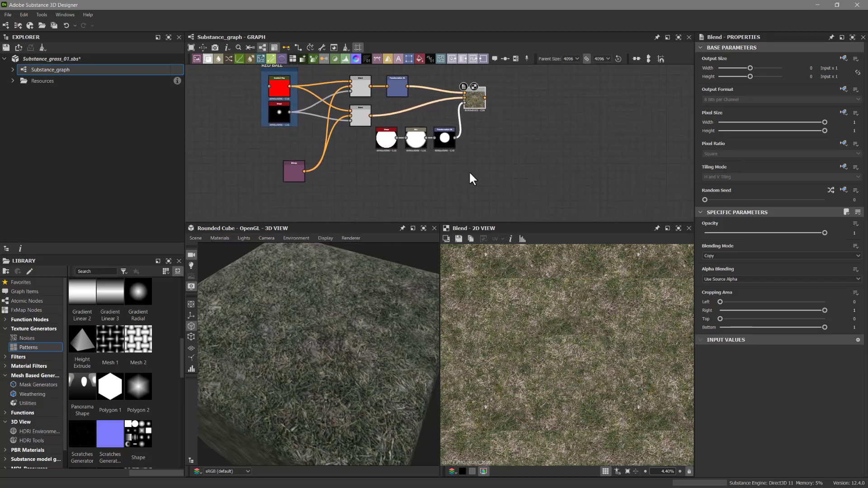
scroll(500, 166, down, 1)
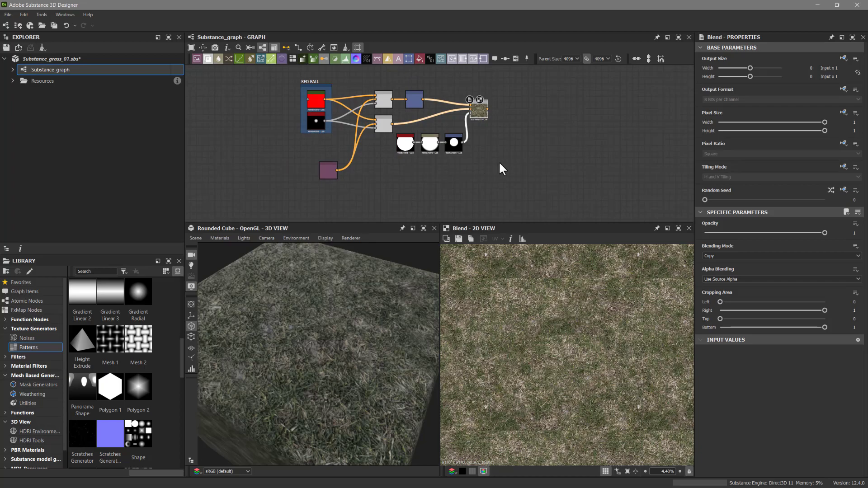
scroll(493, 159, down, 1)
scroll(490, 158, up, 2)
drag(296, 174, 278, 148)
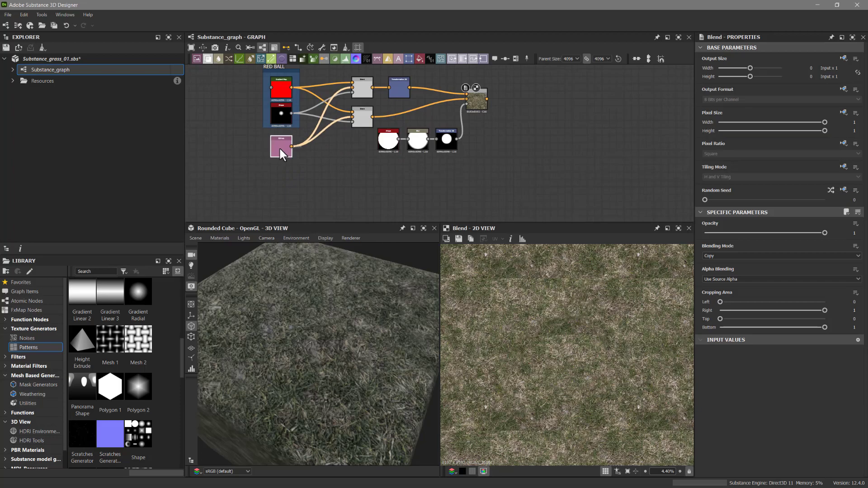
middle_drag(492, 185, 454, 199)
drag(439, 191, 248, 199)
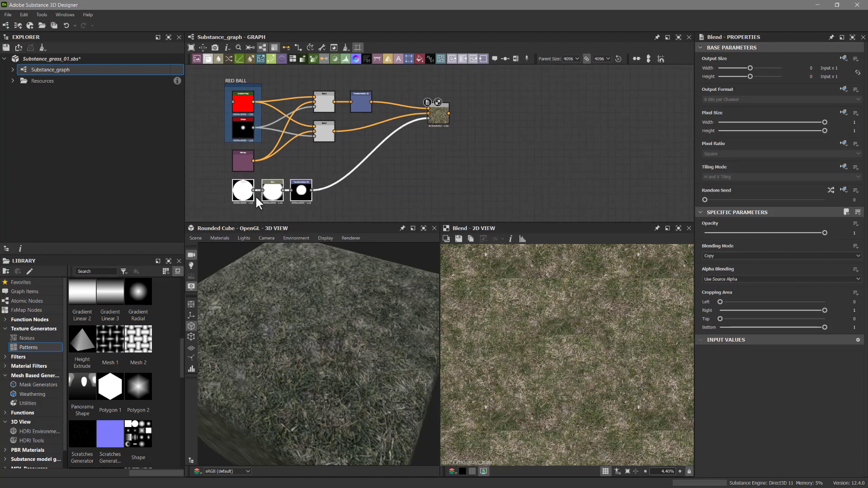
scroll(445, 164, down, 1)
middle_drag(425, 166, 441, 165)
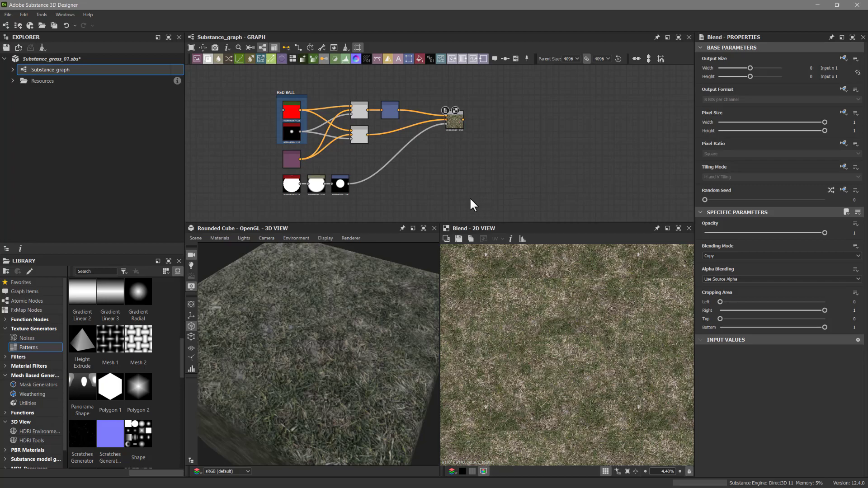
middle_drag(470, 197, 473, 150)
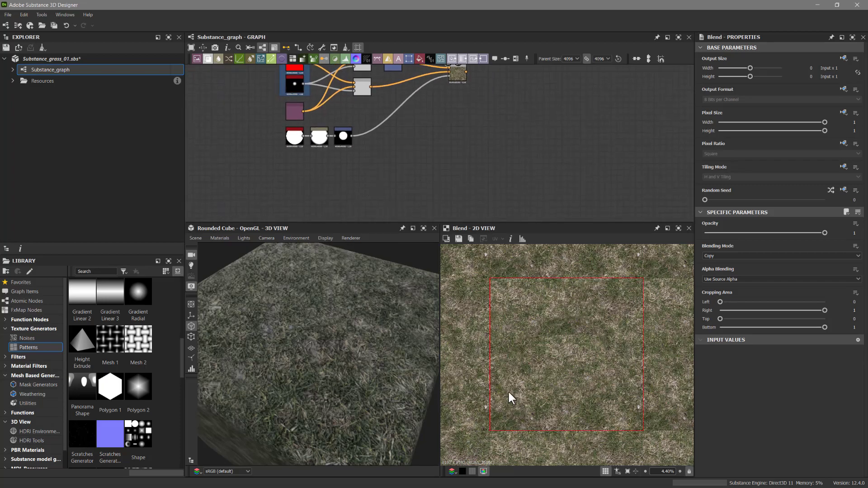
middle_drag(409, 146, 399, 174)
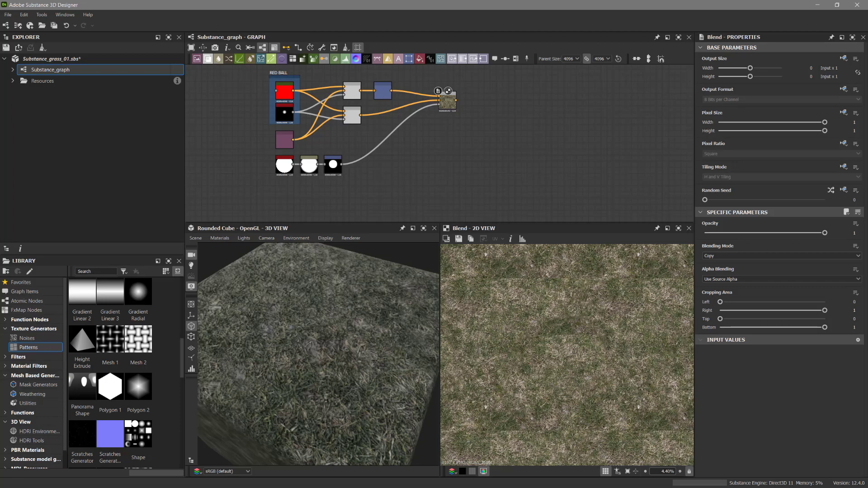
Step: Switch to Photoshop and duplicate the Background layer of grass_01_color.png
key(alt+Tab)
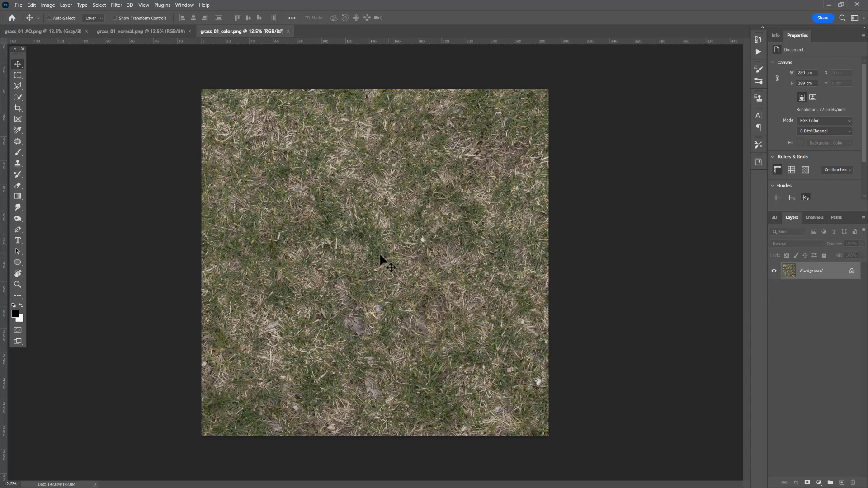
key(z)
drag(360, 254, 374, 240)
drag(818, 272, 841, 482)
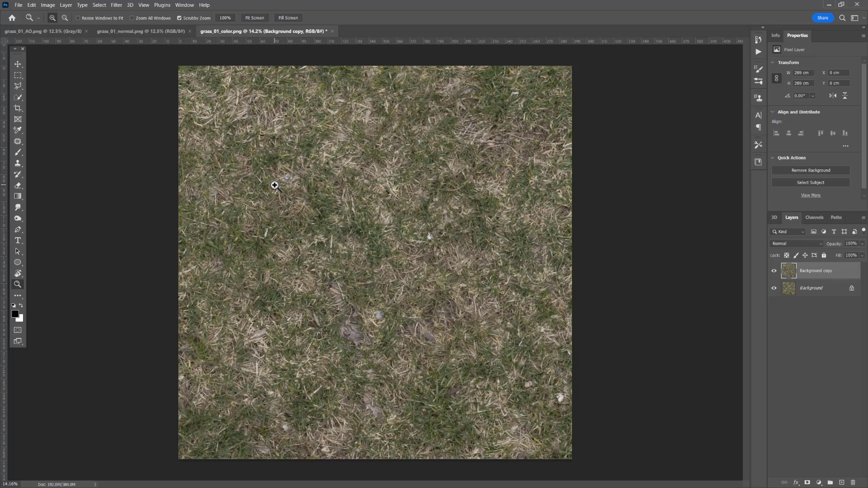
Step: Apply the Offset filter to the Background copy layer with 4096 pixels horizontal, 4096 pixels vertical and Wrap Around
click(116, 4)
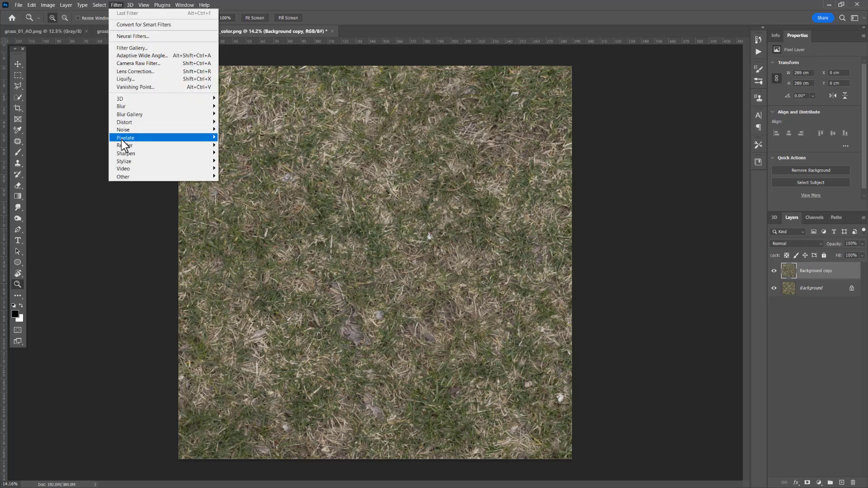
mouse_move(217, 177)
click(243, 214)
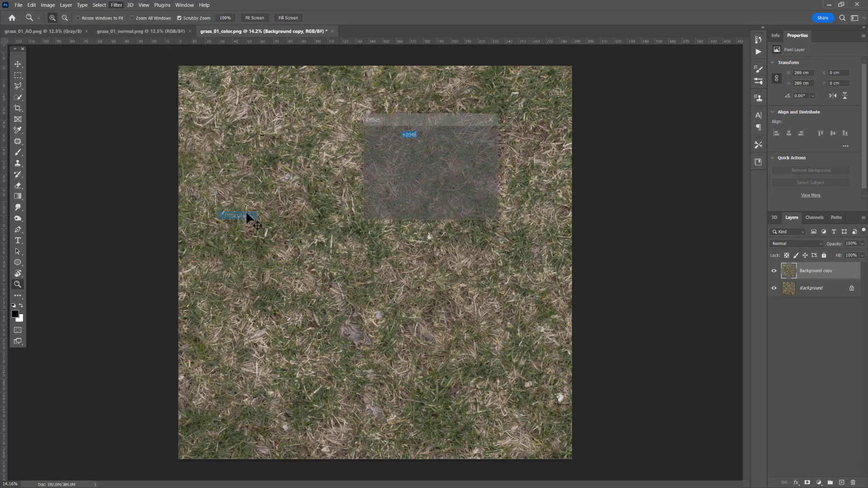
text(4096)
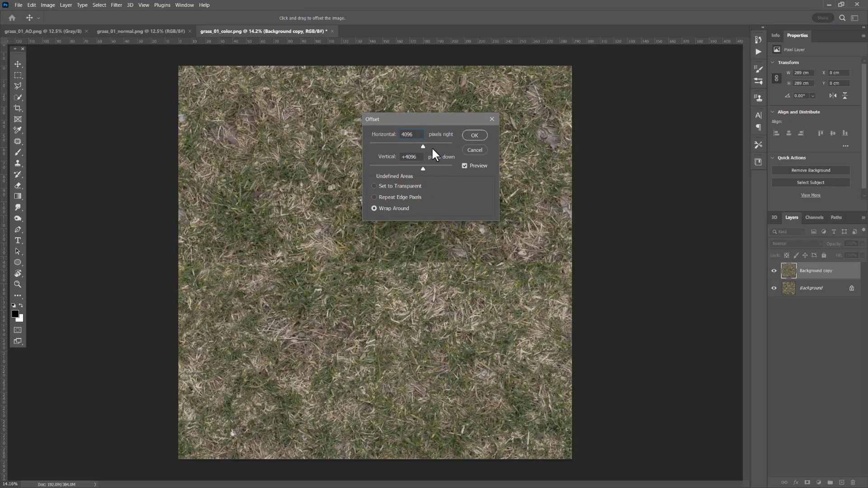
click(474, 136)
Step: Inspect the horizontal and vertical seams crossing the centre of the offset grass layer
key(z)
drag(411, 270, 450, 266)
alt+click(449, 266)
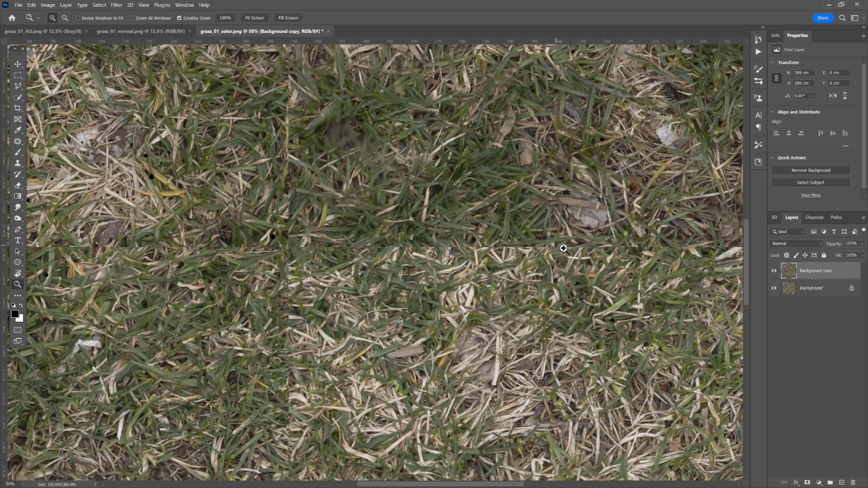
drag(639, 271, 306, 273)
drag(482, 265, 463, 264)
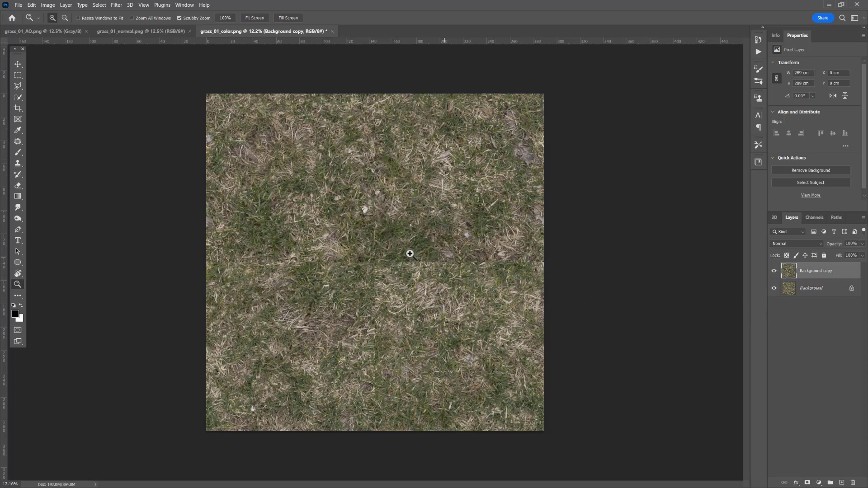
mouse_move(398, 260)
mouse_down()
mouse_move(411, 260)
mouse_move(404, 247)
mouse_up()
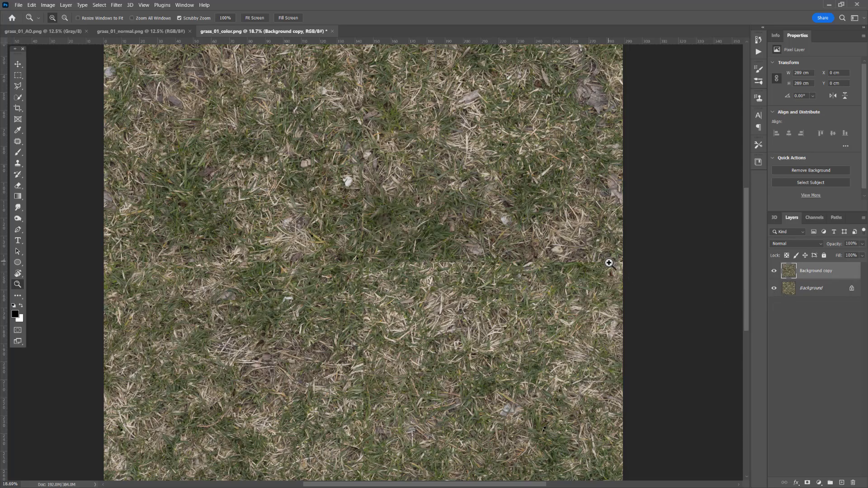
Step: Add a layer mask to the Background copy layer and reduce the textured Brush tool's size to 700 pixels
click(808, 482)
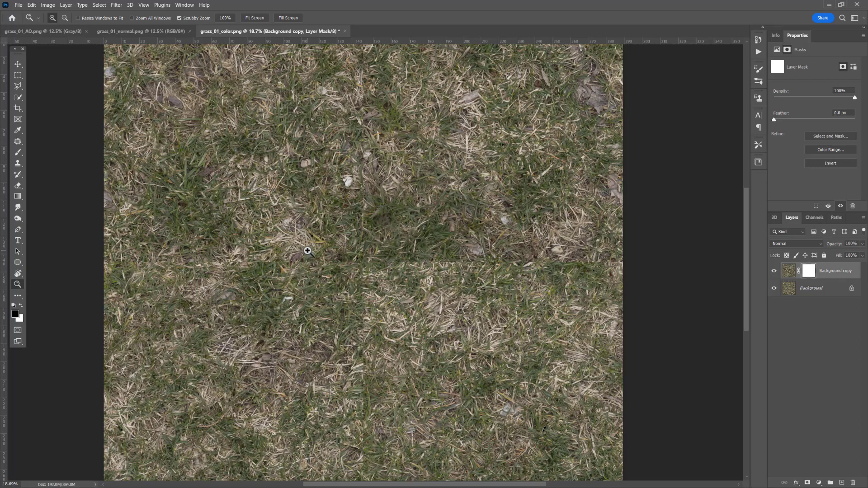
key(b)
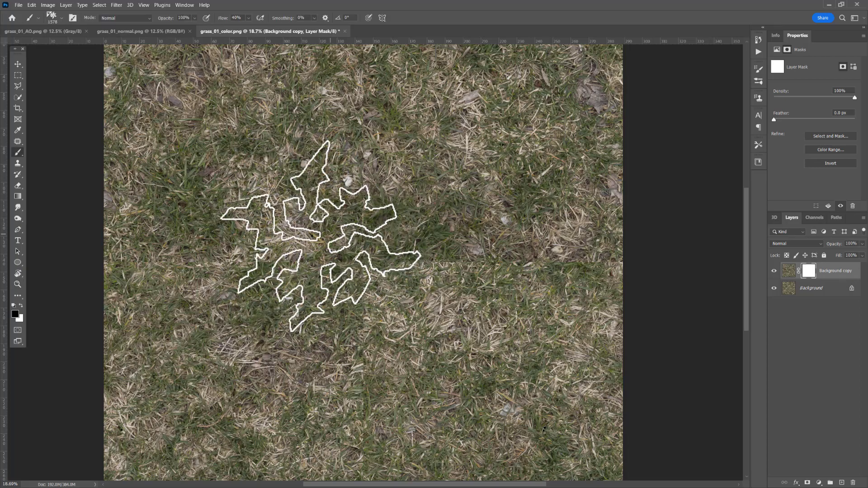
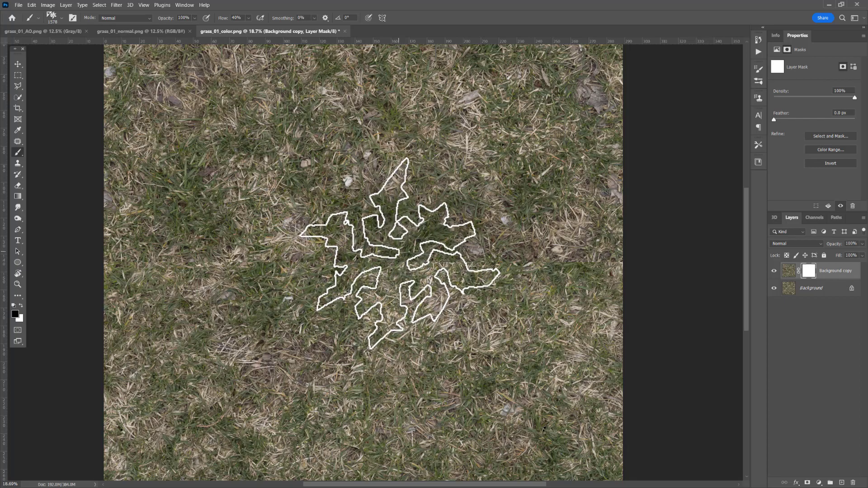
key(bracketleft)
key(bracketleft)
key(bracketleft)
key(bracketleft)
key(bracketleft)
key(bracketleft)
key(bracketleft)
key(bracketleft)
key(bracketleft)
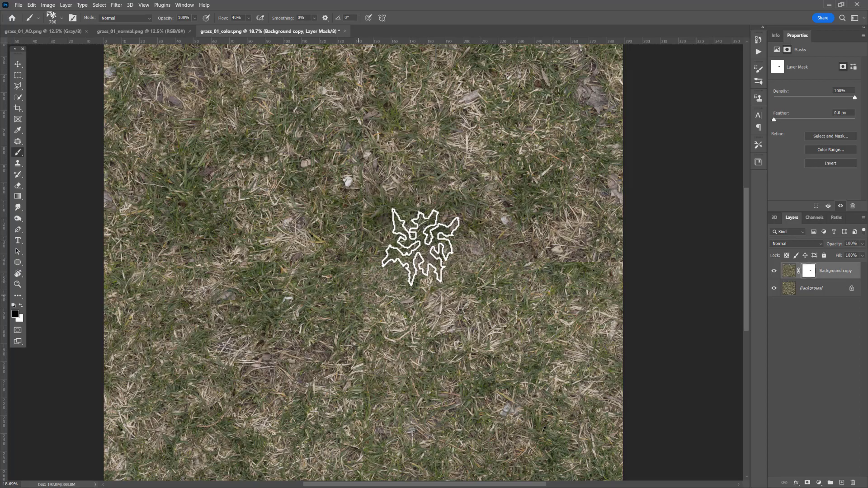
Step: Try hiding the horizontal seam with black textured-brush strokes on the Background copy layer's mask, and undo the strokes
drag(331, 246, 286, 260)
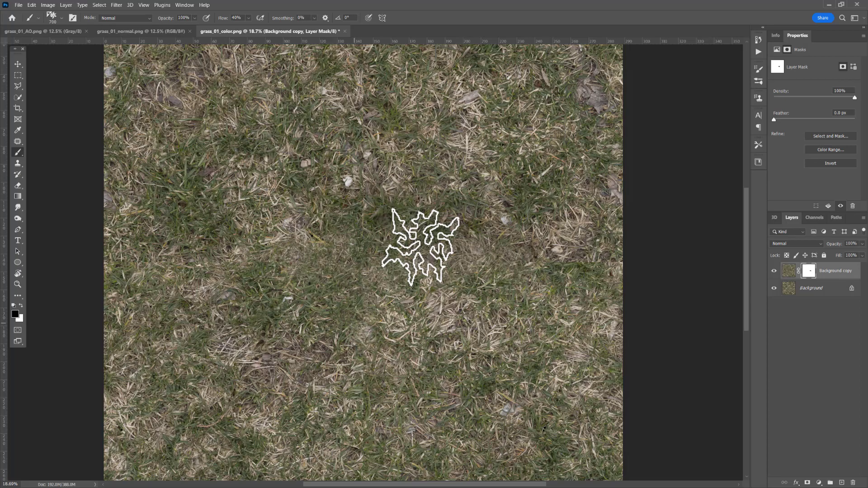
mouse_move(420, 246)
mouse_down()
mouse_move(378, 294)
mouse_move(376, 285)
mouse_up()
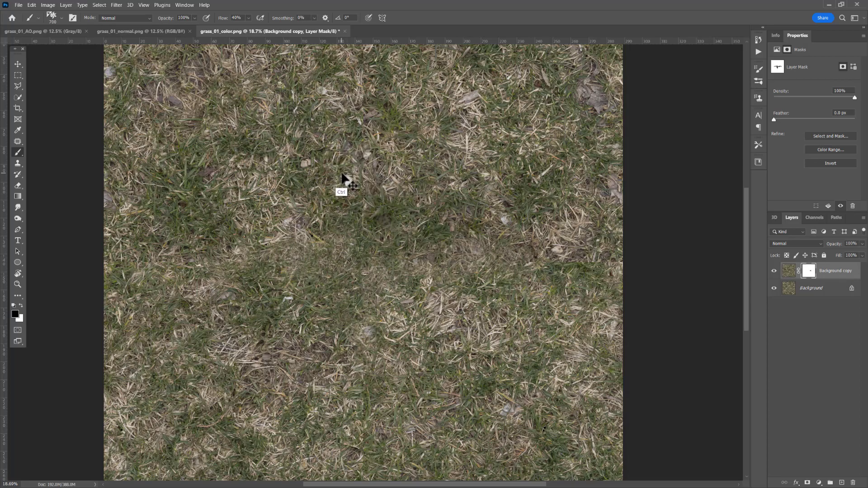
key(ctrl+z)
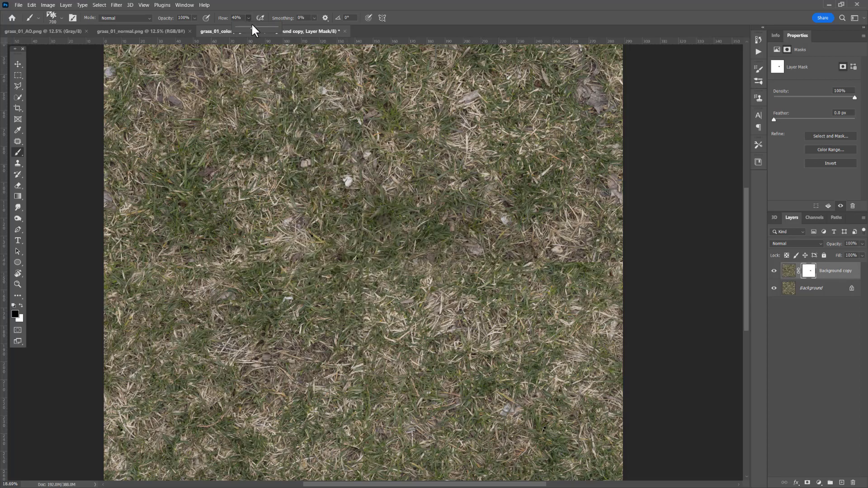
Step: Set the brush flow to 100% and switch to a round 700-pixel brush with reduced hardness
click(276, 28)
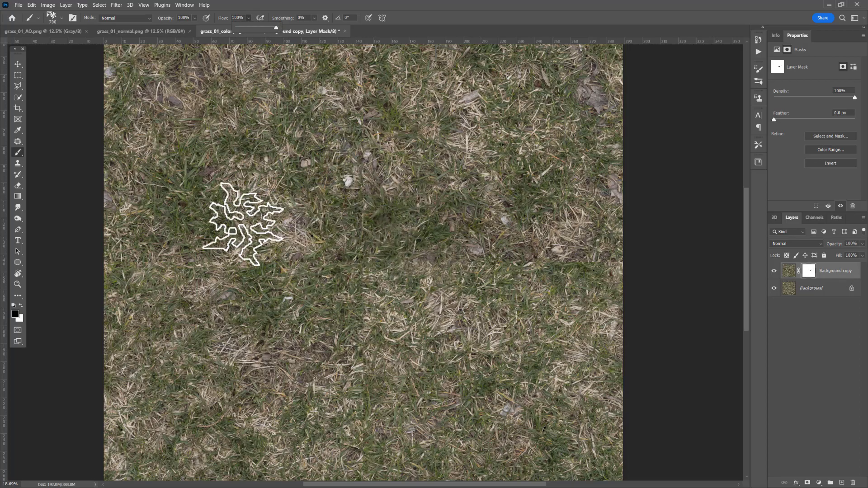
right_click(320, 224)
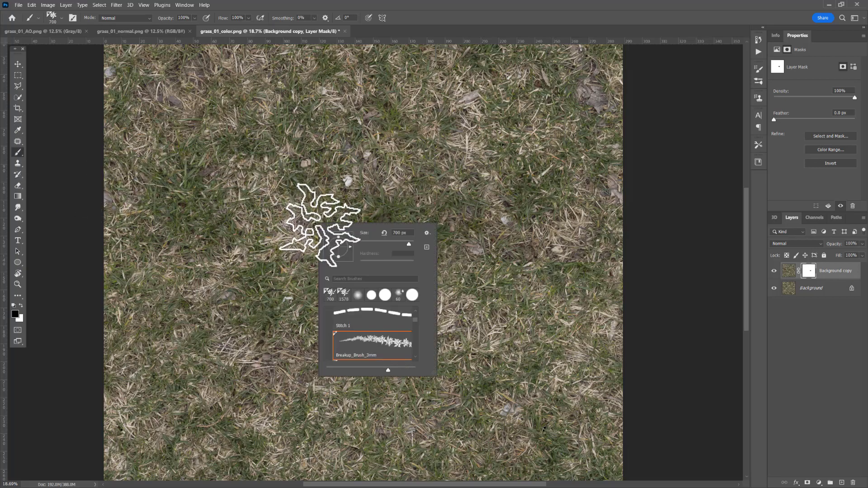
click(384, 297)
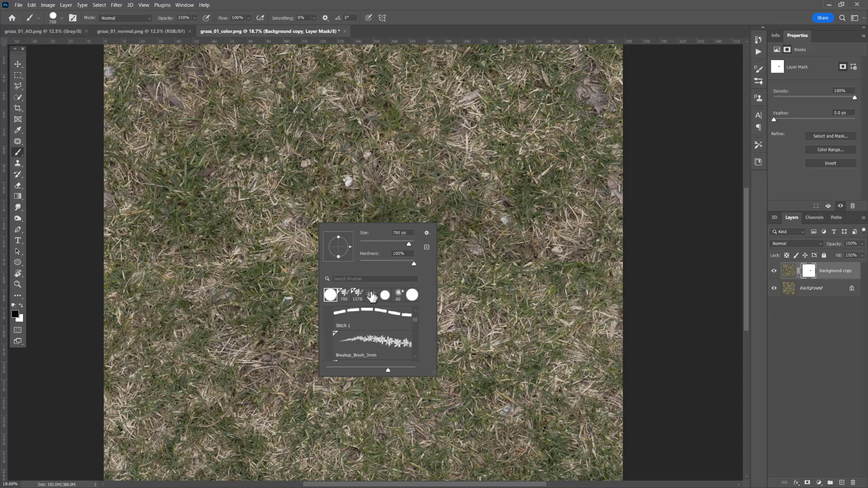
drag(414, 262, 381, 270)
click(476, 18)
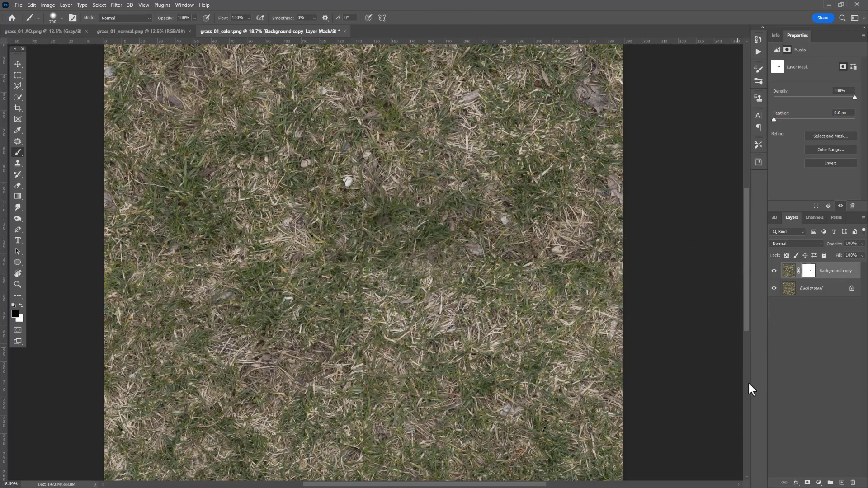
Step: Add a new layer filled with white, test one soft black brush dab on it and undo the dab
click(842, 483)
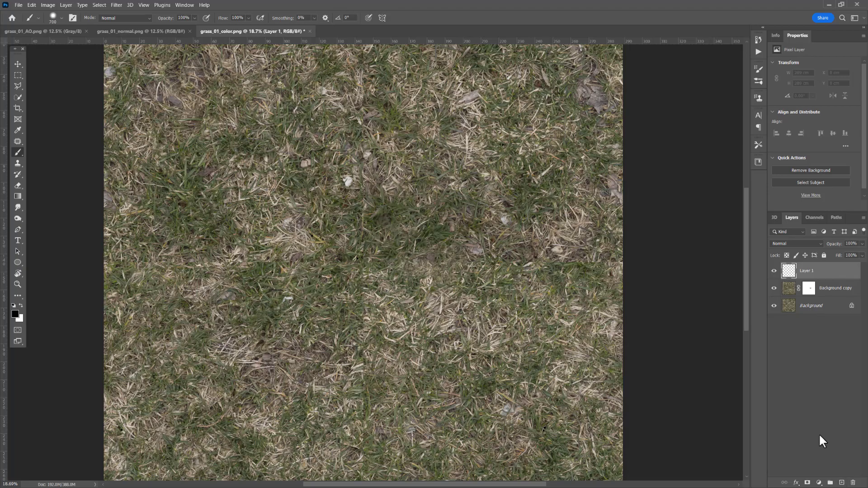
key(ctrl+BackSpace)
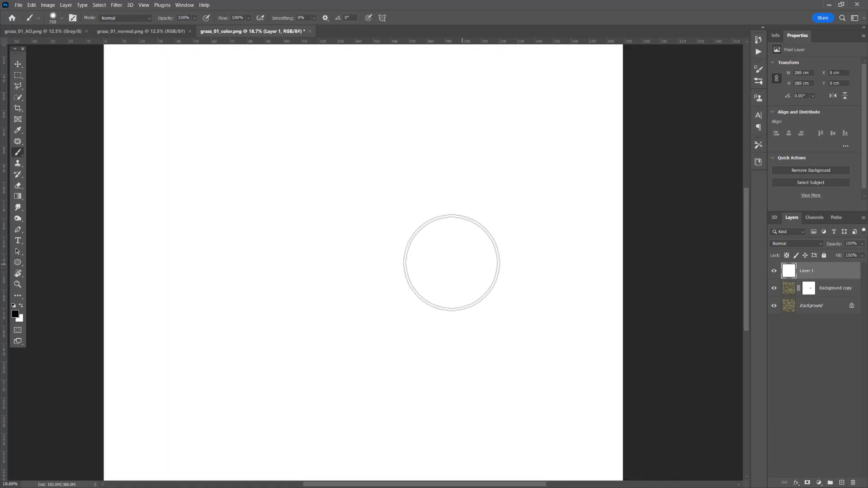
click(401, 273)
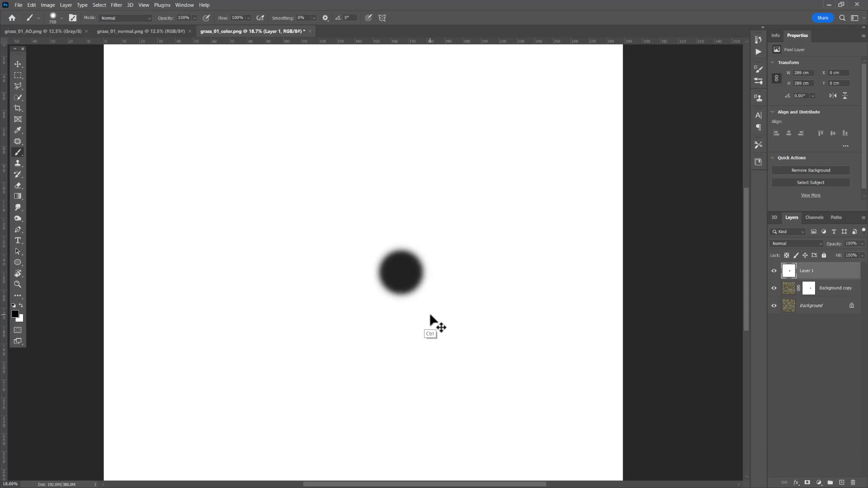
key(ctrl+z)
Step: Hide the white layer and make the Background copy layer's mask the painting target
click(773, 272)
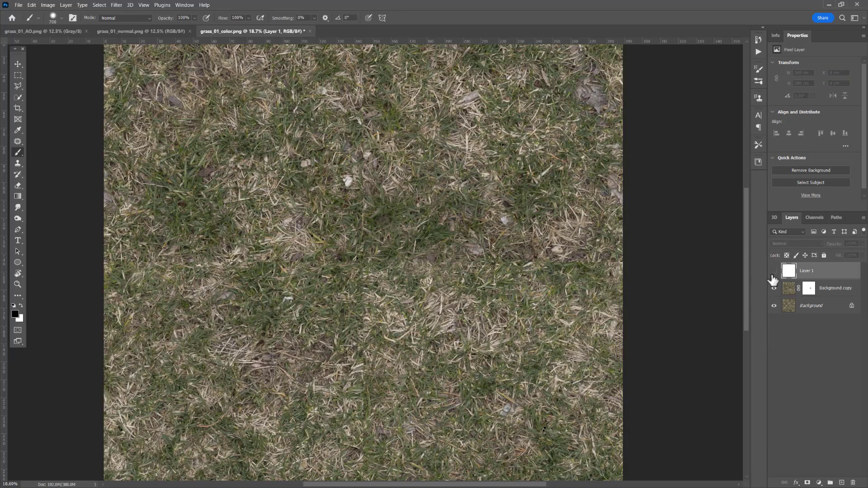
click(374, 260)
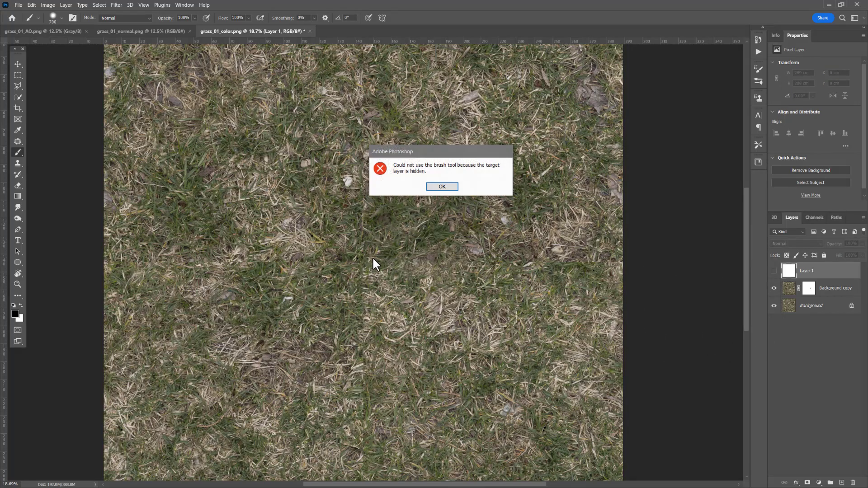
click(439, 187)
click(805, 289)
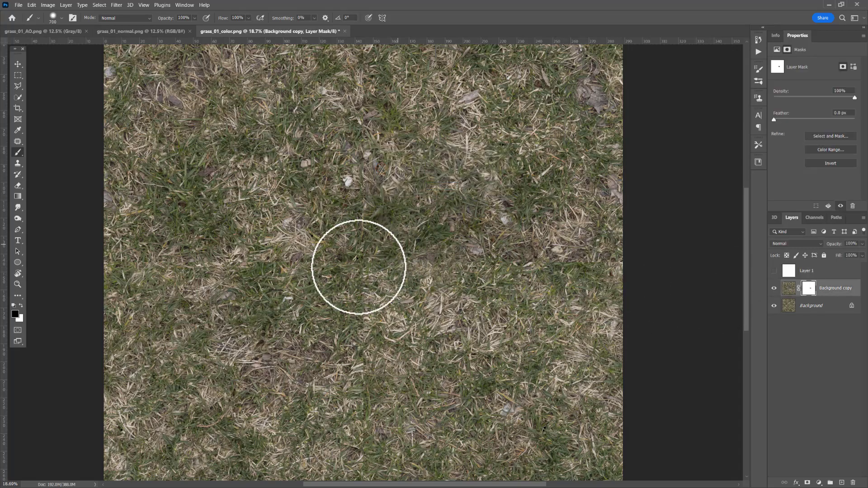
Step: Paint black on the mask over the horizontal seam and the upper part of the vertical seam, reducing the brush to 400 pixels
mouse_move(398, 254)
mouse_down()
mouse_move(549, 266)
mouse_move(371, 258)
mouse_move(362, 326)
mouse_move(339, 337)
mouse_move(290, 247)
mouse_up()
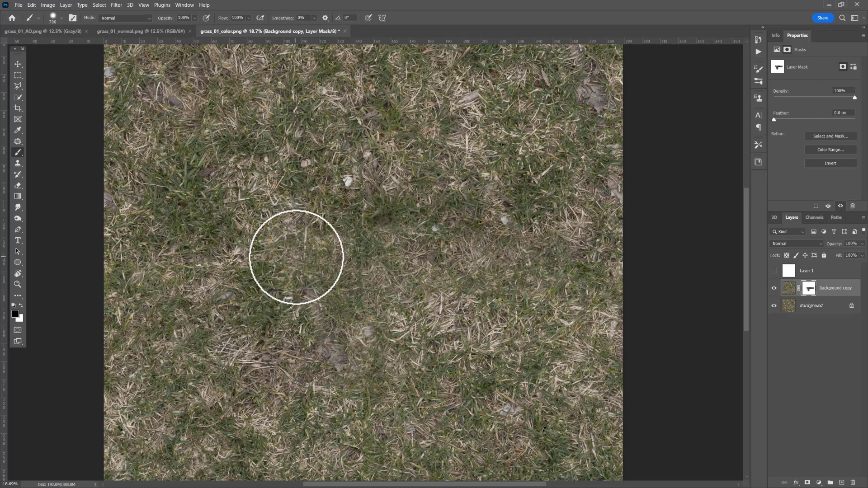
key(bracketleft)
key(bracketleft)
key(bracketleft)
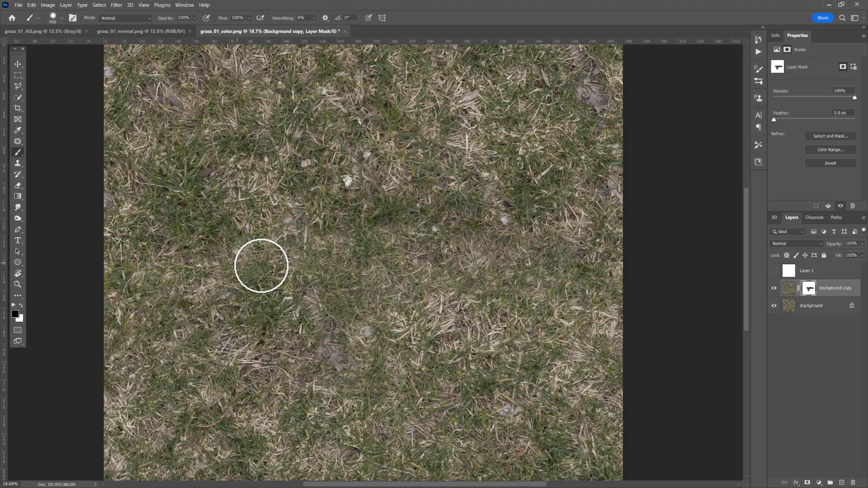
mouse_move(247, 263)
mouse_down()
mouse_move(240, 254)
mouse_move(190, 265)
mouse_move(203, 281)
mouse_move(190, 267)
mouse_move(145, 262)
mouse_up()
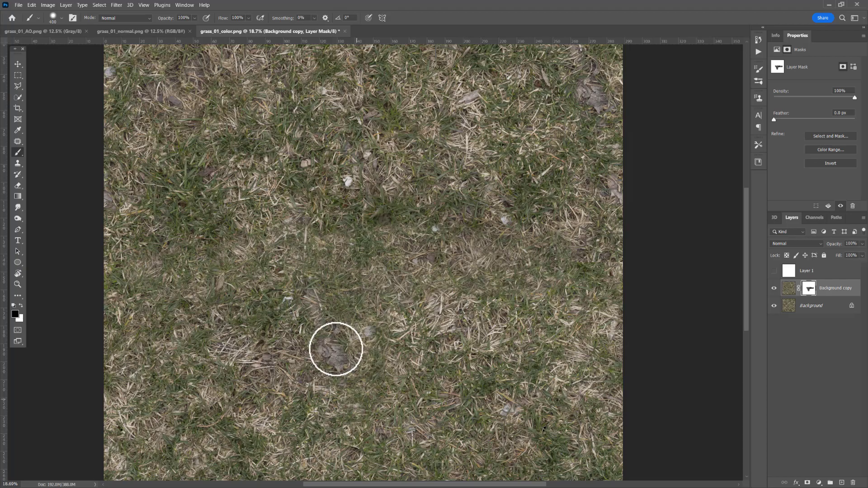
drag(576, 246, 597, 257)
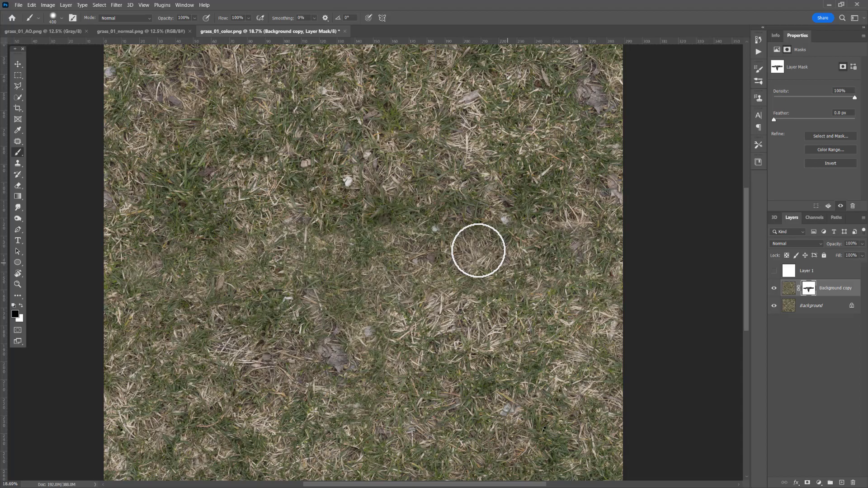
mouse_move(375, 189)
mouse_down()
mouse_move(355, 150)
mouse_move(358, 93)
mouse_move(344, 180)
mouse_move(344, 113)
mouse_up()
mouse_move(374, 189)
mouse_down()
mouse_move(367, 210)
mouse_move(388, 136)
mouse_move(380, 148)
mouse_up()
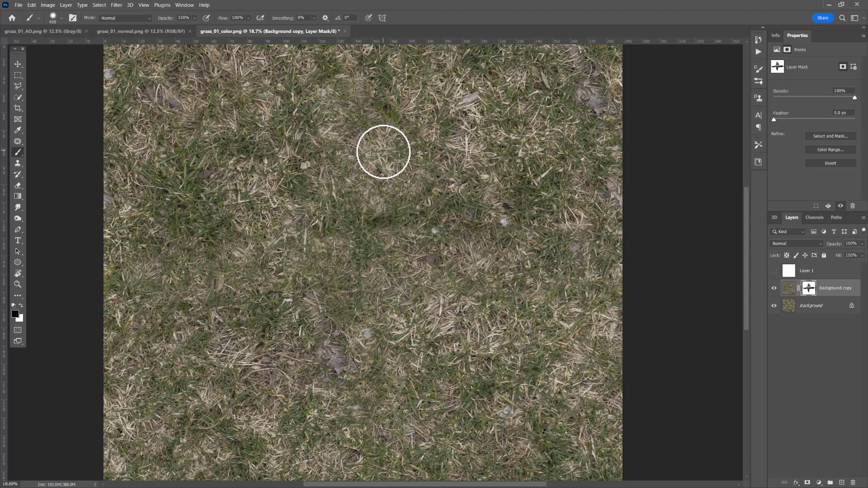
Step: Mask out the remaining vertical seam near the image's upper edge with the soft brush reduced to 200 pixels
key(space)
drag(396, 140, 409, 239)
key(z)
mouse_move(374, 150)
mouse_down()
mouse_move(394, 140)
mouse_move(399, 152)
mouse_up()
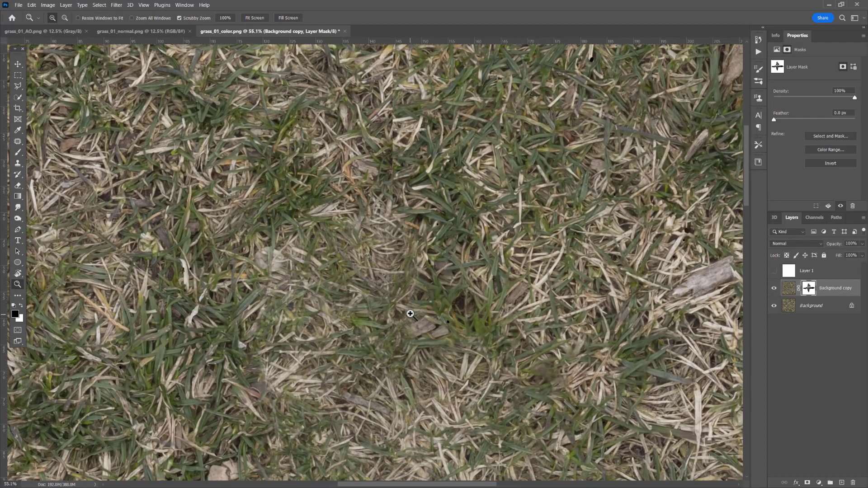
key(b)
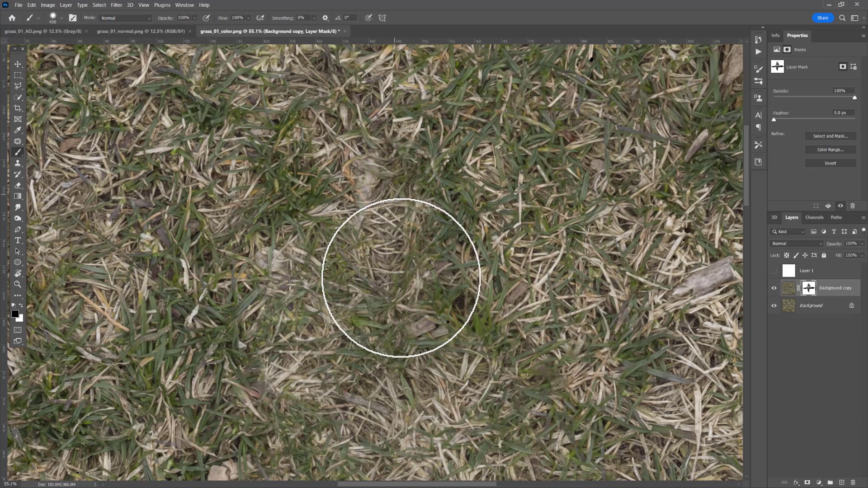
key(bracketleft)
key(bracketleft)
drag(393, 159, 394, 277)
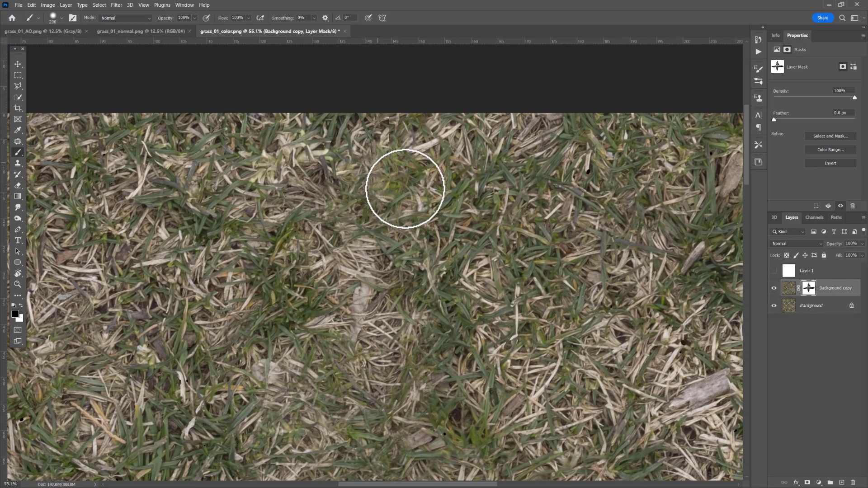
Step: Reduce the brush to 90 pixels and touch up the mask along the upper vertical seam
key(bracketleft)
key(bracketleft)
key(bracketleft)
key(bracketleft)
key(bracketleft)
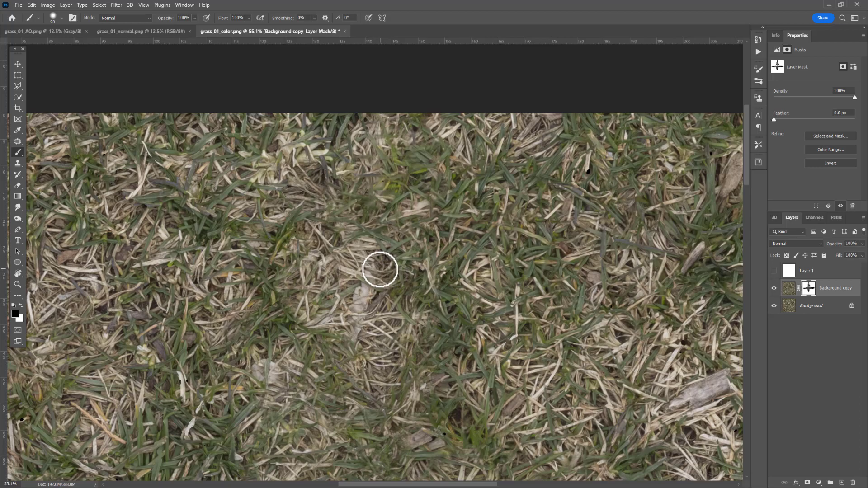
Step: Paint black on the mask along the lower vertical seam, from the image's bottom edge upward, with the 90-pixel brush
key(z)
alt+click(355, 267)
alt+drag(355, 267, 345, 258)
drag(388, 419, 330, 95)
drag(383, 344, 361, 191)
drag(321, 354, 380, 295)
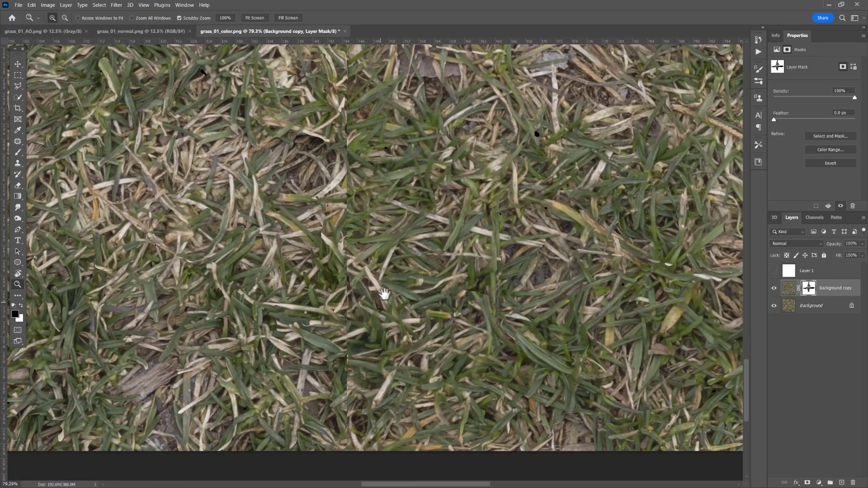
key(b)
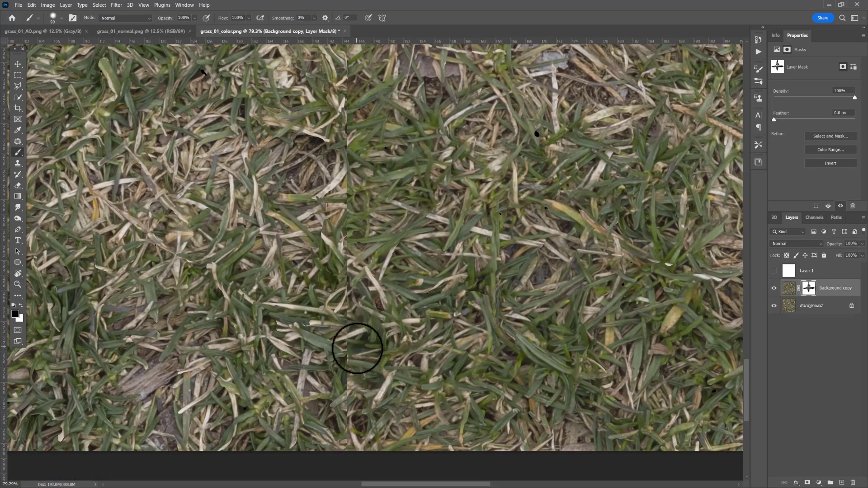
mouse_move(350, 347)
mouse_down()
mouse_move(344, 163)
mouse_move(369, 271)
mouse_move(373, 190)
mouse_move(322, 199)
mouse_move(312, 263)
mouse_move(305, 254)
mouse_move(320, 299)
mouse_move(313, 362)
mouse_move(350, 389)
mouse_move(335, 407)
mouse_move(314, 403)
mouse_move(299, 379)
mouse_up()
drag(337, 413, 367, 423)
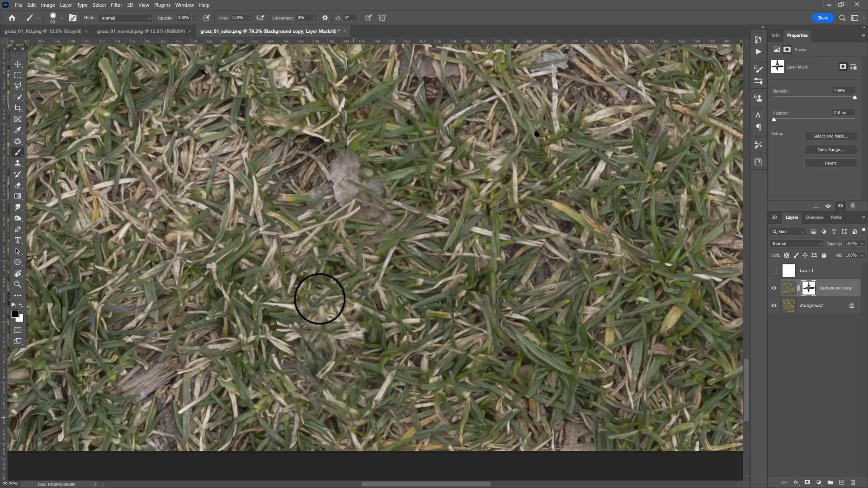
mouse_move(378, 394)
mouse_down()
mouse_move(368, 337)
mouse_move(382, 316)
mouse_move(380, 285)
mouse_move(396, 236)
mouse_move(434, 358)
mouse_up()
key(space)
mouse_move(388, 307)
mouse_down()
mouse_move(373, 262)
mouse_move(378, 217)
mouse_move(362, 194)
mouse_move(344, 247)
mouse_up()
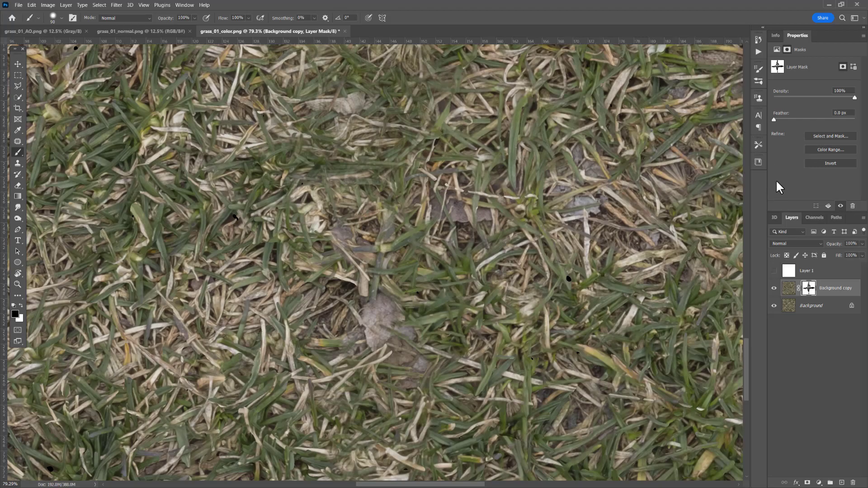
Step: Switch back to the 700-pixel textured brush and set its flow to 100%
click(758, 82)
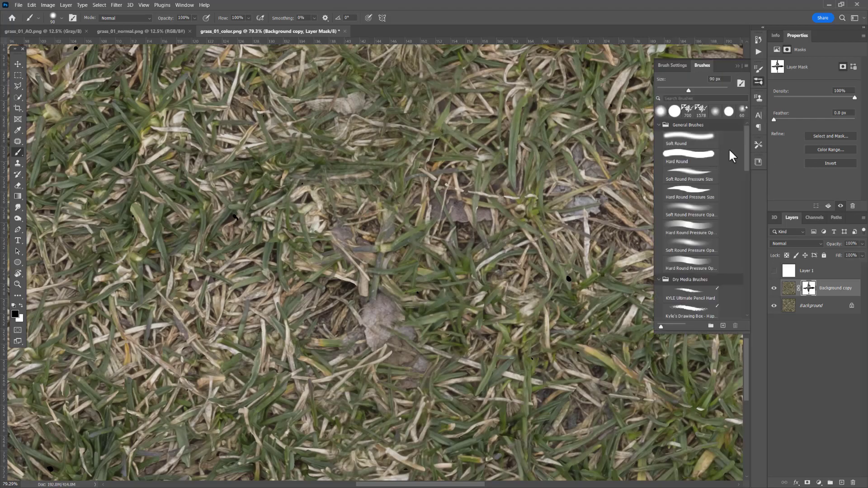
click(691, 115)
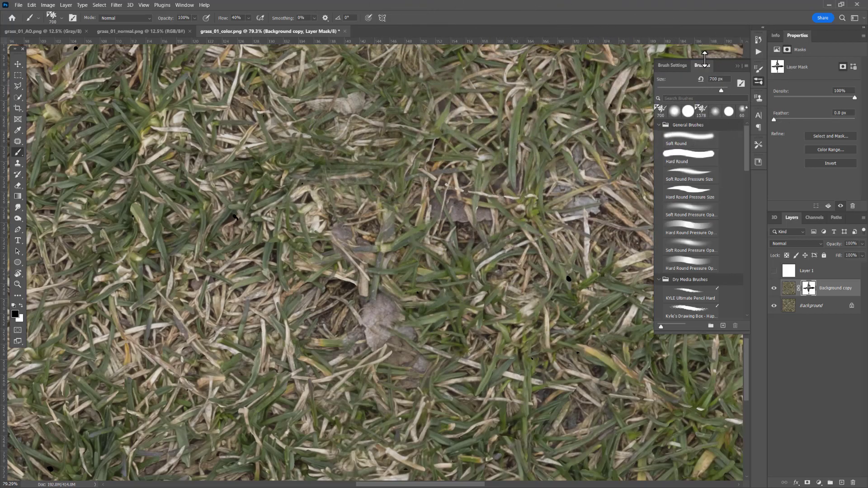
click(738, 66)
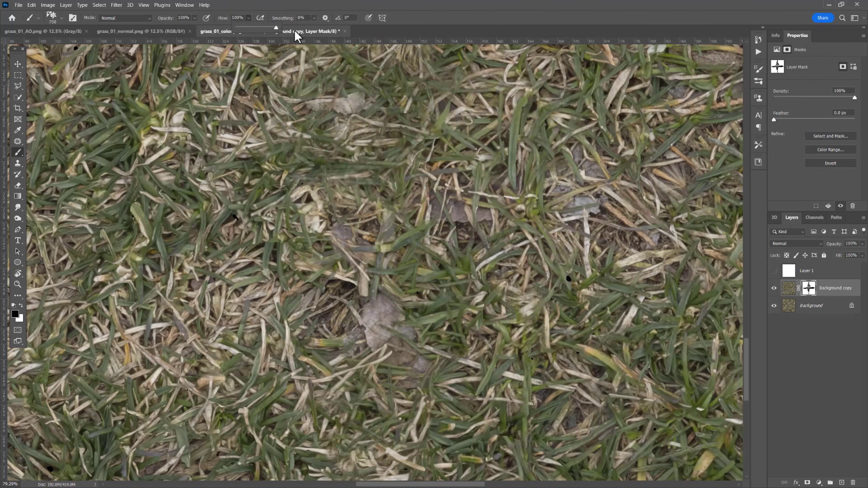
Step: Enable Dual Brush for the textured brush in Color Burn mode, using the 879-pixel textured tip
click(759, 82)
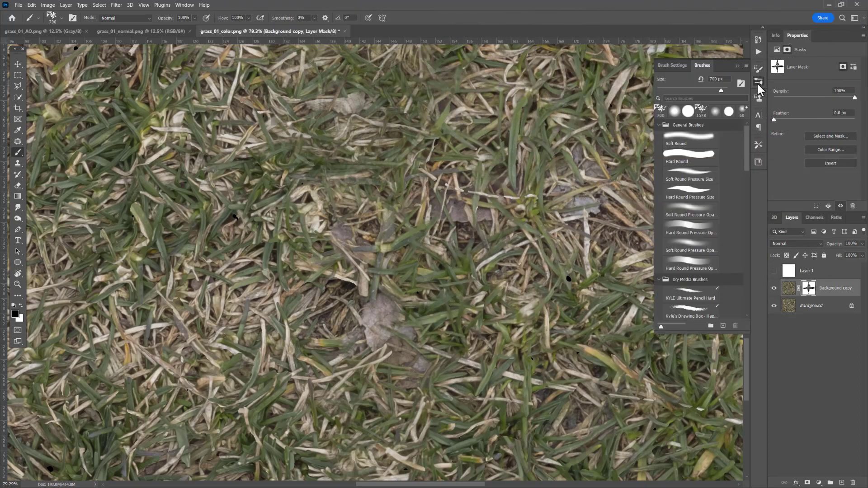
click(668, 65)
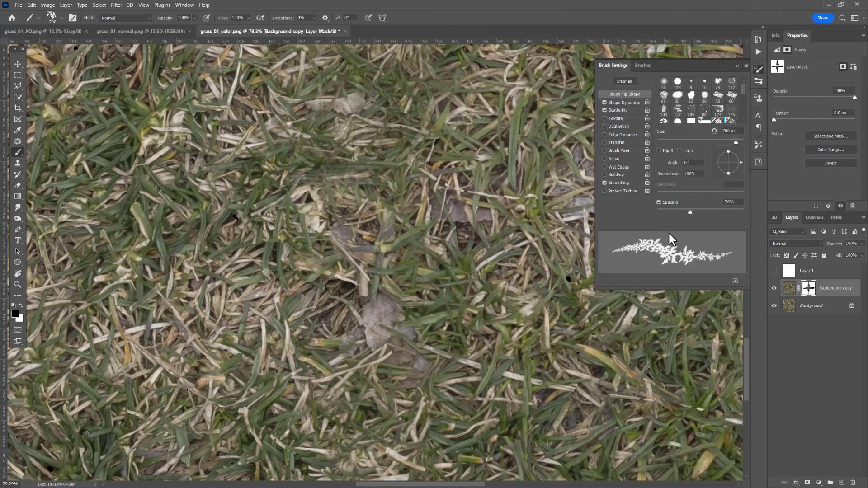
click(605, 119)
click(604, 119)
click(617, 126)
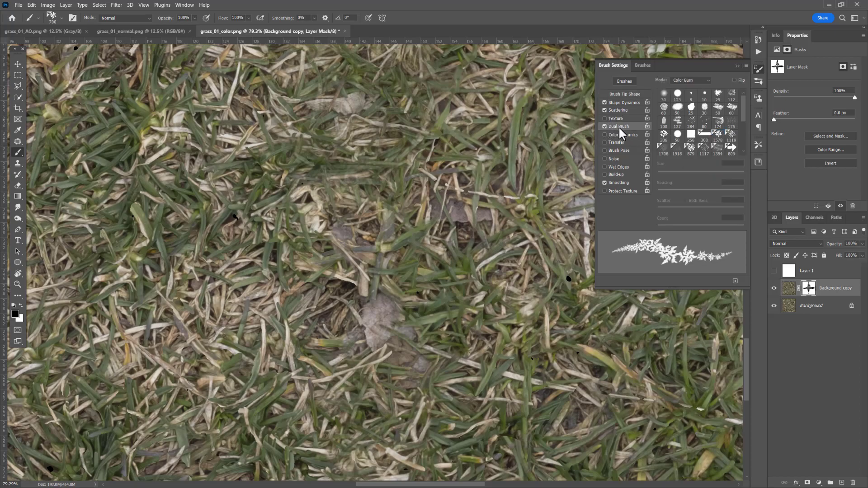
click(691, 152)
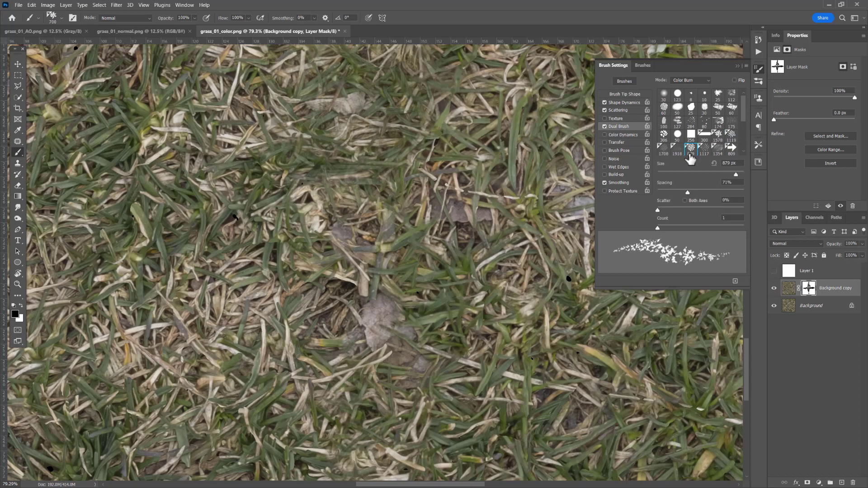
Step: Set the textured brush's scatter to 49% and its scattering count to 2
click(627, 111)
drag(662, 88, 661, 91)
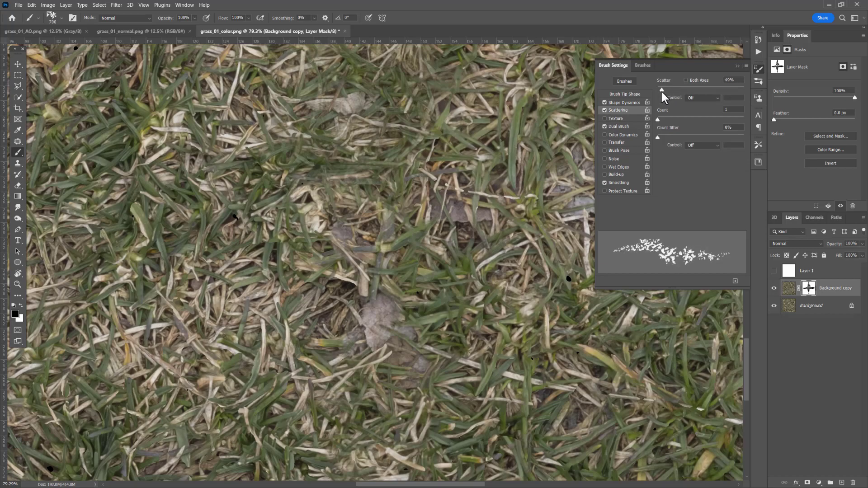
drag(672, 123, 664, 122)
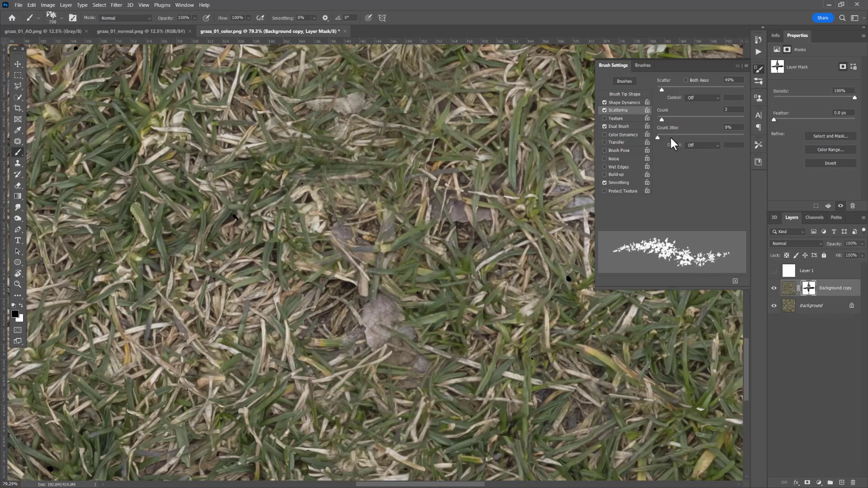
Step: Set the textured brush's scattering count jitter to 11%, controlled by Pen Pressure
drag(667, 138, 666, 137)
click(692, 145)
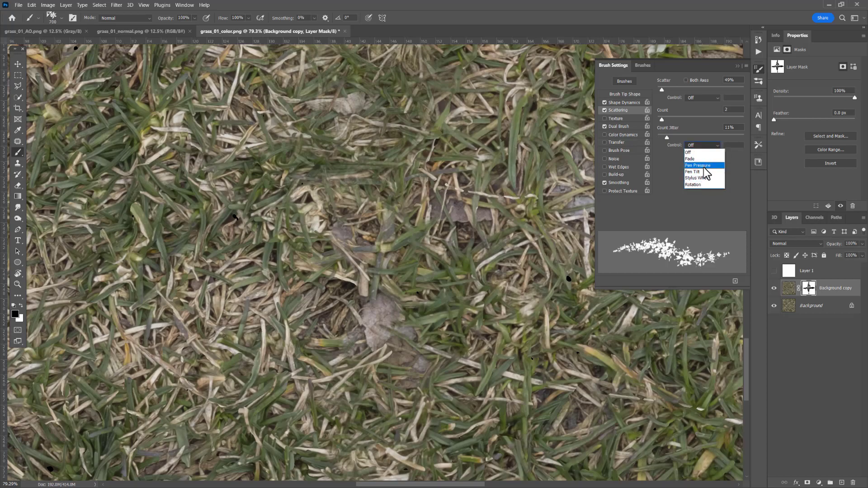
click(704, 166)
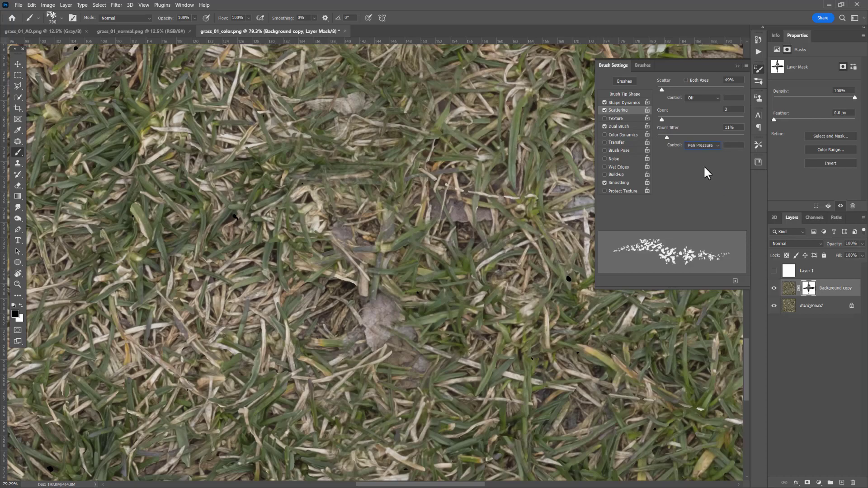
click(696, 97)
click(698, 98)
Step: Set the textured brush's angle jitter to 45% in Shape Dynamics
click(627, 103)
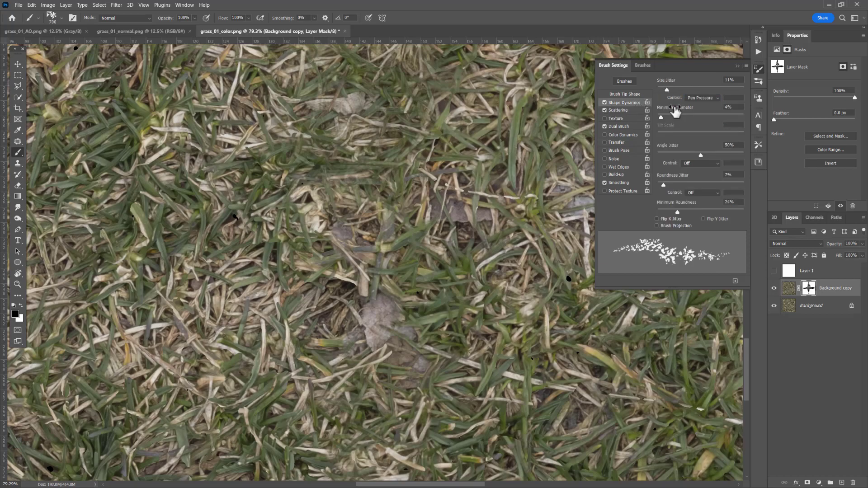
mouse_move(661, 115)
mouse_down()
mouse_move(674, 117)
mouse_move(659, 115)
mouse_up()
mouse_move(700, 155)
mouse_down()
mouse_move(686, 155)
mouse_move(696, 155)
mouse_up()
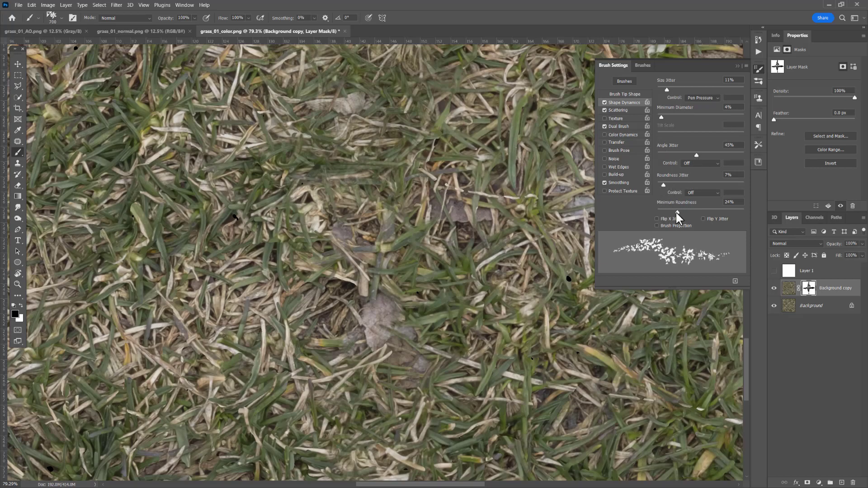
click(736, 66)
Step: Try painting black on the mask across the grass above the pale leaf with the textured brush at 175 px
key(bracketleft)
key(bracketleft)
key(bracketleft)
key(bracketleft)
key(bracketleft)
key(bracketleft)
key(bracketleft)
key(bracketleft)
key(bracketleft)
key(bracketleft)
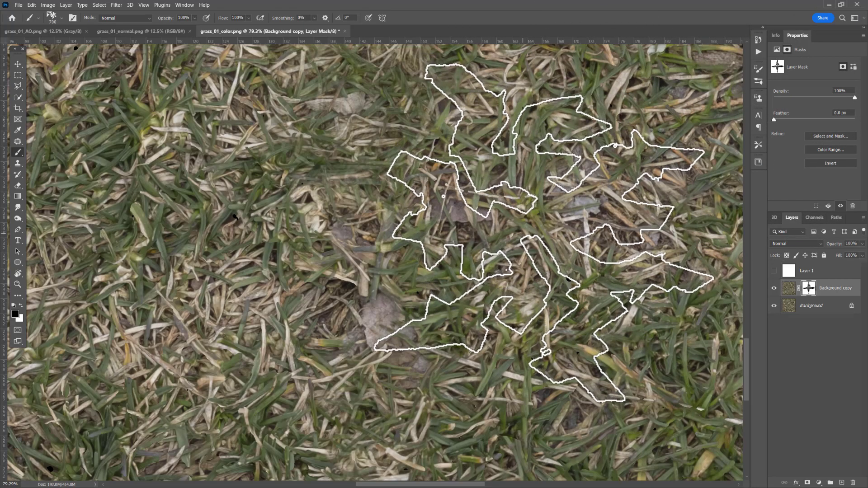
key(bracketleft)
mouse_move(426, 171)
mouse_down()
mouse_move(465, 145)
mouse_move(534, 146)
mouse_move(455, 138)
mouse_up()
mouse_move(337, 146)
mouse_down()
mouse_move(257, 158)
mouse_move(298, 186)
mouse_move(423, 179)
mouse_move(470, 150)
mouse_up()
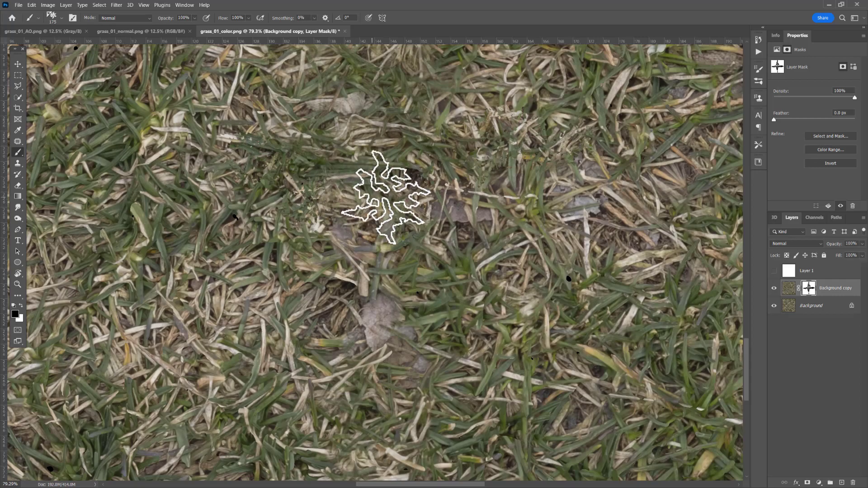
drag(258, 141, 346, 235)
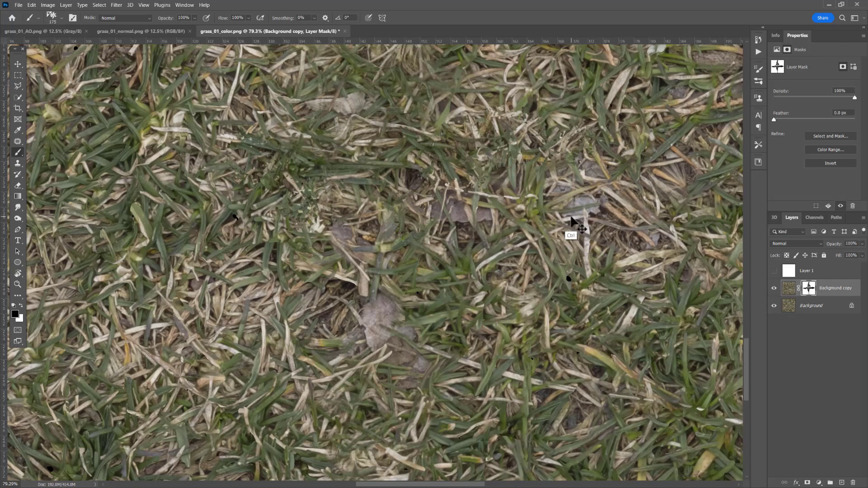
key(ctrl+z)
key(ctrl+z)
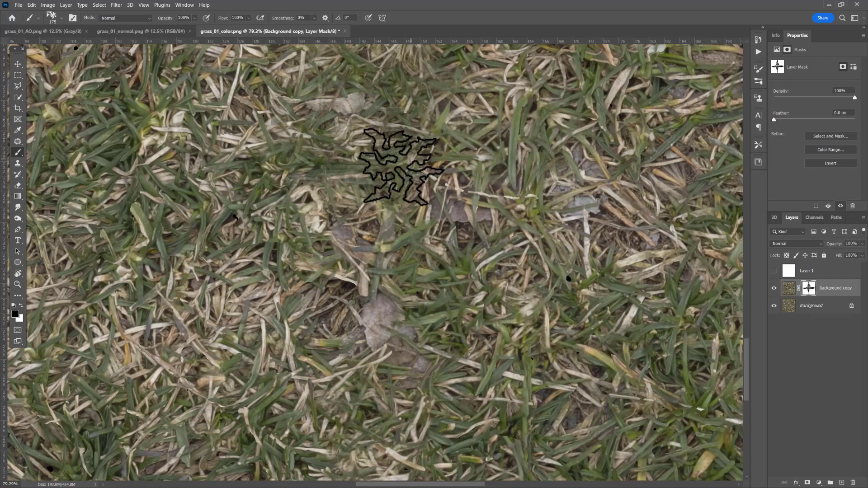
Step: Enlarge the textured brush to 500 px
key(bracketright)
key(bracketright)
key(bracketright)
key(bracketright)
key(bracketright)
key(bracketright)
key(bracketright)
key(bracketright)
key(bracketright)
key(bracketright)
key(bracketright)
key(bracketright)
key(bracketright)
key(bracketleft)
key(bracketleft)
key(bracketleft)
key(bracketleft)
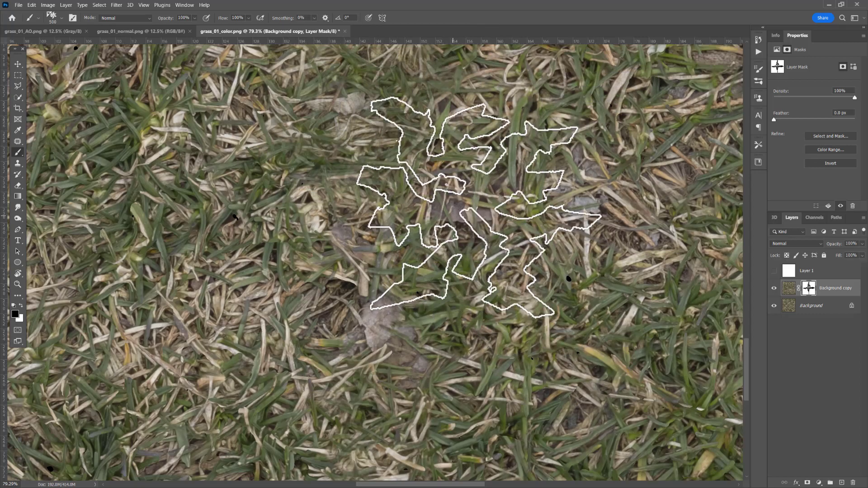
Step: Switch to the KYLE Ultimate Charcoal brush from the Dry Media Brushes
click(758, 80)
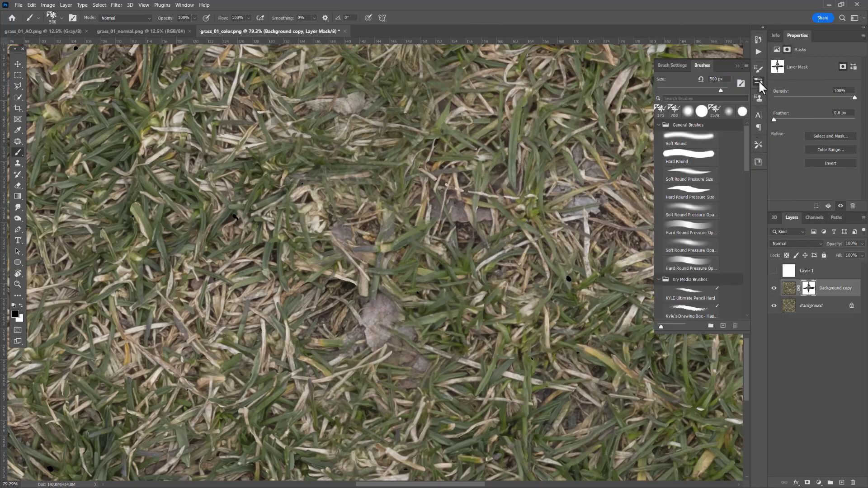
drag(747, 145, 751, 180)
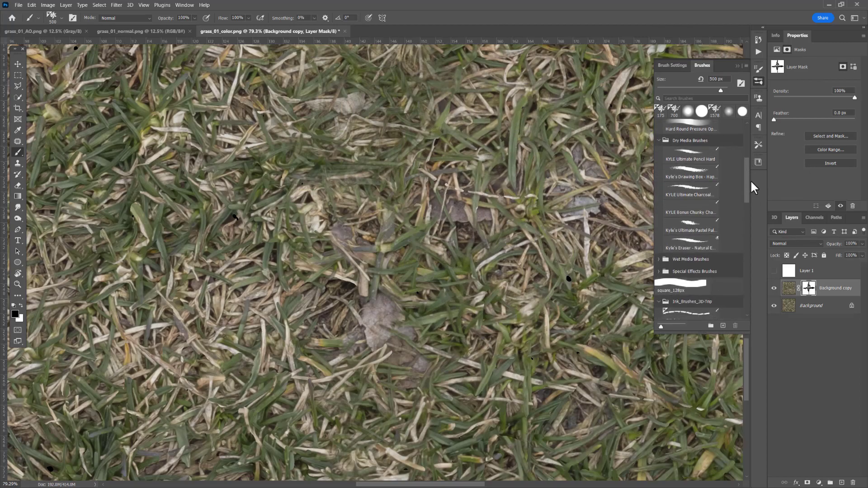
click(692, 193)
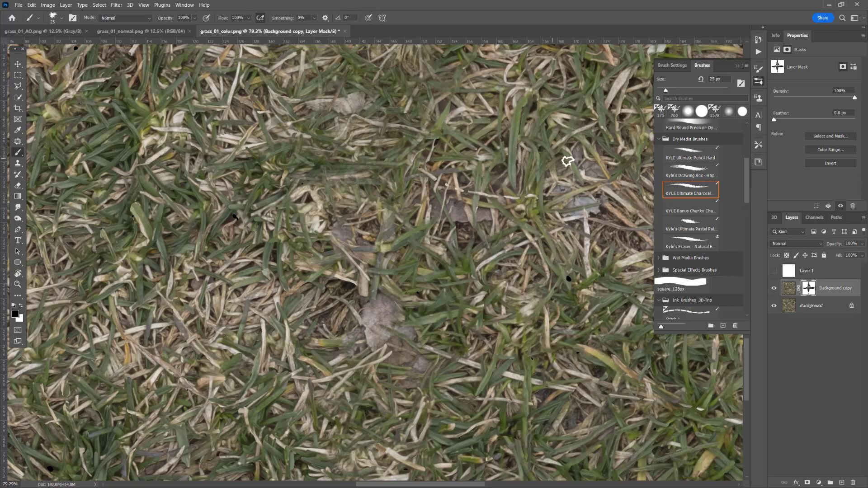
click(737, 67)
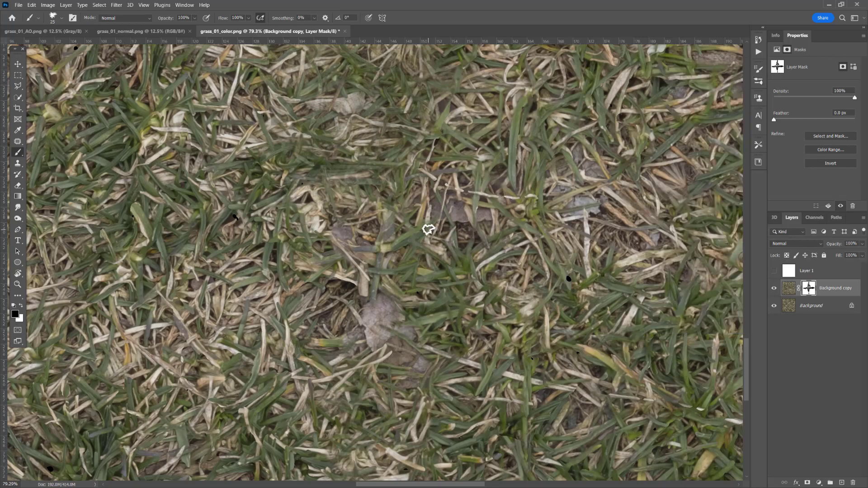
Step: Paint black on the mask across the grass above the pale leaf with the charcoal brush at 200 px, undoing the last stroke
key(bracketright)
key(bracketright)
key(bracketright)
key(bracketright)
key(bracketright)
key(bracketright)
key(bracketright)
key(bracketright)
key(bracketright)
key(bracketright)
key(bracketright)
drag(487, 142, 597, 152)
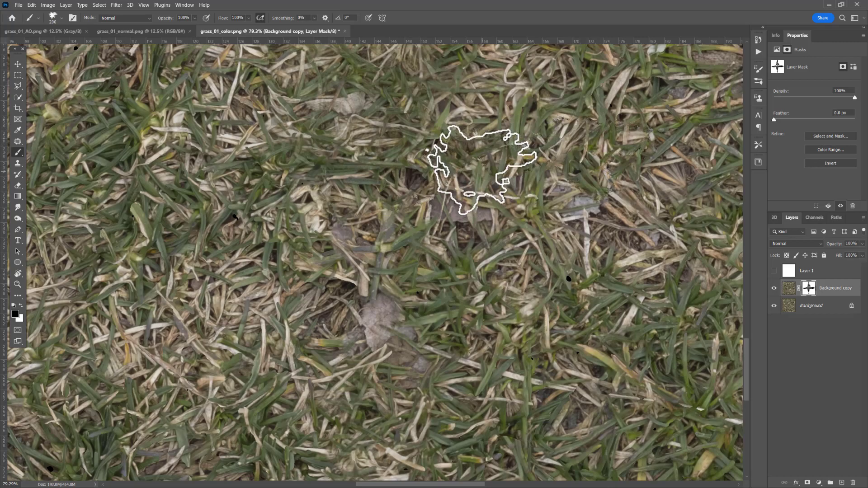
mouse_move(312, 174)
mouse_down()
mouse_move(276, 172)
mouse_move(275, 147)
mouse_up()
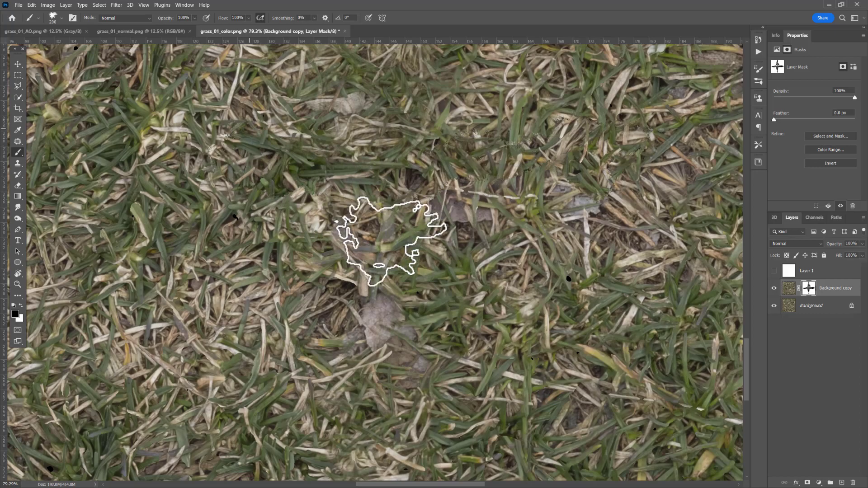
key(ctrl+z)
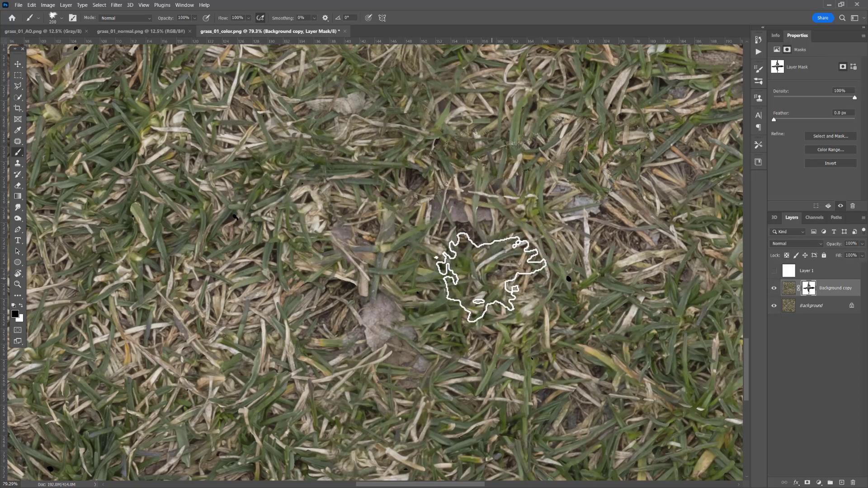
Step: Examine the blended grass texture for remaining seams and blurry spots, from the lower area to the centre and right edge
key(z)
alt+drag(452, 252, 416, 235)
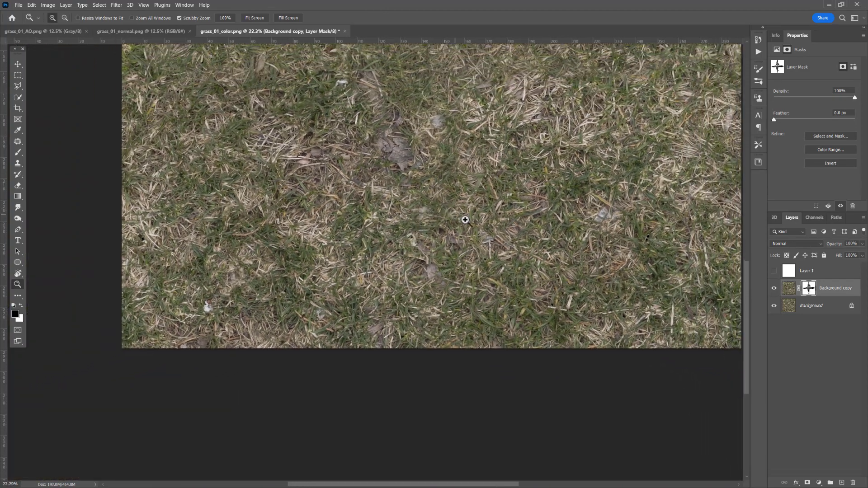
drag(505, 242, 500, 306)
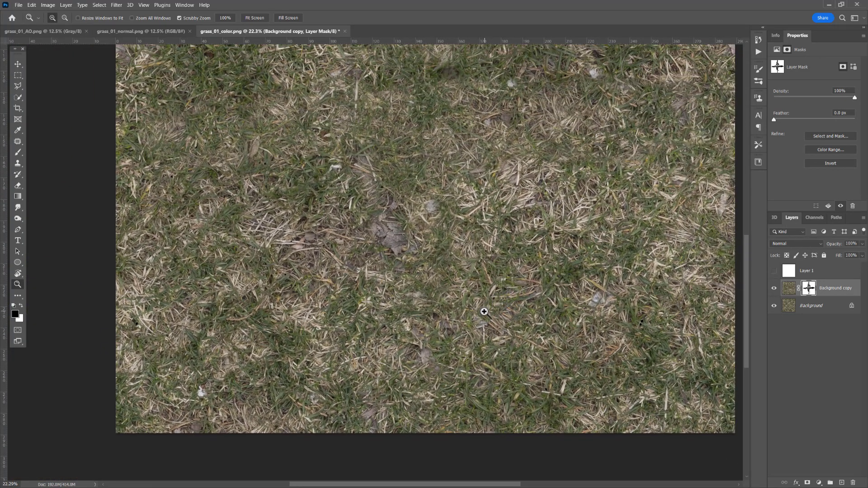
drag(477, 272, 420, 429)
drag(509, 275, 479, 290)
drag(329, 414, 348, 399)
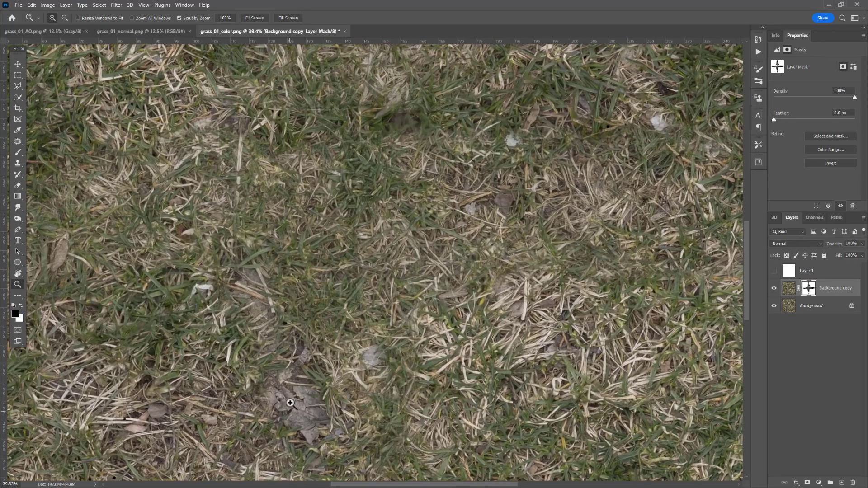
drag(588, 198, 368, 432)
drag(546, 261, 520, 297)
drag(463, 352, 503, 277)
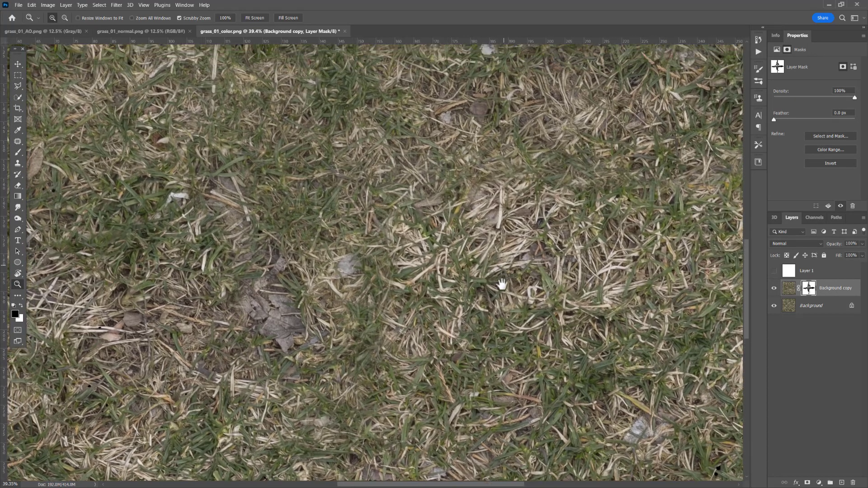
drag(550, 219, 398, 403)
drag(630, 136, 463, 332)
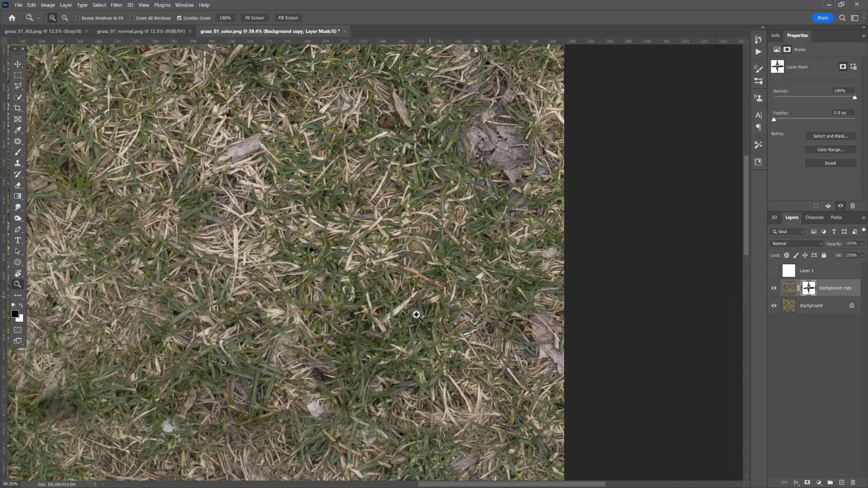
drag(383, 390, 562, 138)
drag(328, 401, 490, 302)
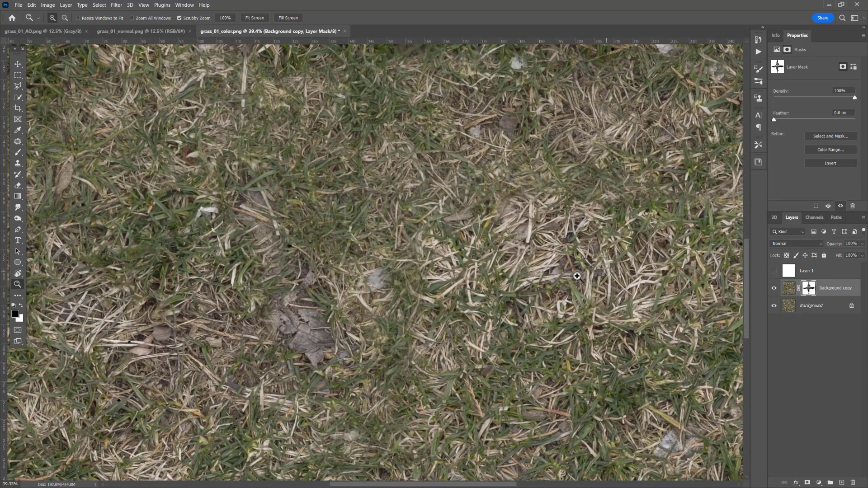
Step: Switch to the soft round brush at 200 px for work around the large grey leaf below the image's centre
drag(337, 334, 338, 324)
key(b)
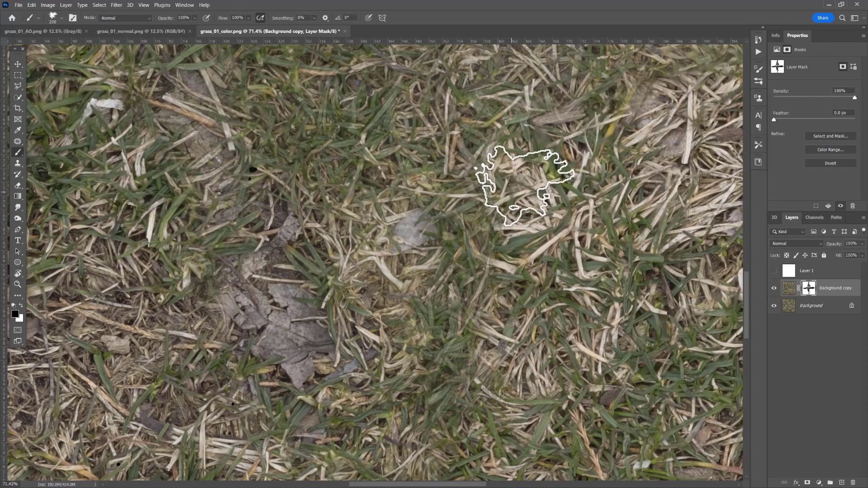
click(759, 82)
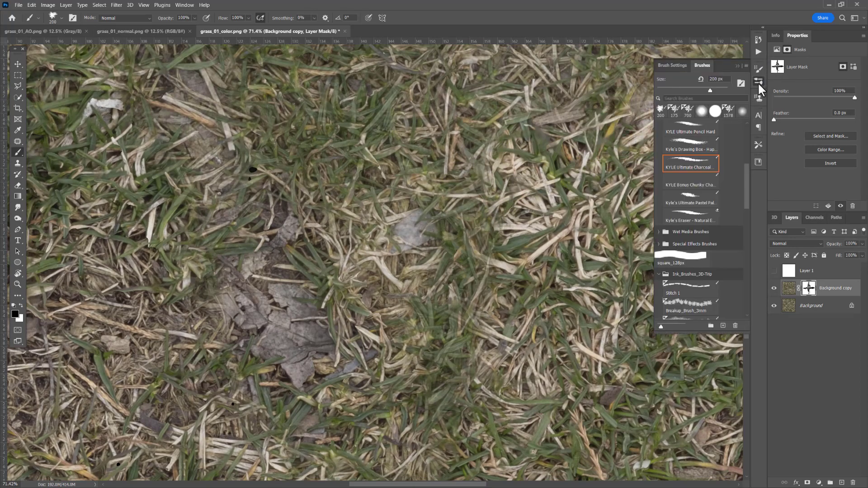
click(703, 116)
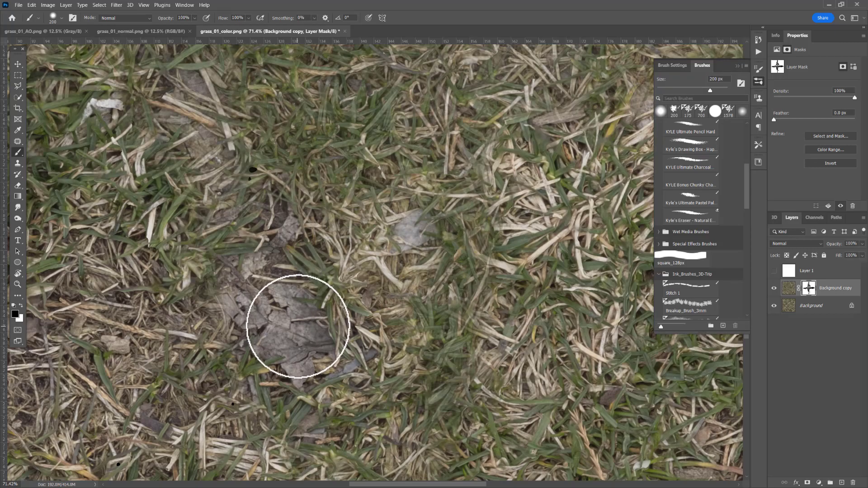
Step: Paint white on the mask over the large grey leaf to bring back the Background copy grass there
key(x)
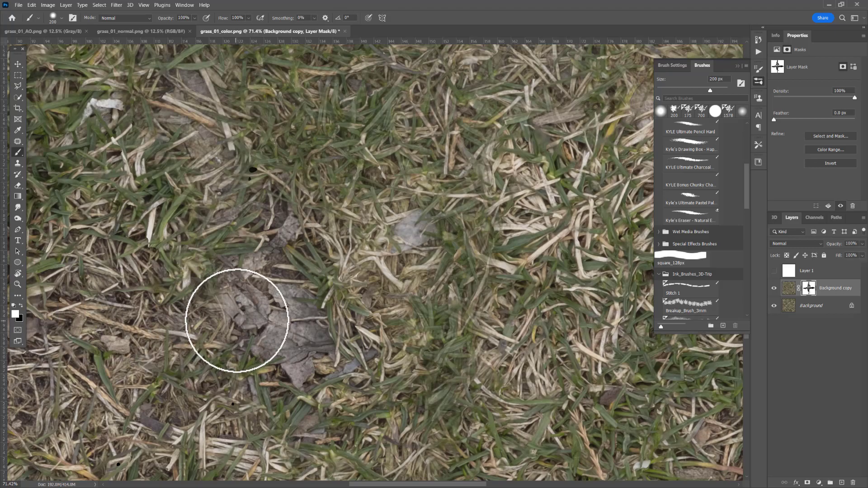
key(x)
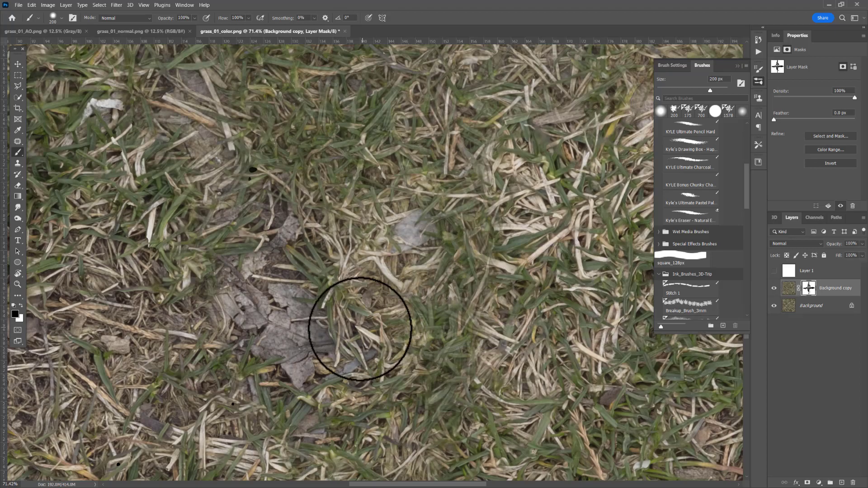
key(x)
drag(302, 360, 284, 357)
mouse_move(235, 306)
mouse_down()
mouse_move(278, 375)
mouse_move(304, 362)
mouse_move(263, 252)
mouse_move(324, 330)
mouse_move(327, 362)
mouse_up()
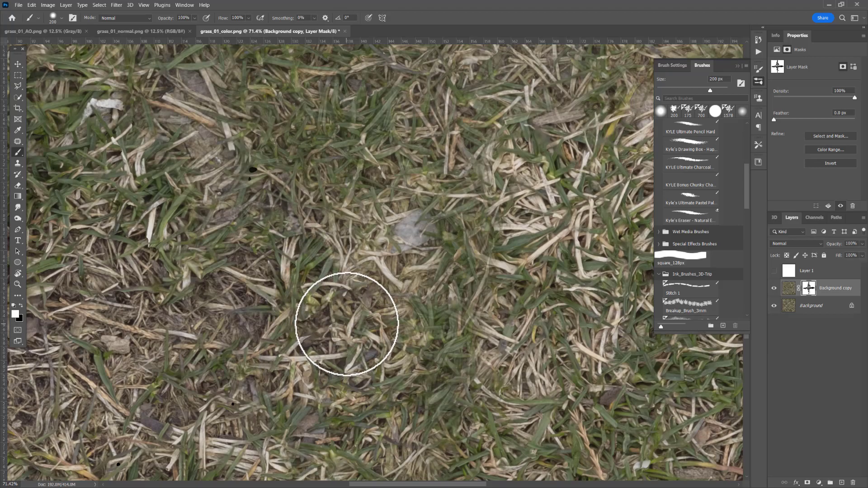
Step: Place a vertical guide through the horizontal centre of the image
key(z)
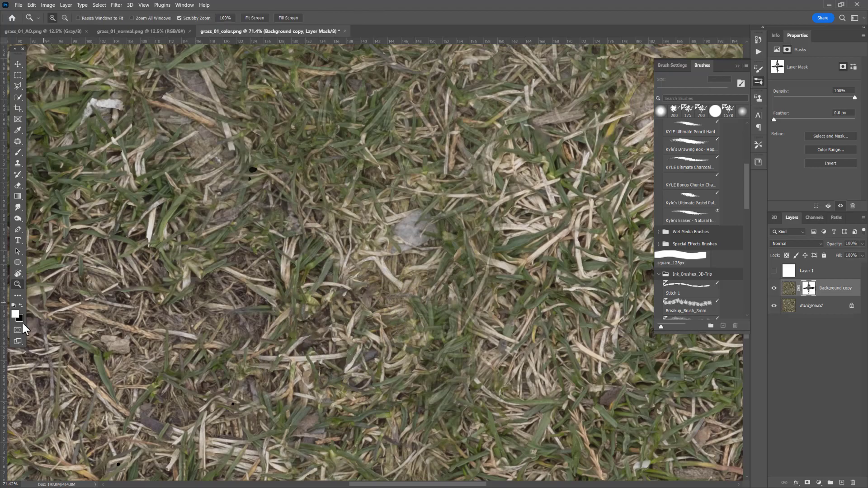
drag(5, 328, 449, 290)
key(ctrl+0)
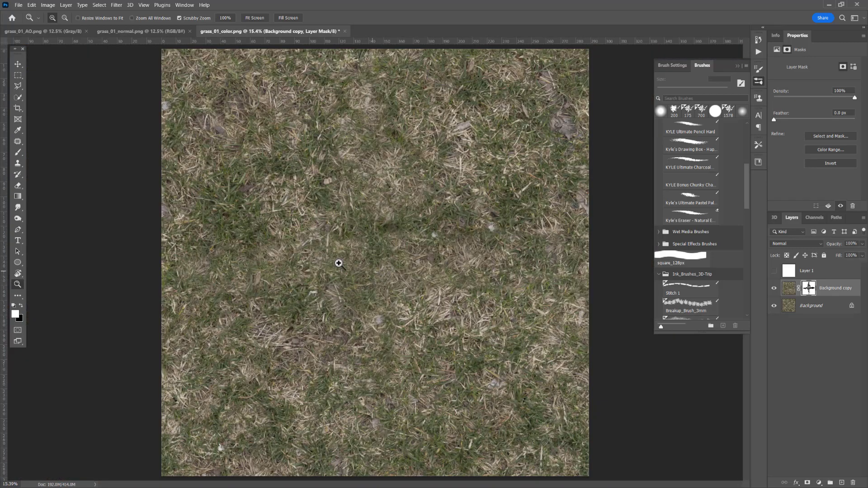
drag(6, 387, 375, 325)
Step: Paint white on the mask beside the vertical guide with the 200-pixel soft brush, restoring Background copy detail in the image's upper half
drag(381, 421, 398, 281)
key(b)
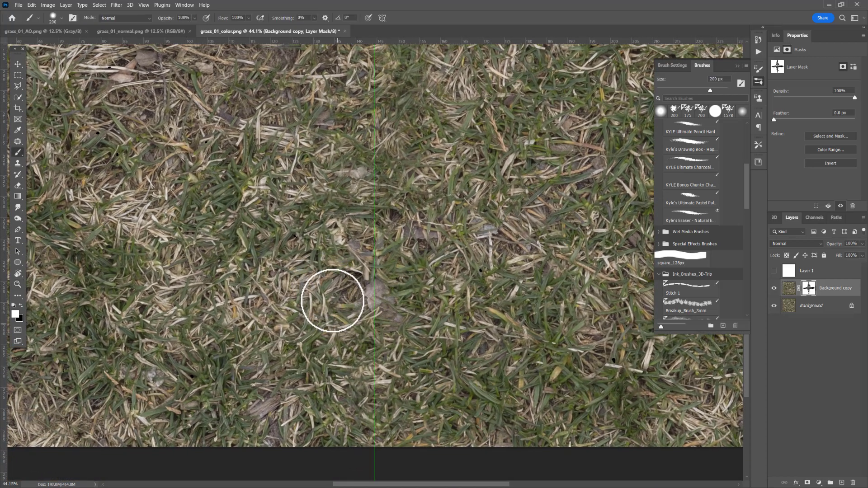
mouse_move(449, 254)
mouse_down()
mouse_move(437, 259)
mouse_move(344, 430)
mouse_up()
drag(500, 138, 366, 403)
drag(529, 182, 378, 290)
drag(467, 246, 382, 407)
drag(304, 351, 534, 329)
drag(247, 298, 499, 440)
drag(298, 297, 411, 254)
drag(372, 325, 407, 217)
drag(342, 294, 281, 359)
drag(367, 268, 324, 312)
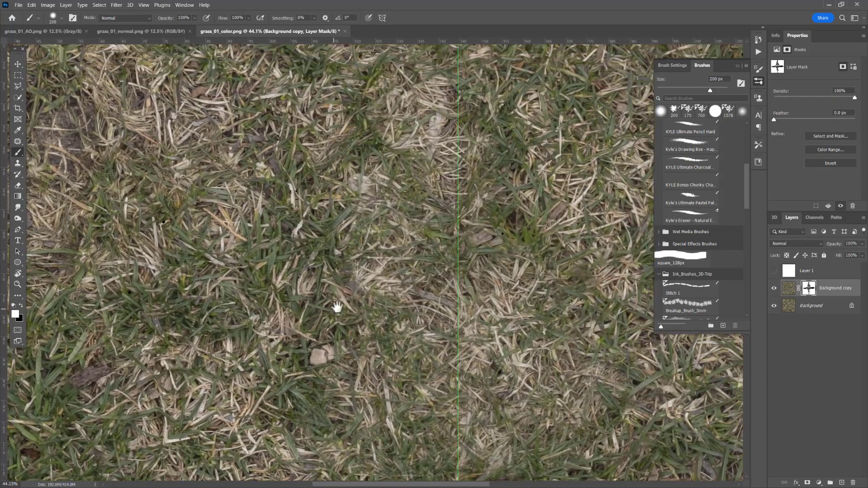
mouse_move(412, 234)
mouse_down()
mouse_move(393, 206)
mouse_move(423, 221)
mouse_move(337, 251)
mouse_up()
mouse_move(341, 217)
mouse_down()
mouse_move(368, 285)
mouse_move(419, 293)
mouse_up()
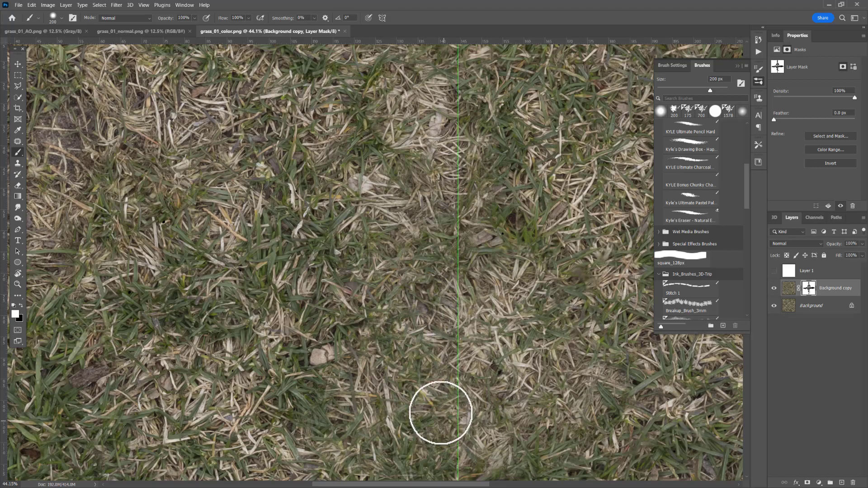
Step: Load the Background copy layer mask as a selection and inspect its outline along the seams
key(ctrl+space)
drag(384, 334, 368, 305)
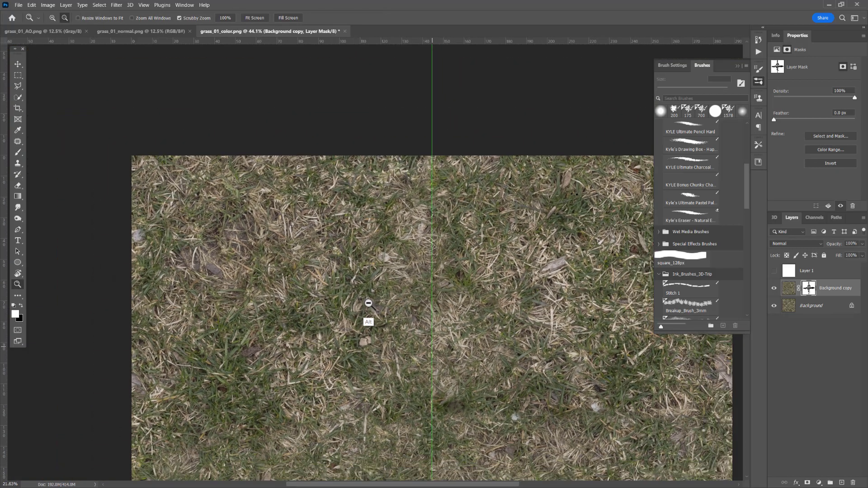
ctrl+click(808, 290)
drag(551, 343, 471, 148)
drag(446, 377, 441, 248)
drag(411, 306, 376, 455)
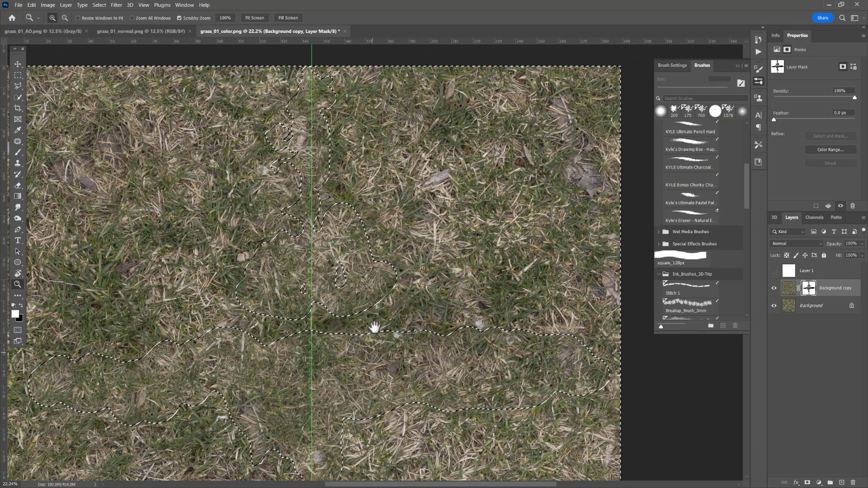
Step: Remove the vertical guide from the image centre and clear the mask selection
drag(372, 358, 376, 326)
drag(354, 355, 519, 347)
drag(471, 320, 423, 294)
mouse_move(436, 211)
mouse_down()
mouse_move(473, 201)
mouse_move(447, 218)
mouse_up()
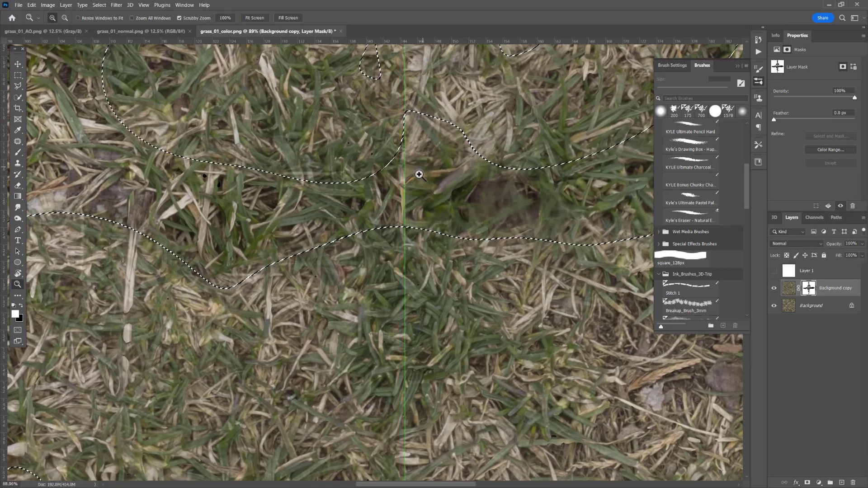
key(v)
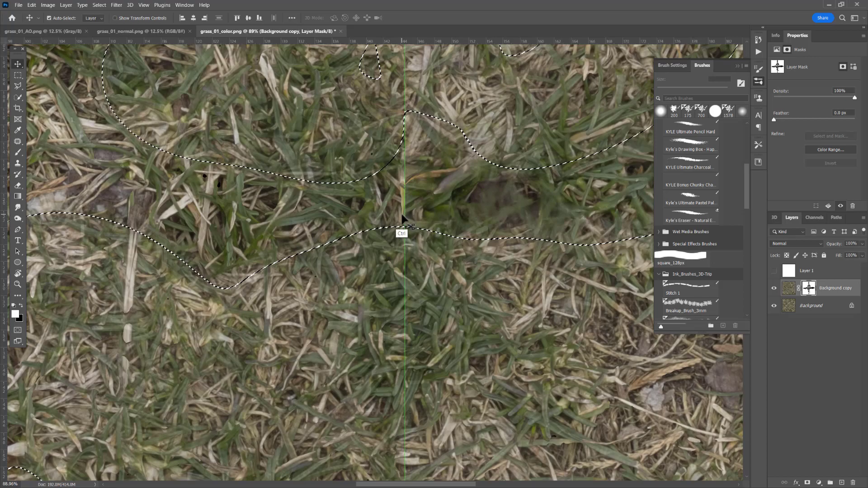
key(ctrl+r)
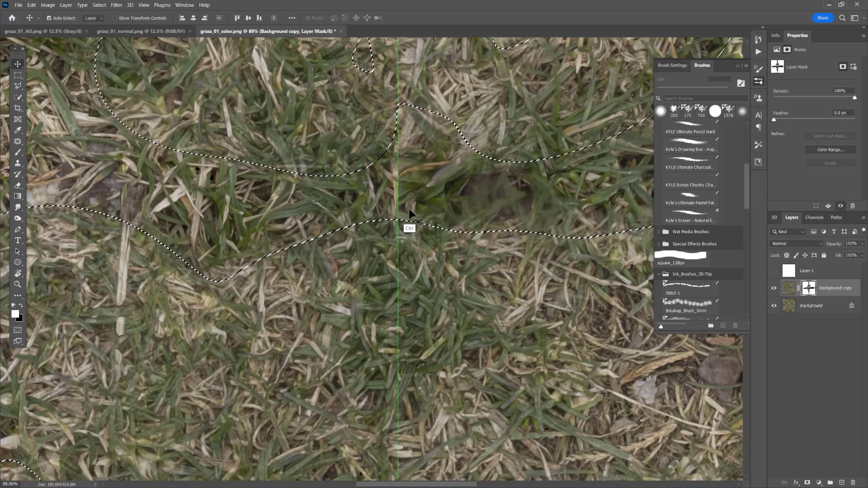
key(ctrl+r)
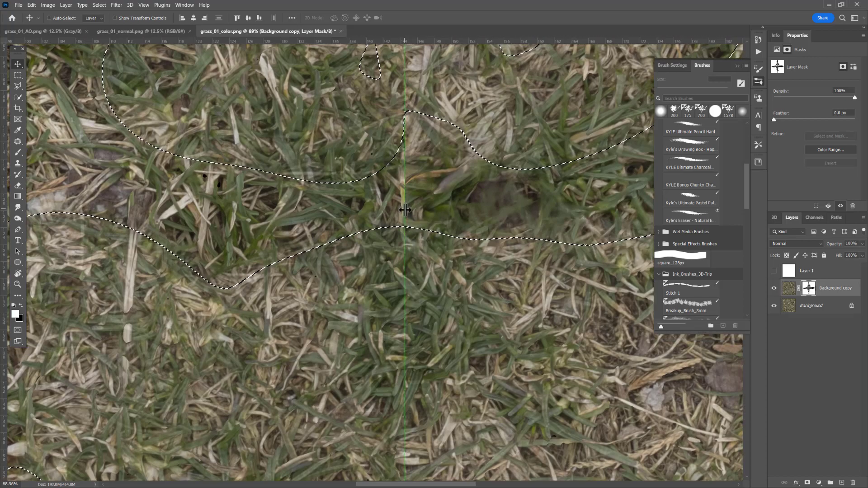
drag(406, 209, 32, 238)
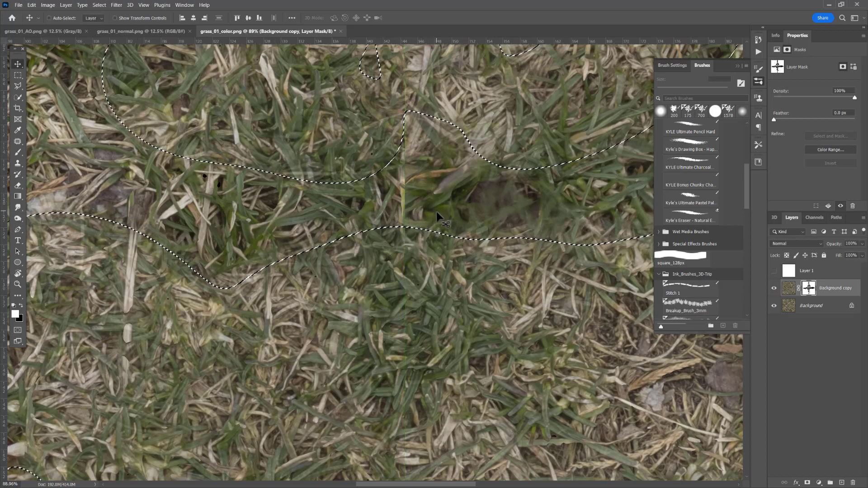
key(ctrl)
key(ctrl+d)
Step: Paint black on the mask over the hard vertical seam at the image centre with the 200-pixel soft brush, and reduce the brush to 90 pixels
key(b)
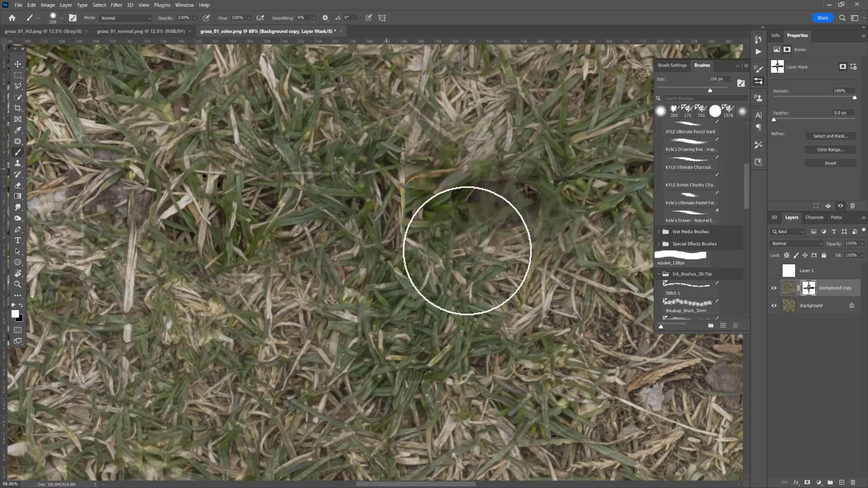
key(x)
click(409, 222)
mouse_move(394, 185)
mouse_down()
mouse_move(396, 212)
mouse_move(384, 174)
mouse_move(444, 194)
mouse_move(465, 190)
mouse_move(488, 204)
mouse_move(492, 149)
mouse_up()
key(bracketleft)
key(bracketleft)
key(bracketleft)
key(bracketleft)
key(bracketleft)
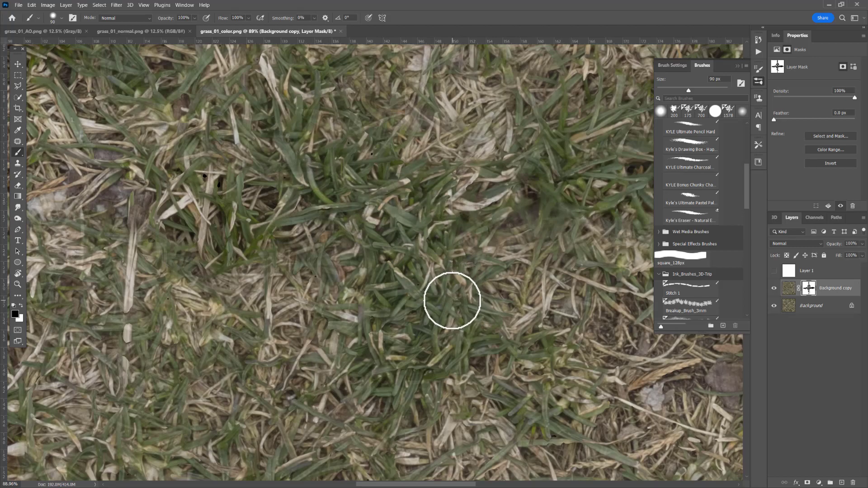
Step: Try to place a horizontal guide near the vertical middle of the image, and undo it
mouse_move(294, 280)
mouse_down()
mouse_move(511, 258)
mouse_move(620, 291)
mouse_up()
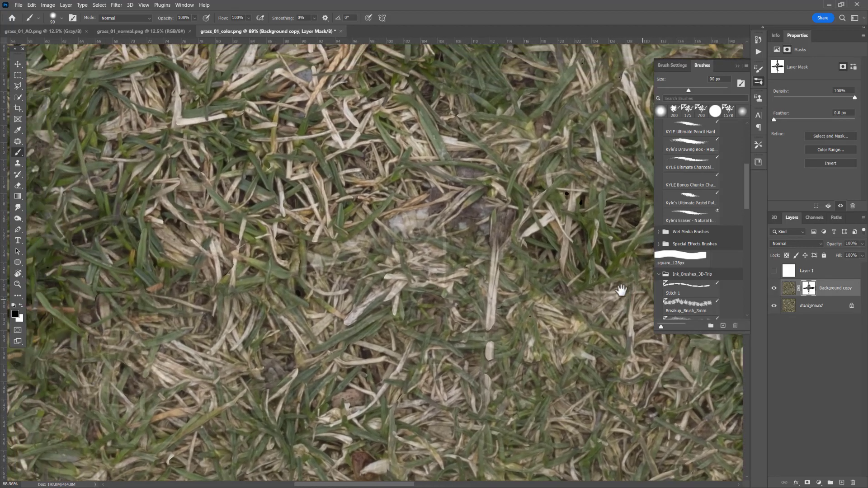
mouse_move(353, 293)
mouse_down()
mouse_move(577, 295)
mouse_move(467, 304)
mouse_move(455, 430)
mouse_up()
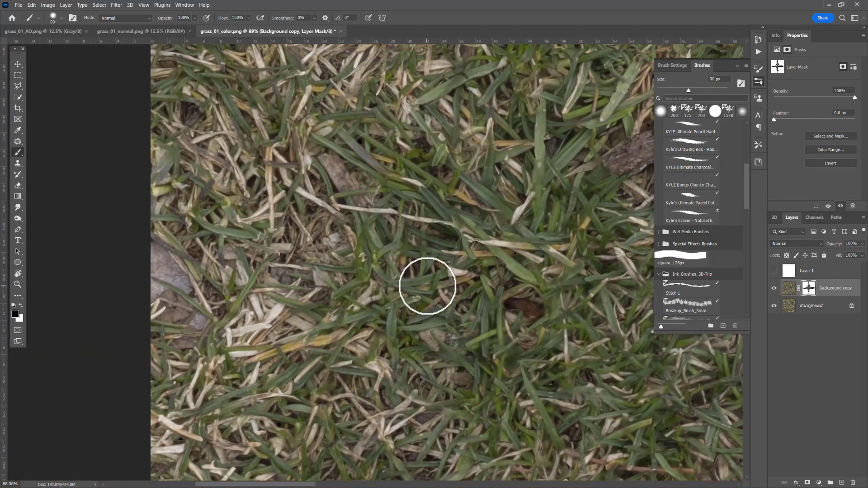
key(ctrl+0)
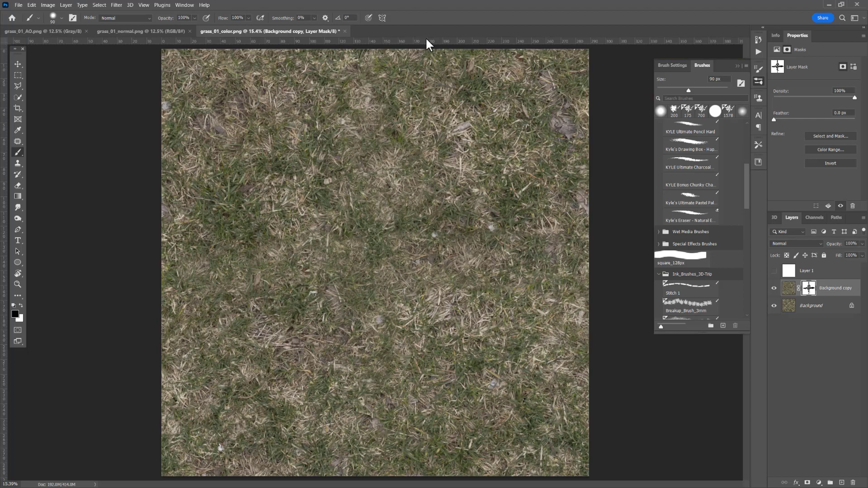
mouse_move(425, 49)
mouse_down()
mouse_move(447, 268)
mouse_move(458, 239)
mouse_move(449, 308)
mouse_move(440, 180)
mouse_move(436, 247)
mouse_move(445, 255)
mouse_up()
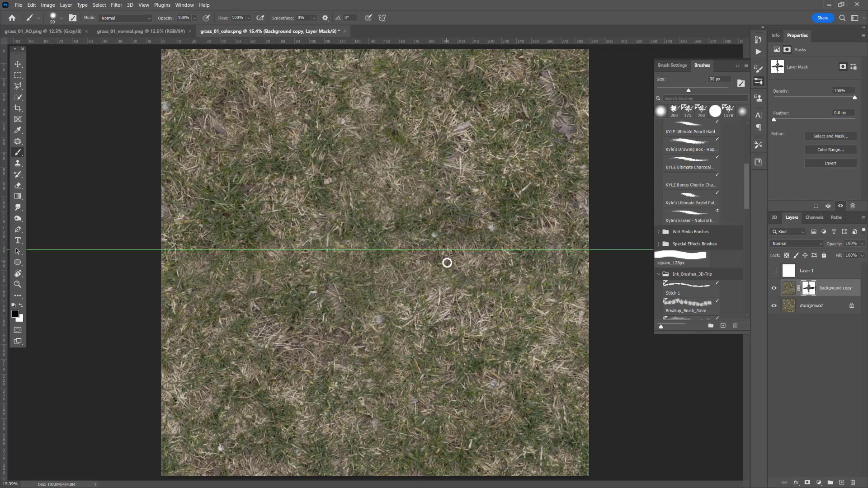
key(ctrl+z)
Step: Load the Background copy layer mask as a selection to check its extent near the image's edge, and deselect it
ctrl+click(809, 288)
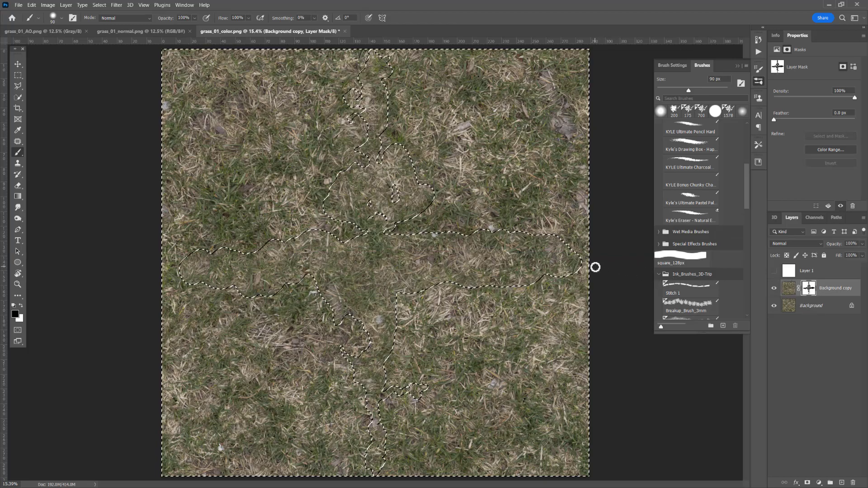
drag(602, 258, 641, 244)
key(ctrl+d)
Step: Paint black on the mask with the 90-pixel soft brush where the horizontal seam meets the image's side edges
key(b)
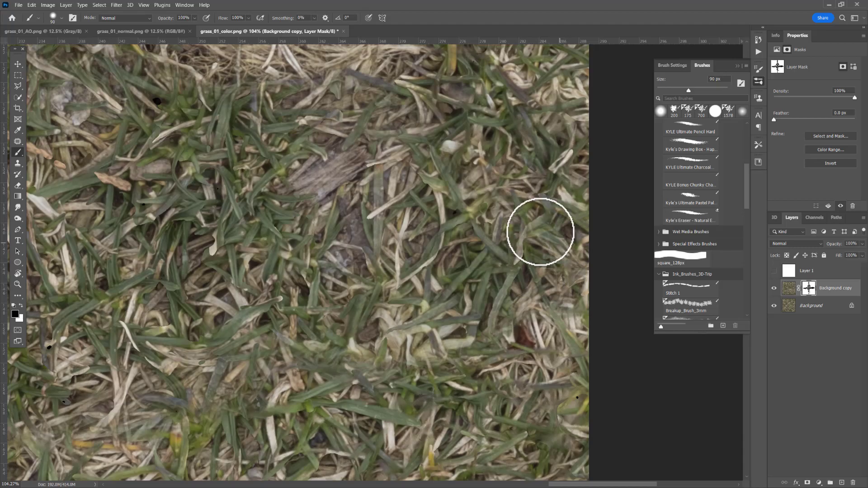
drag(316, 266, 537, 253)
drag(68, 247, 620, 252)
drag(422, 253, 620, 250)
drag(86, 271, 642, 279)
drag(206, 270, 641, 277)
drag(164, 258, 576, 275)
drag(138, 258, 575, 275)
drag(355, 266, 199, 279)
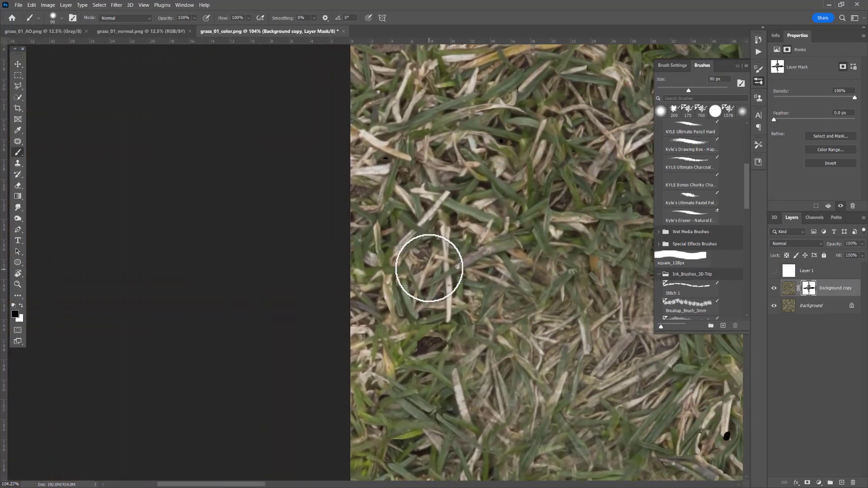
mouse_move(427, 380)
mouse_down()
mouse_move(419, 368)
mouse_move(430, 290)
mouse_up()
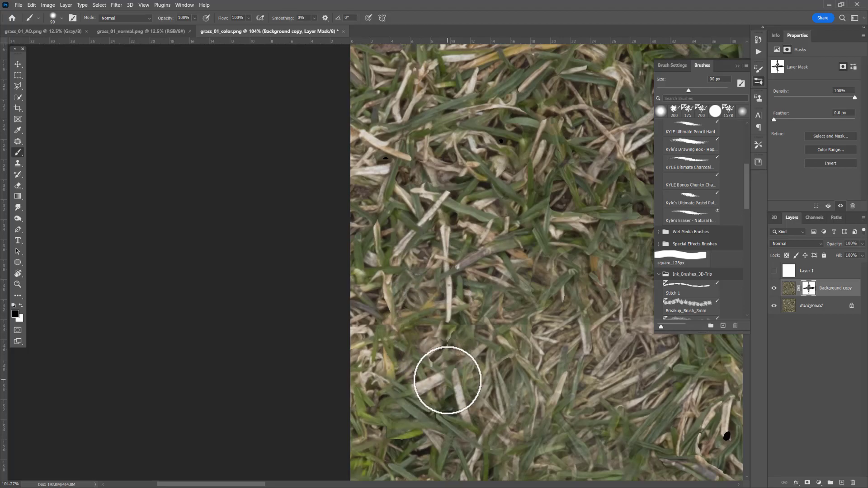
Step: Check the newly painted mask area against its selection outline, and reduce the brush to 20 pixels
ctrl+click(809, 290)
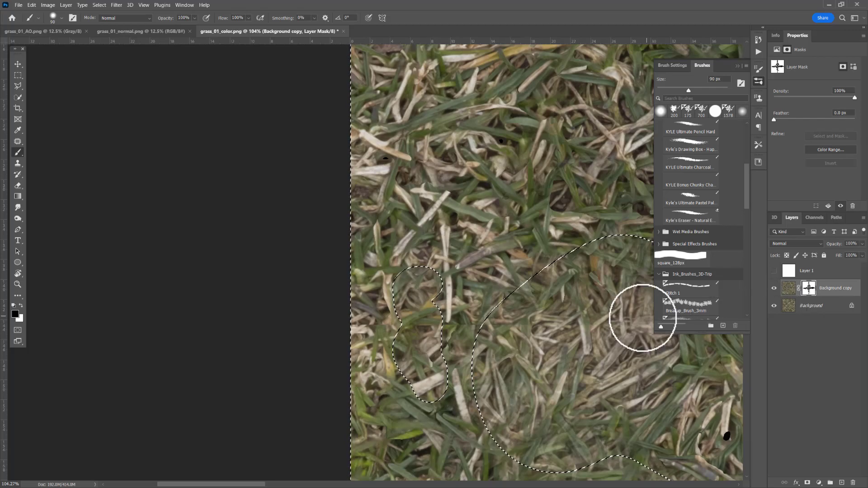
key(ctrl+d)
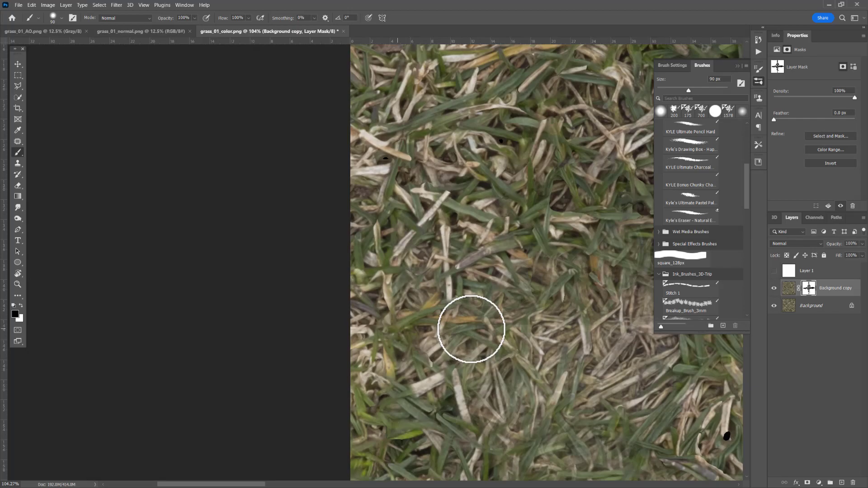
key(bracketleft)
key(bracketleft)
key(bracketleft)
key(bracketleft)
key(bracketleft)
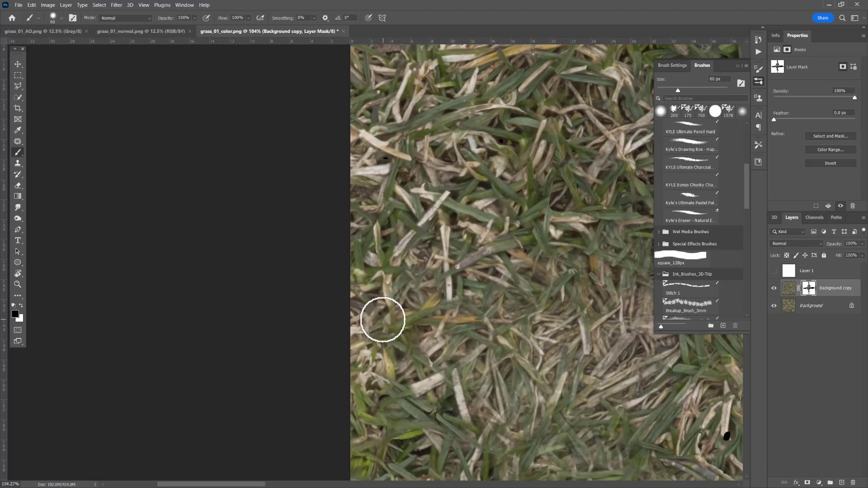
key(bracketleft)
key(bracketleft)
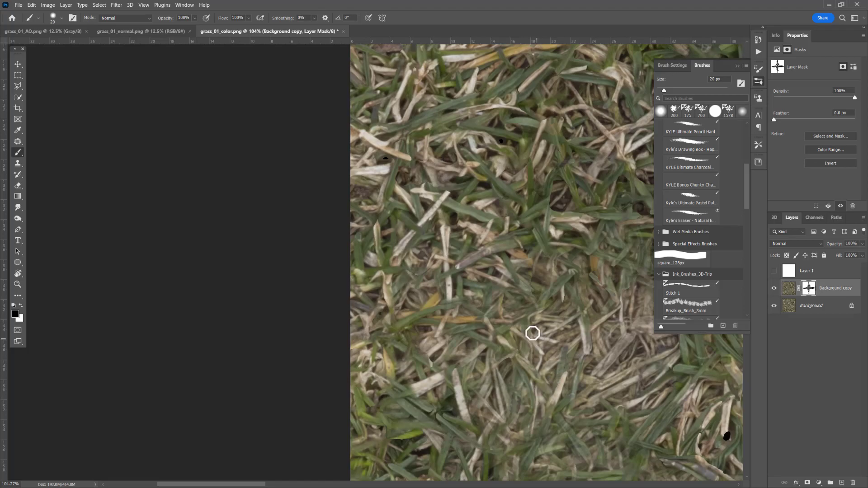
Step: Display the Background copy mask channel over the grass colour image and copy its entire contents
key(z)
drag(530, 322, 463, 278)
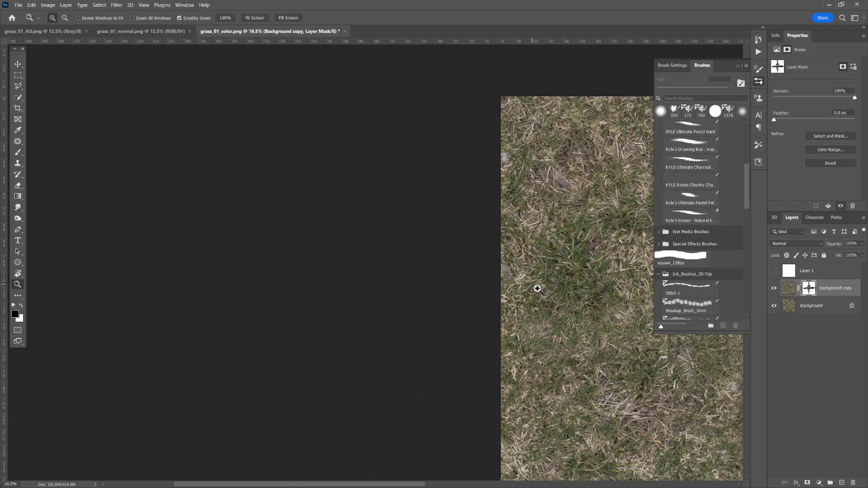
drag(556, 303, 420, 295)
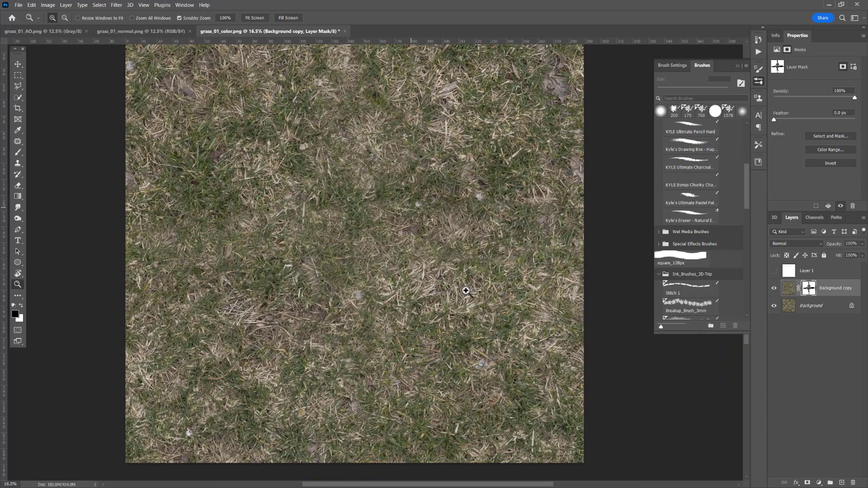
drag(342, 212, 361, 200)
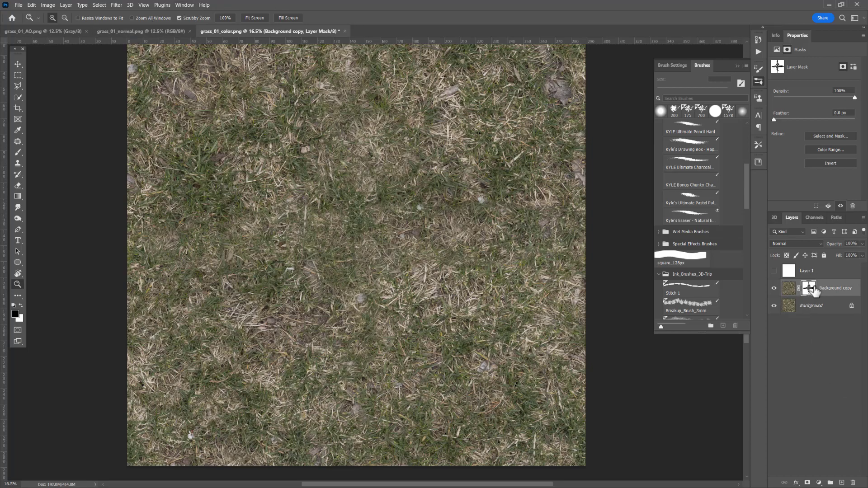
click(815, 216)
click(773, 296)
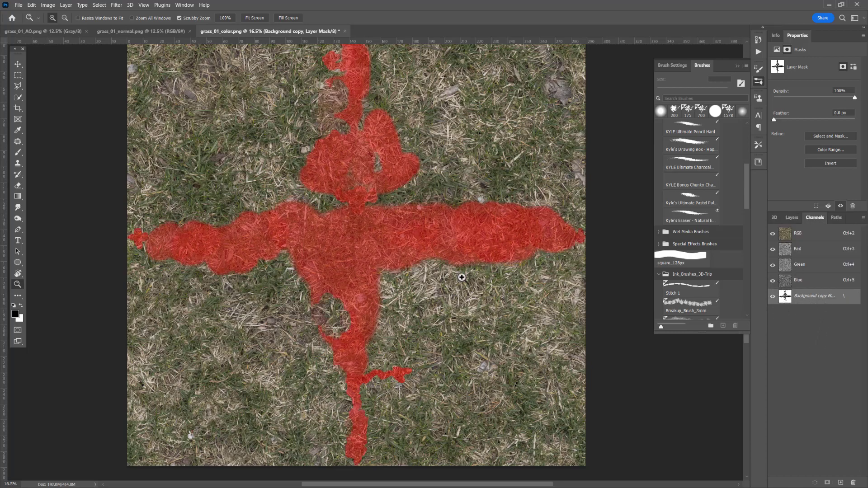
key(ctrl+a)
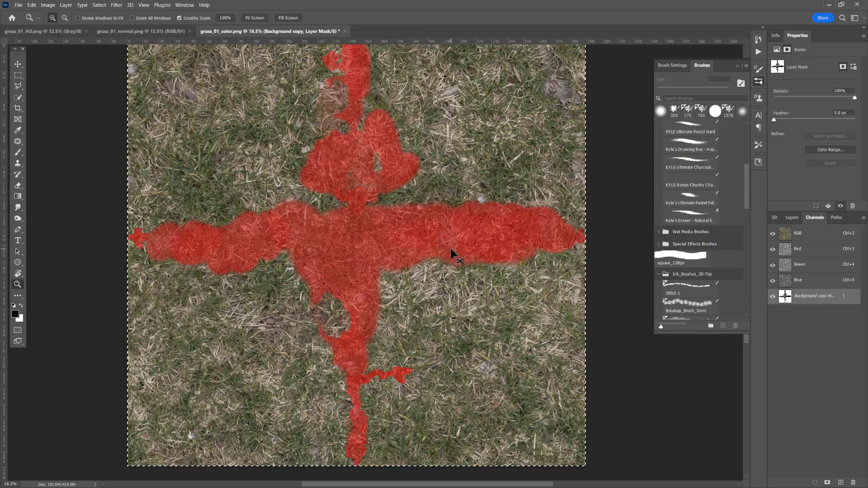
Step: In grass_01_normal.png, duplicate the Background layer and apply the last-used filter to the copy
click(147, 29)
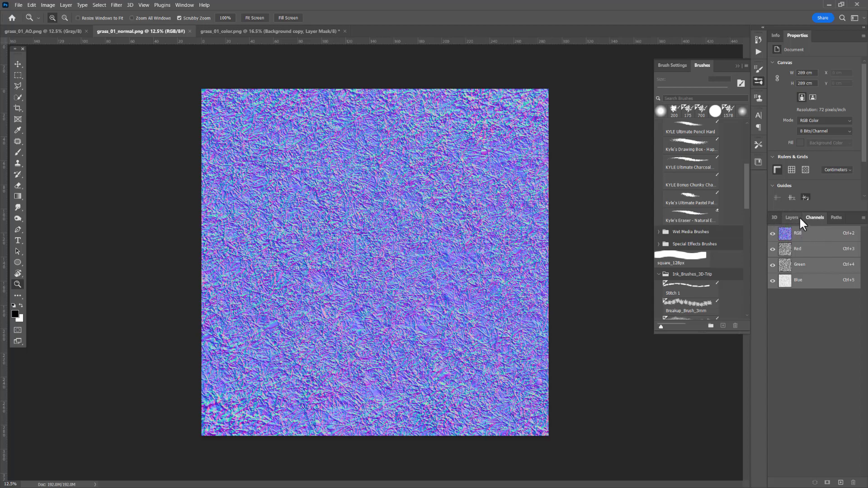
click(795, 217)
drag(831, 280, 841, 483)
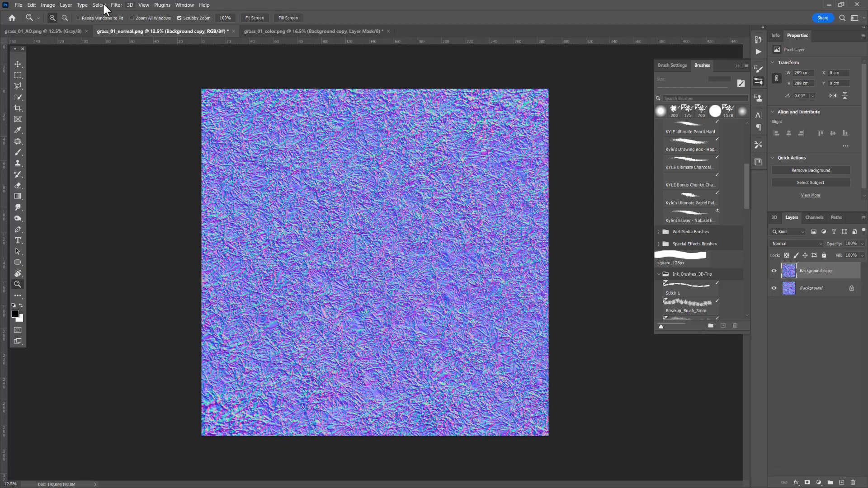
click(117, 5)
click(126, 15)
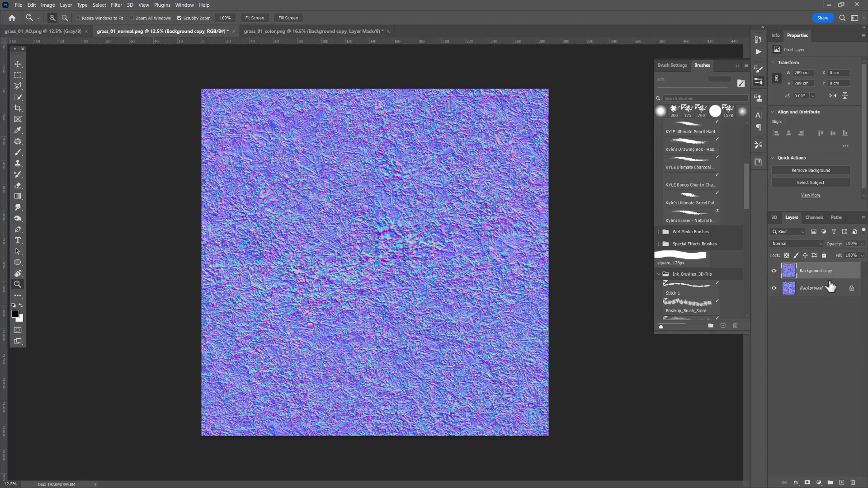
Step: Add a layer mask to the normal map's Background copy, paste the copied colour mask into it, and inspect the blended seams
click(808, 482)
click(815, 217)
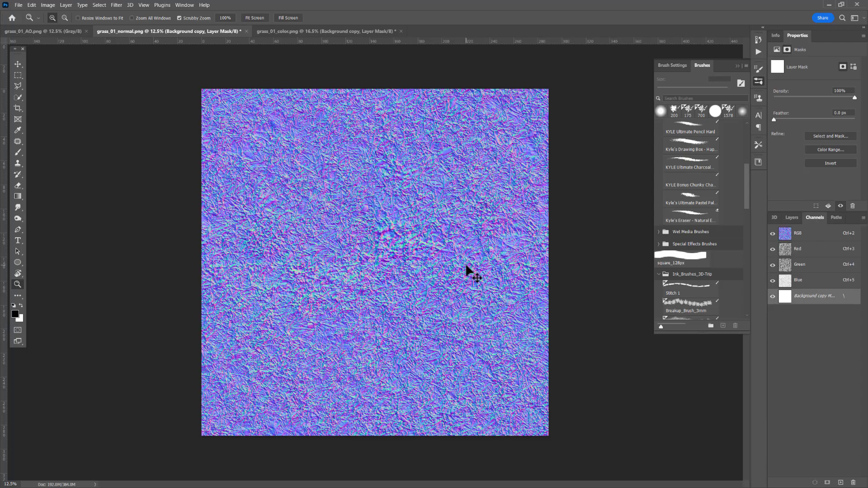
key(ctrl+v)
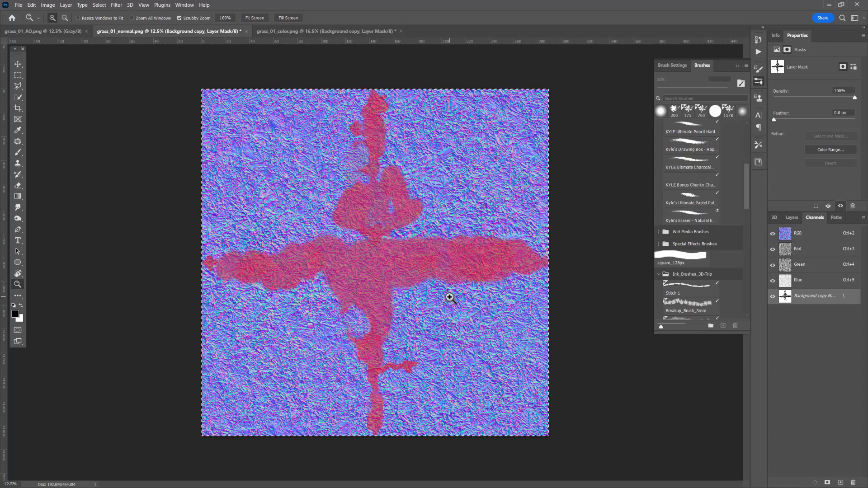
click(773, 297)
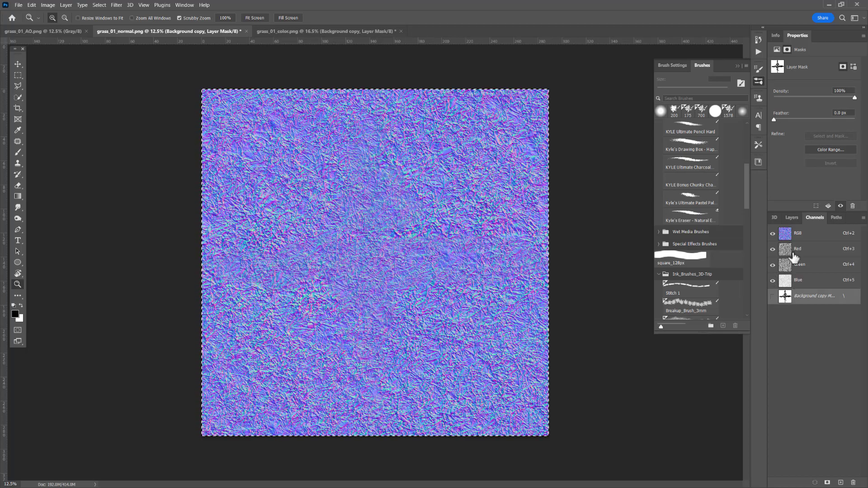
click(816, 234)
click(792, 217)
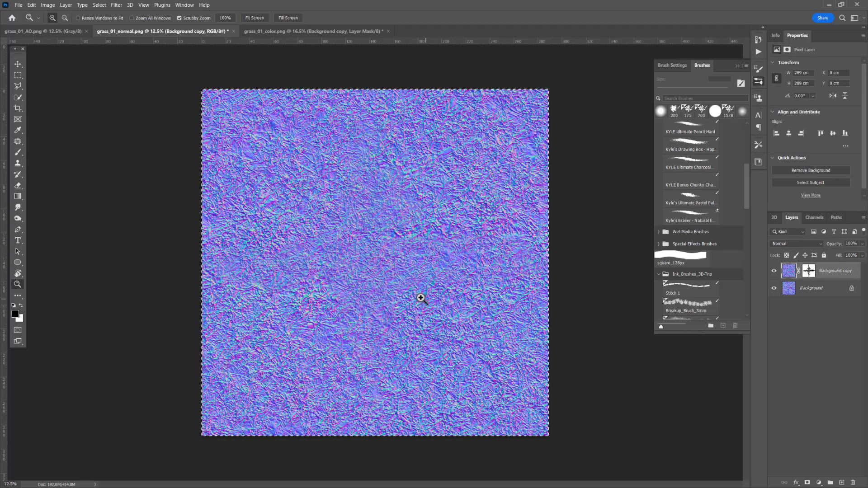
mouse_move(380, 289)
mouse_down()
mouse_move(417, 277)
mouse_move(389, 278)
mouse_move(392, 295)
mouse_up()
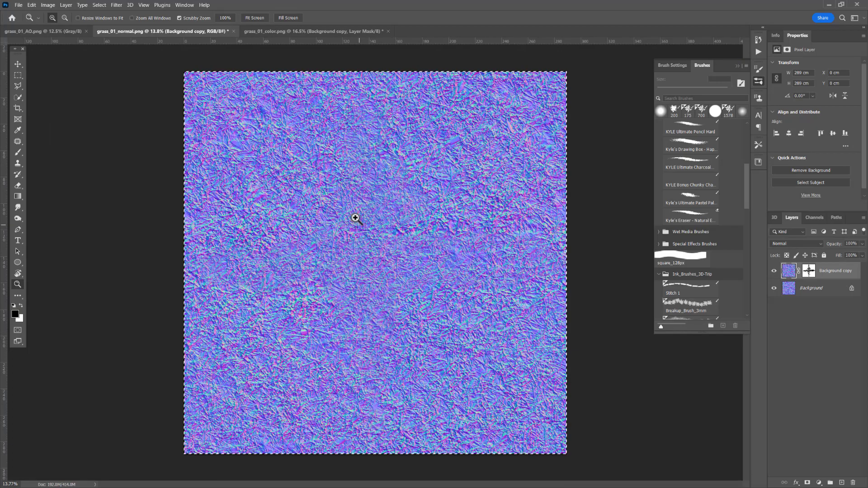
drag(347, 332, 358, 294)
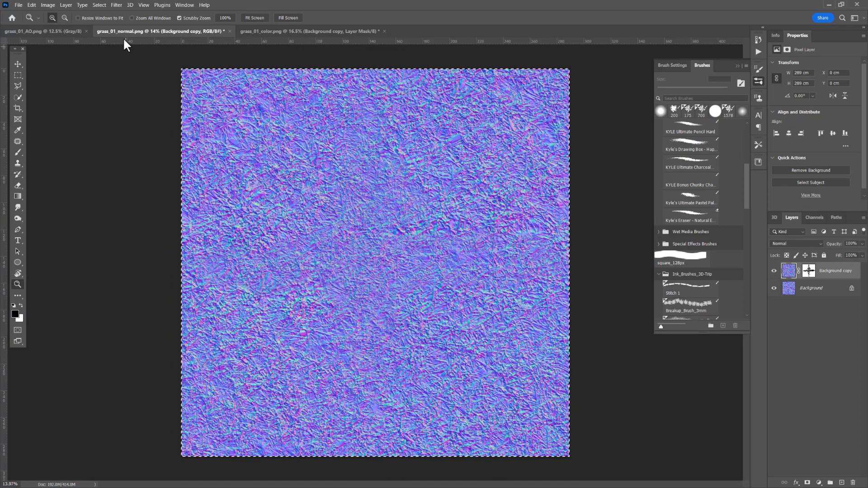
Step: In grass_01_AO.png, duplicate the Background layer and apply the last-used filter to the copy
click(45, 30)
drag(831, 274, 842, 483)
click(117, 5)
click(129, 14)
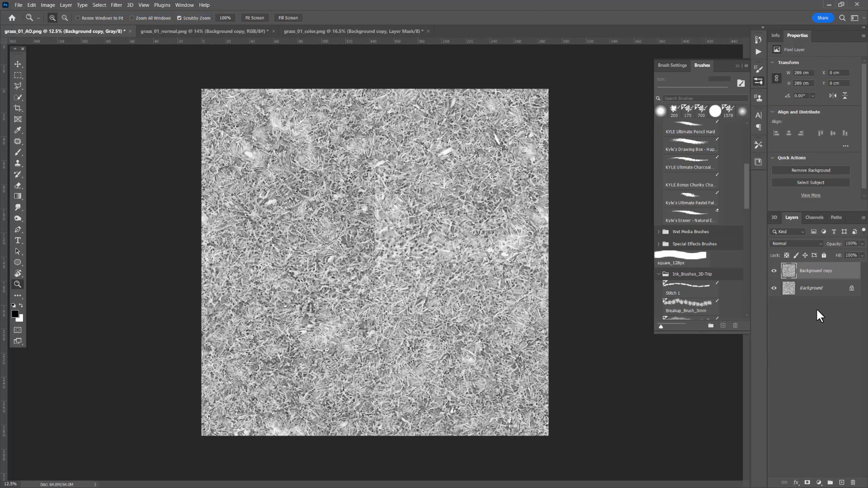
Step: Add a layer mask to the AO map's Background copy, paste the copied colour mask into it, and inspect the blended seams
click(807, 482)
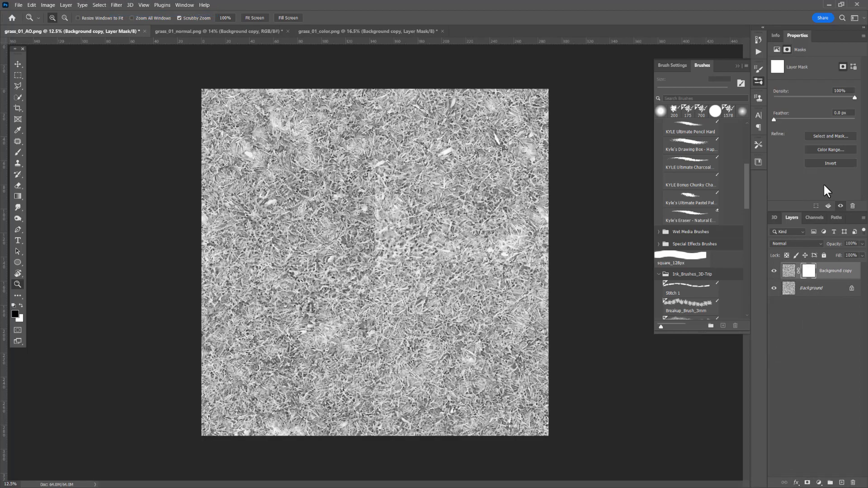
click(814, 218)
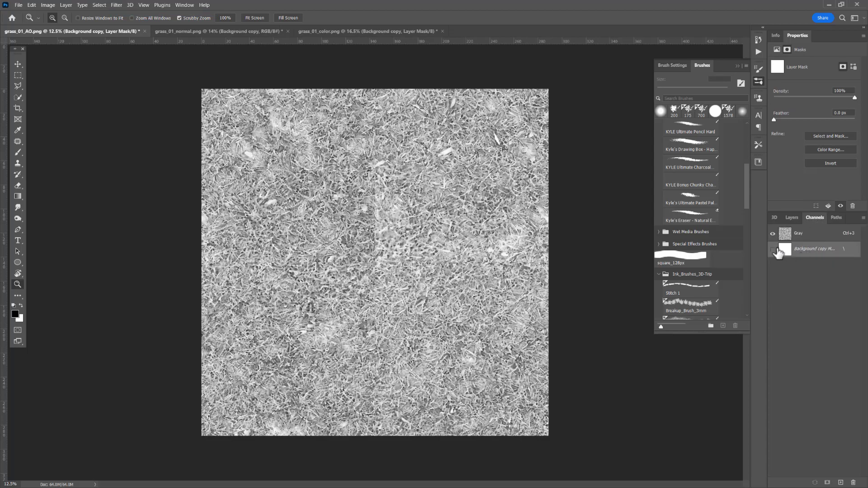
key(ctrl+v)
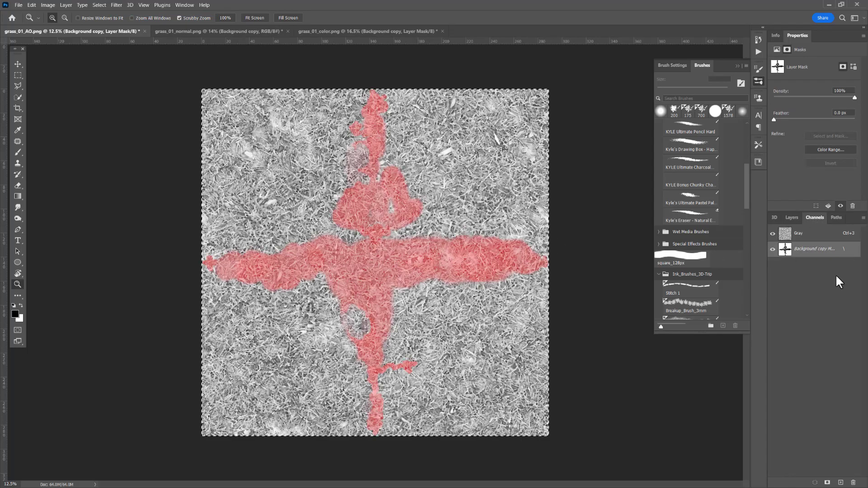
click(775, 255)
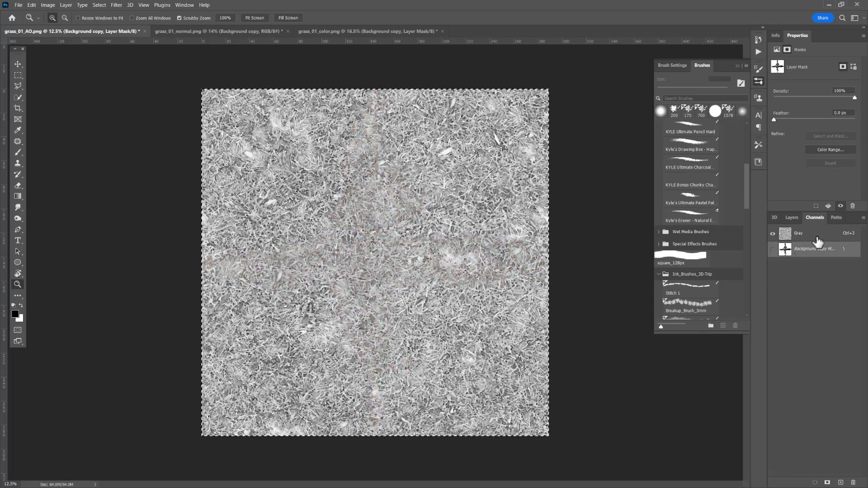
click(792, 217)
mouse_move(371, 273)
mouse_down()
mouse_move(398, 266)
mouse_move(375, 265)
mouse_move(388, 267)
mouse_up()
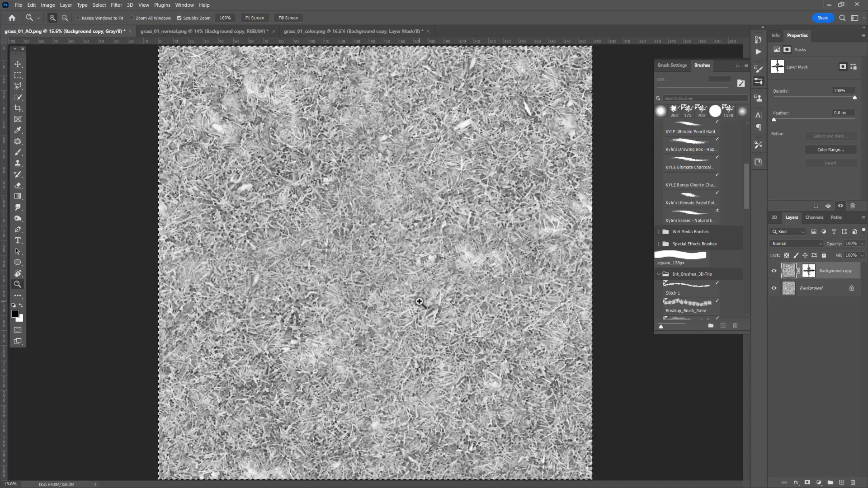
drag(408, 311, 402, 303)
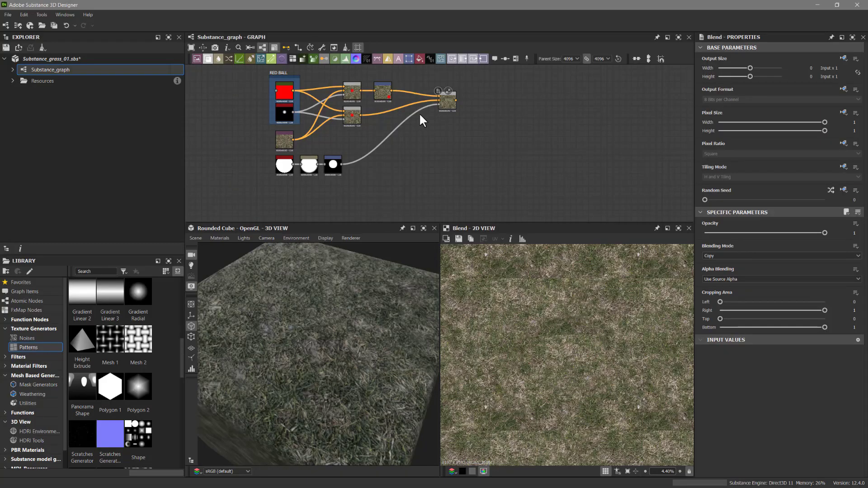
Step: Switch to Substance 3D Designer and examine the roughness node chain, including the Blend node's mode, from the bitmaps to the Roughness output
scroll(441, 167, down, 2)
middle_drag(458, 194, 477, 97)
scroll(508, 194, up, 2)
scroll(496, 174, up, 2)
middle_drag(473, 176, 524, 219)
middle_drag(511, 184, 518, 217)
middle_drag(521, 133, 555, 205)
scroll(495, 173, up, 3)
scroll(450, 192, up, 1)
middle_drag(452, 188, 679, 194)
middle_drag(365, 201, 620, 221)
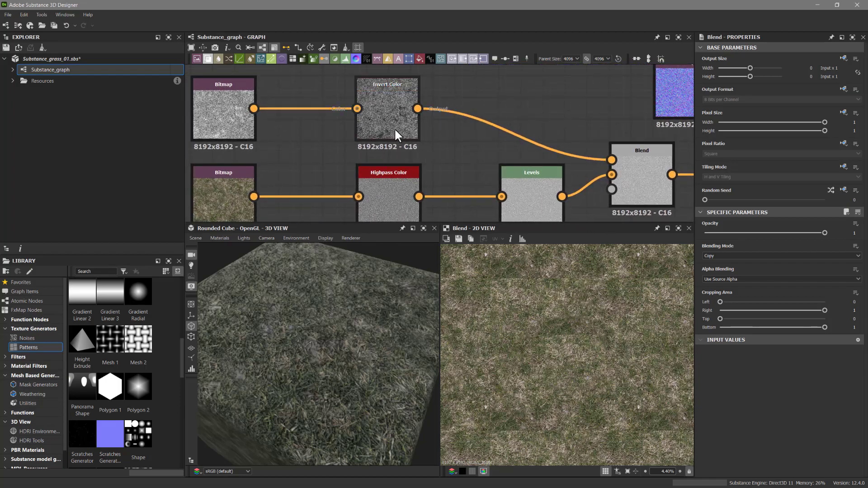
middle_drag(503, 167, 535, 150)
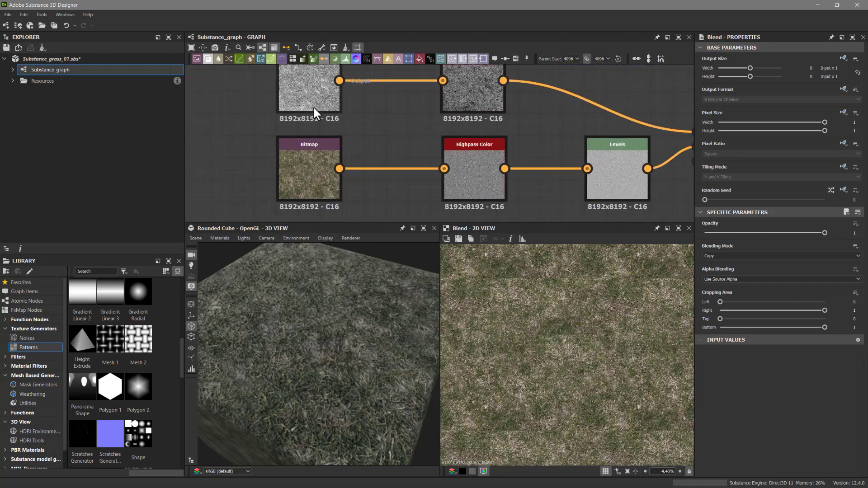
middle_drag(369, 143, 327, 168)
middle_drag(470, 156, 303, 188)
click(514, 155)
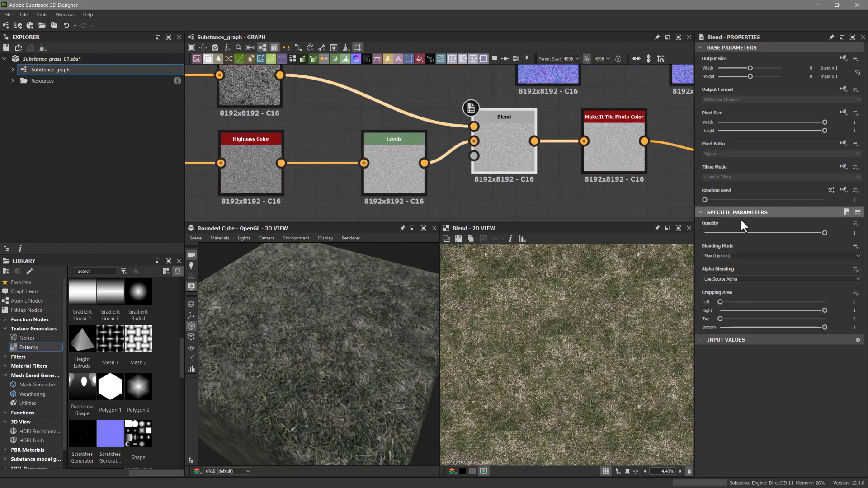
middle_drag(462, 171, 338, 178)
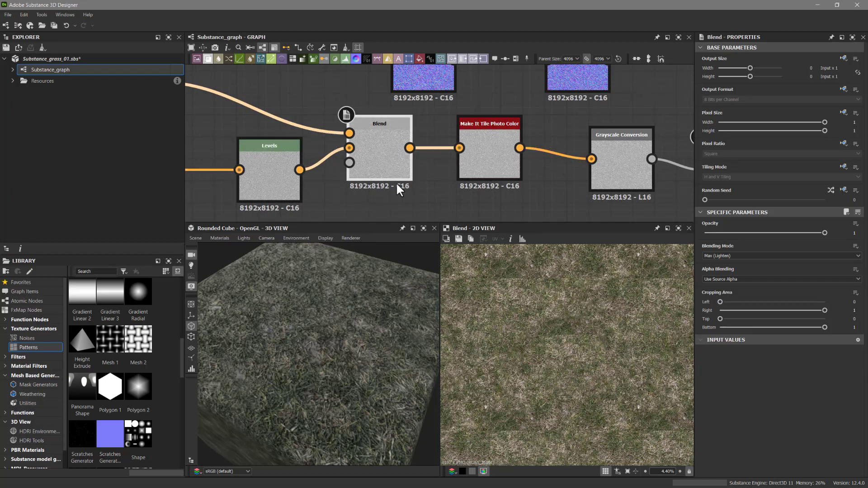
middle_drag(629, 206, 495, 203)
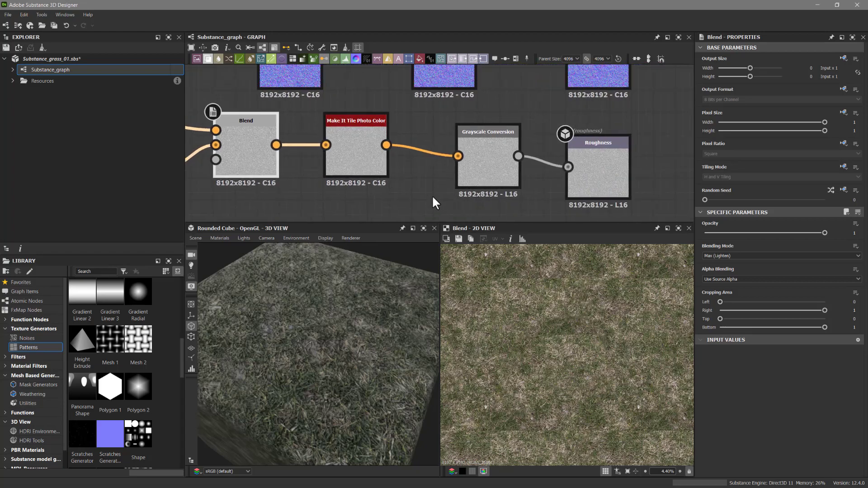
scroll(432, 199, down, 2)
middle_drag(407, 199, 555, 194)
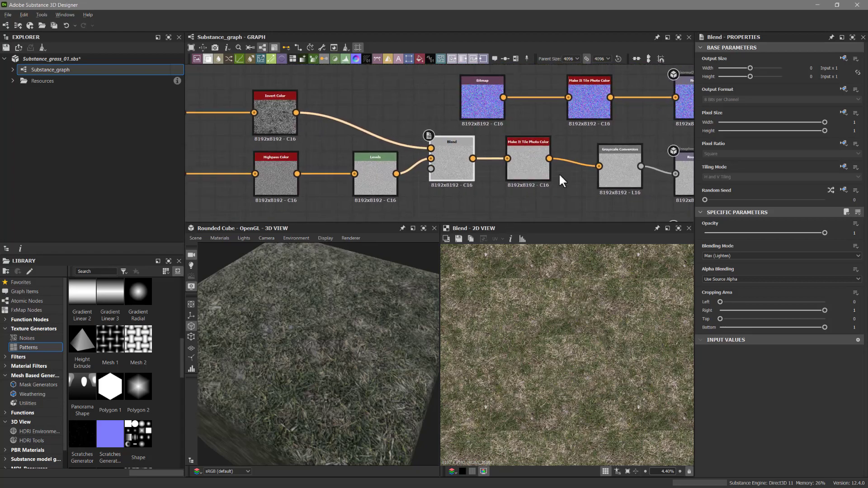
click(817, 4)
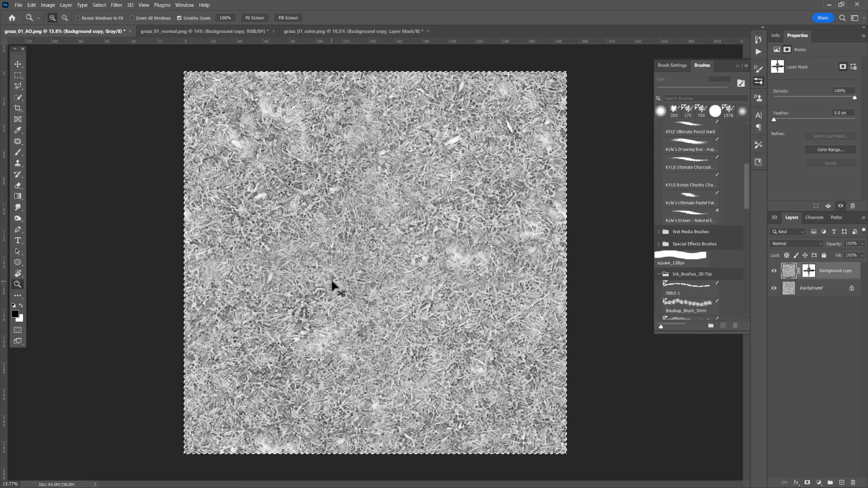
Step: Add a merged copy of the seamless result as a new top layer in grass_01_AO.png and in the undocked grass_01_color.png
key(ctrl+j)
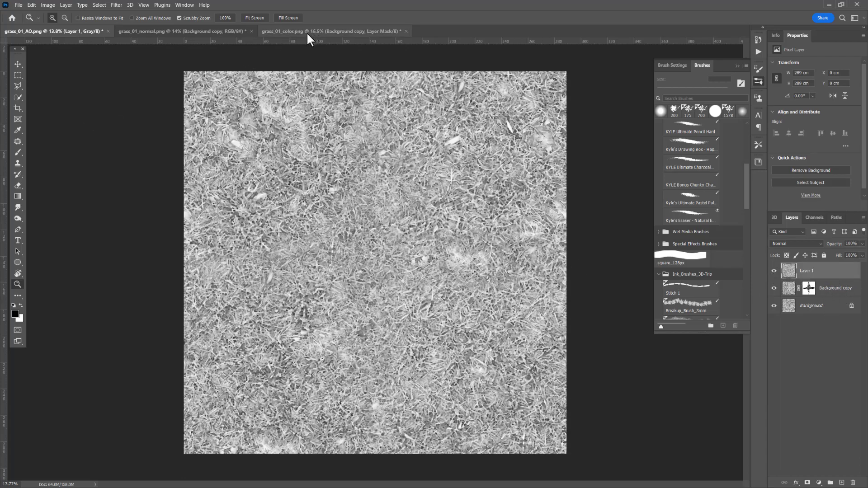
drag(303, 39, 250, 76)
drag(829, 271, 853, 482)
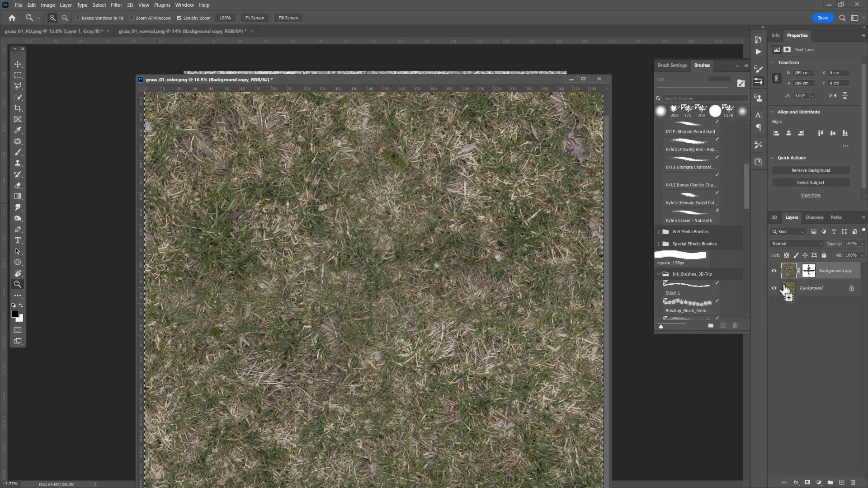
key(ctrl+z)
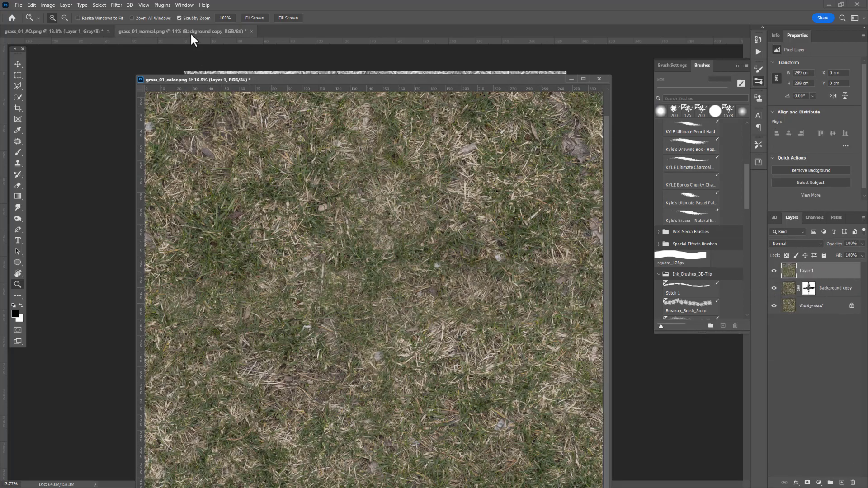
Step: Undock grass_01_AO.png, copy its merged layer into grass_01_color.png as the top layer, and minimize the AO document
click(184, 29)
drag(69, 31, 66, 50)
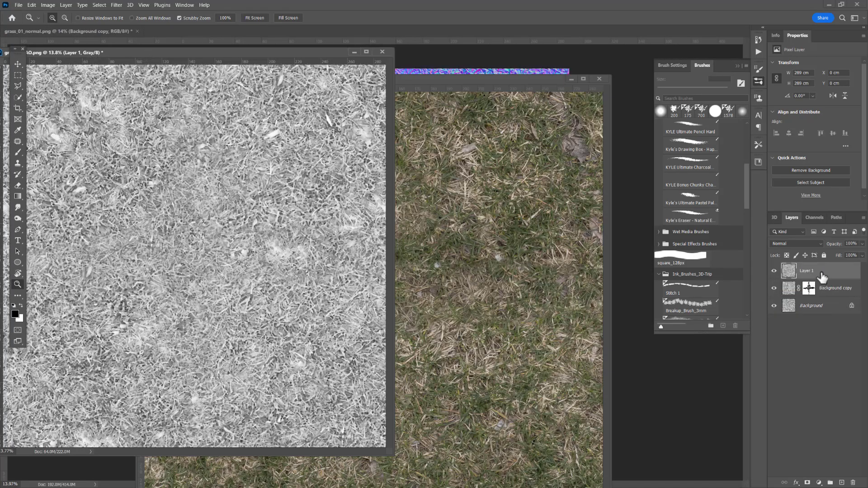
drag(749, 283, 507, 244)
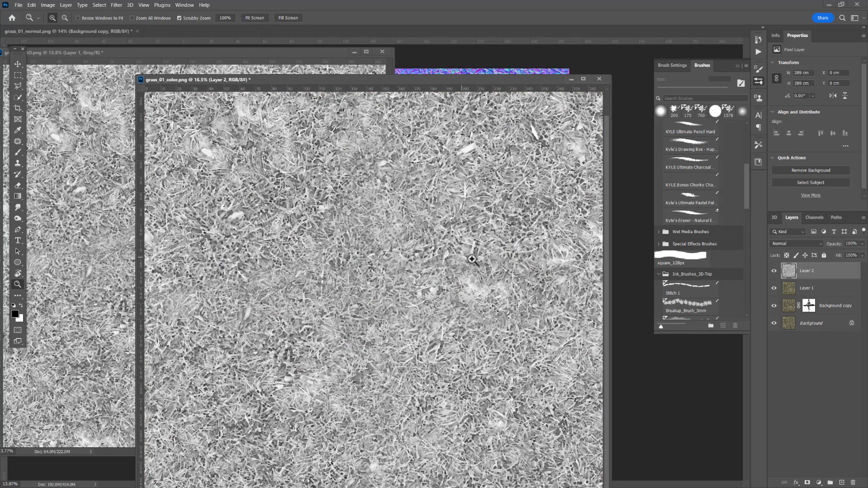
click(354, 51)
drag(437, 79, 424, 55)
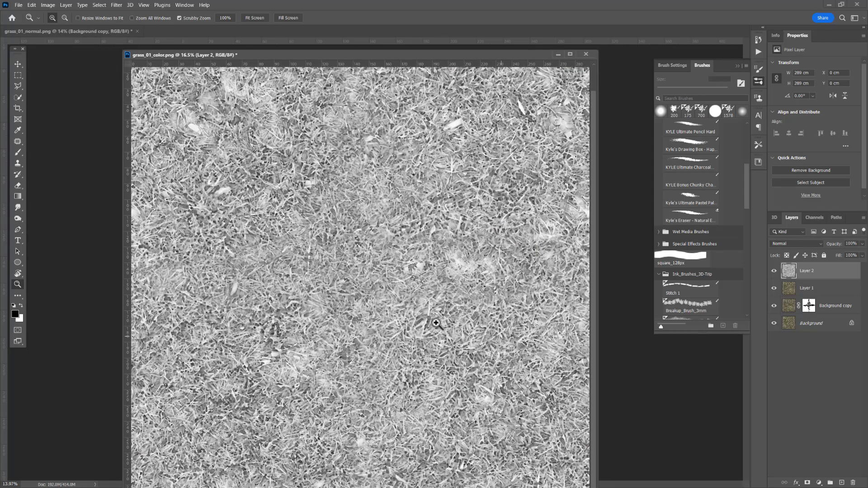
Step: Compare the AO layer with the colour image beneath by toggling its visibility, and invert the AO layer
click(773, 272)
click(774, 271)
click(774, 271)
click(774, 271)
click(774, 271)
click(774, 271)
key(ctrl+i)
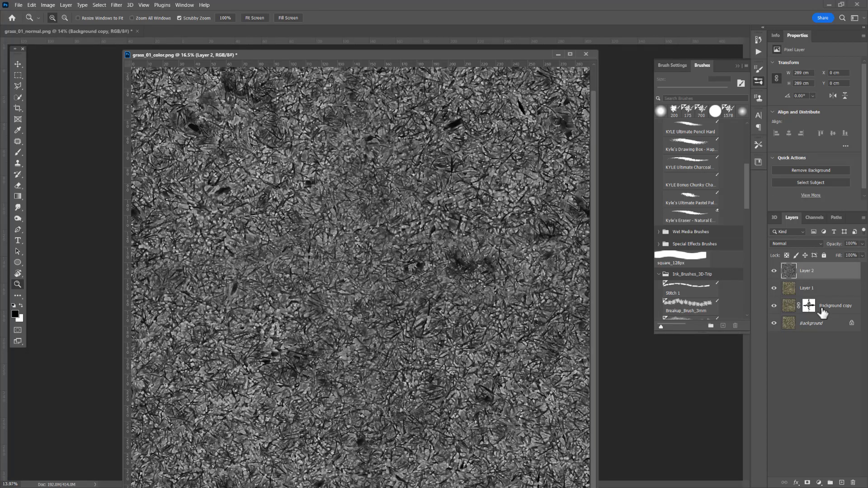
drag(376, 282, 385, 267)
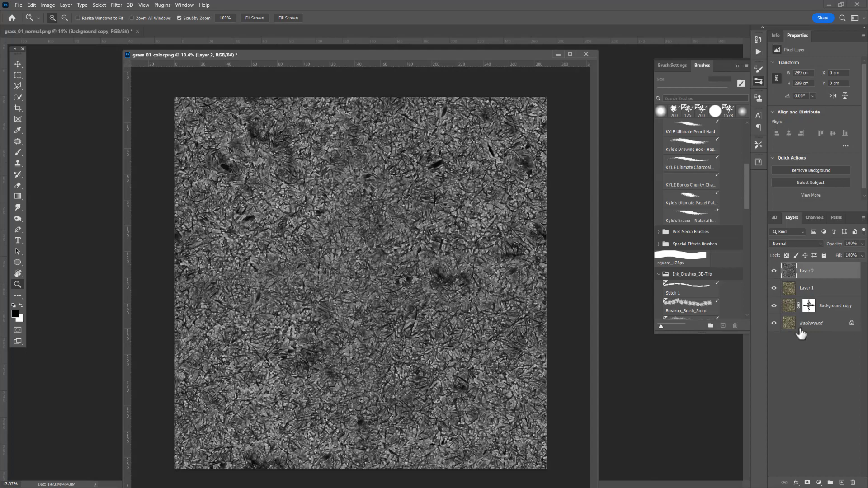
Step: Hide the inverted AO layer and desaturate the merged colour layer below it
click(829, 294)
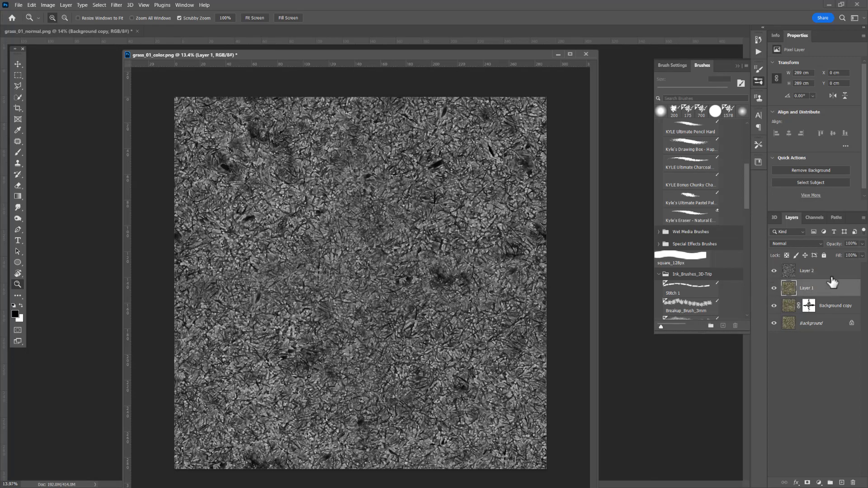
click(775, 271)
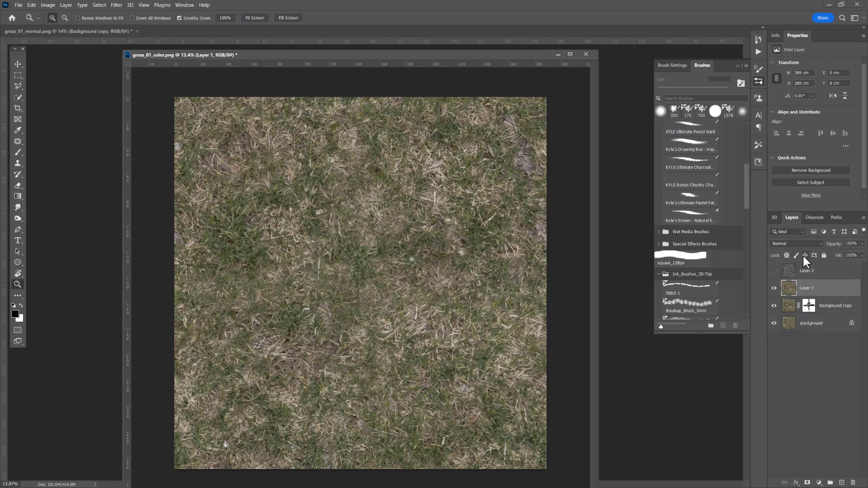
key(ctrl+shift+u)
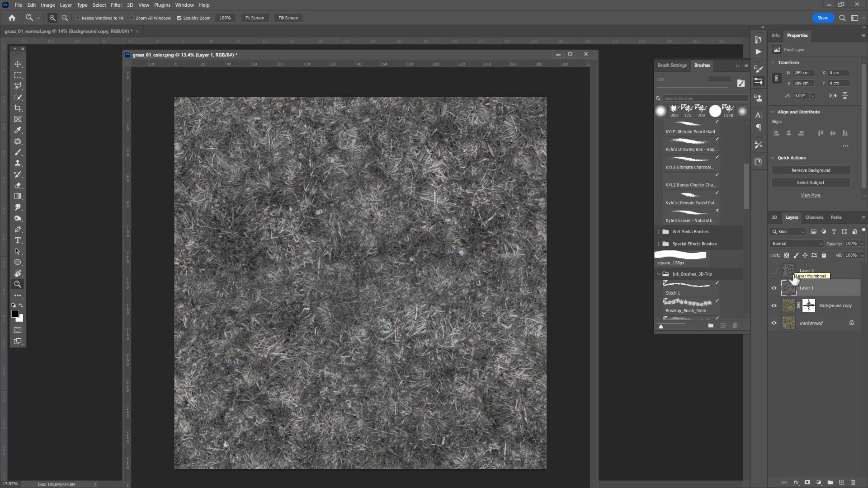
Step: Show the inverted AO layer again and set its blending mode to Linear Dodge (Add)
click(828, 274)
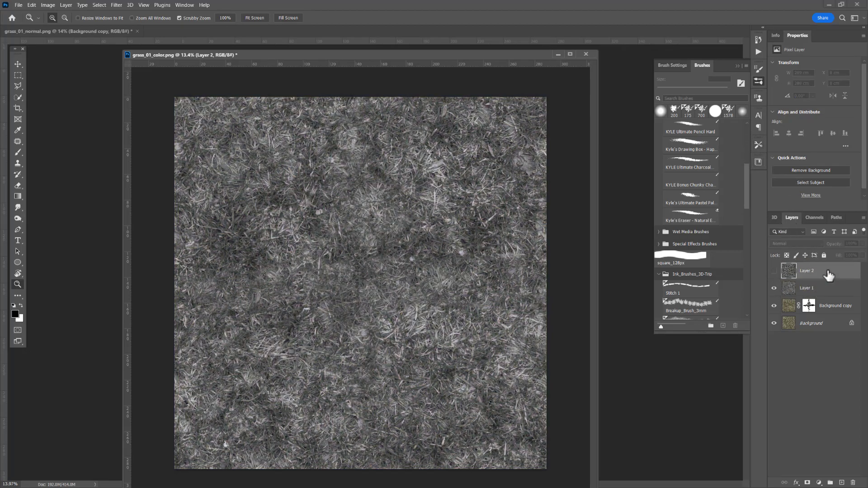
click(774, 271)
click(790, 245)
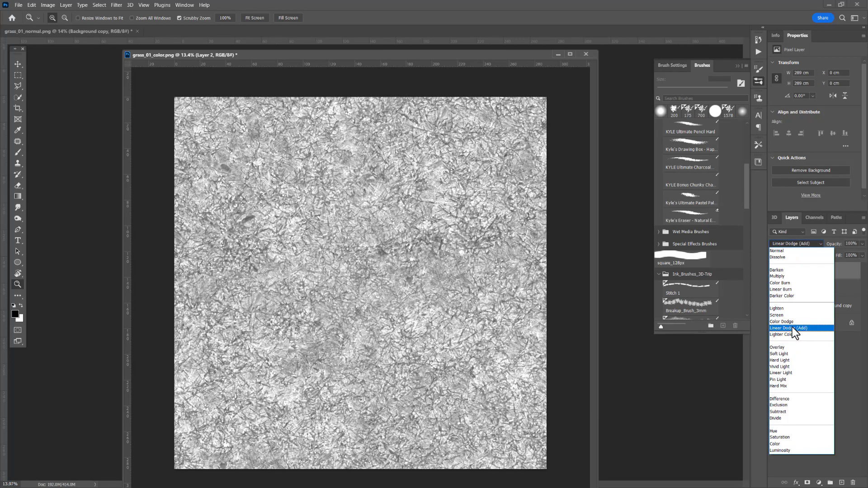
click(792, 327)
Step: Group the inverted AO layer with the desaturated colour layer and name the group rough
shift+click(831, 294)
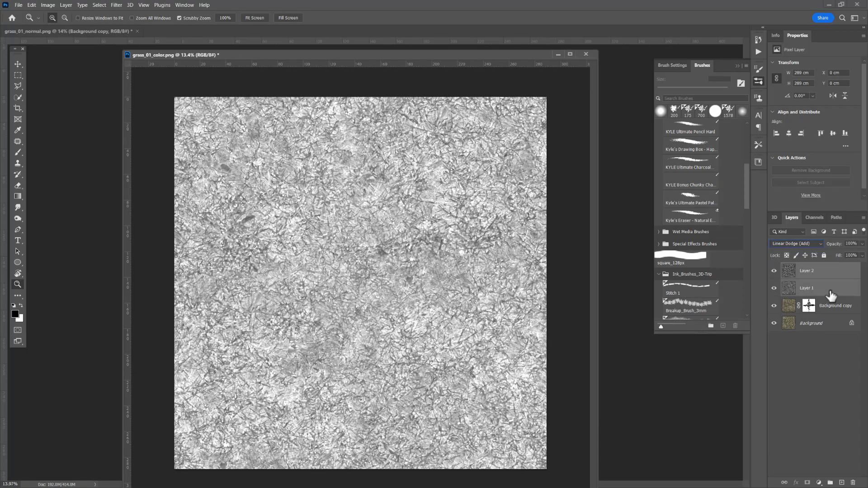
key(ctrl+g)
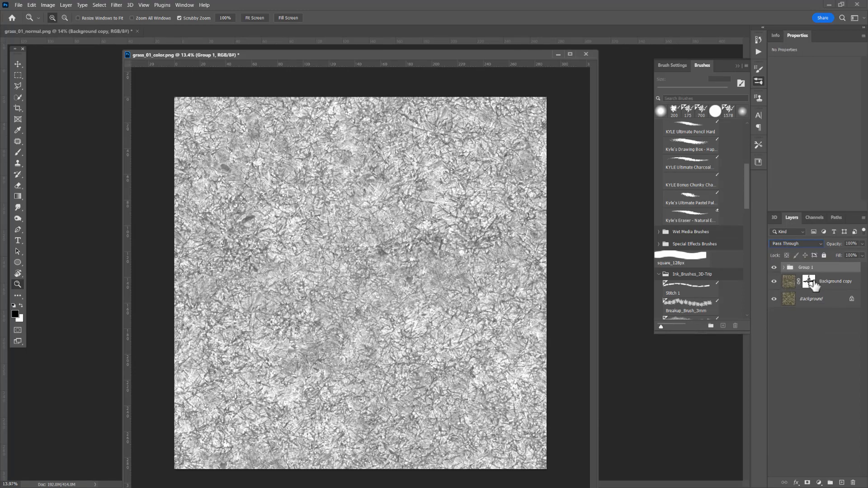
double_click(805, 267)
key(Return)
Step: Add a Levels adjustment at the top of the rough group with midtones 1.22 and output black level 122, and inspect the texture
click(785, 268)
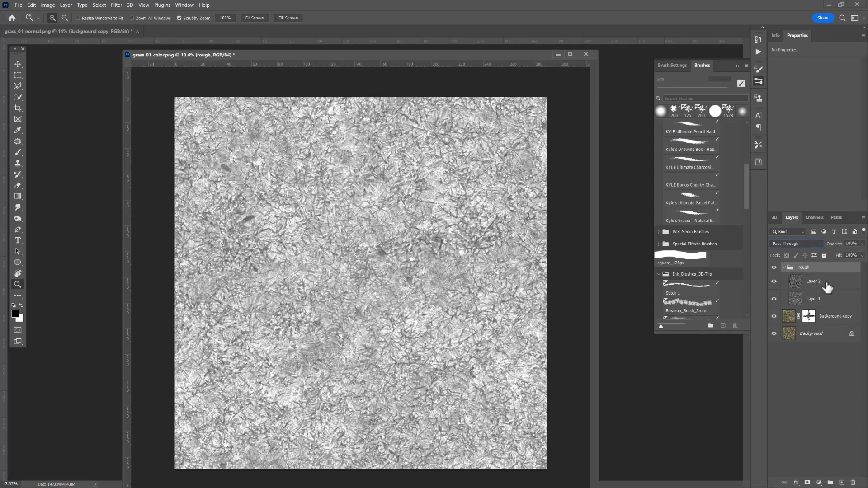
click(826, 285)
click(820, 483)
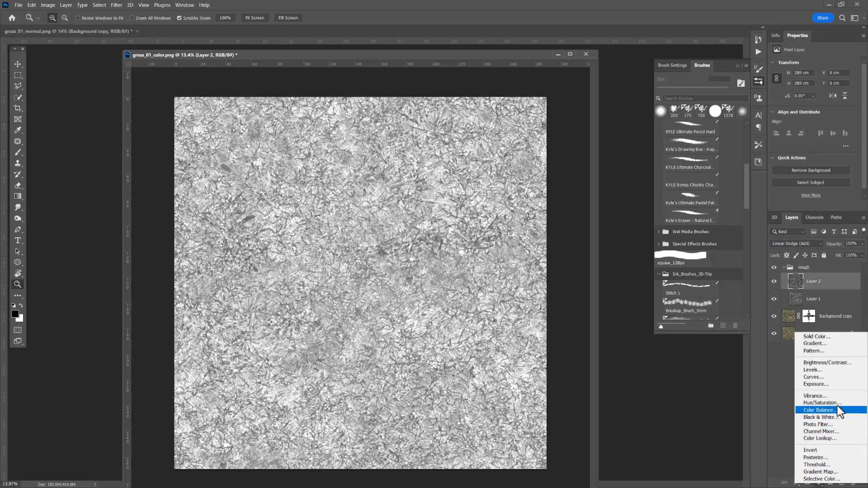
click(824, 370)
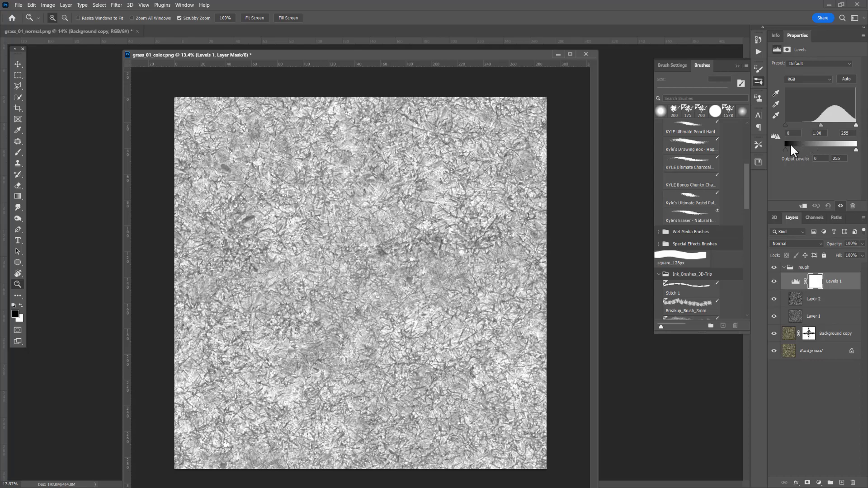
drag(791, 153, 825, 150)
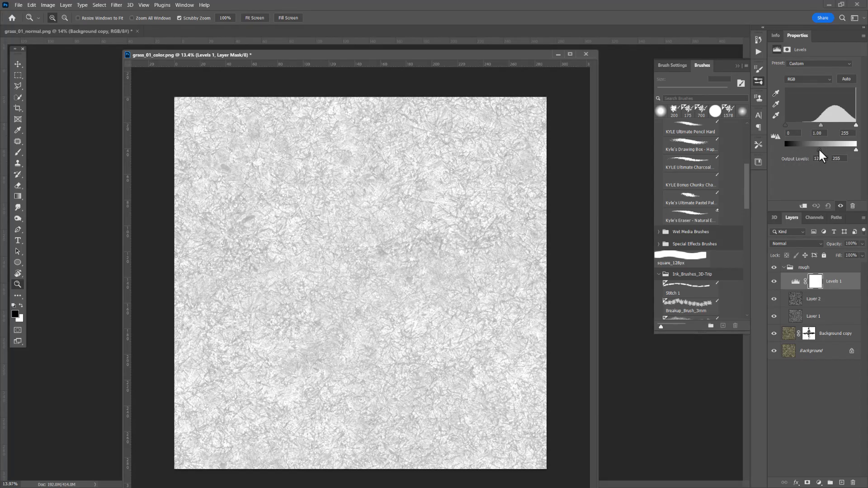
drag(820, 124, 812, 127)
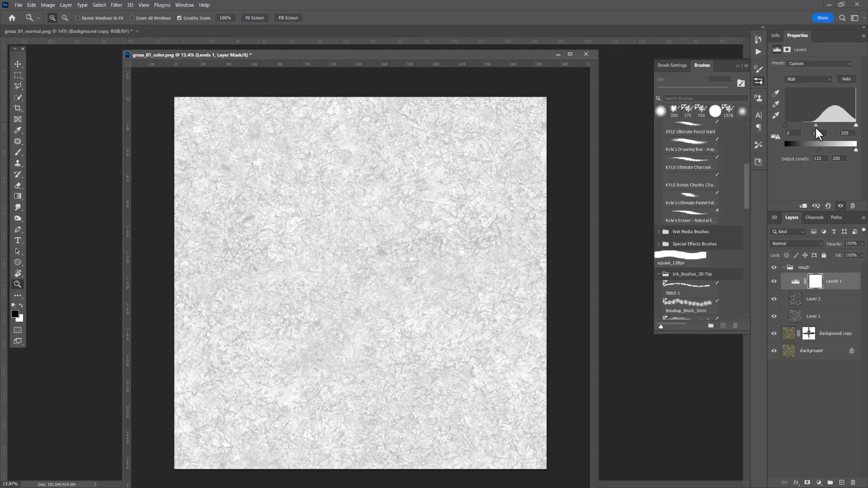
mouse_move(351, 273)
mouse_down()
mouse_move(384, 246)
mouse_move(426, 244)
mouse_move(368, 257)
mouse_move(363, 273)
mouse_up()
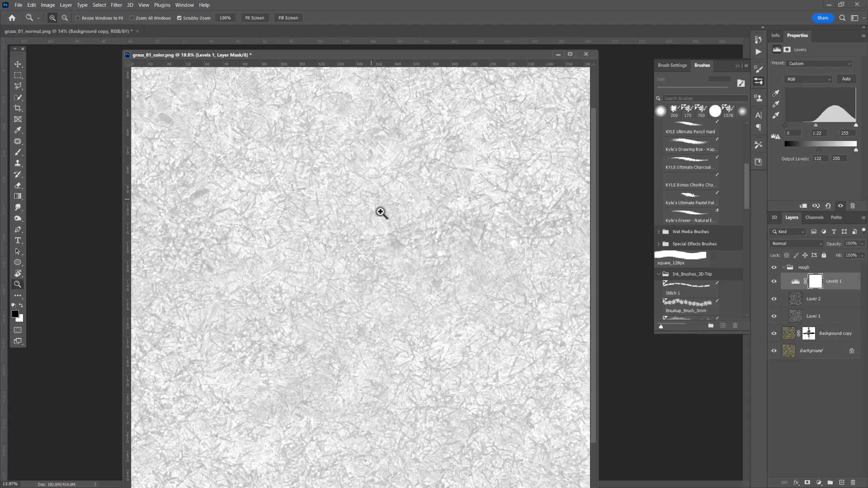
mouse_move(360, 326)
mouse_down()
mouse_move(394, 320)
mouse_move(348, 320)
mouse_up()
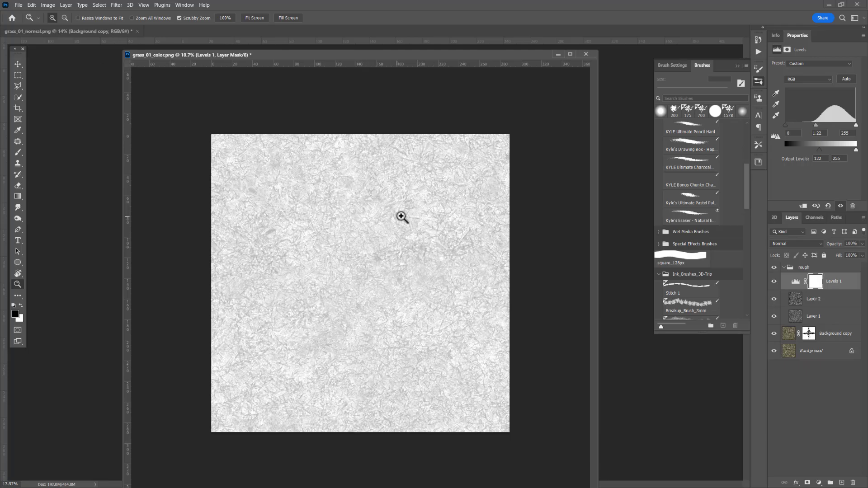
Step: Open grass_01_displacement.tif and duplicate its Background layer
drag(393, 56, 398, 73)
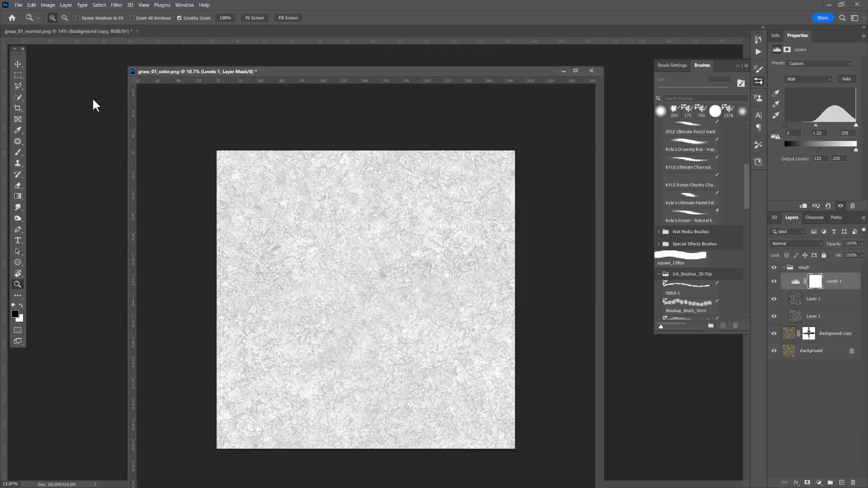
key(ctrl+o)
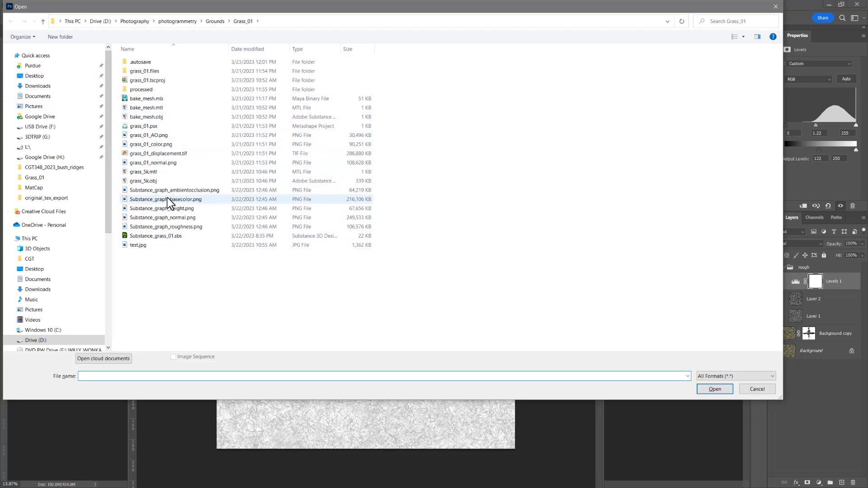
click(167, 153)
click(720, 391)
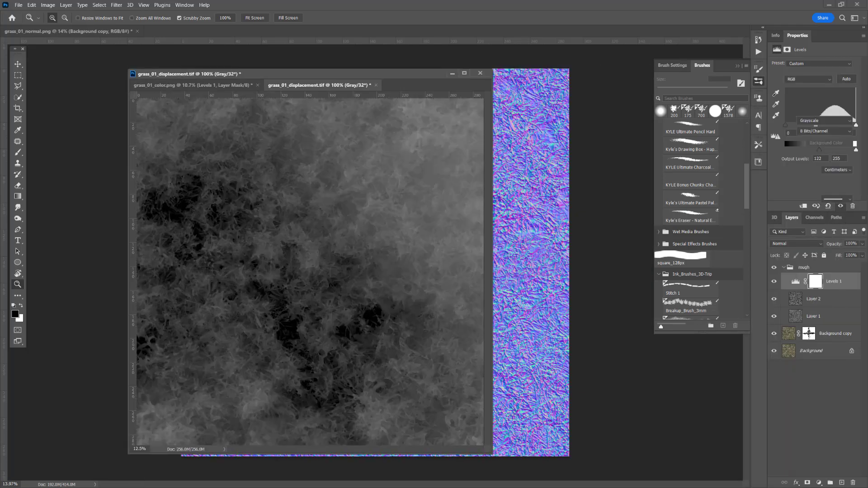
drag(828, 273, 842, 482)
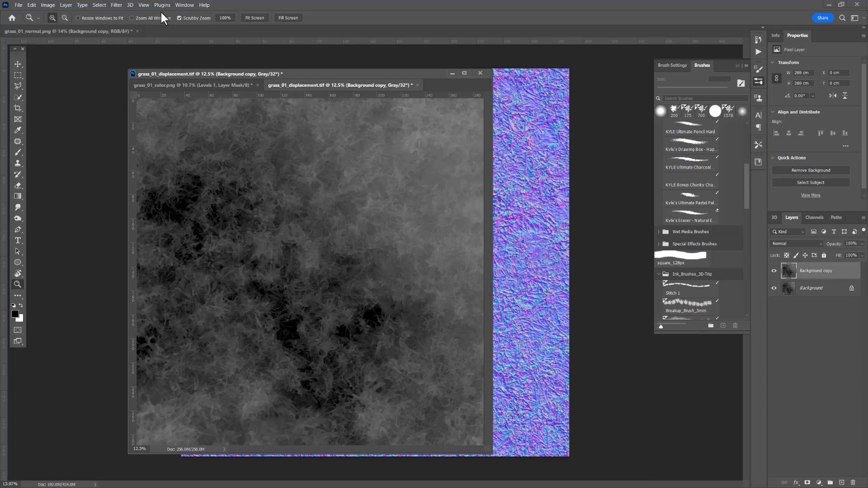
Step: Apply a High Pass filter with a radius of 562.5 pixels to the duplicated displacement layer and compare it with the original
key(ctrl+l)
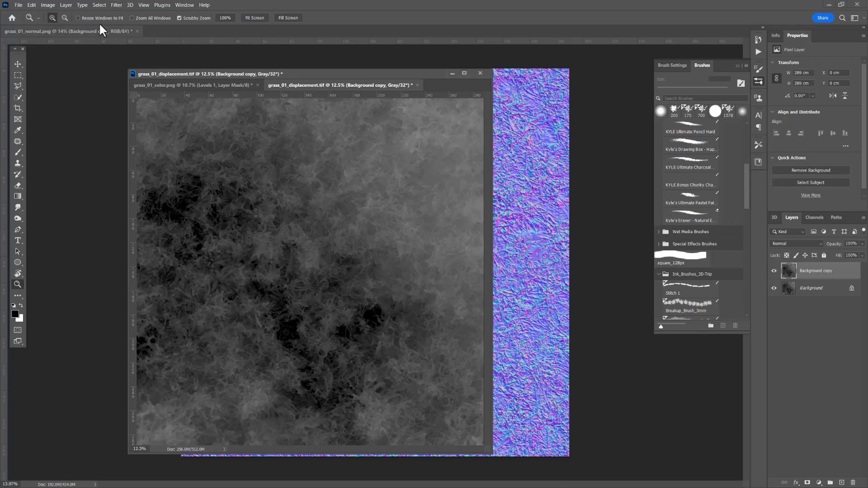
click(116, 6)
mouse_move(134, 173)
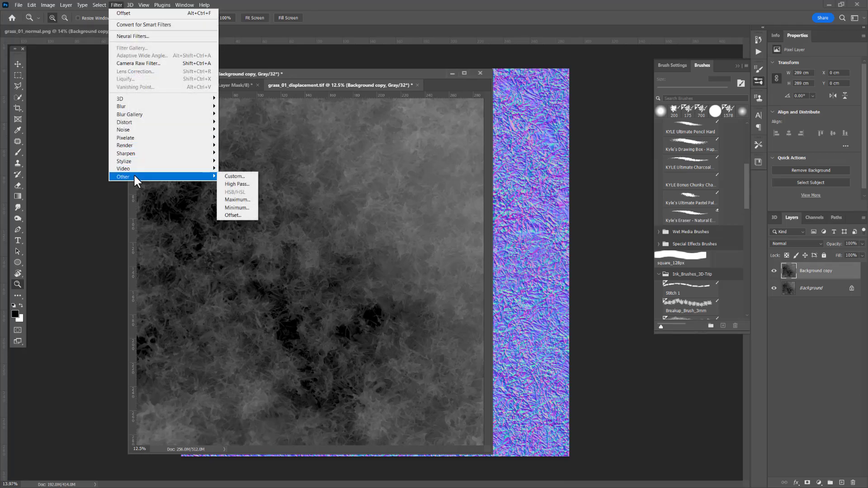
click(240, 184)
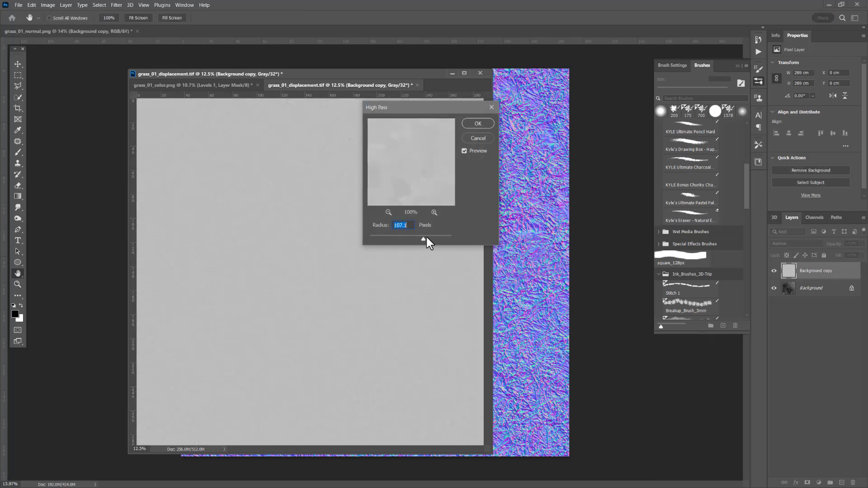
mouse_move(430, 240)
mouse_down()
mouse_move(457, 240)
mouse_move(444, 240)
mouse_up()
drag(441, 108, 355, 157)
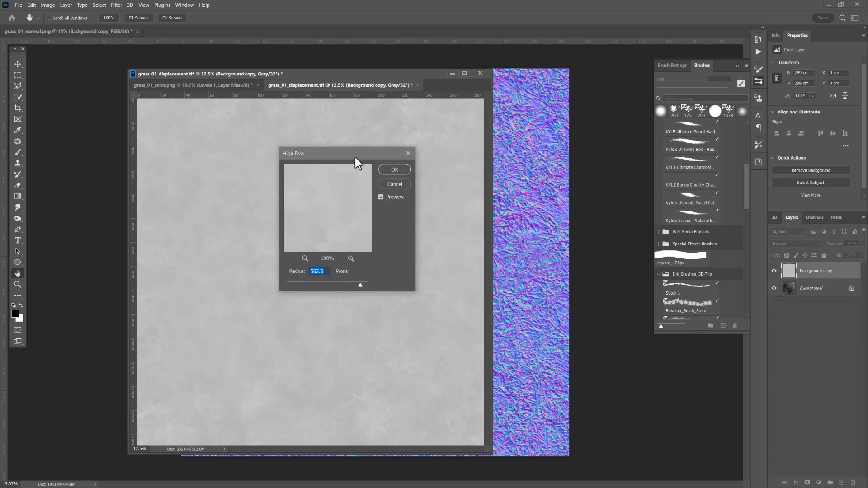
key(z)
click(396, 172)
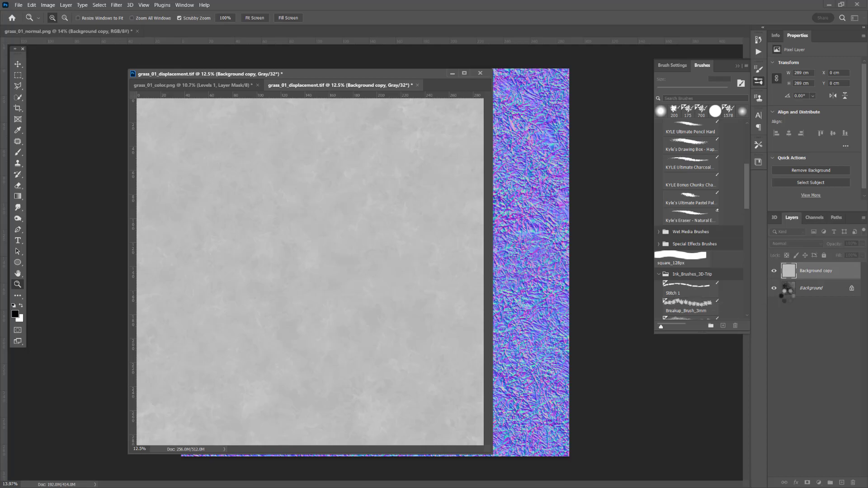
click(774, 271)
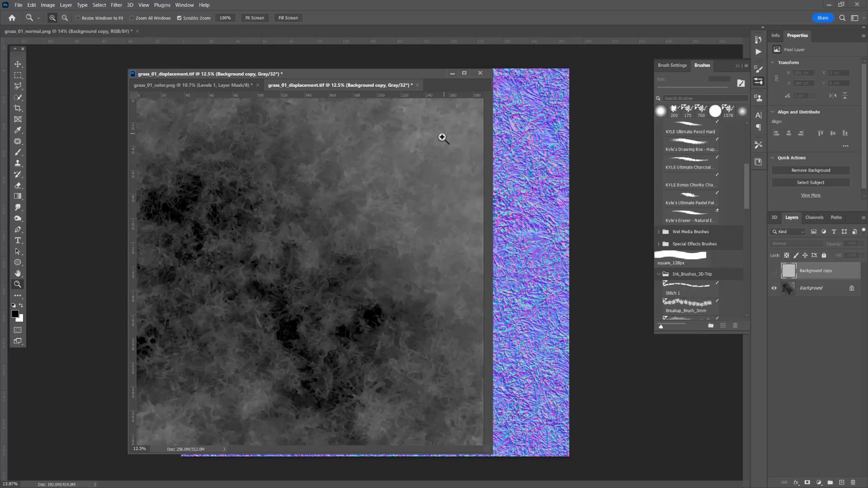
click(774, 271)
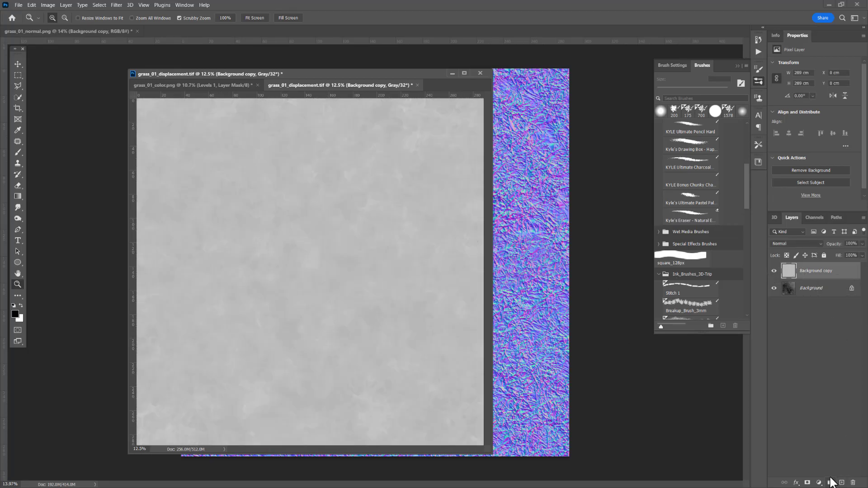
Step: Add a Levels adjustment above the high-pass layer with input black level 95 and white level 154
click(819, 482)
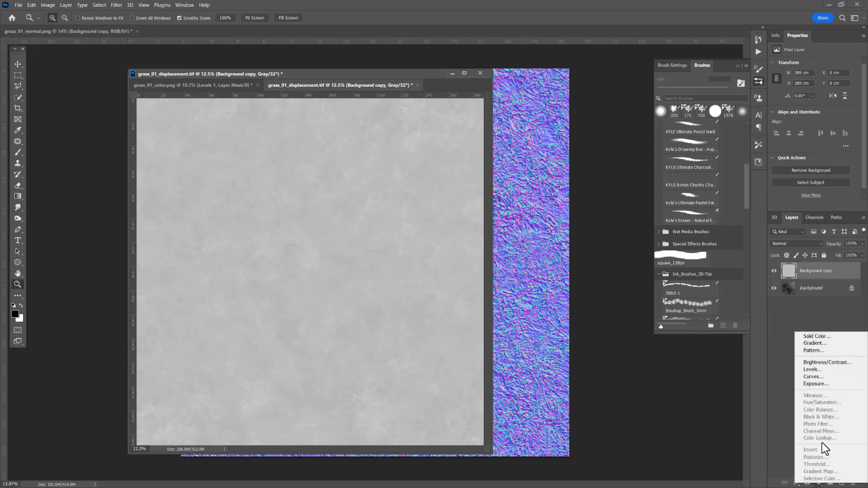
click(823, 369)
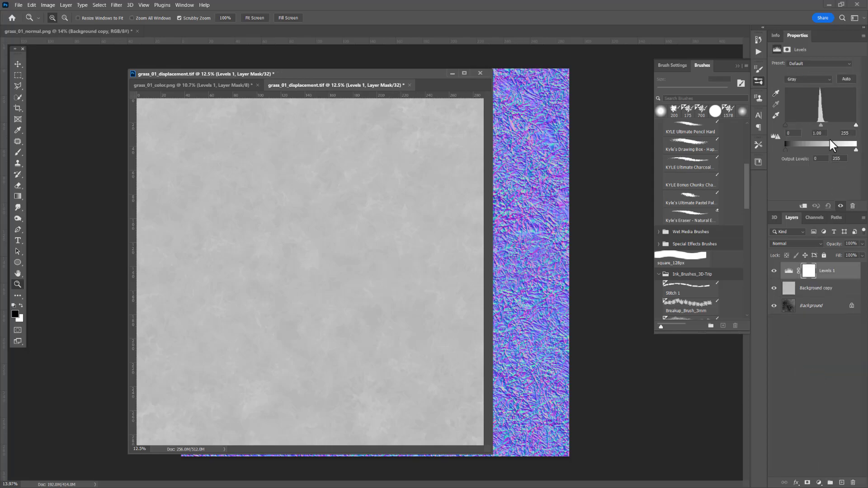
drag(856, 125, 828, 125)
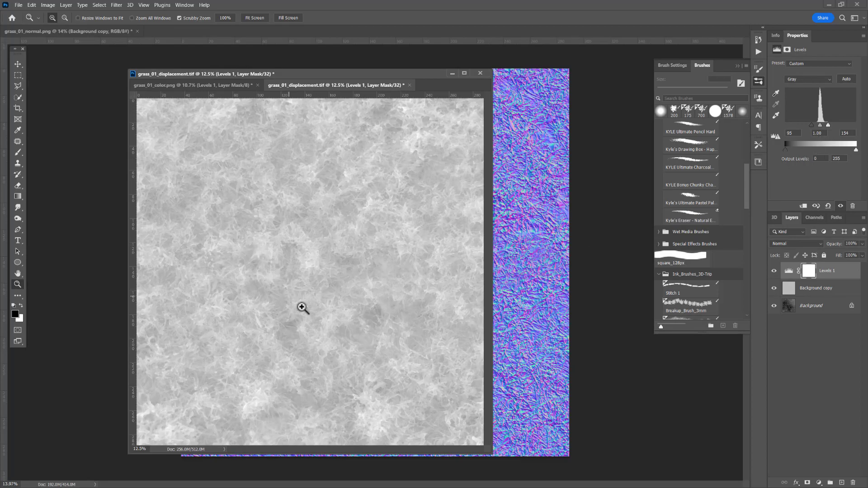
mouse_move(336, 246)
mouse_down()
mouse_move(371, 232)
mouse_move(341, 235)
mouse_up()
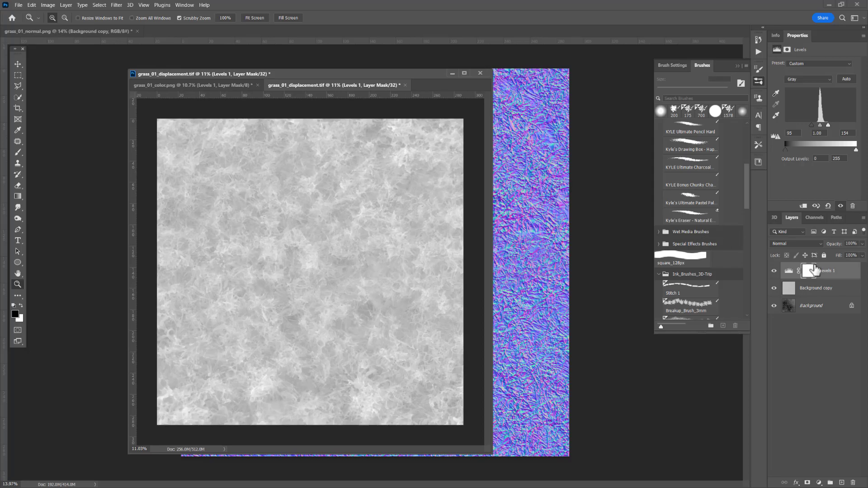
Step: Copy the merged displacement image and paste it as a new layer above the Levels adjustment
key(ctrl+a)
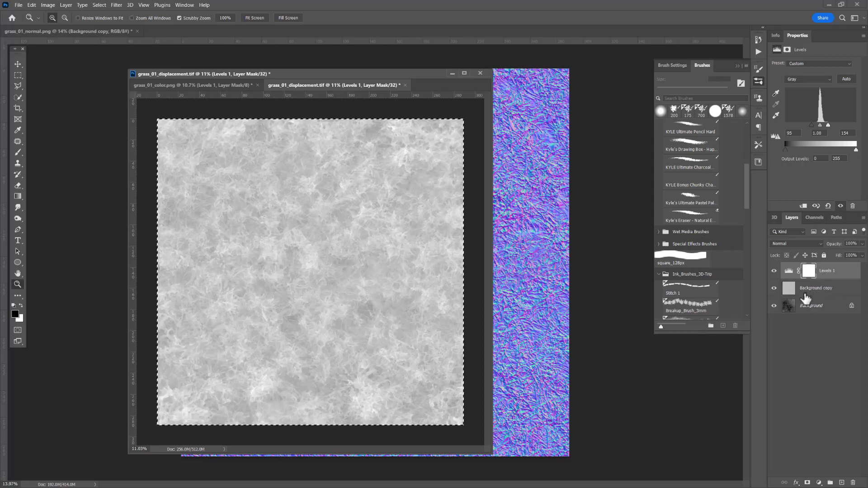
key(ctrl+shift+c)
key(ctrl+v)
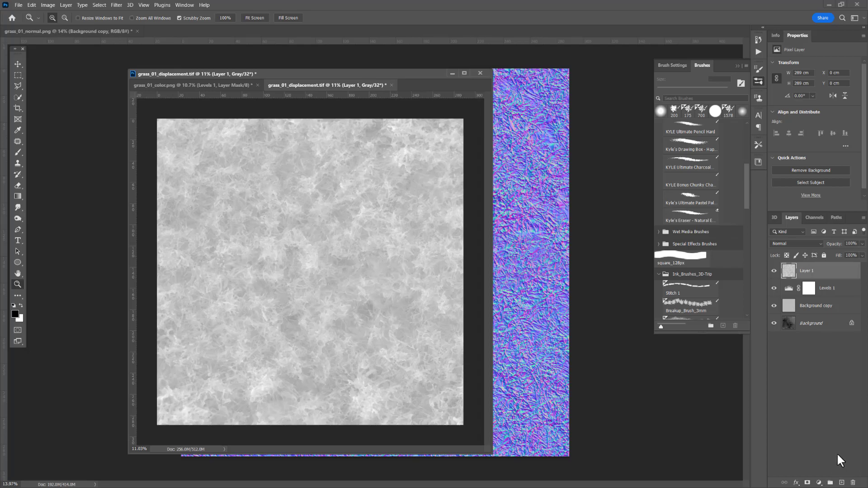
Step: Duplicate the merged displacement layer and offset the copy by +4096 pixels horizontally and vertically with Wrap Around
drag(831, 284, 842, 483)
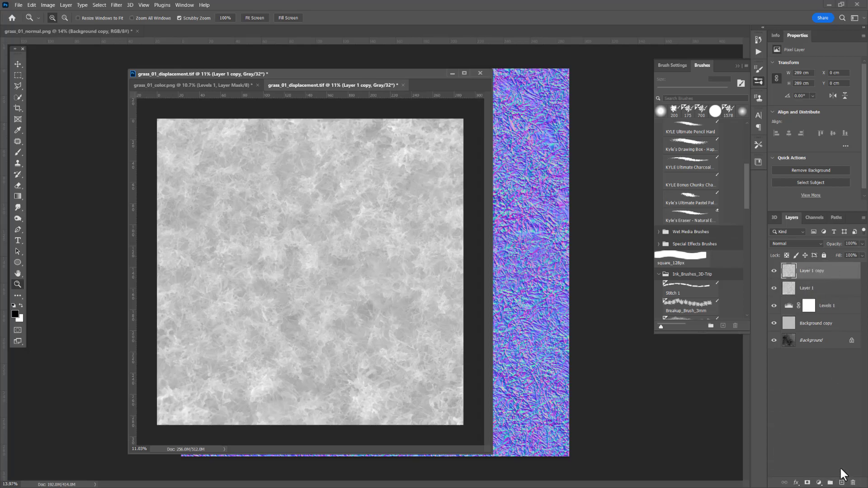
click(117, 6)
mouse_move(140, 177)
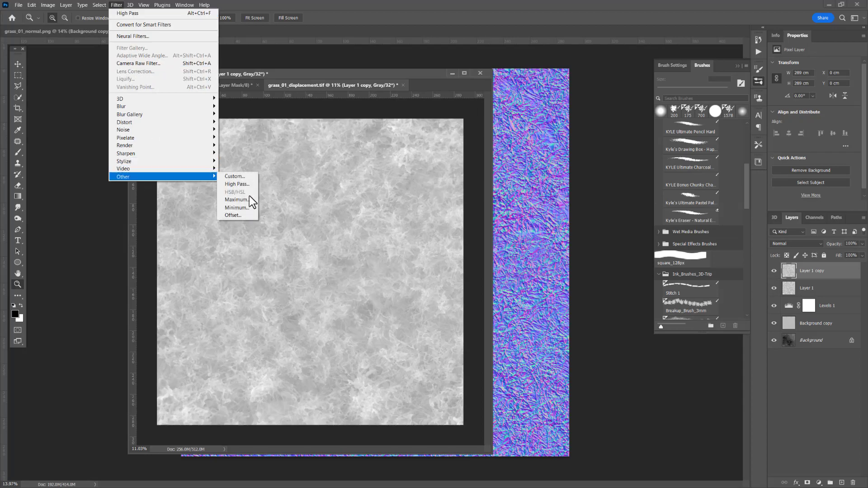
click(236, 215)
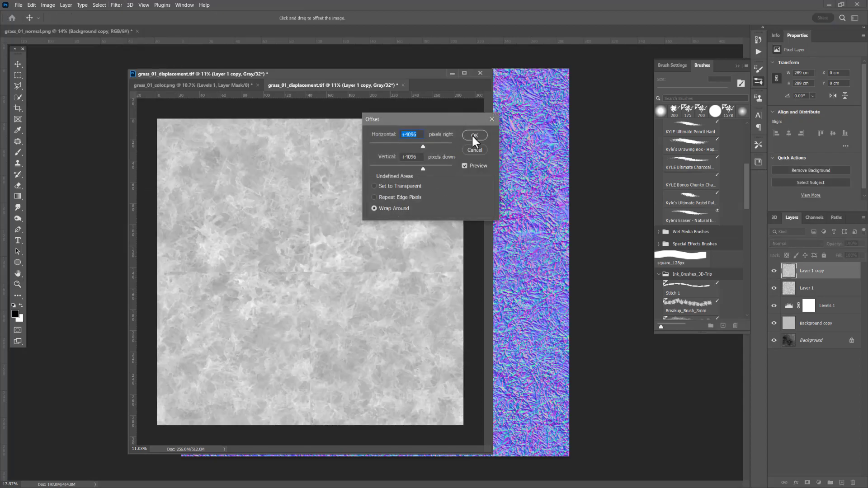
click(474, 136)
Step: Add a layer mask to the offset displacement layer and make its mask channel visible
click(814, 218)
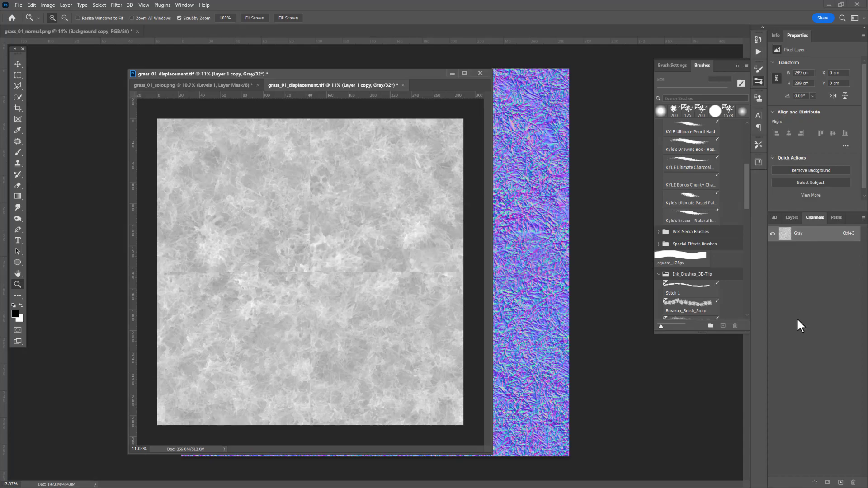
click(793, 218)
click(807, 482)
click(815, 217)
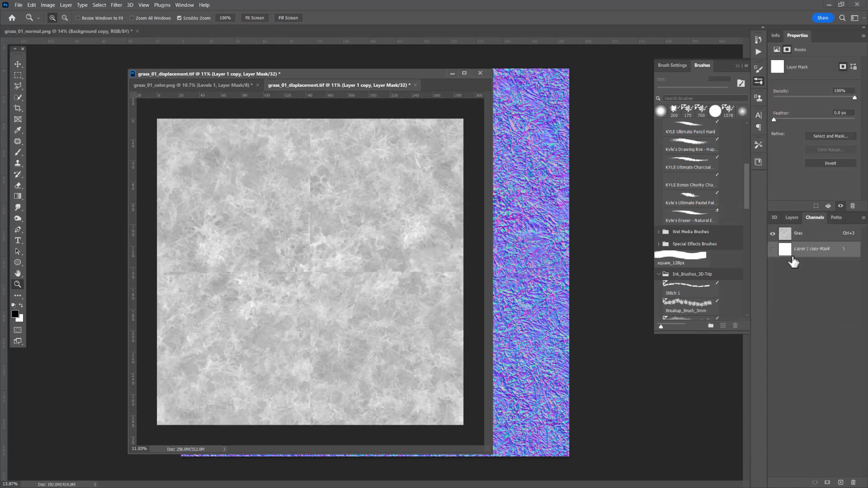
click(773, 249)
key(ctrl+v)
Step: In grass_01_color.png, display the Background copy layer's mask channel and select and copy the entire mask
click(222, 88)
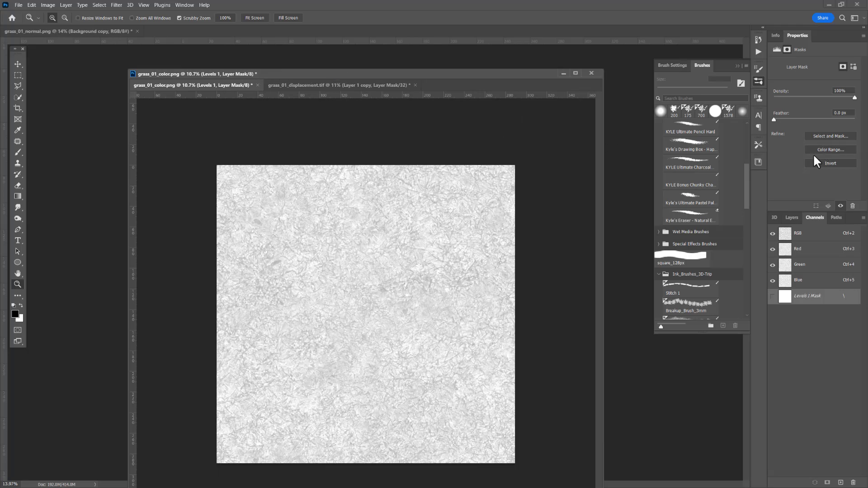
click(791, 218)
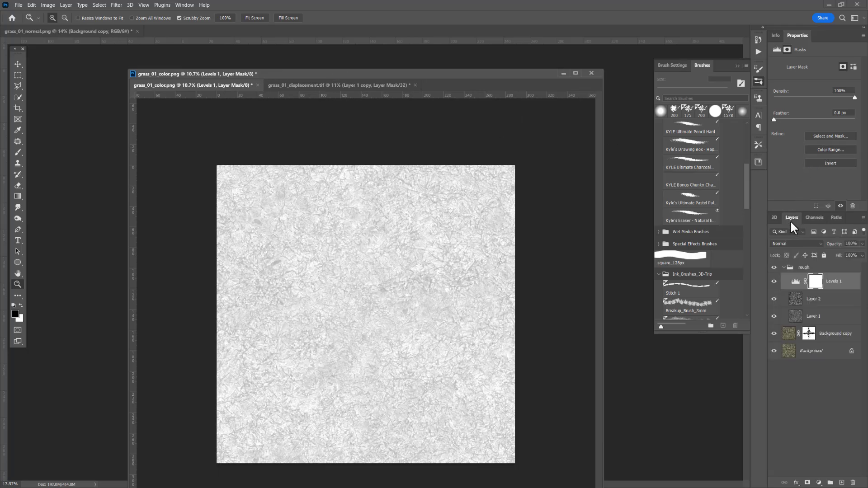
click(809, 333)
click(813, 217)
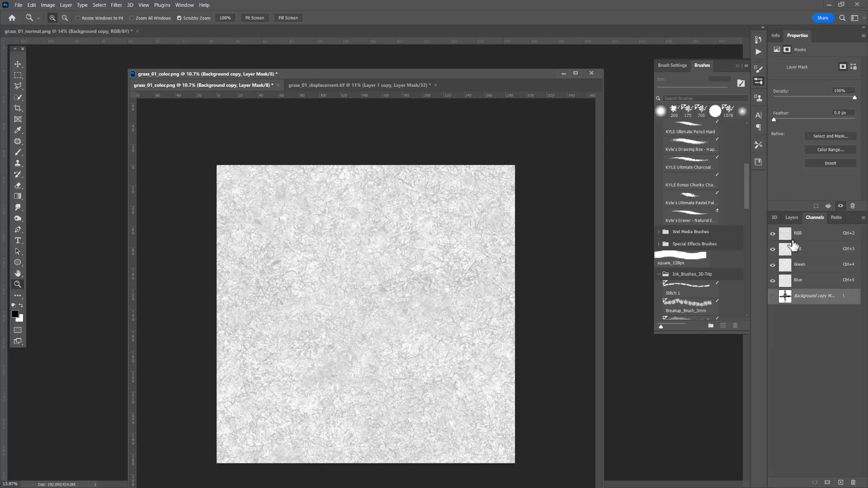
click(773, 296)
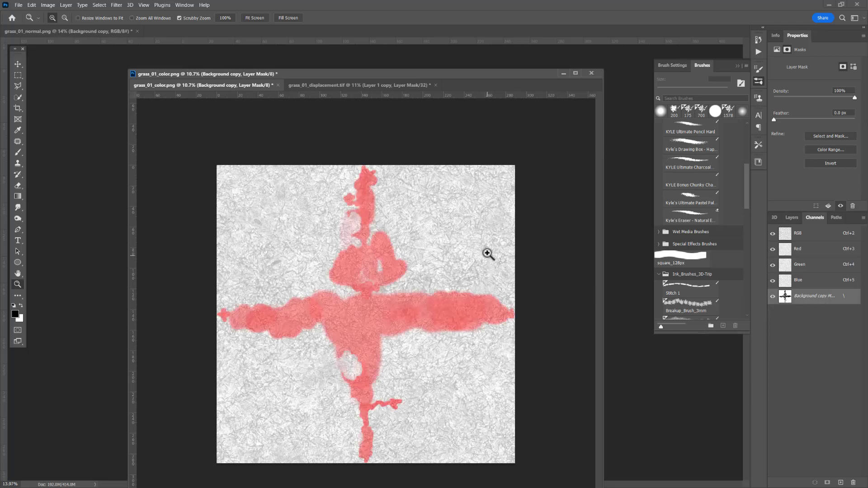
key(ctrl+a)
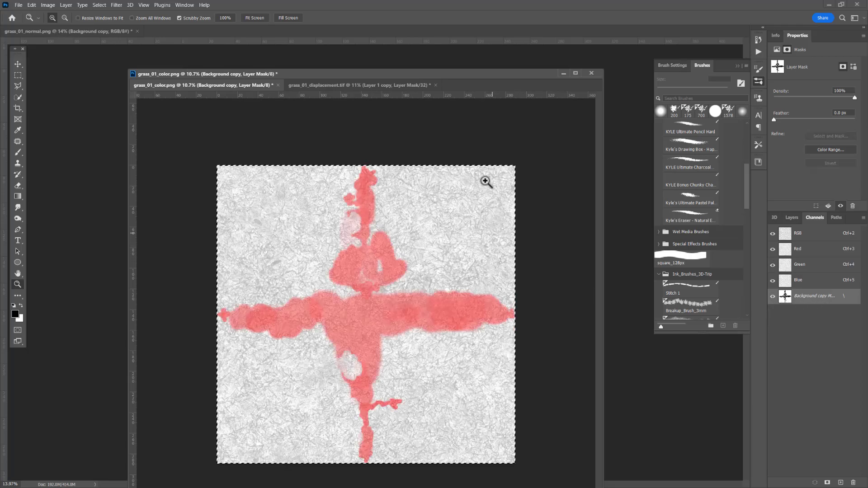
Step: Paste the seam mask into the offset displacement layer's mask, hide the mask overlay and clear the selection
click(351, 86)
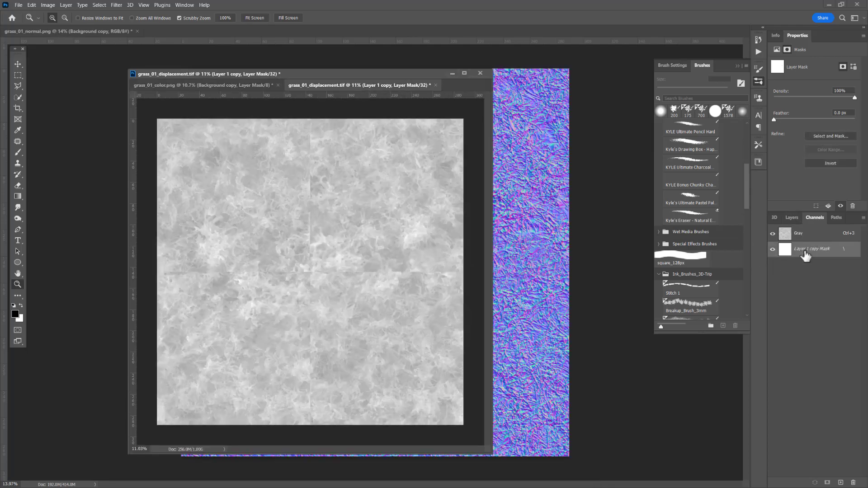
key(ctrl+v)
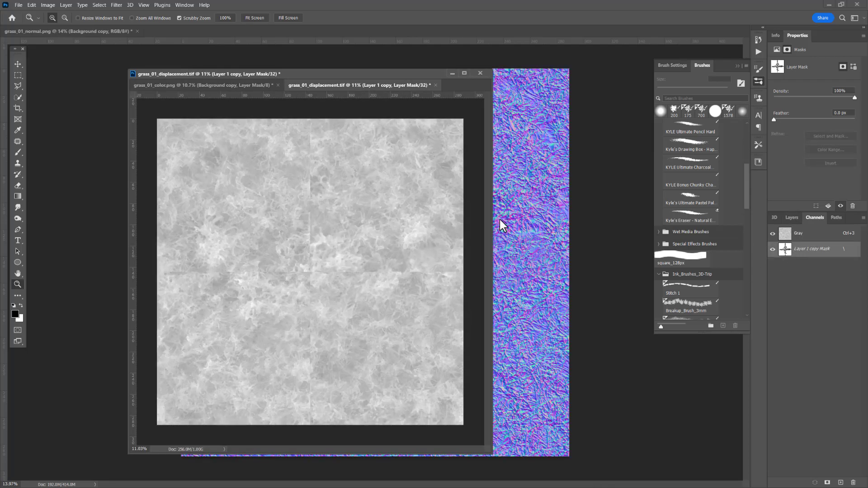
click(791, 217)
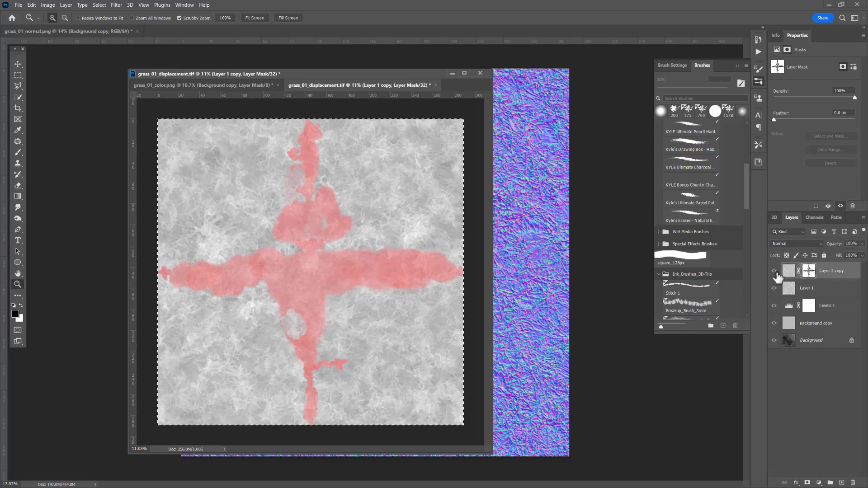
click(814, 218)
click(773, 249)
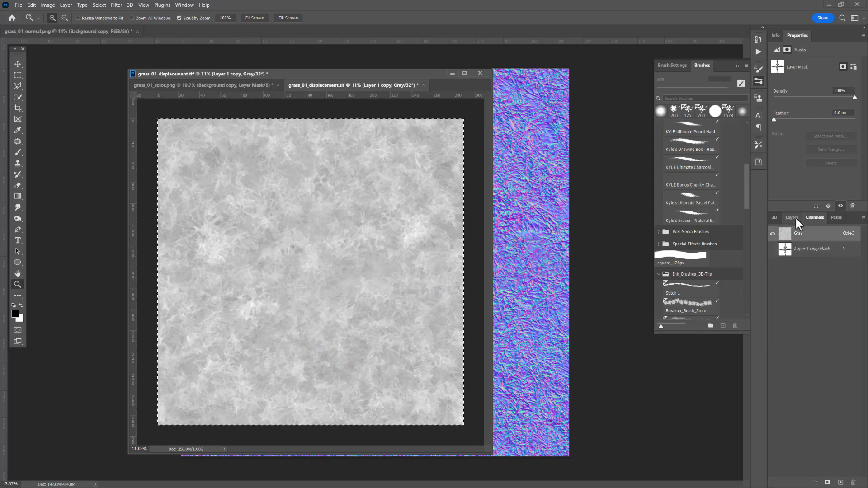
click(794, 217)
mouse_move(348, 258)
mouse_down()
mouse_move(374, 255)
mouse_move(339, 256)
mouse_up()
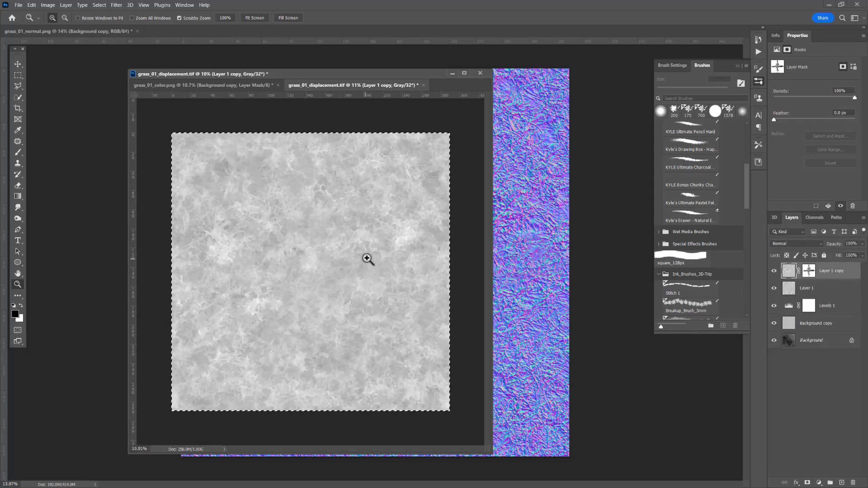
key(ctrl+d)
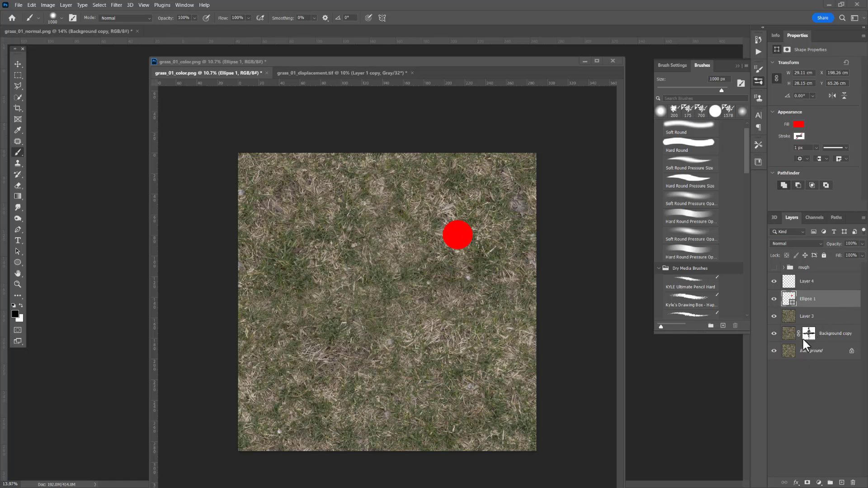
Step: In grass_01_color.png, duplicate the red ellipse and Layer 3 together and merge the two copies into one layer
shift+click(824, 314)
drag(824, 314, 841, 482)
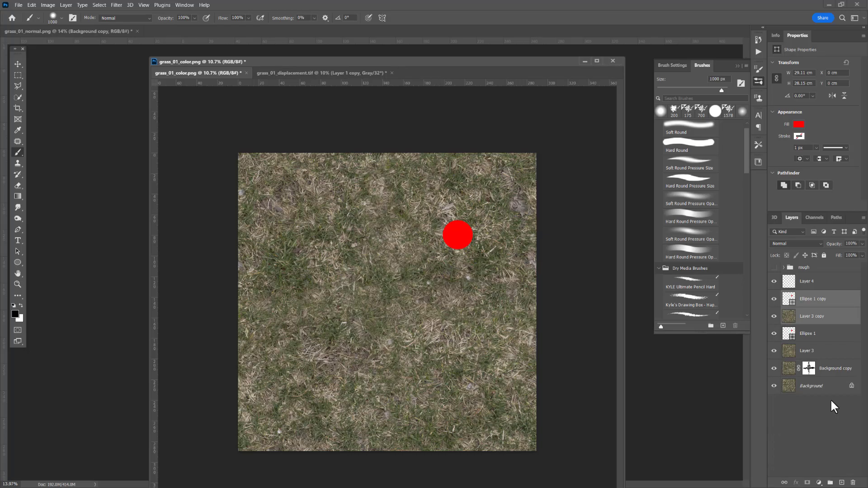
key(ctrl+e)
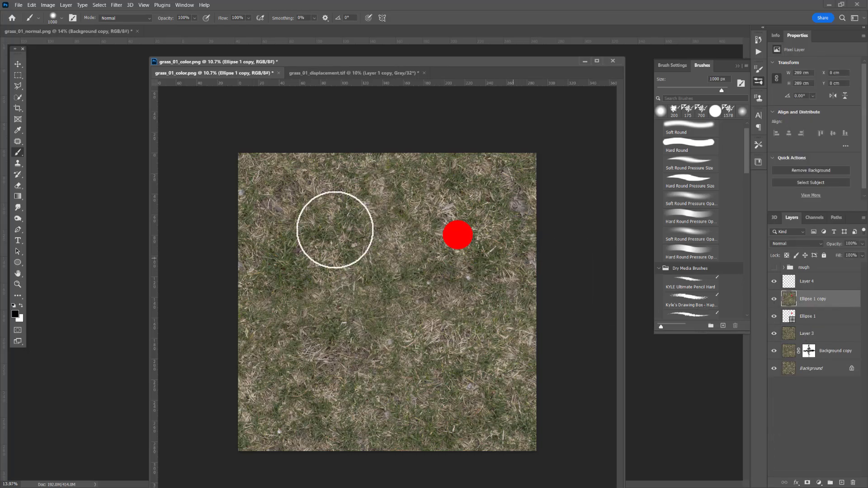
Step: Try to remove the red circle from the merged layer with the Patch tool, sampling the darker grass nearby
click(17, 142)
mouse_move(450, 216)
mouse_down()
mouse_move(478, 225)
mouse_move(452, 269)
mouse_move(441, 207)
mouse_up()
drag(461, 240, 345, 287)
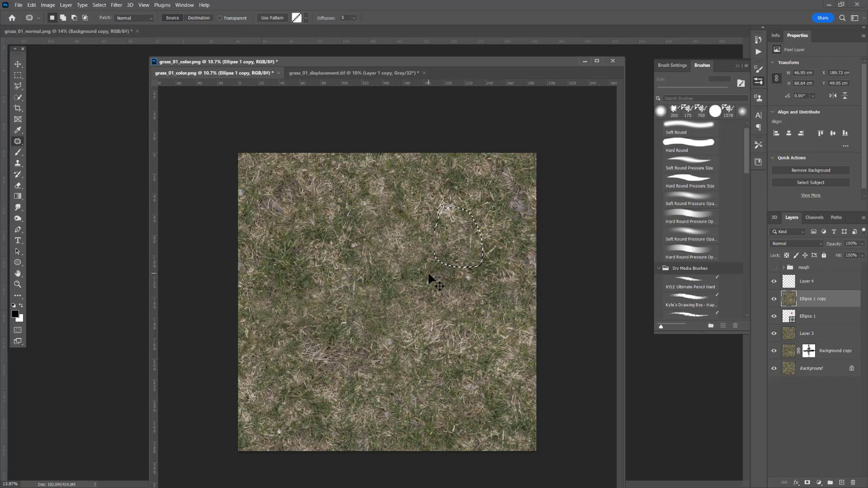
key(ctrl+z)
key(ctrl+d)
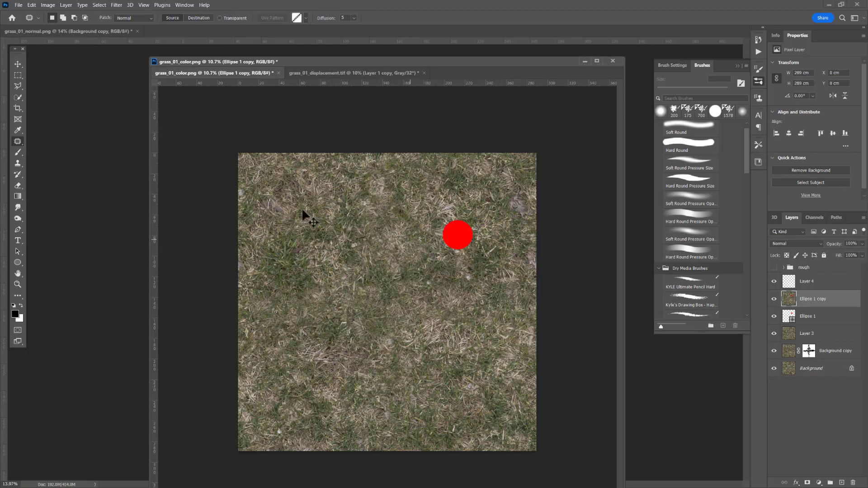
Step: Try to cover the red circle with the Clone Stamp, sampling the grass below and to its left
click(17, 163)
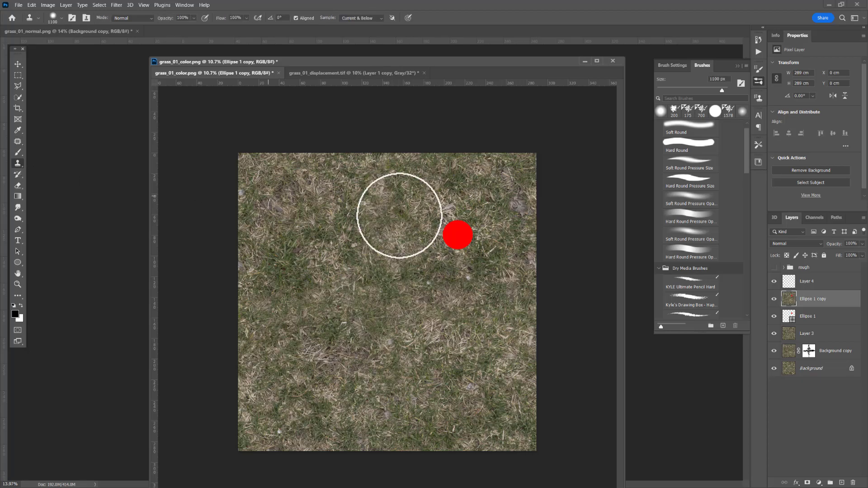
alt+click(333, 322)
mouse_move(484, 237)
mouse_down()
mouse_move(455, 240)
mouse_move(467, 235)
mouse_up()
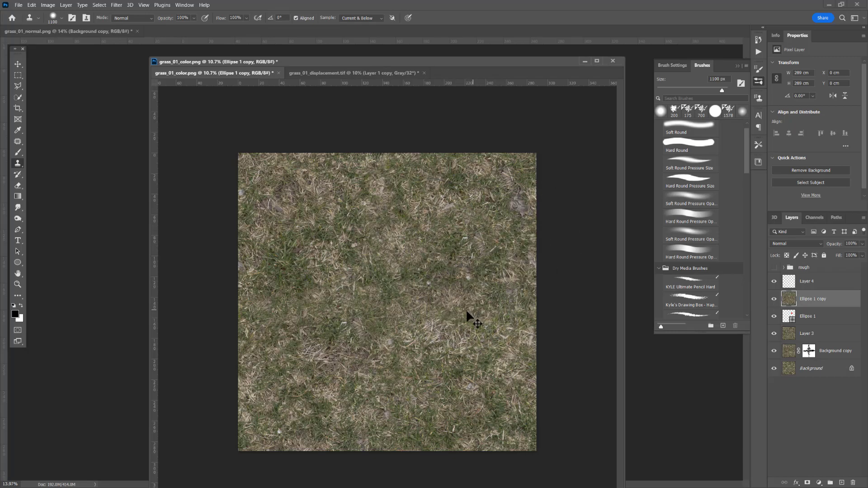
key(ctrl+z)
key(ctrl+z)
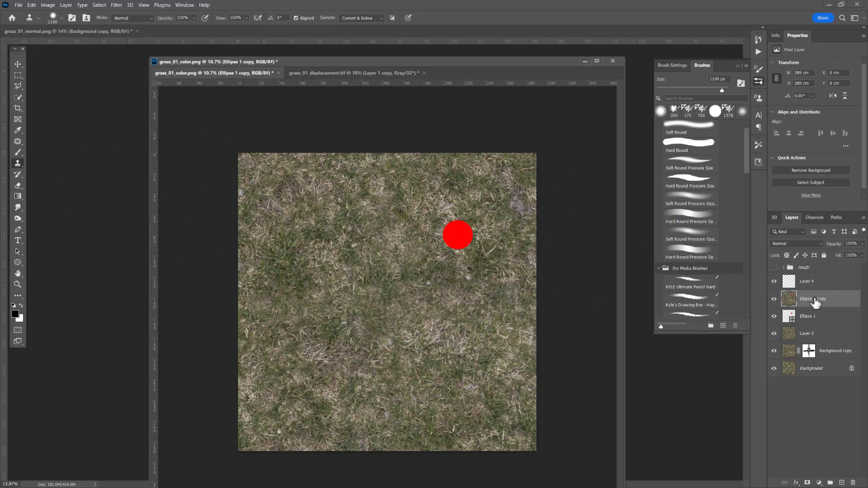
Step: Try covering the red circle with a shifted duplicate of the Ellipse 1 copy layer, and delete the duplicate
mouse_move(471, 271)
mouse_down()
mouse_move(442, 232)
mouse_move(465, 246)
mouse_up()
drag(839, 302, 842, 483)
key(v)
mouse_move(406, 299)
mouse_down()
mouse_move(462, 177)
mouse_move(500, 160)
mouse_move(515, 182)
mouse_up()
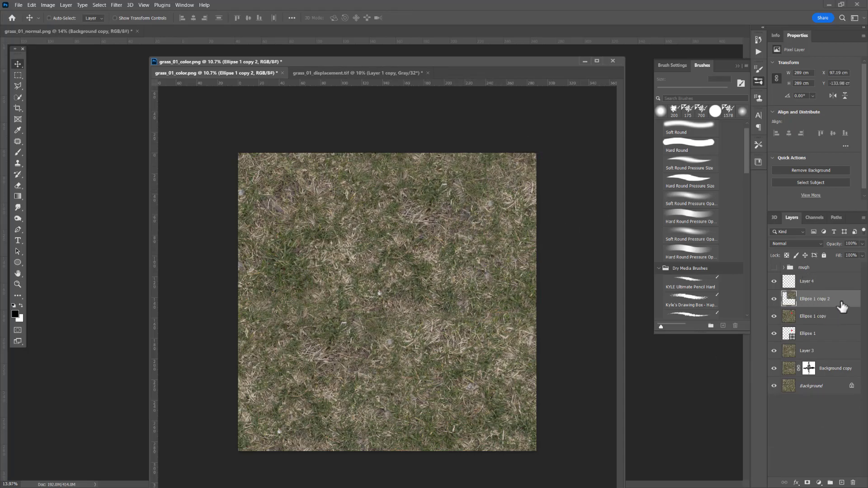
drag(842, 306, 853, 484)
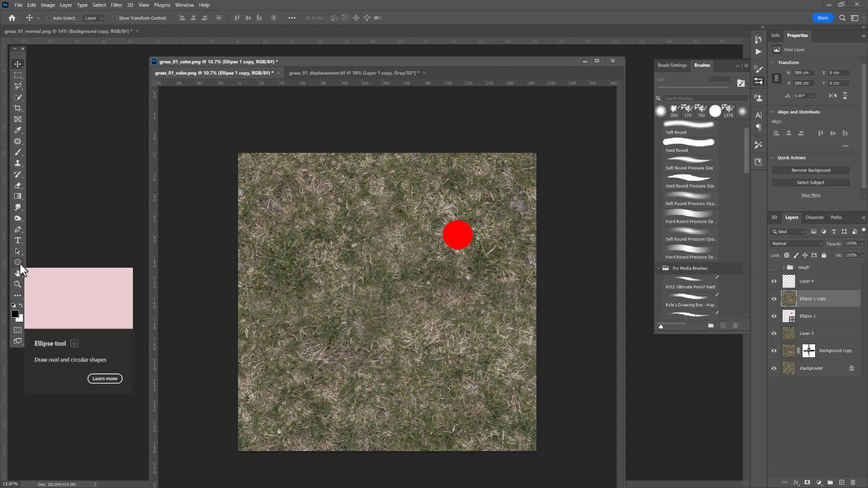
Step: Draw a closed path around the red circle with the Pen tool, about 46 by 48 cm
click(21, 230)
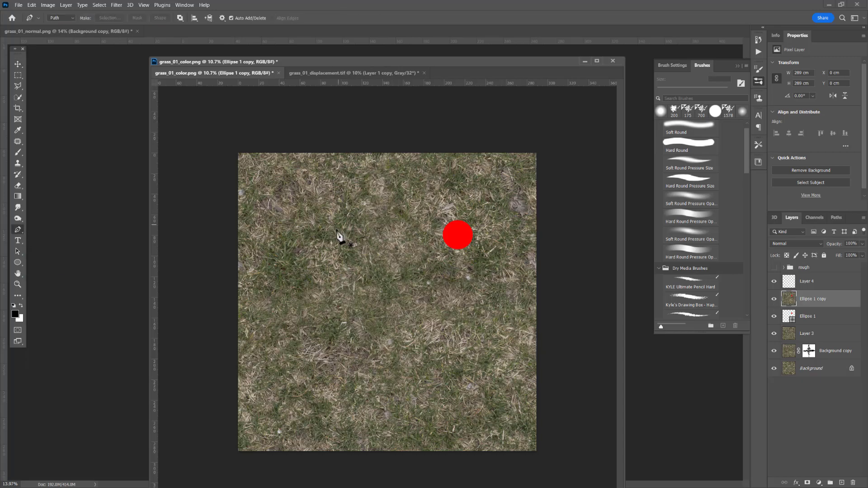
click(840, 219)
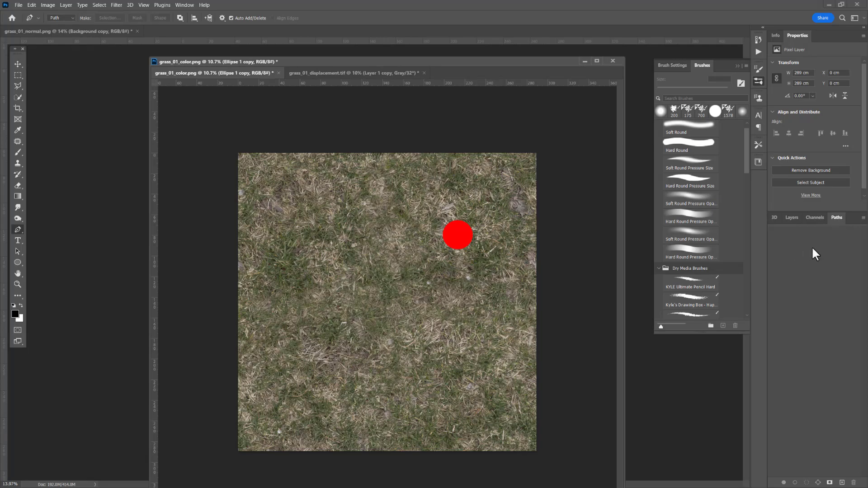
click(447, 210)
click(470, 216)
click(483, 235)
click(473, 253)
click(457, 258)
click(441, 249)
click(435, 231)
click(437, 211)
click(448, 210)
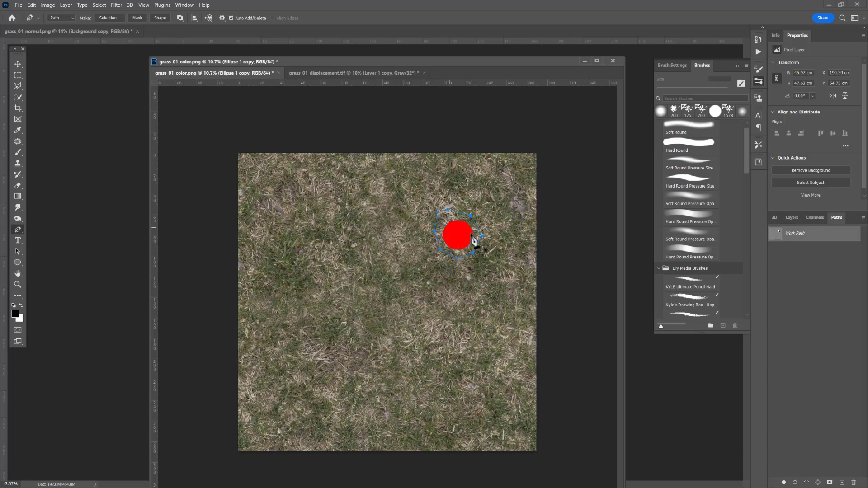
Step: Load the pen path as a selection and save the work path as Path 1
click(806, 483)
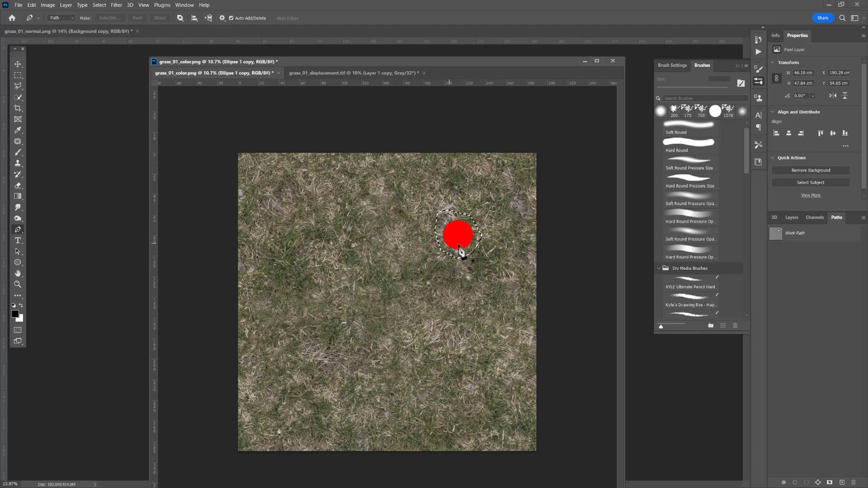
double_click(803, 234)
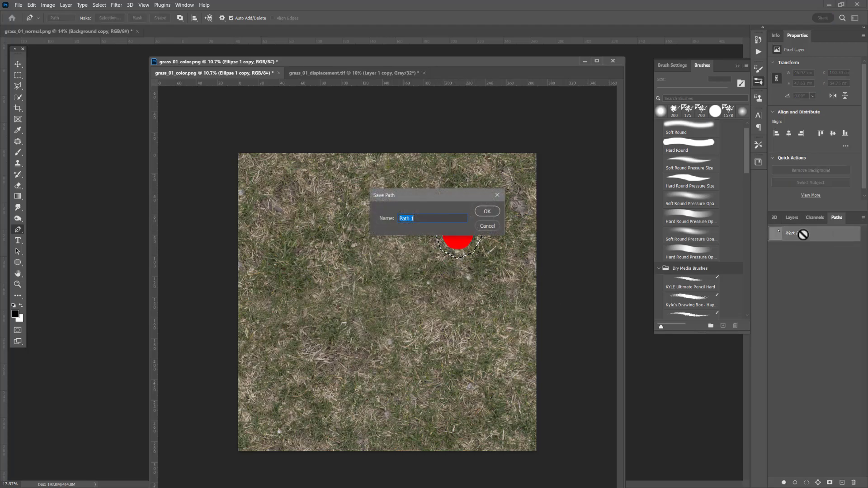
click(487, 212)
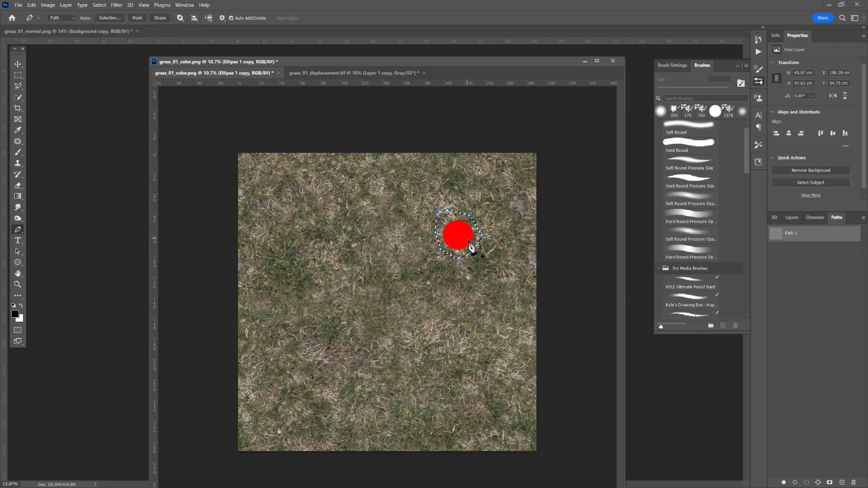
Step: Duplicate Path 1, clear the selection and move the duplicated path onto clean grass in the texture's left half
drag(822, 234, 842, 483)
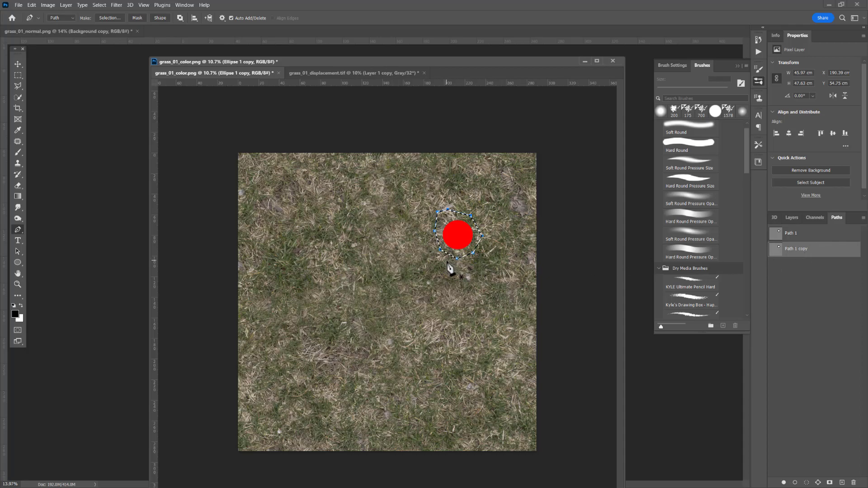
key(ctrl+d)
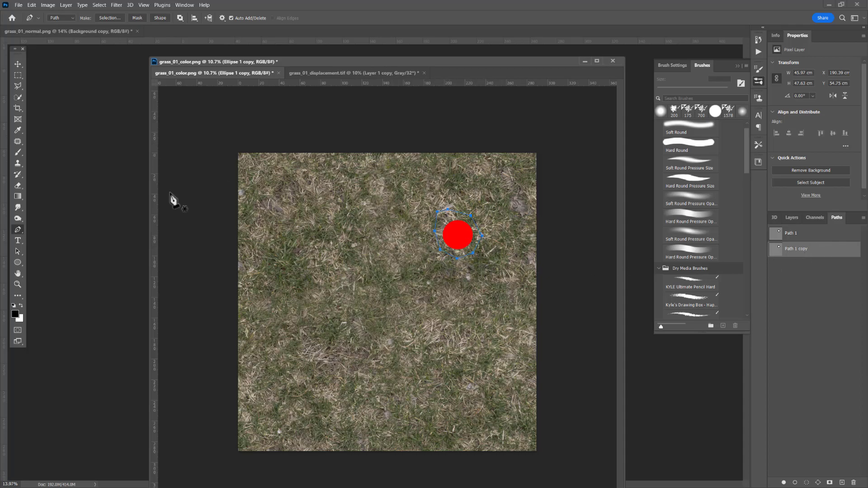
click(17, 251)
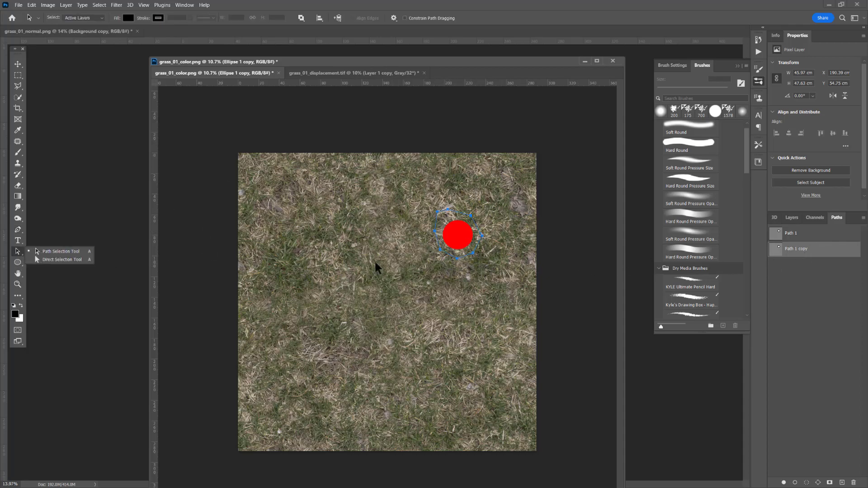
click(66, 251)
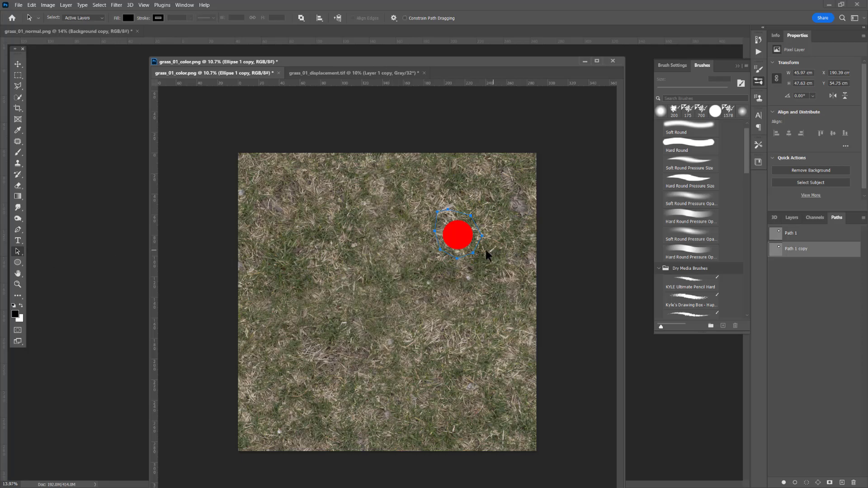
drag(454, 256, 307, 310)
Step: Load Path 1 copy as a selection feathered by 2 pixels and copy the grass inside it from the Ellipse 1 copy layer
drag(774, 256, 775, 256)
ctrl+click(773, 250)
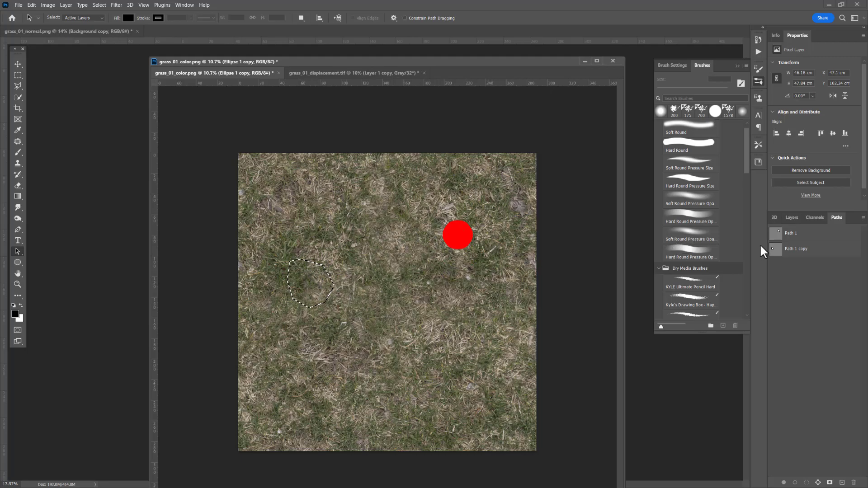
click(116, 5)
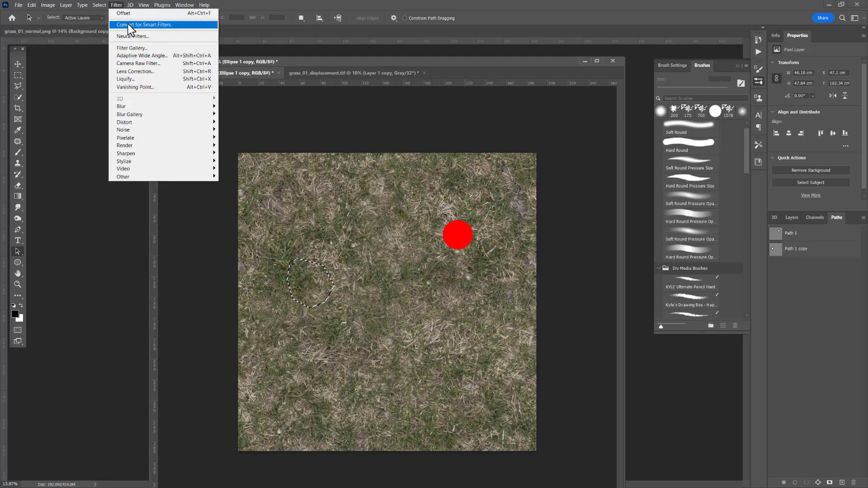
mouse_move(99, 5)
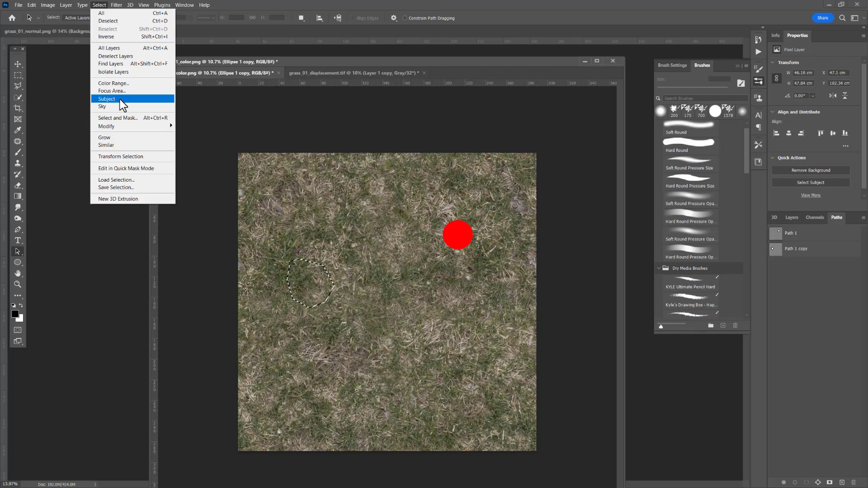
mouse_move(122, 126)
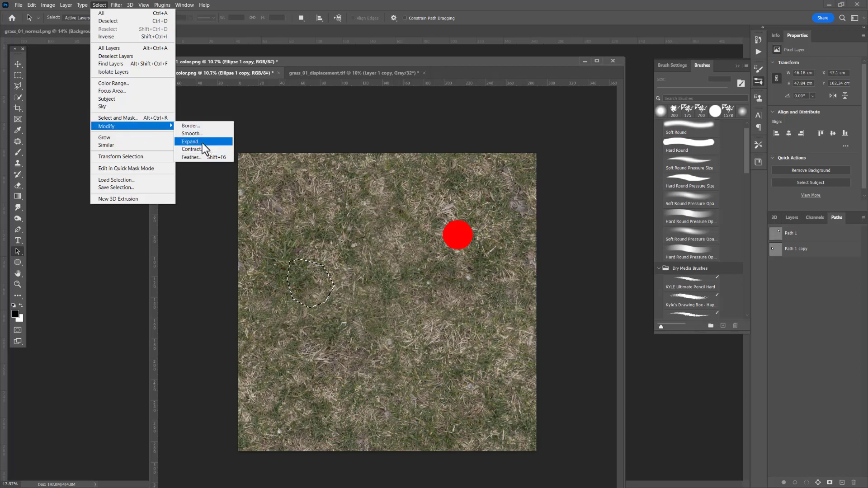
click(197, 157)
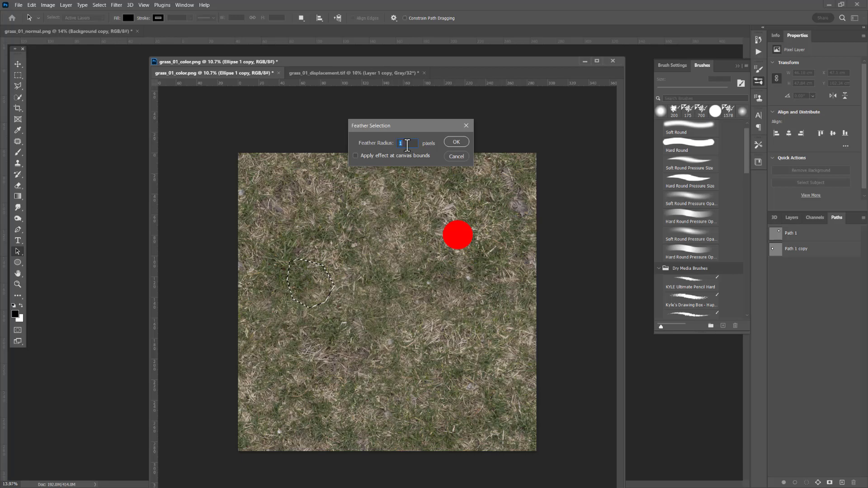
text(2)
click(457, 143)
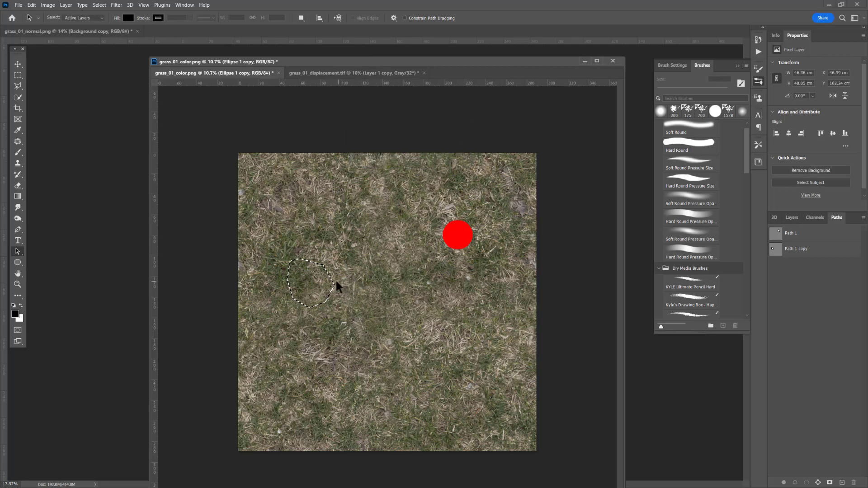
click(792, 217)
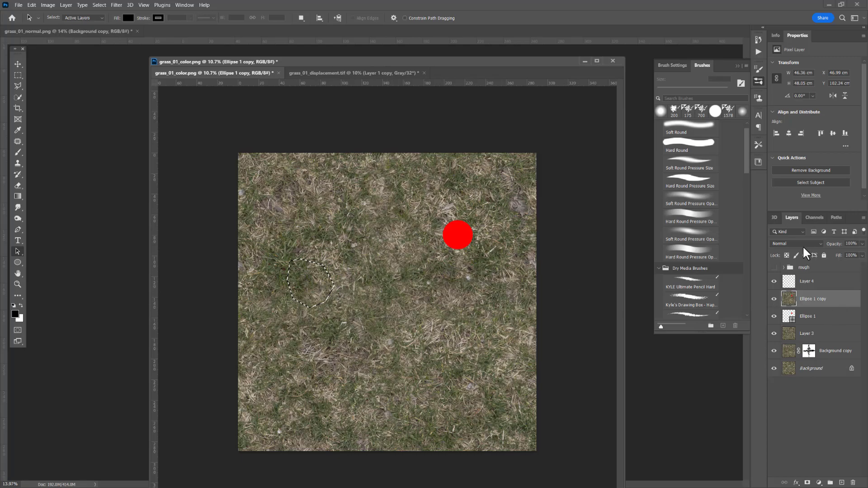
Step: Load Path 1 around the red circle as a selection and feather it by 2 pixels
click(836, 218)
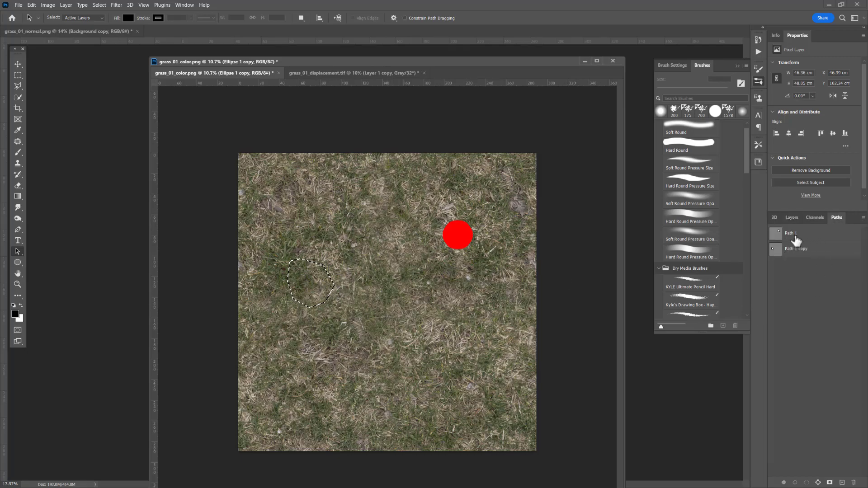
ctrl+click(777, 234)
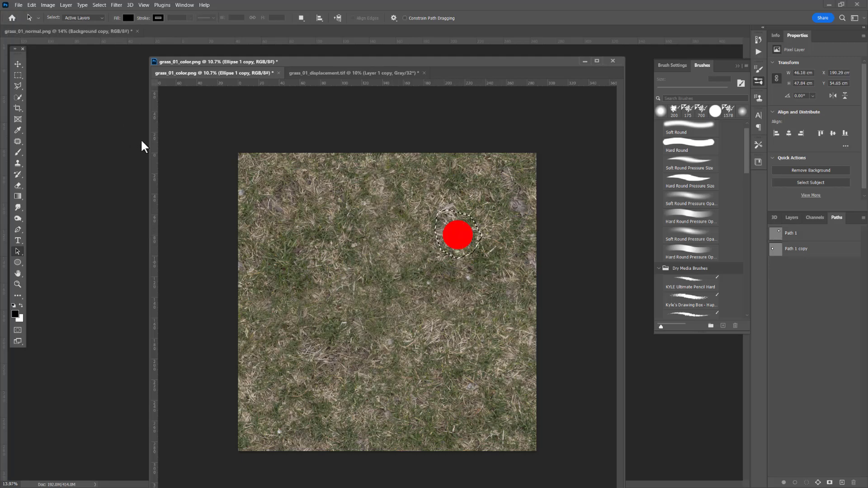
key(shift+F6)
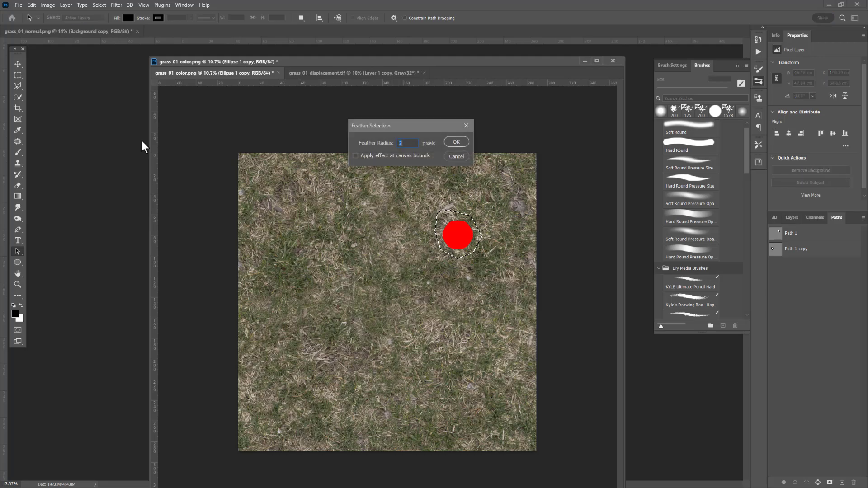
key(Return)
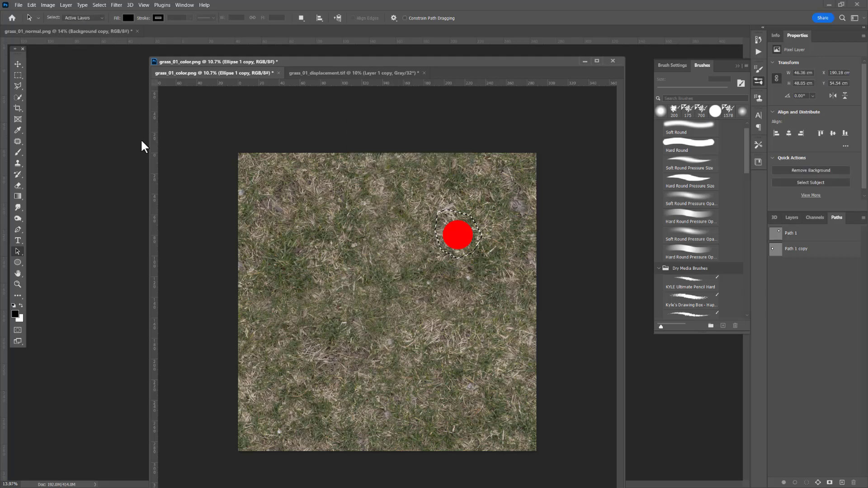
Step: Add a new layer above Ellipse 1 copy and paste the copied grass patch over the red circle
click(791, 217)
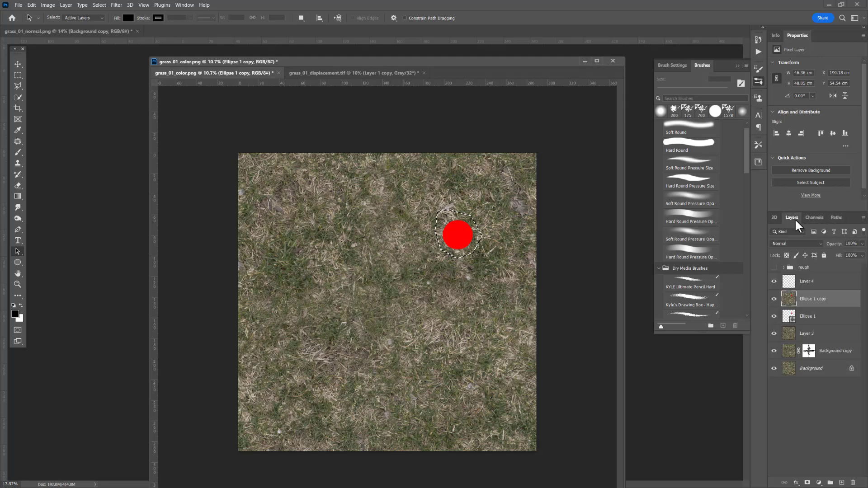
click(841, 482)
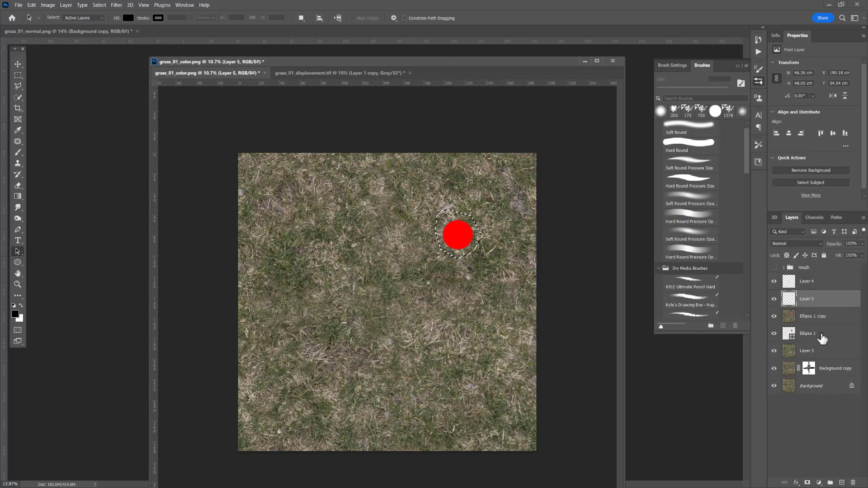
key(ctrl+v)
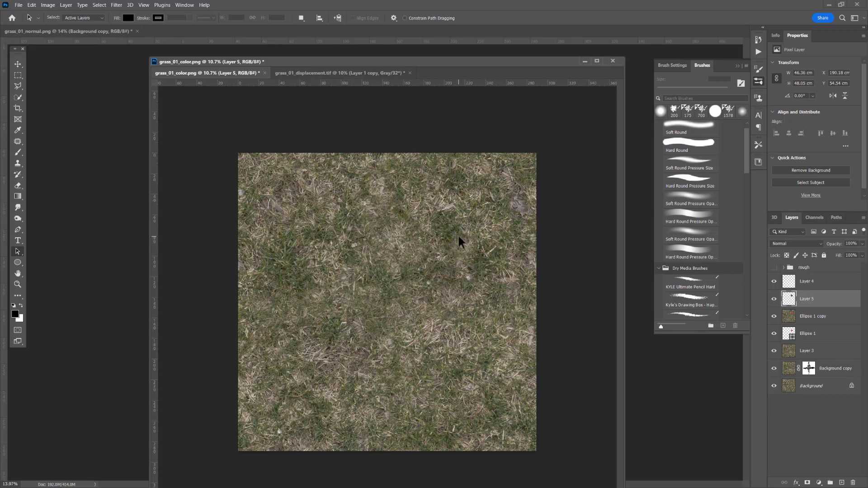
Step: Toggle the pasted grass patch layer off and on to compare the covered area with the original circle
click(774, 300)
click(774, 299)
click(773, 301)
click(773, 300)
Step: Reposition the floating document window and bring up the saved paths of grass_01_color.png
click(837, 218)
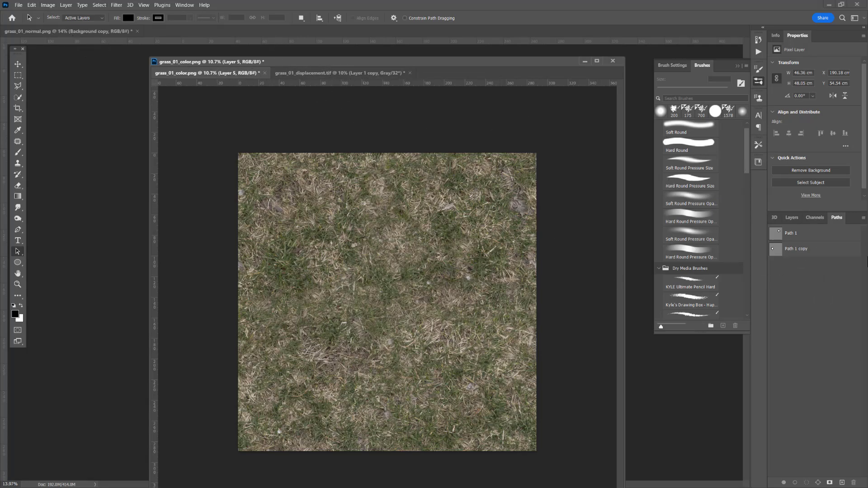
click(320, 70)
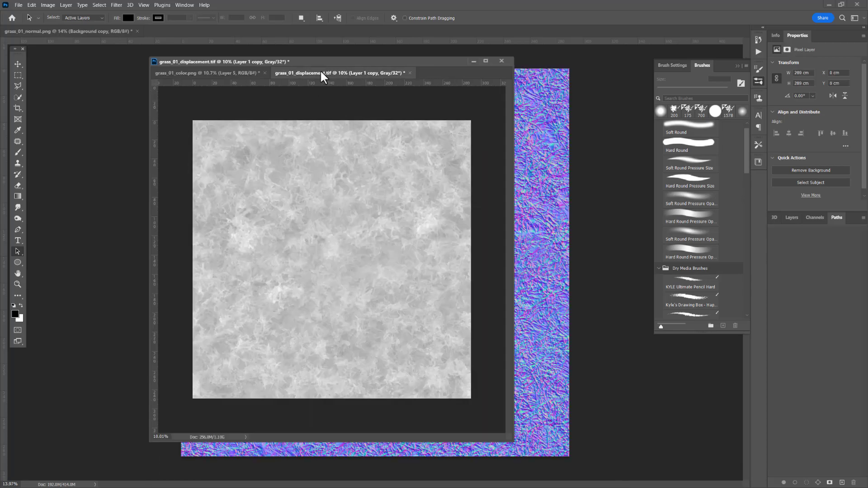
drag(331, 58, 311, 95)
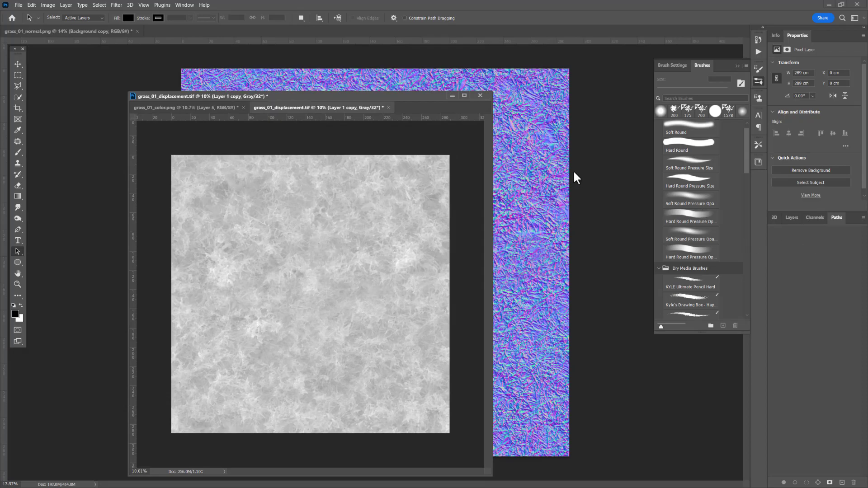
click(189, 108)
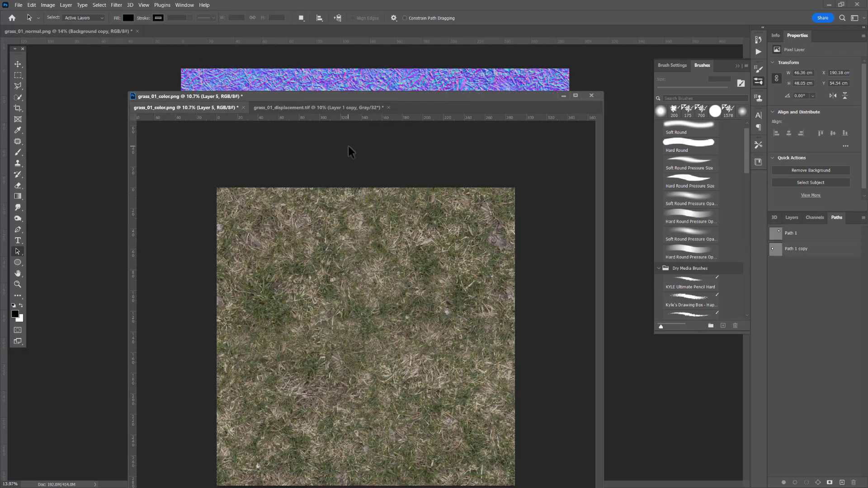
Step: Float the displacement map in its own window and copy Path 1 and Path 1 copy into it from grass_01_color.png
drag(379, 107, 378, 130)
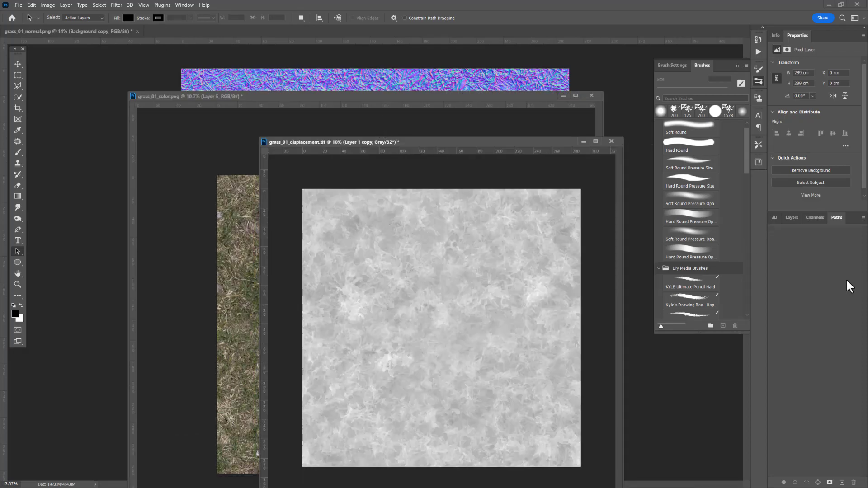
click(209, 94)
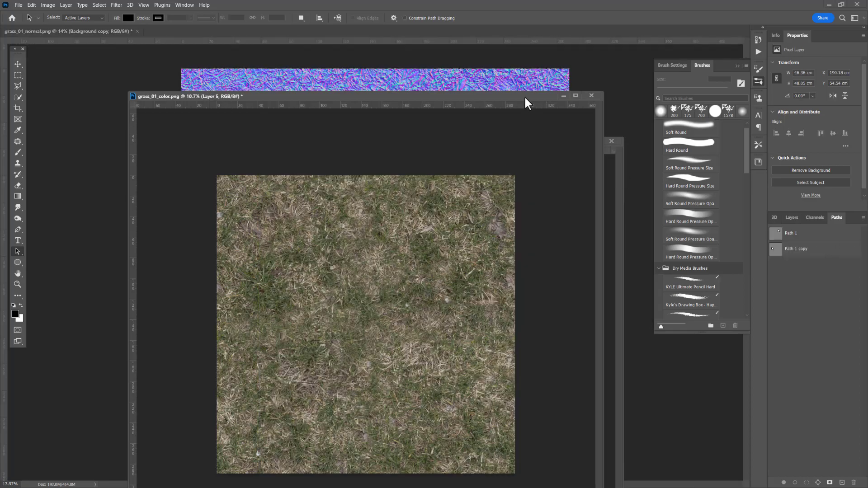
drag(525, 96, 340, 88)
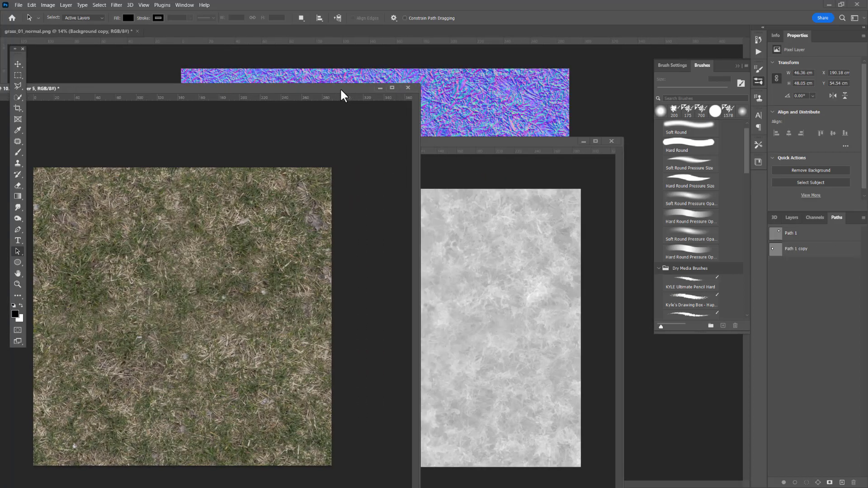
click(827, 240)
drag(825, 254, 570, 278)
click(803, 236)
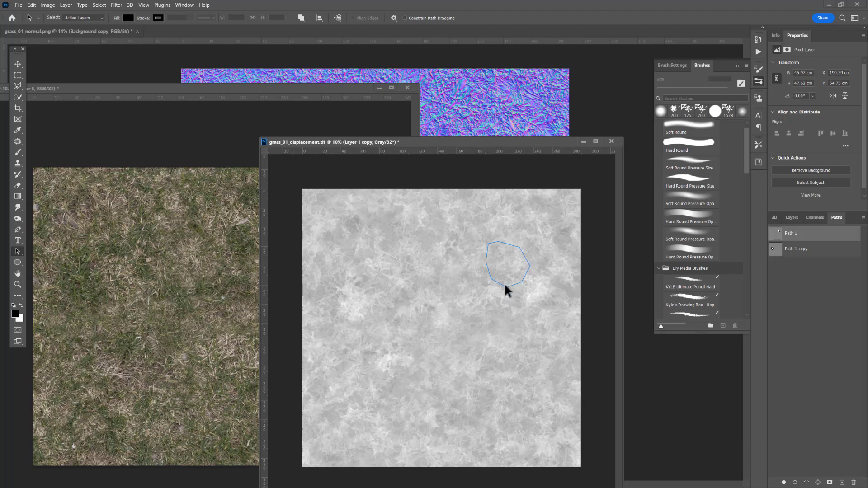
Step: Rearrange the floating windows with grass_01_color.png in front and show its layers
drag(459, 141, 389, 109)
drag(321, 93, 395, 81)
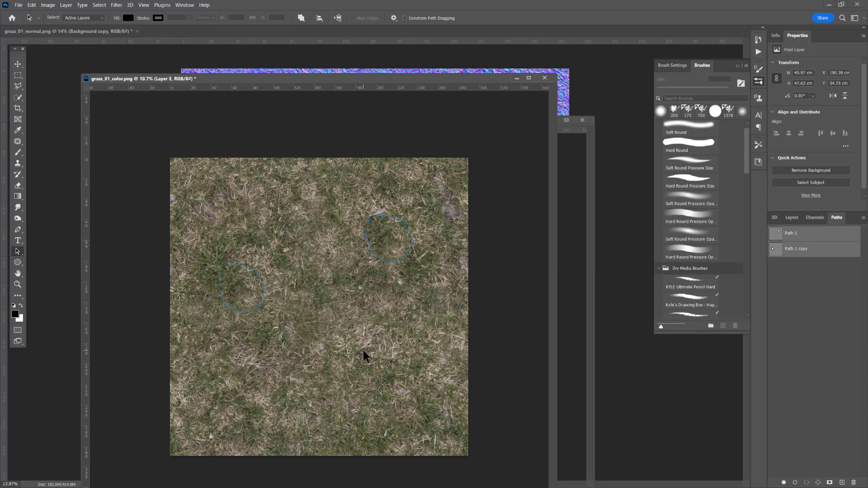
drag(402, 76, 451, 57)
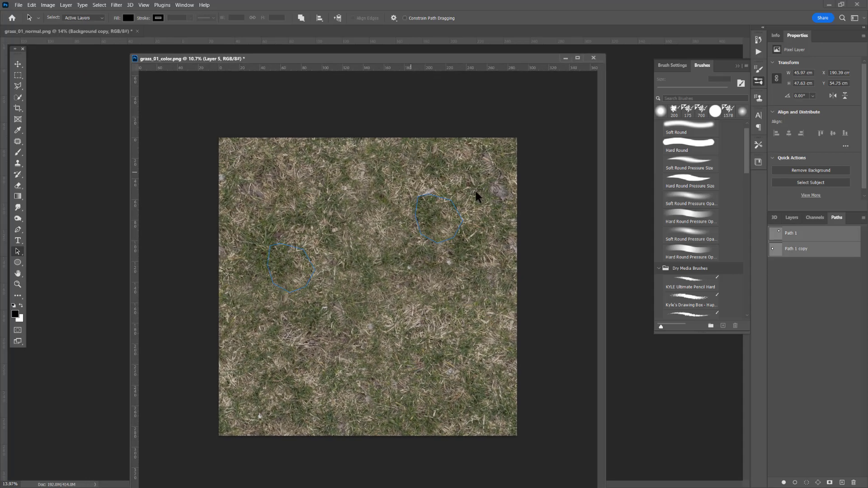
click(791, 216)
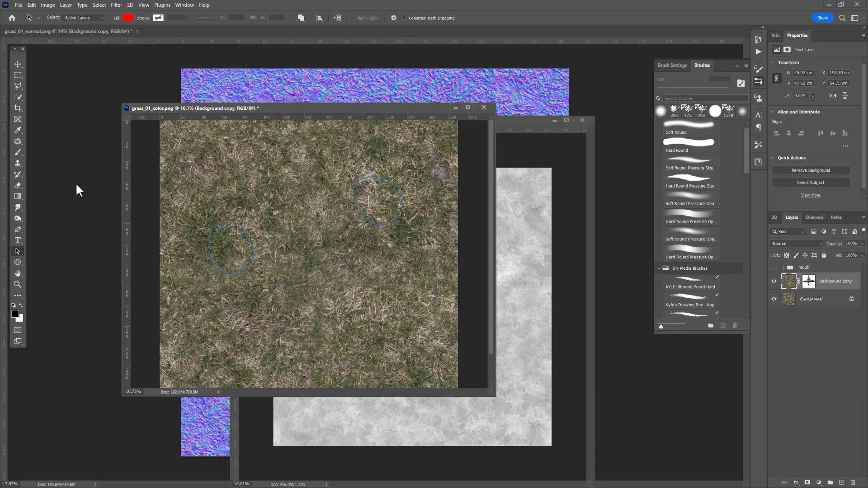
Step: Save a PNG copy of grass_01_color.png, replacing "copy" in the file name with "_tiled" and keeping Large file size
click(18, 5)
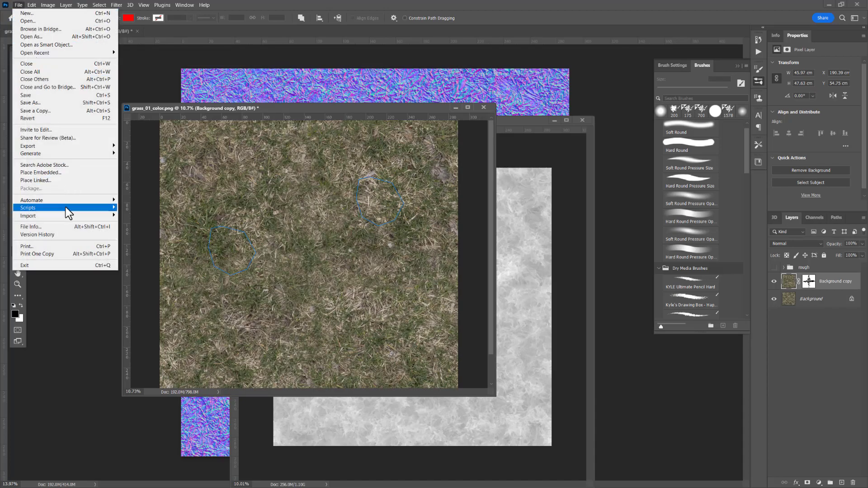
click(53, 110)
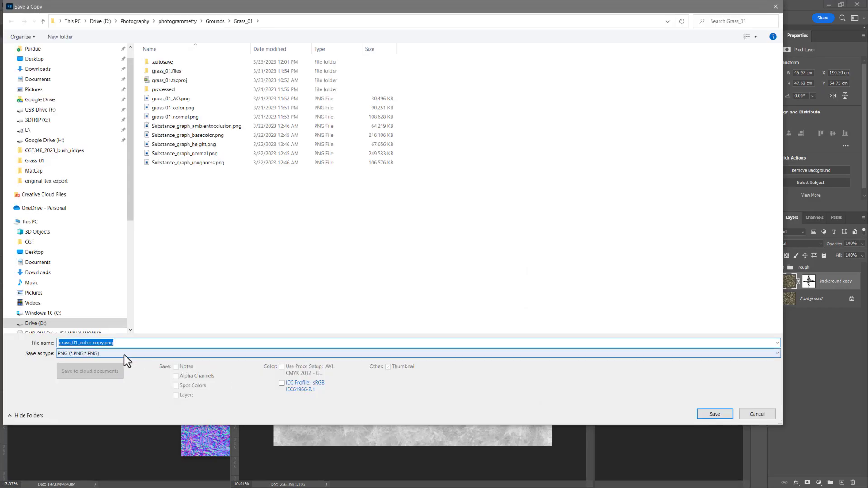
click(93, 343)
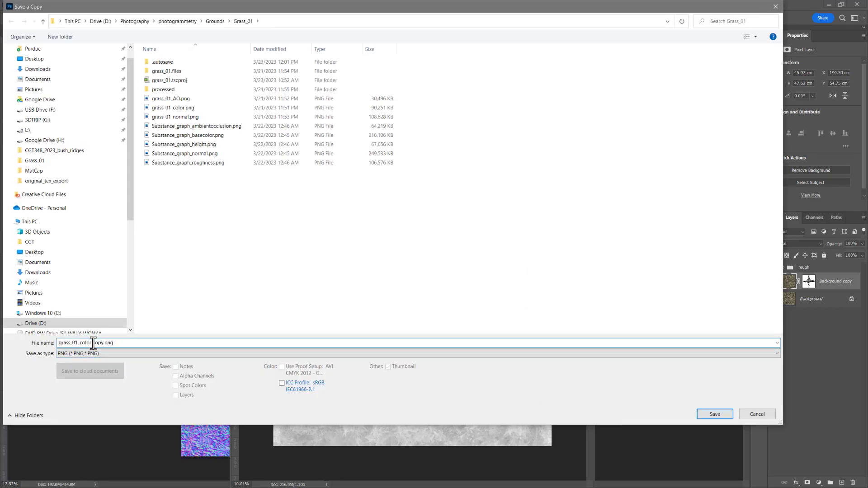
double_click(93, 343)
key(BackSpace)
text(_tiled)
key(Return)
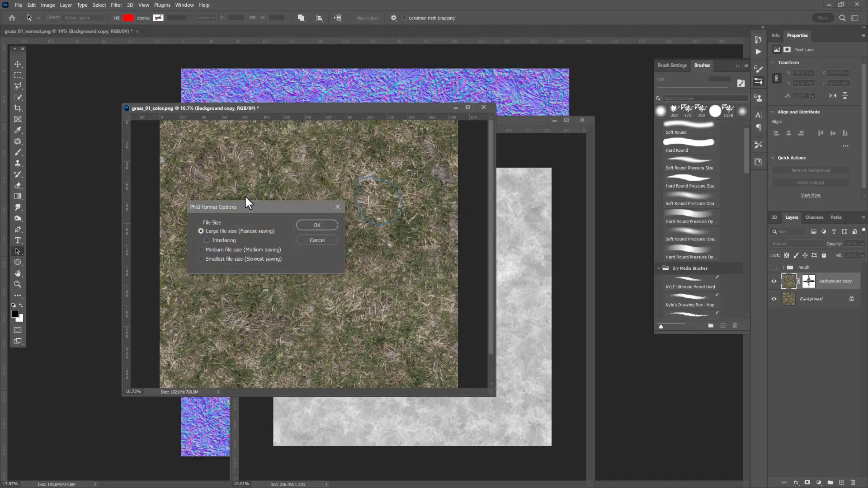
click(315, 224)
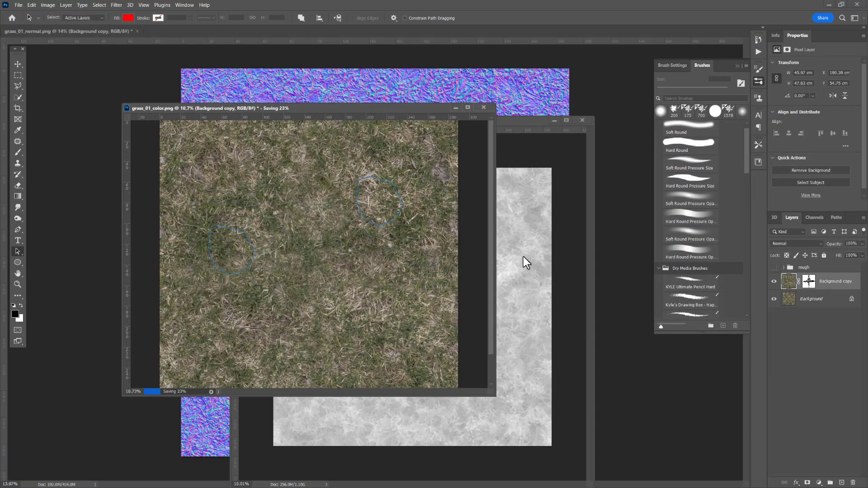
Step: Save the layered displacement map in Photoshop format as grass_01_displacement.psd
click(526, 126)
drag(402, 120, 365, 96)
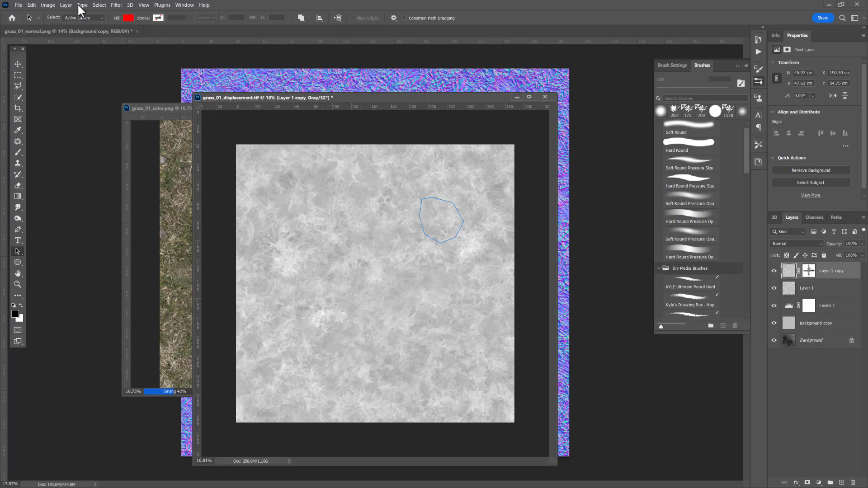
click(17, 5)
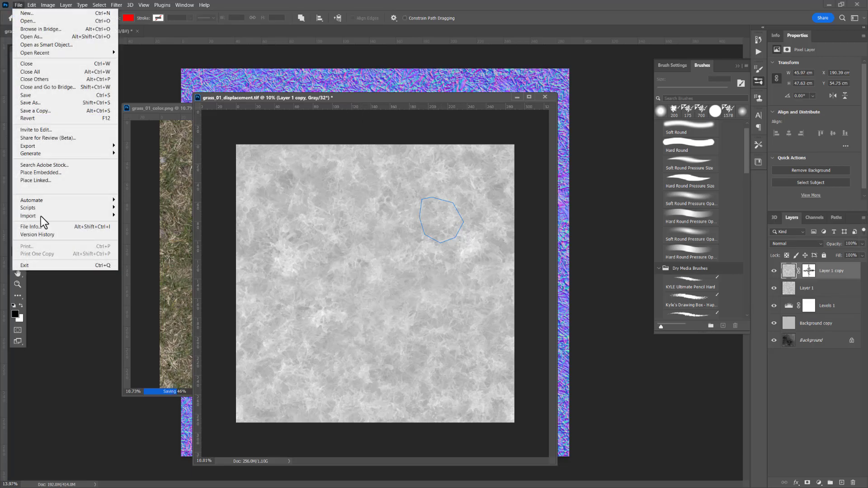
click(37, 103)
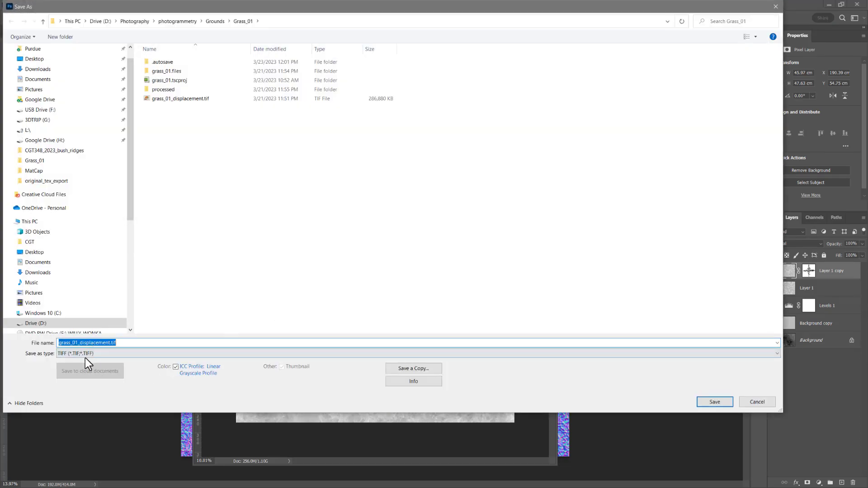
click(85, 357)
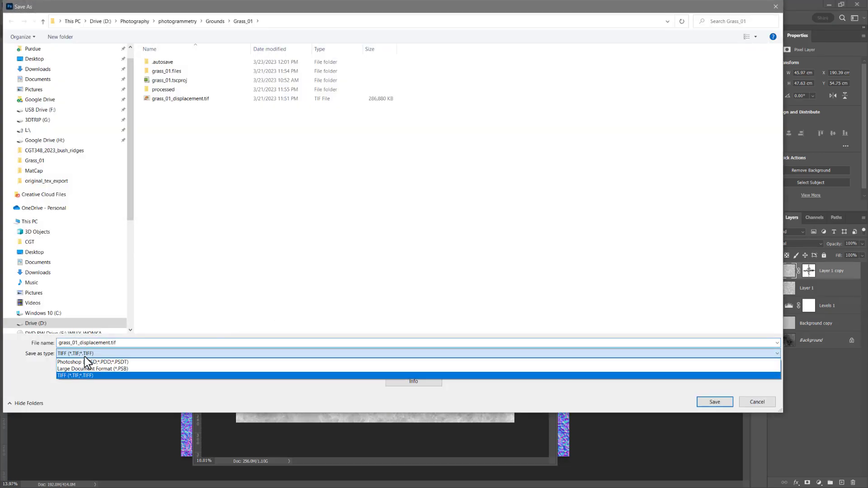
click(76, 360)
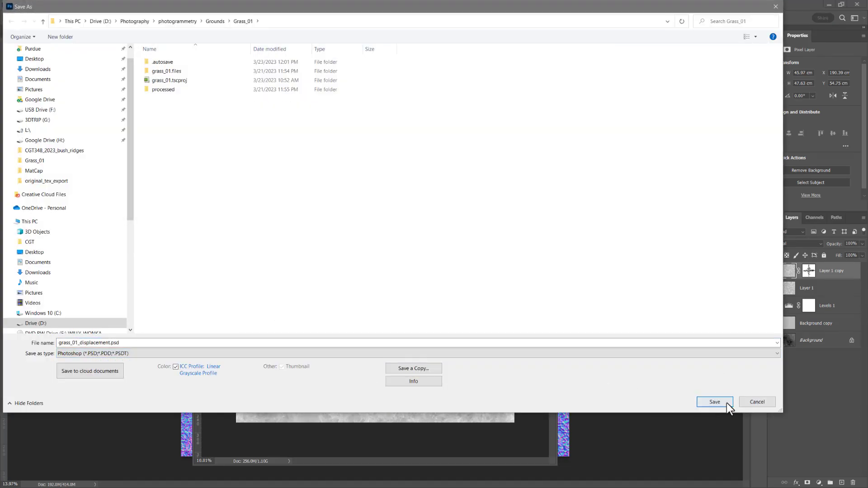
click(715, 402)
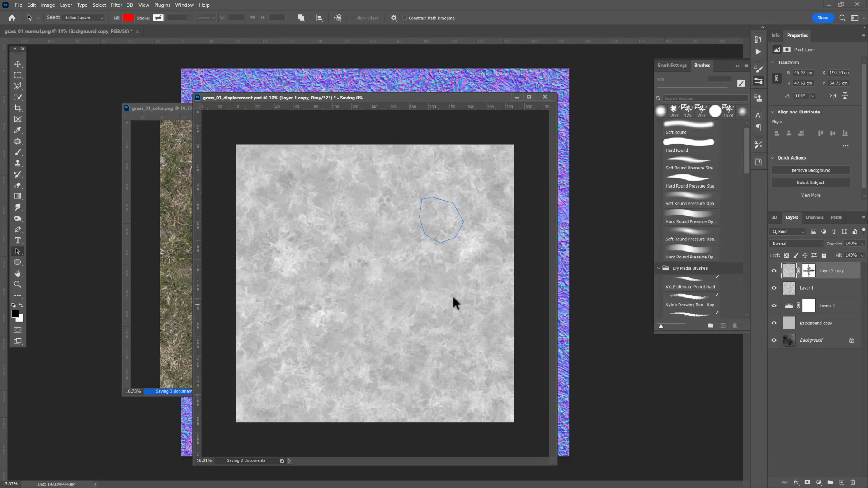
click(19, 4)
mouse_move(75, 6)
mouse_move(48, 5)
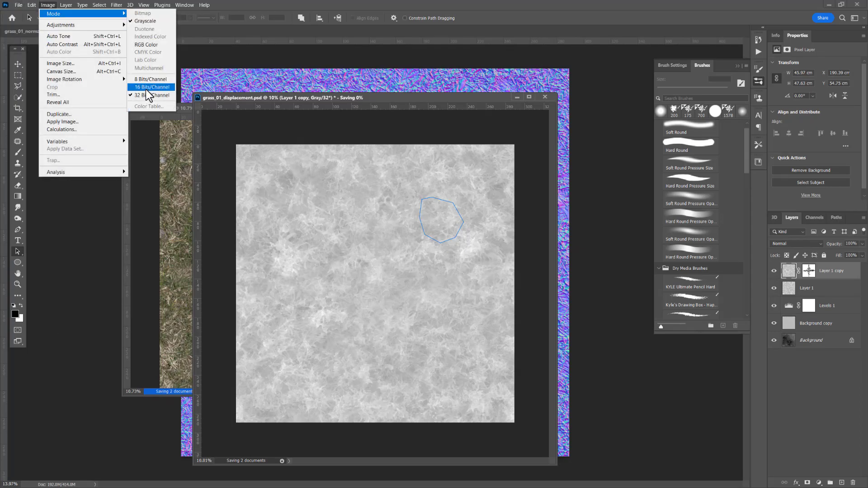
click(328, 105)
drag(328, 105, 300, 87)
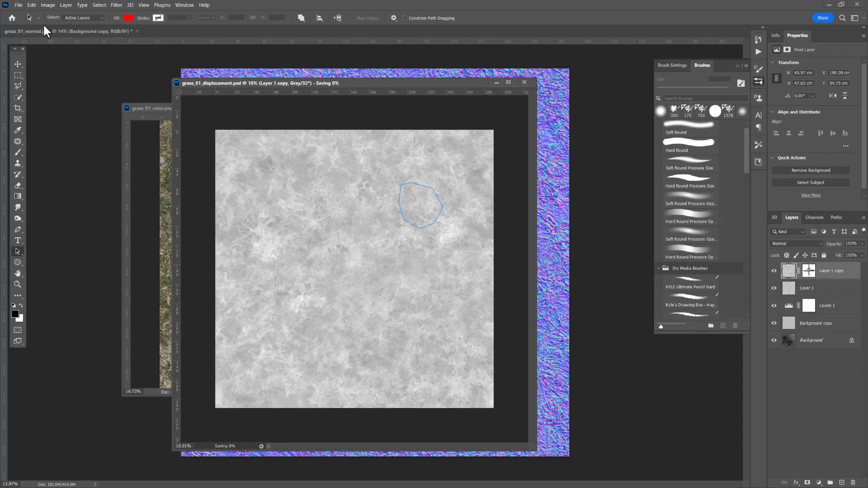
click(19, 5)
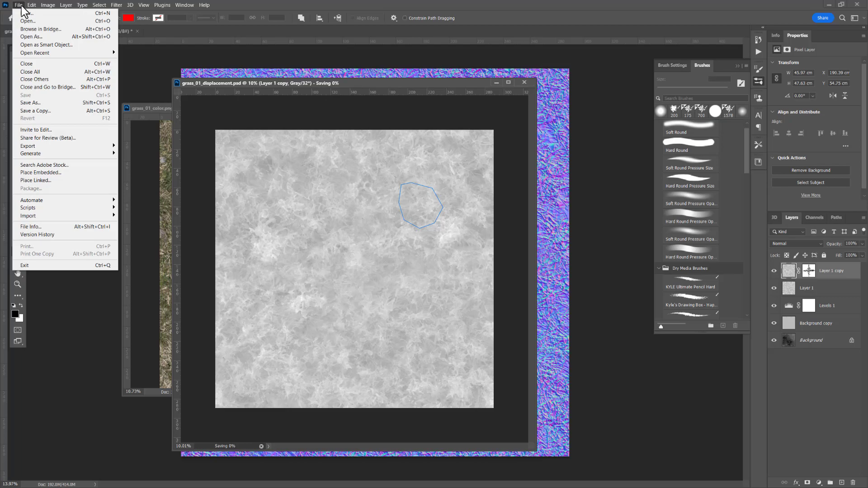
click(495, 2)
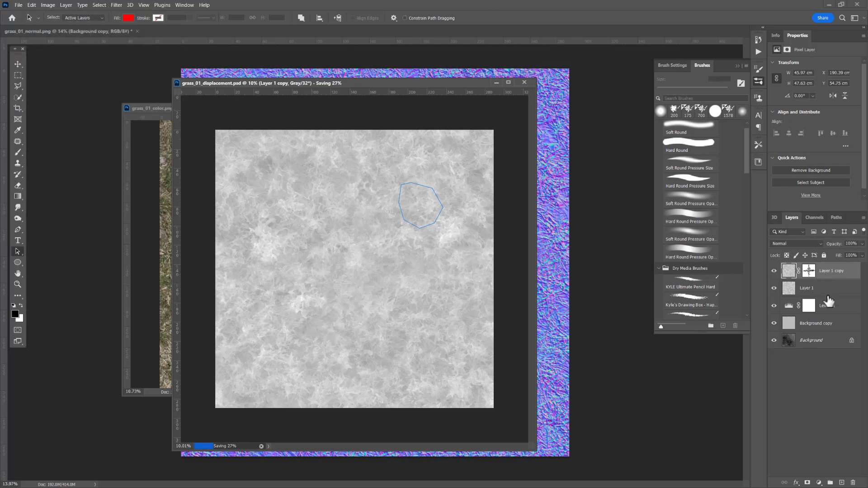
Step: Merge all layers of grass_01_displacement.psd into a single layer and try to save the merged map with Save As
click(837, 352)
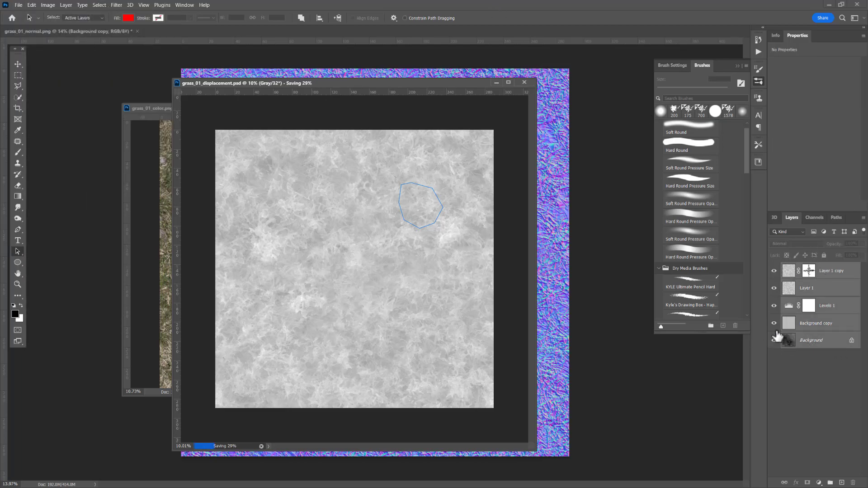
key(ctrl+e)
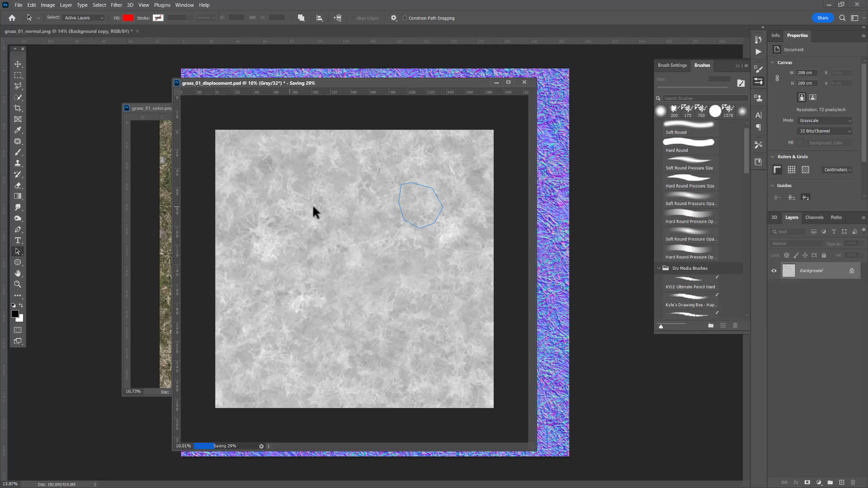
click(20, 3)
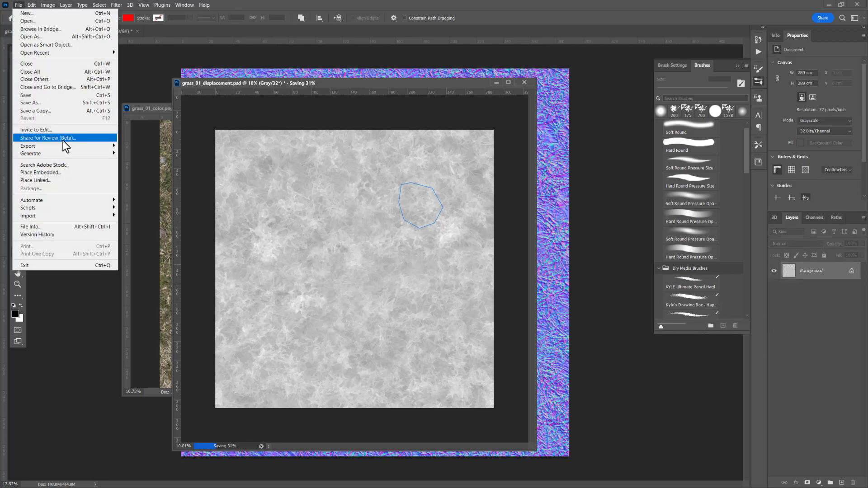
click(44, 103)
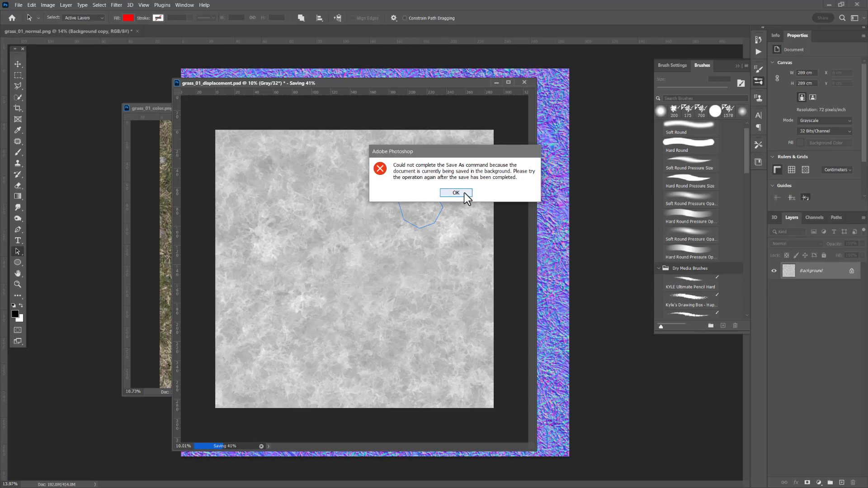
click(464, 193)
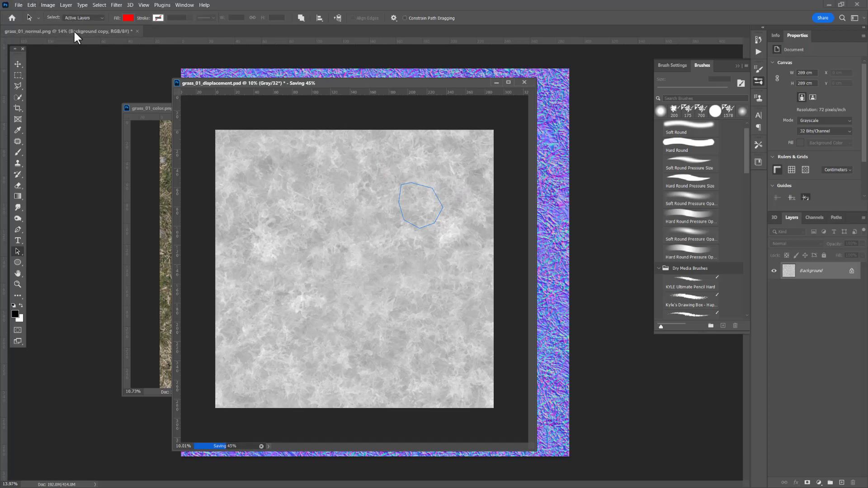
click(54, 5)
mouse_move(60, 17)
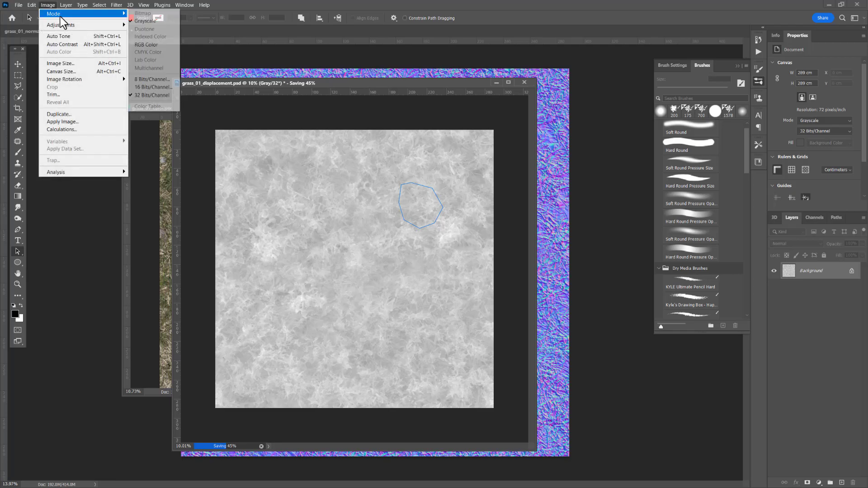
click(109, 31)
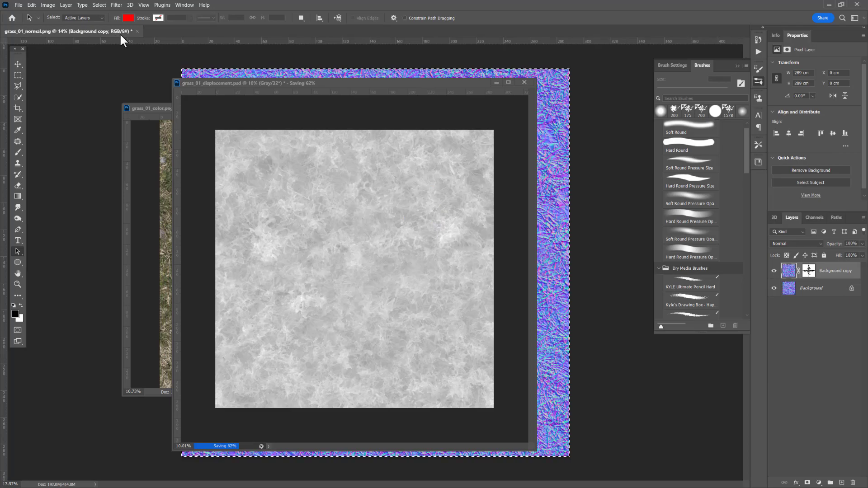
click(223, 85)
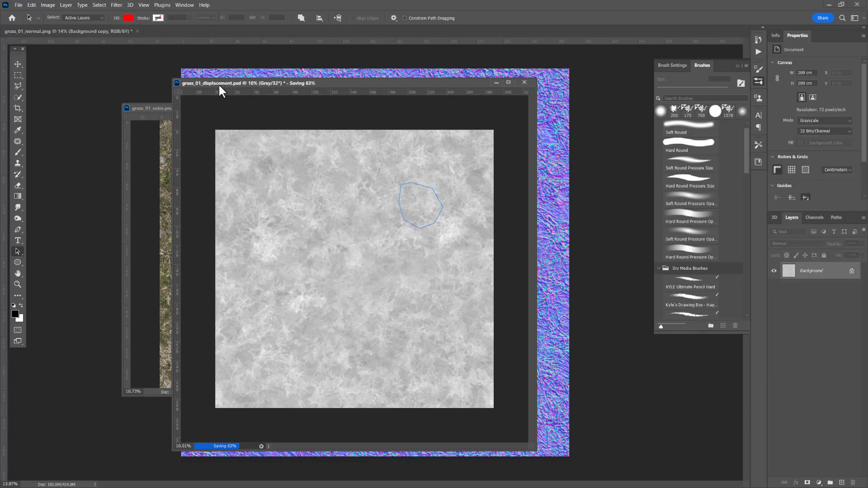
drag(219, 85, 138, 87)
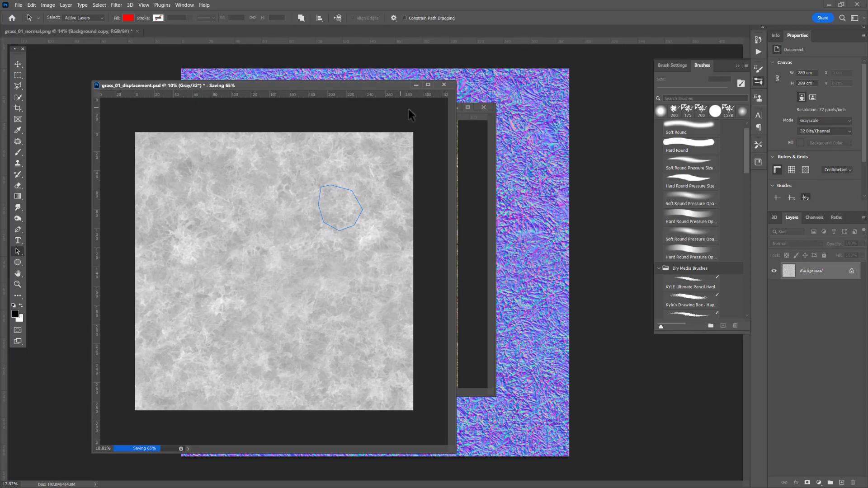
click(40, 30)
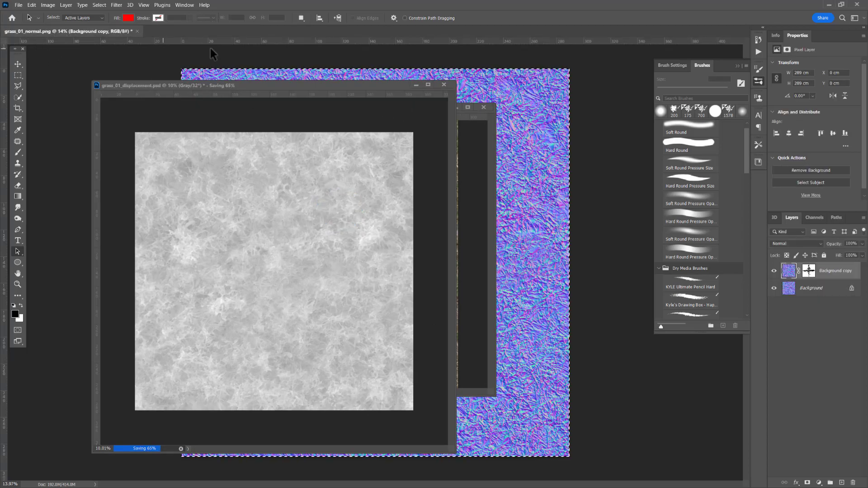
Step: Move the grass_01_displacement.psd window, retry Save As on the merged map, and check the Grass_01 folder for the saved PSD
click(142, 86)
drag(172, 86, 175, 71)
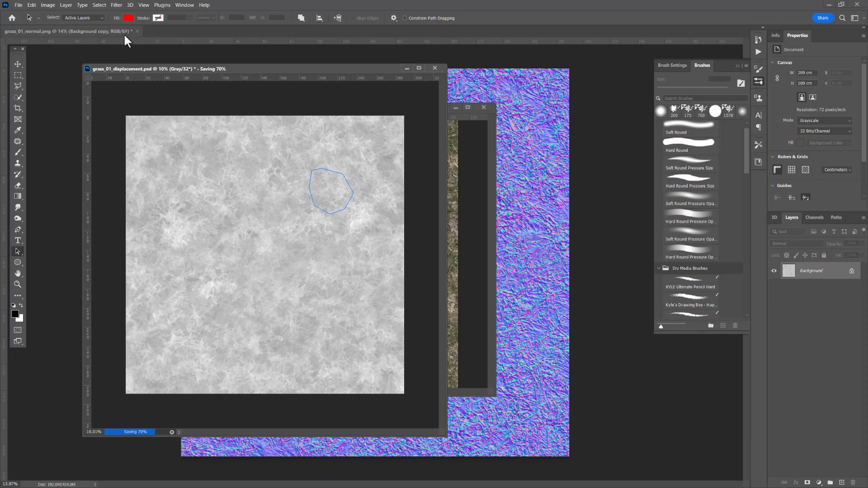
click(21, 5)
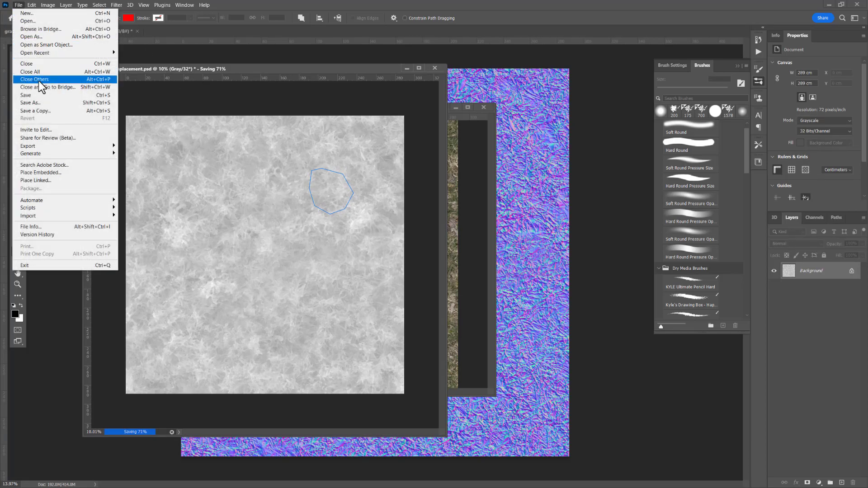
click(46, 102)
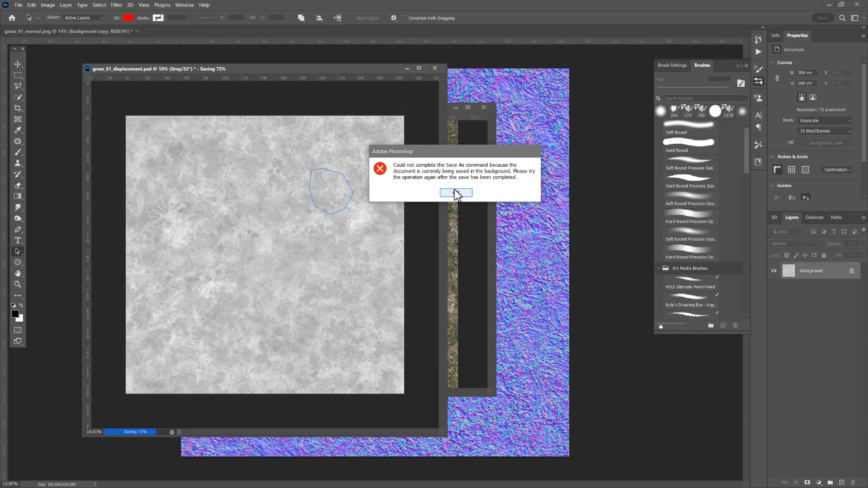
click(455, 193)
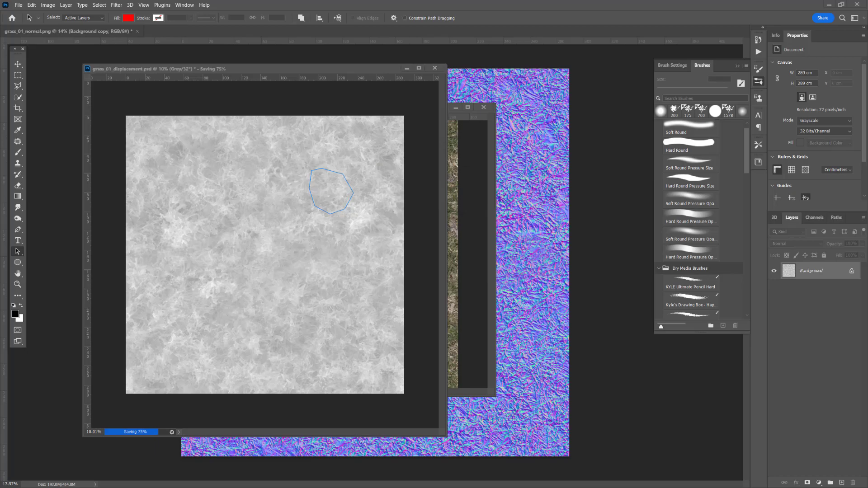
drag(0, 43, 329, 58)
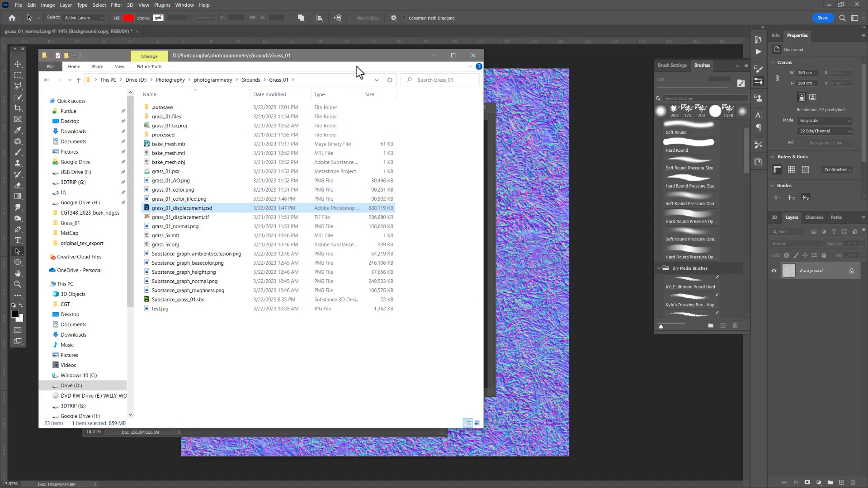
drag(338, 56, 0, 56)
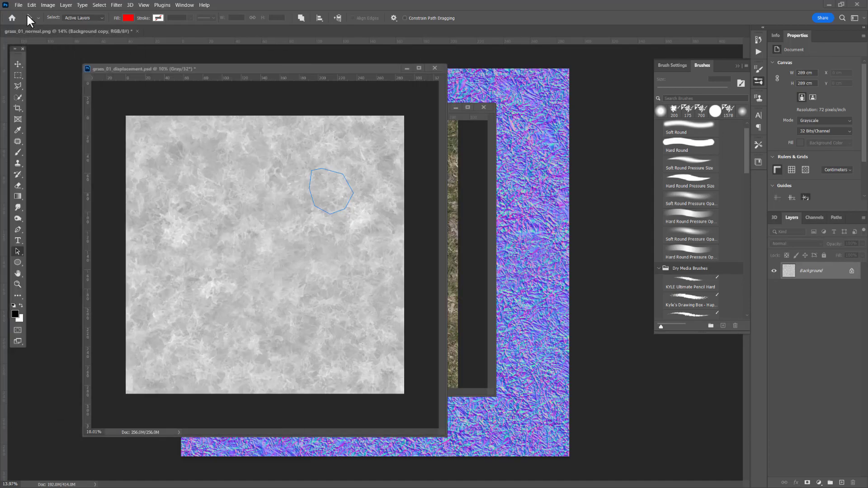
Step: Save the merged displacement map as a TIFF named grass_01_displacement_tiled.tif, with 16 bit (Half) depth and 16-bit values accepted
click(21, 7)
click(17, 5)
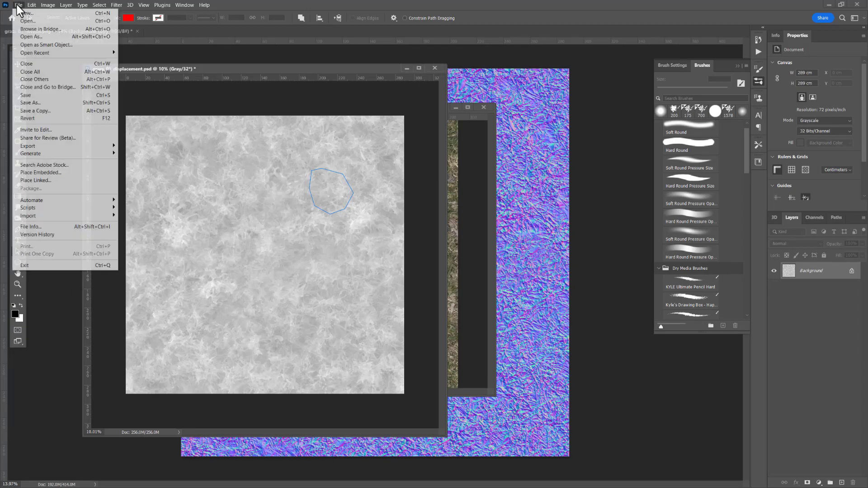
click(45, 102)
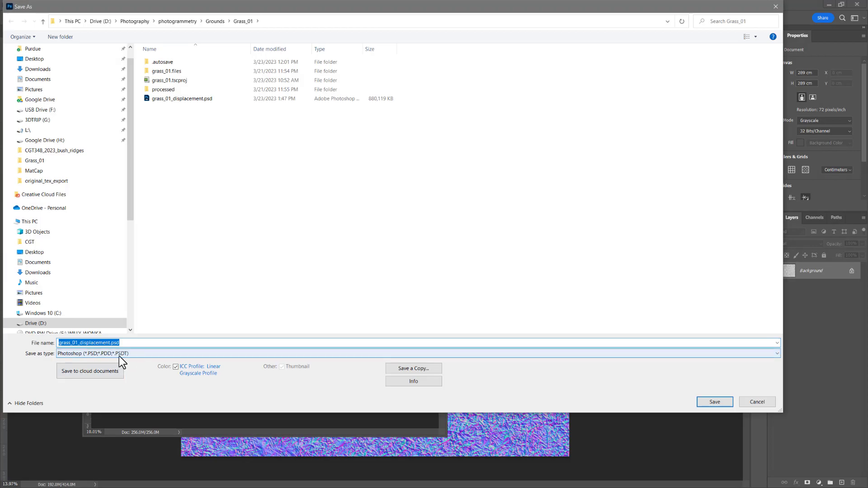
click(120, 354)
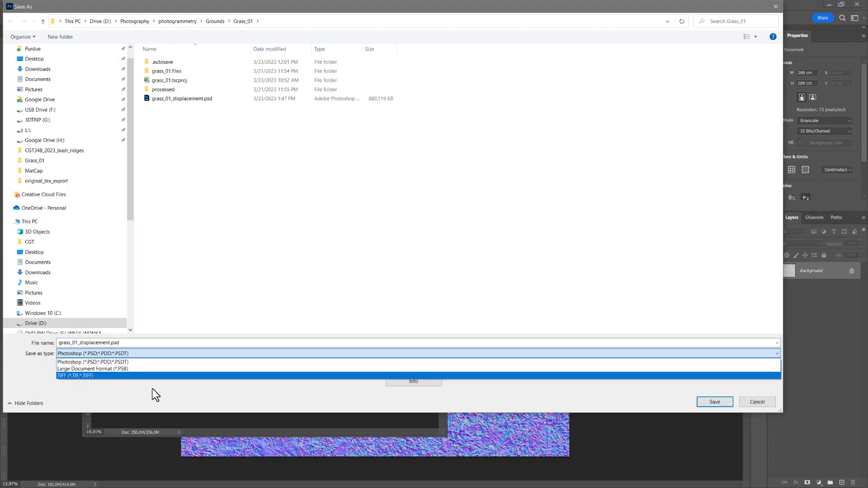
click(118, 377)
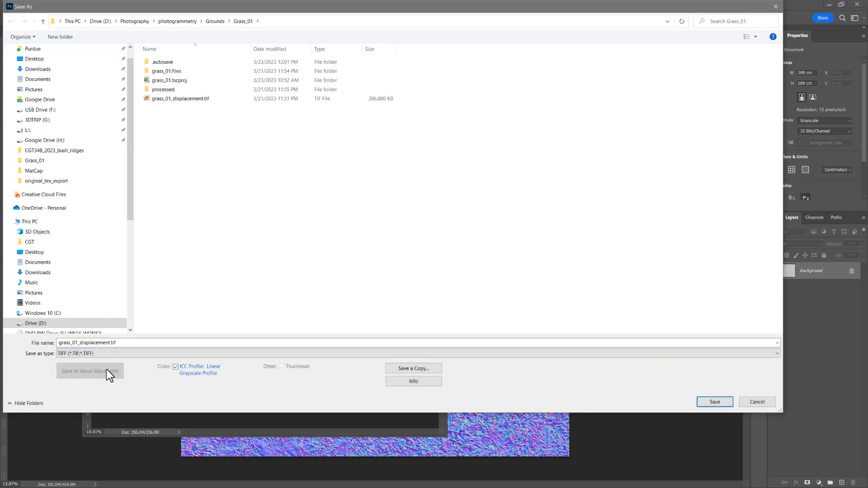
double_click(98, 343)
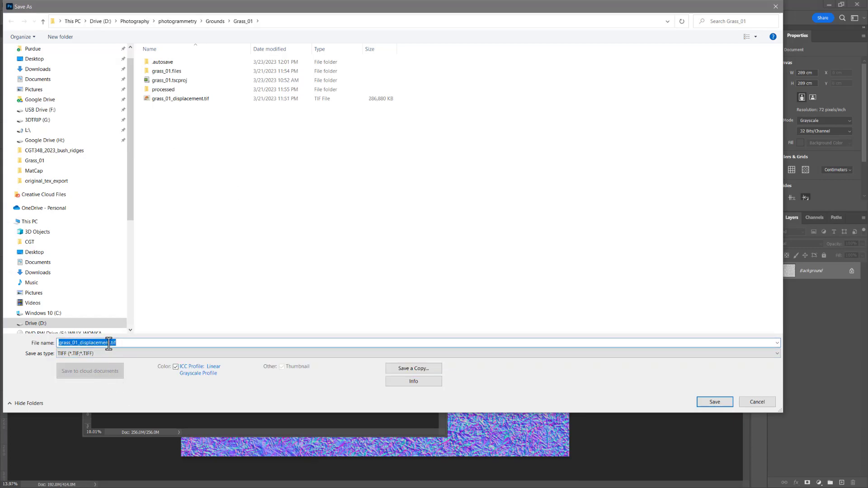
click(110, 342)
text(_tiled)
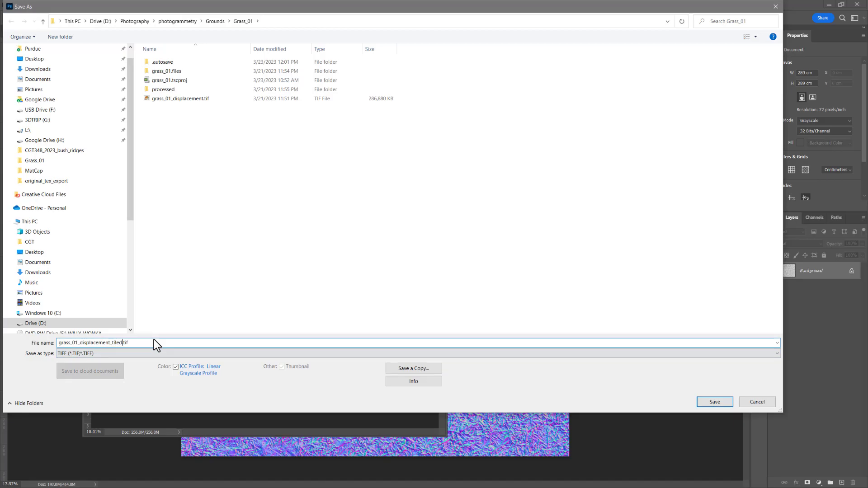
key(Return)
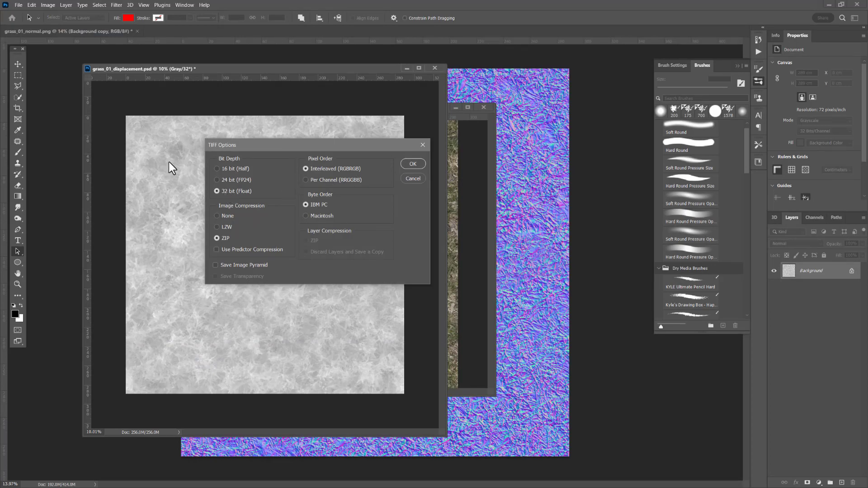
click(215, 169)
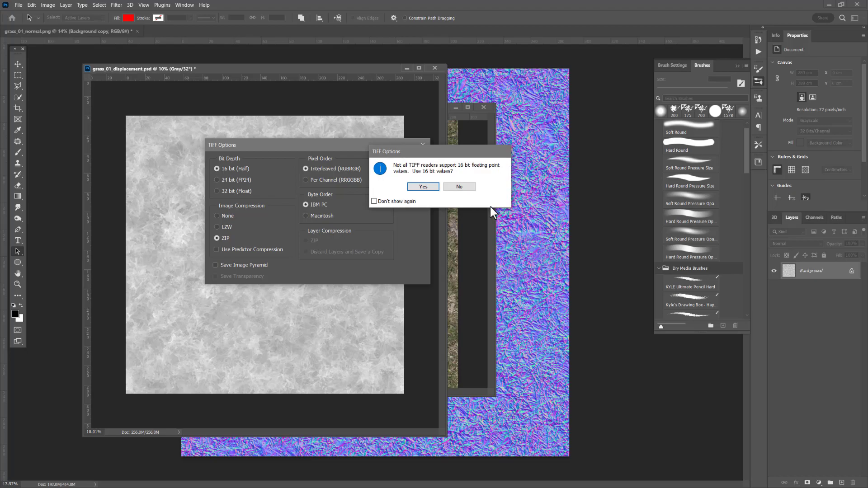
click(423, 186)
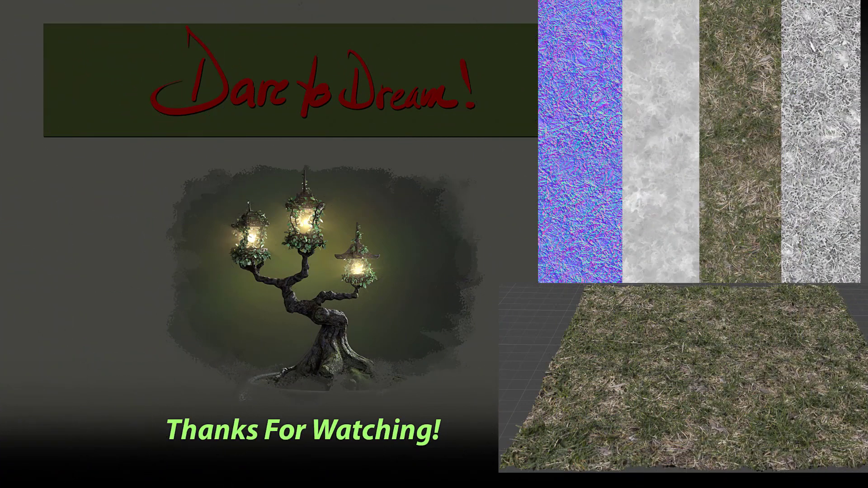